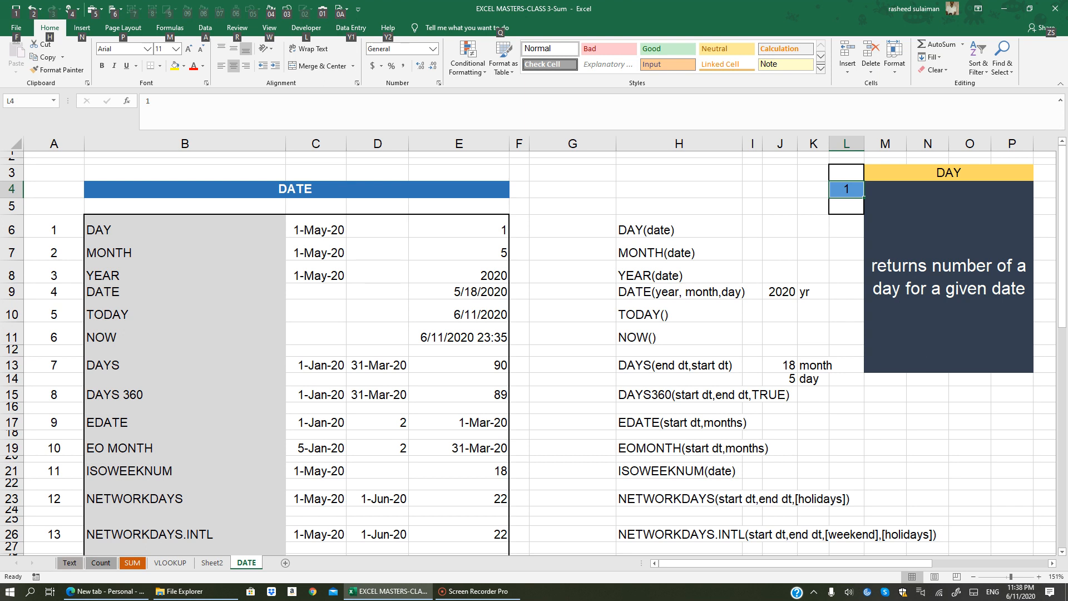
Step: Enter the formula =DAY(C6) in cell E6 of the DAY row
{"action": "left_click", "coordinate": [184, 227]}
{"action": "left_click", "coordinate": [453, 226]}
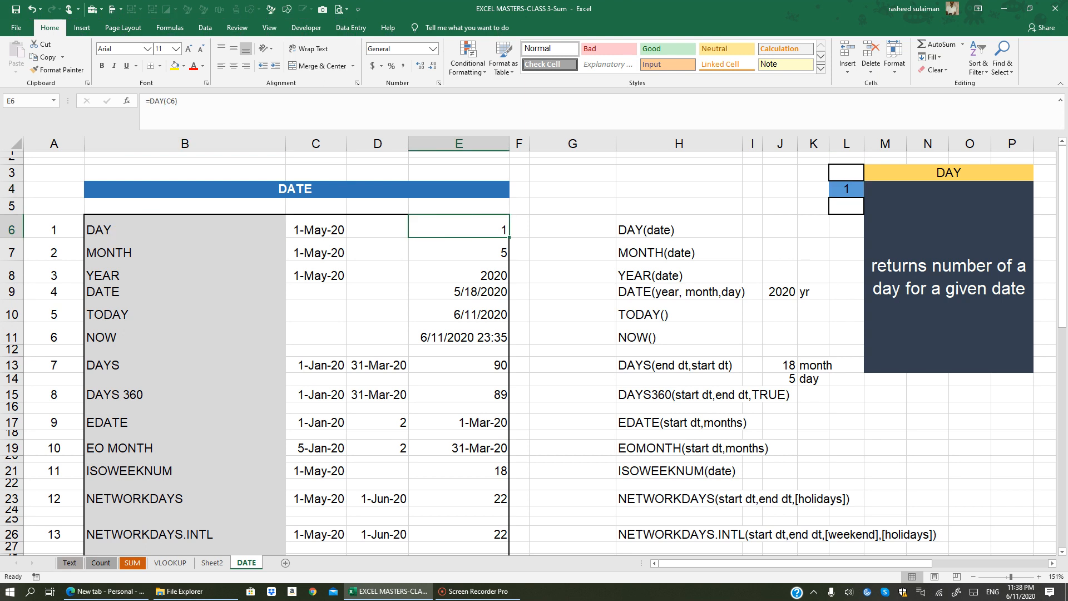
{"action": "type", "text": "="}
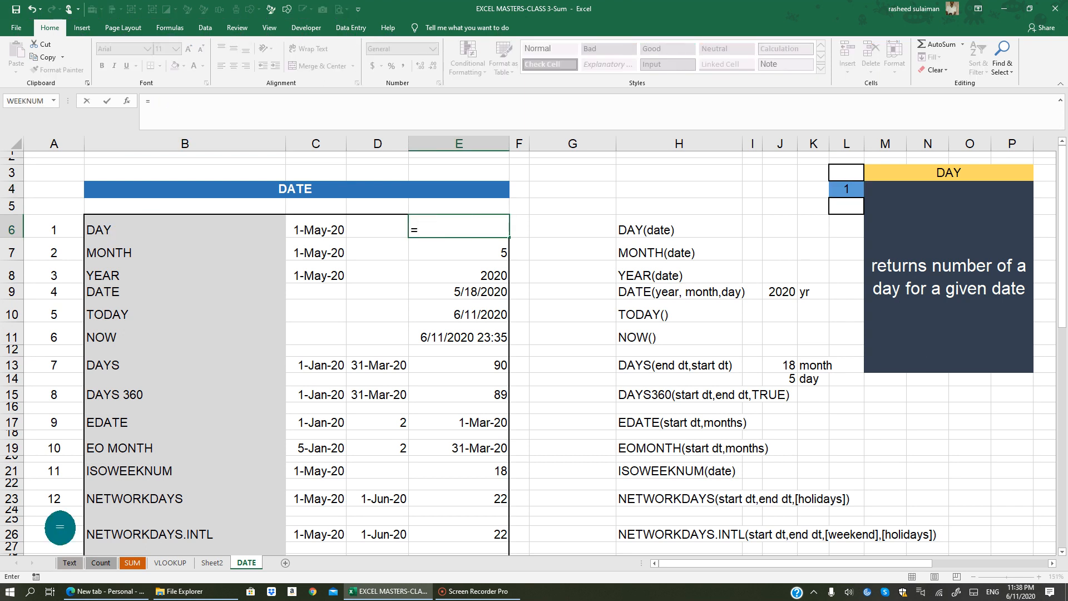
{"action": "type", "text": "day"}
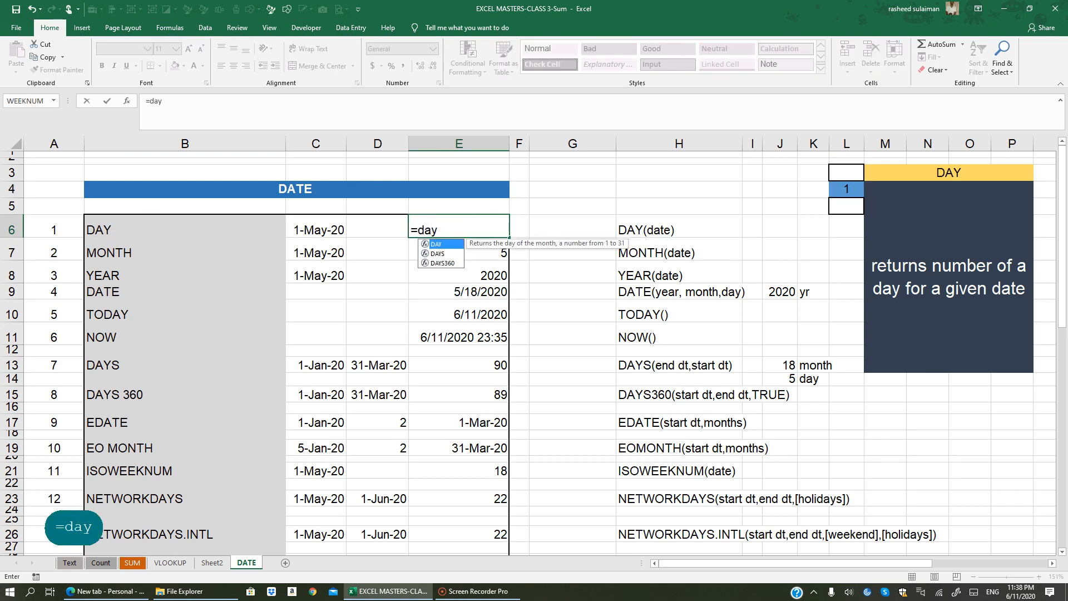
{"action": "type", "text": "("}
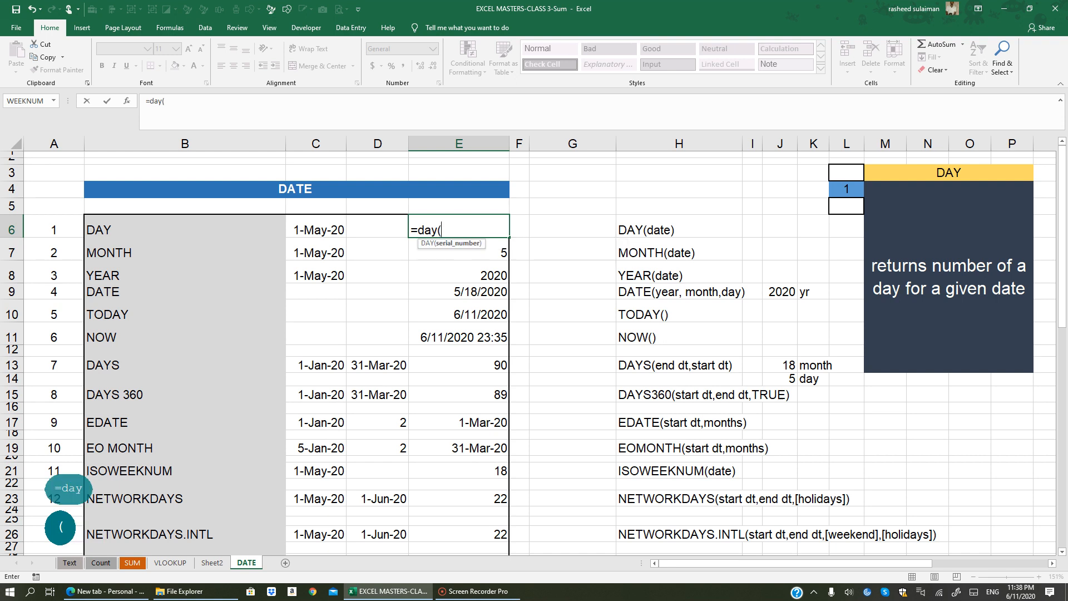
{"action": "left_click", "coordinate": [320, 228]}
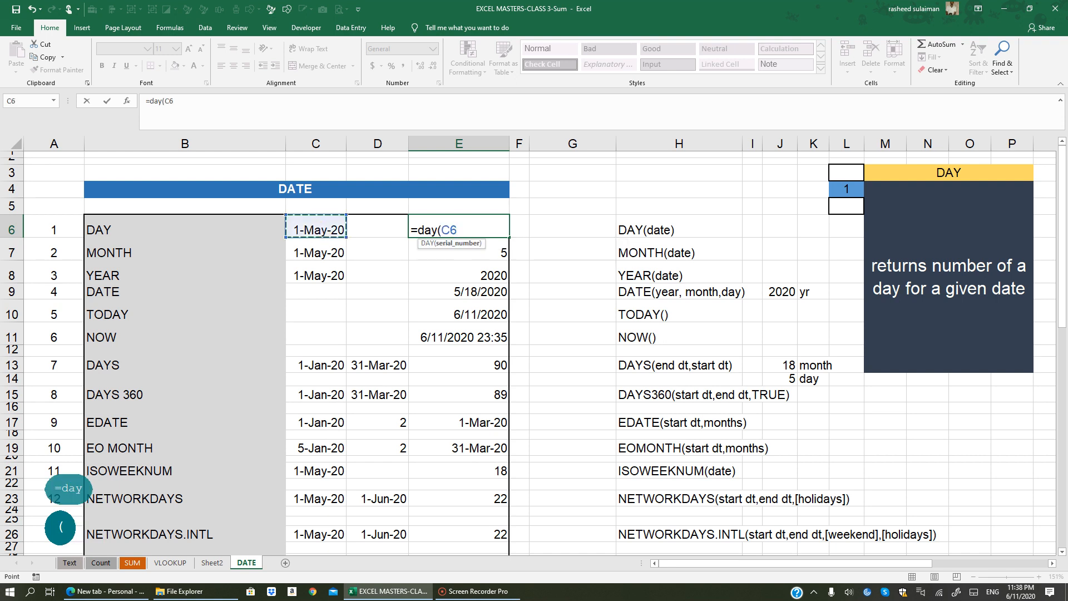
{"action": "type", "text": ")"}
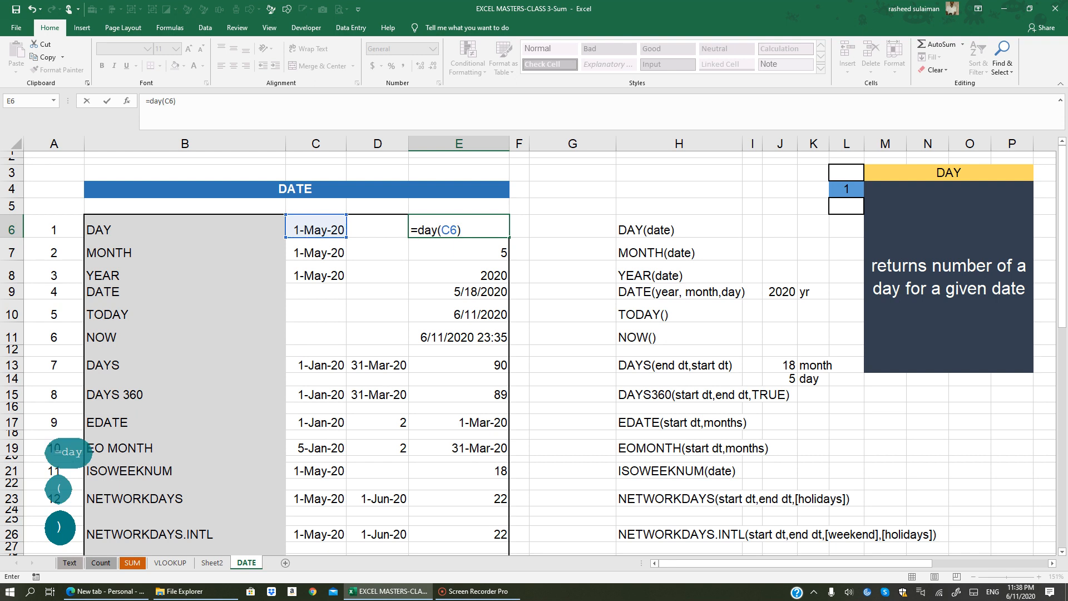
{"action": "key", "text": "Return"}
Step: Change the date in C6 to 5/10/2020 and check the DAY result in E6
{"action": "left_click", "coordinate": [300, 228]}
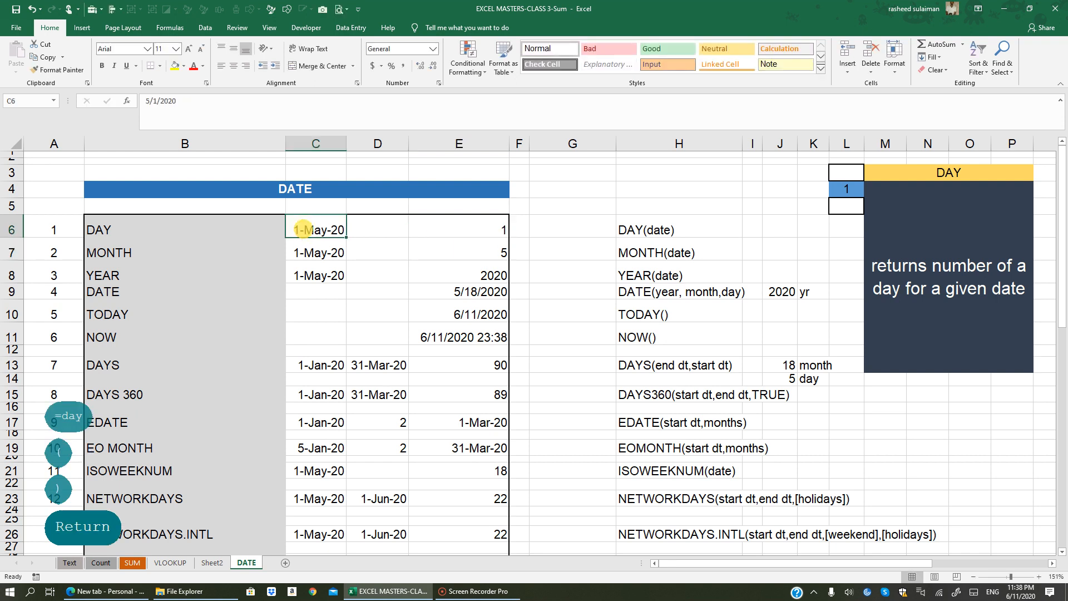
{"action": "left_click", "coordinate": [150, 101]}
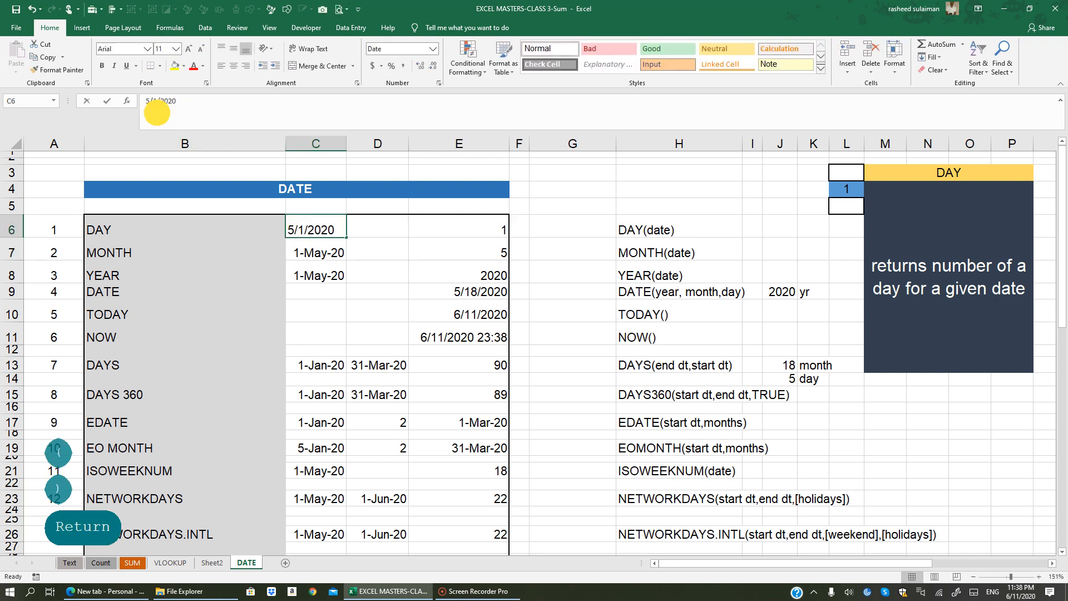
{"action": "key", "text": "Right"}
{"action": "type", "text": "0"}
{"action": "key", "text": "Return"}
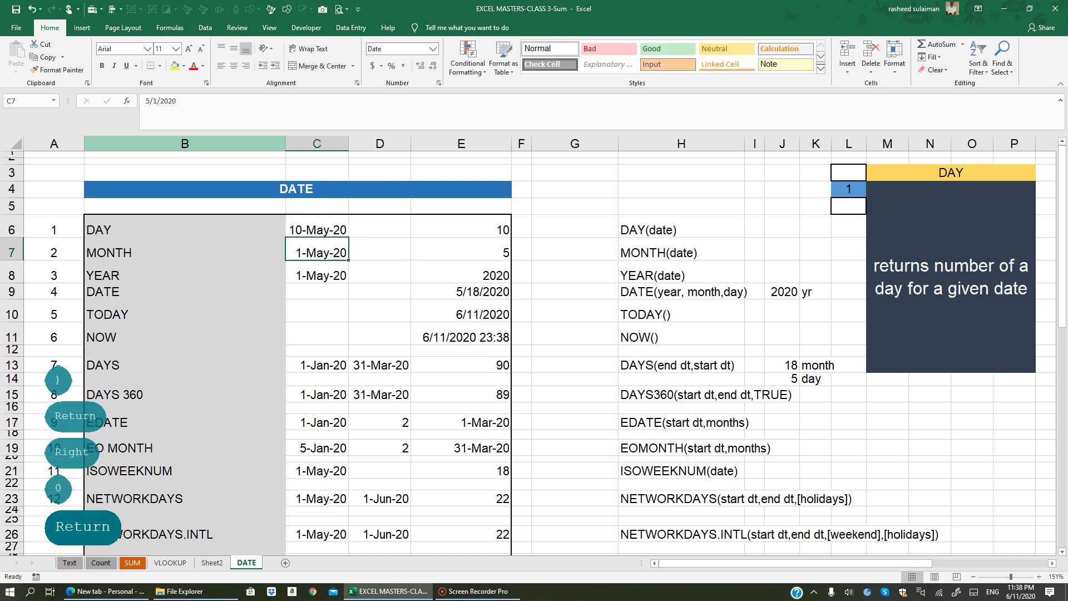
{"action": "left_click", "coordinate": [478, 223]}
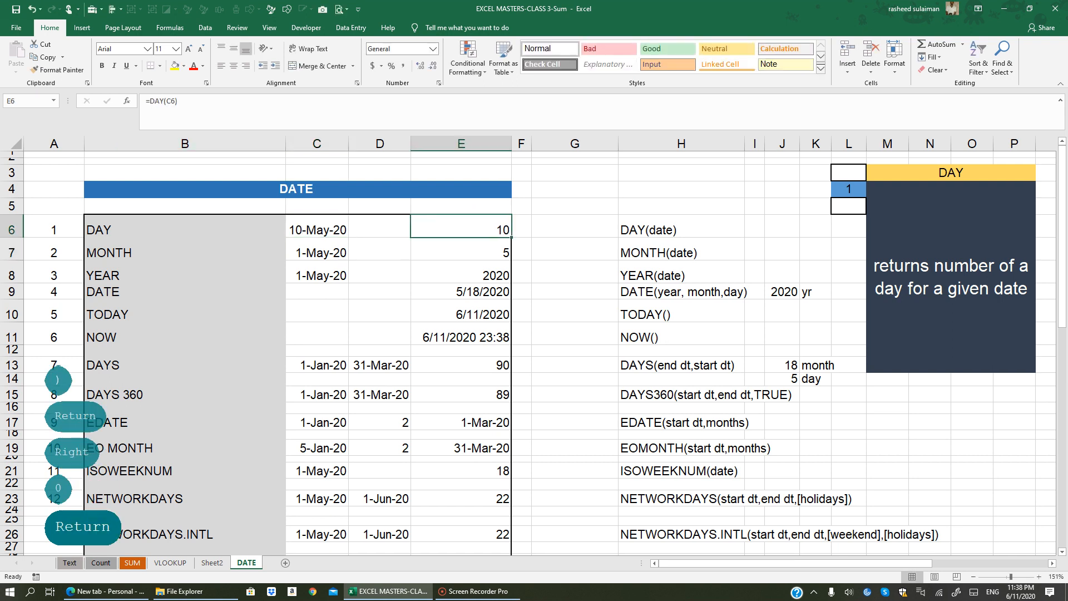
Step: Enter the formula =MONTH(C7) in cell E7 and check its result
{"action": "left_click", "coordinate": [461, 248]}
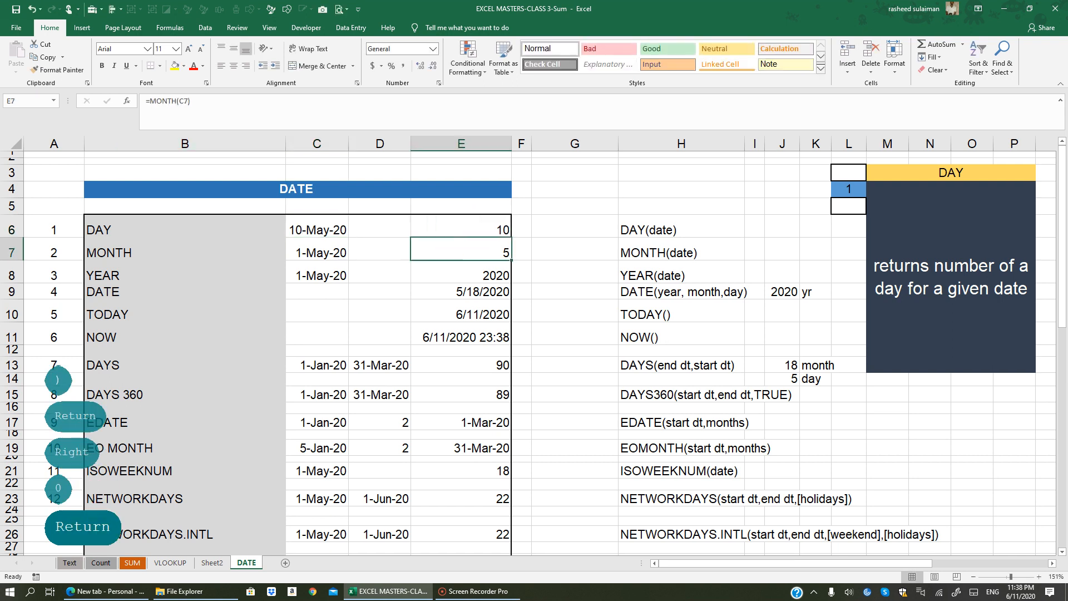
{"action": "type", "text": "="}
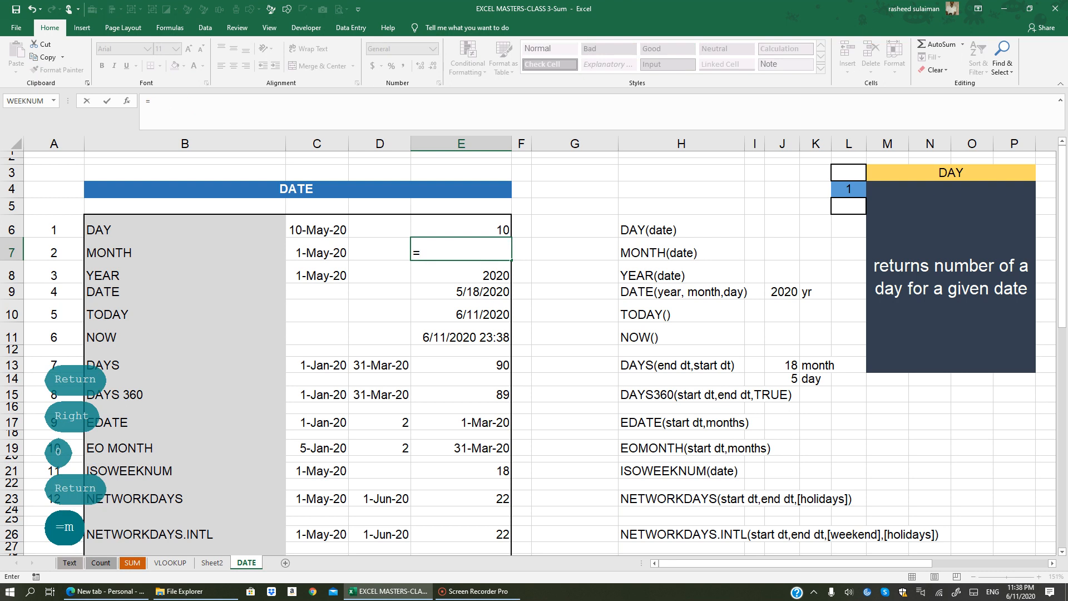
{"action": "type", "text": "month"}
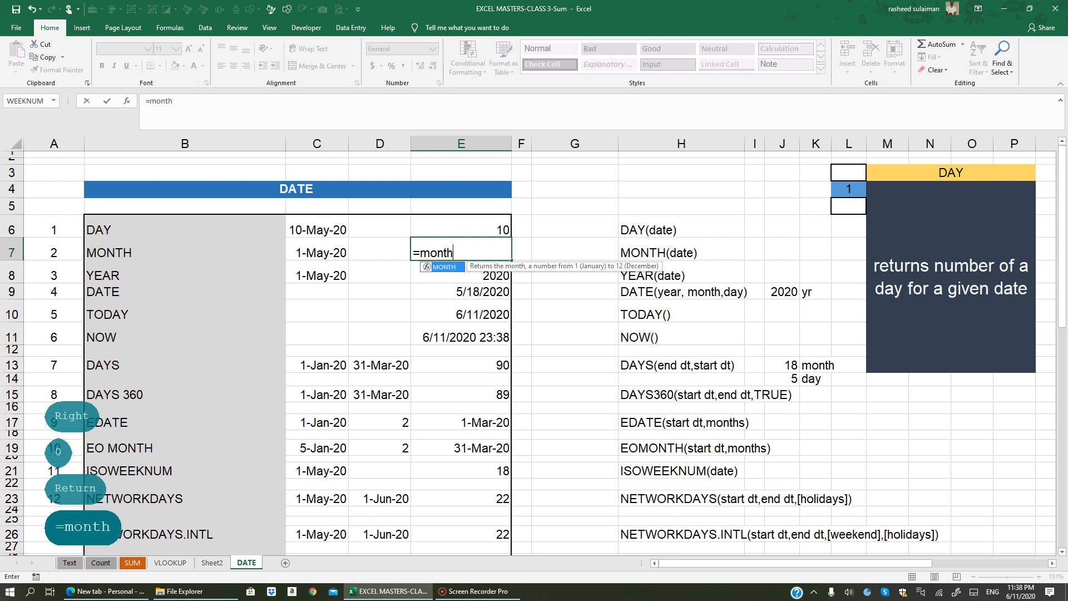
{"action": "type", "text": "("}
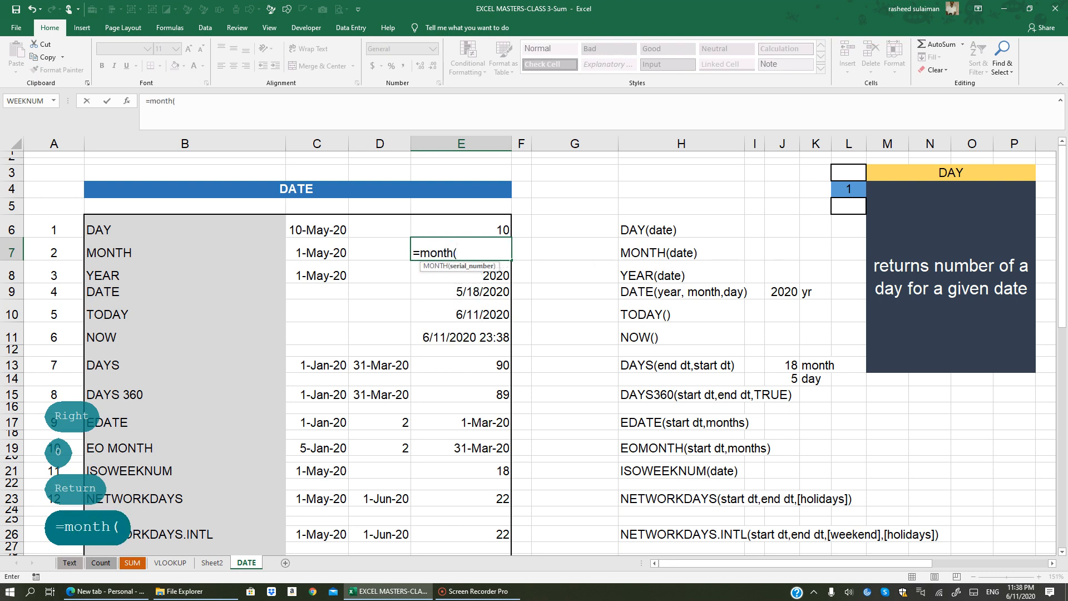
{"action": "left_click", "coordinate": [317, 252]}
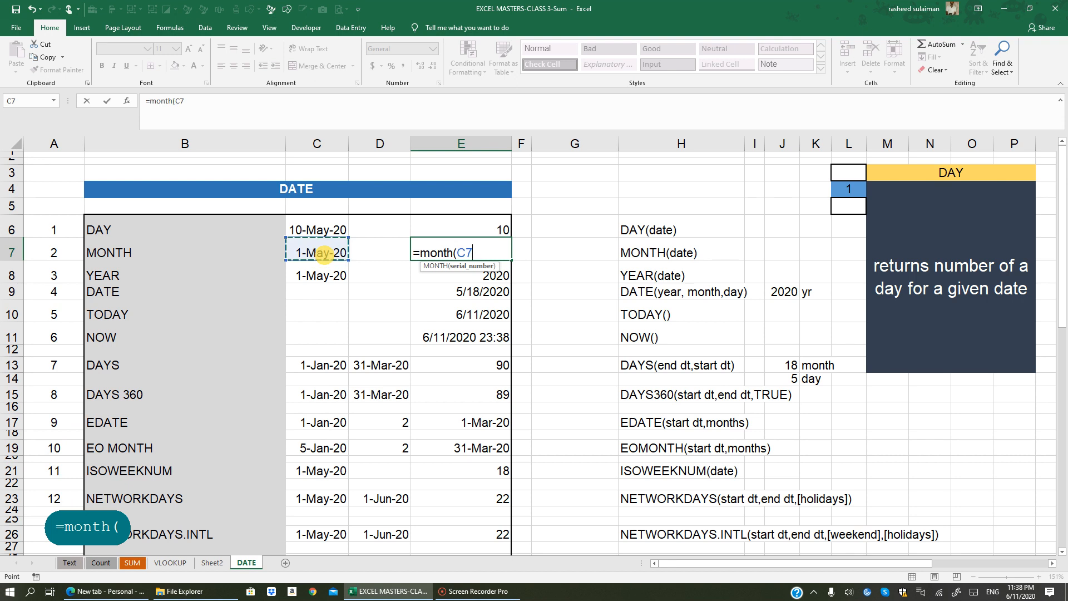
{"action": "type", "text": ")"}
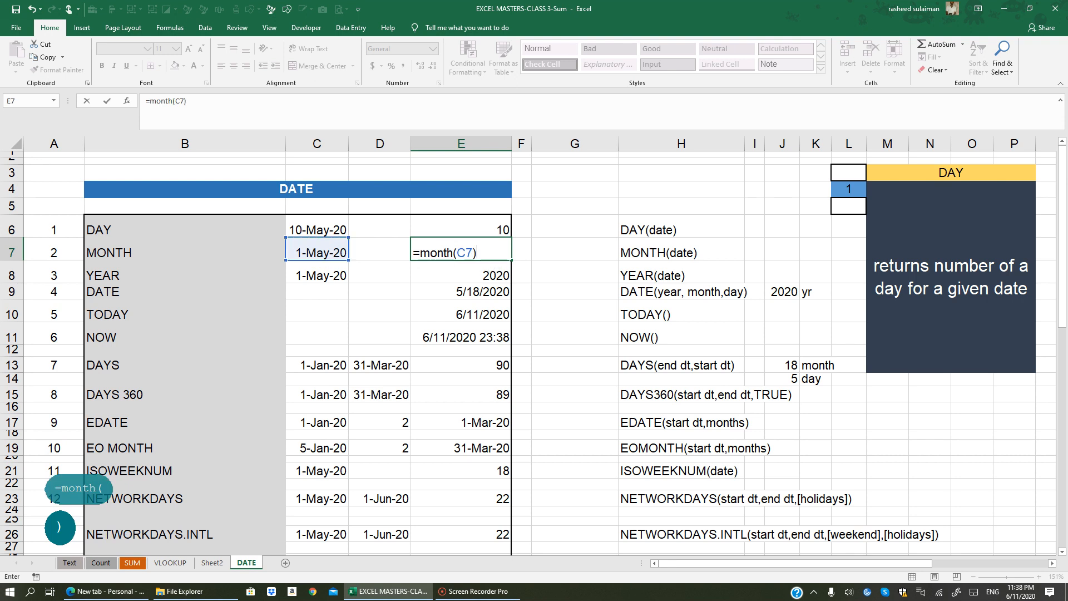
{"action": "key", "text": "Return"}
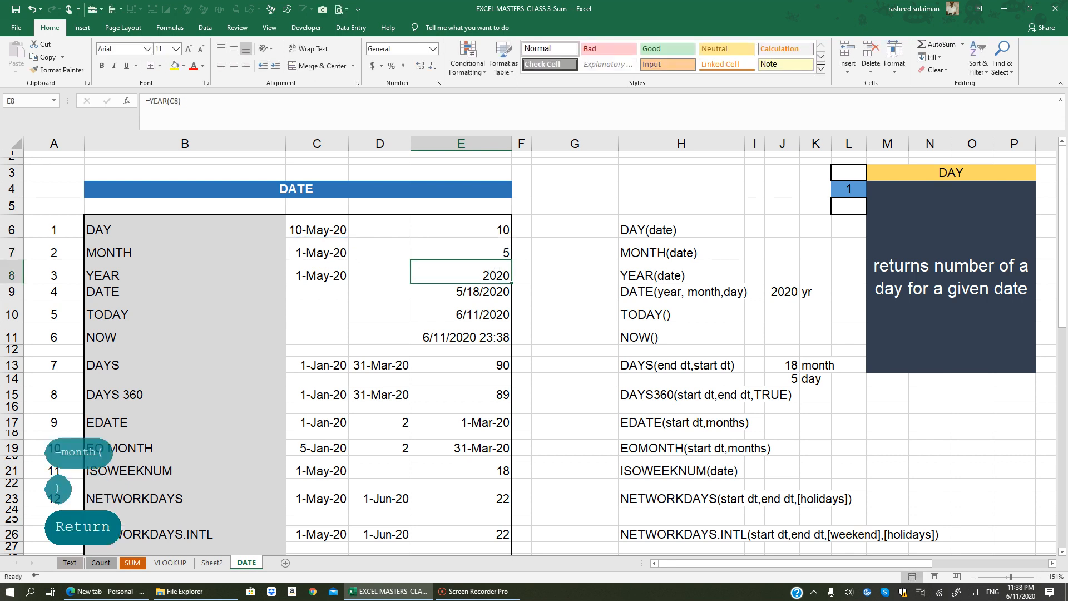
{"action": "left_click", "coordinate": [476, 250]}
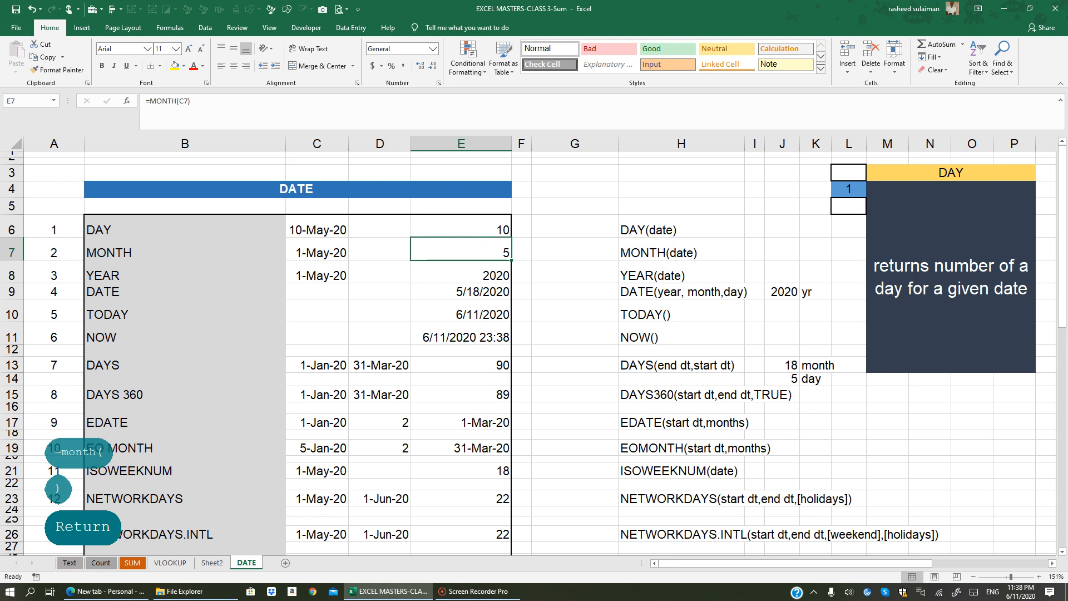
Step: Replace the content of cell E8 with the formula =YEAR(C8) and check its result
{"action": "left_click", "coordinate": [450, 276]}
{"action": "key", "text": "Delete"}
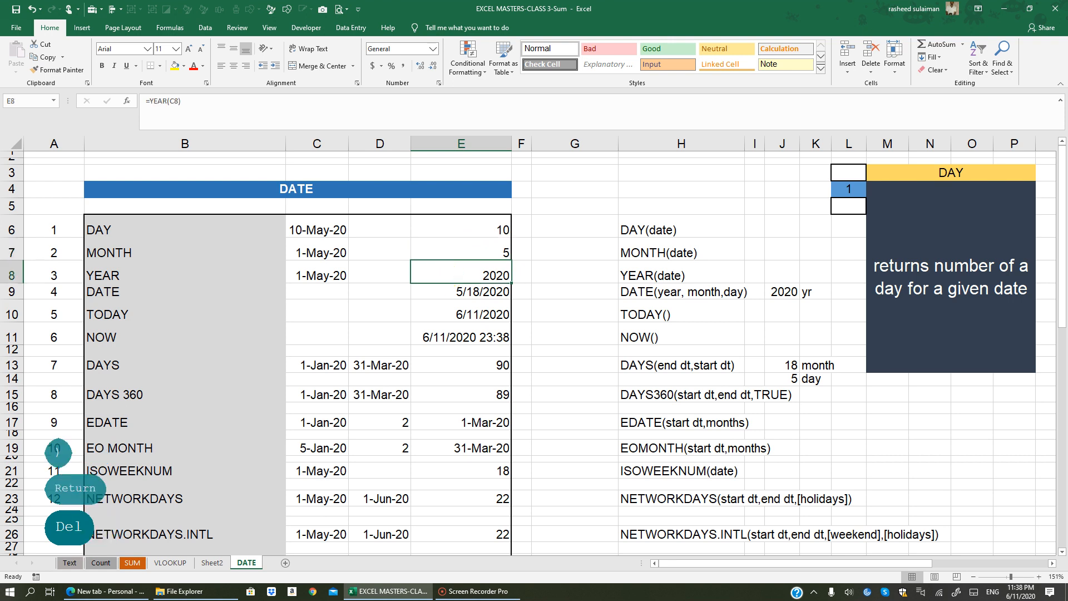
{"action": "type", "text": "=y"}
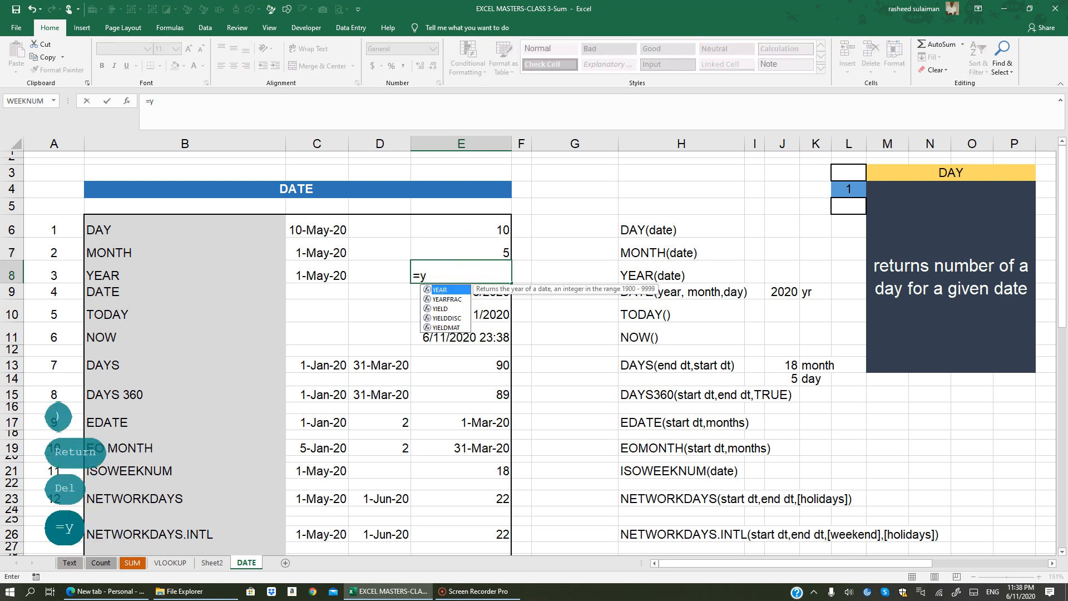
{"action": "key", "text": "BackSpace"}
{"action": "key", "text": "Caps_Lock"}
{"action": "type", "text": "YEA"}
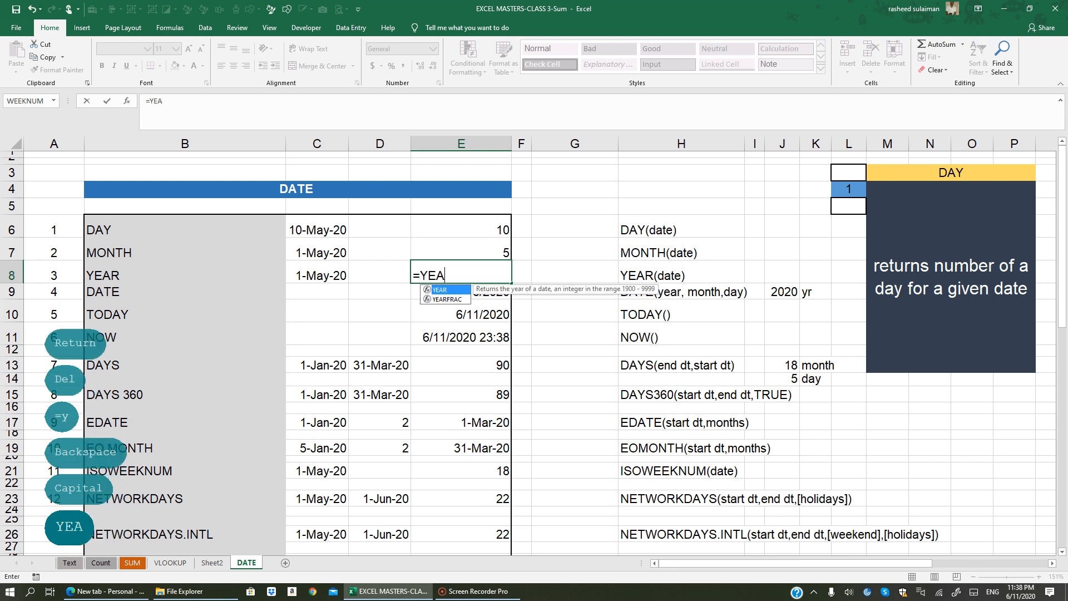
{"action": "type", "text": "R("}
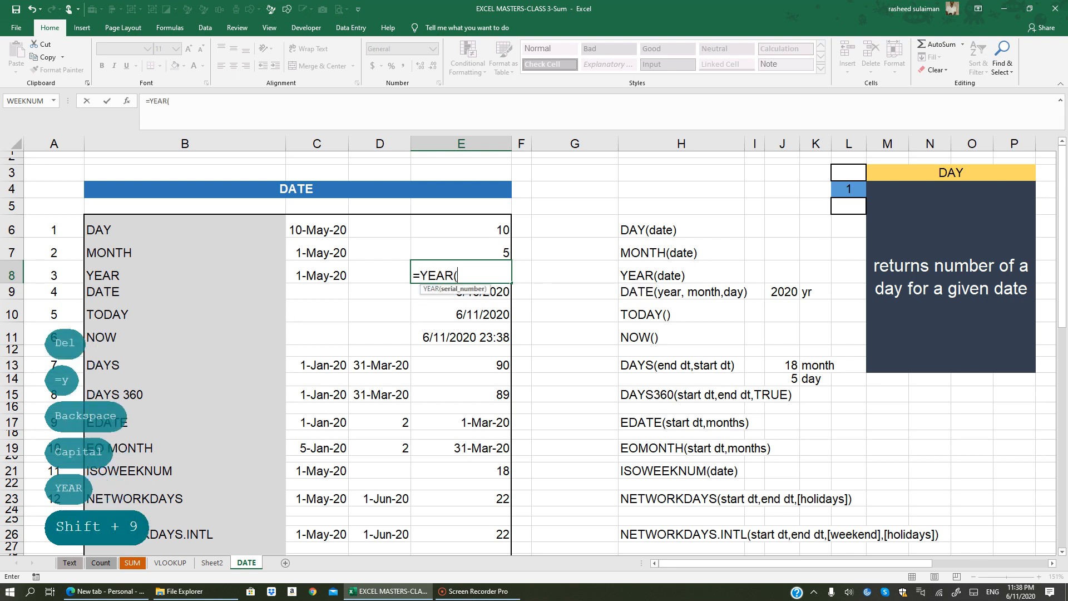
{"action": "left_click", "coordinate": [319, 276]}
{"action": "type", "text": ")"}
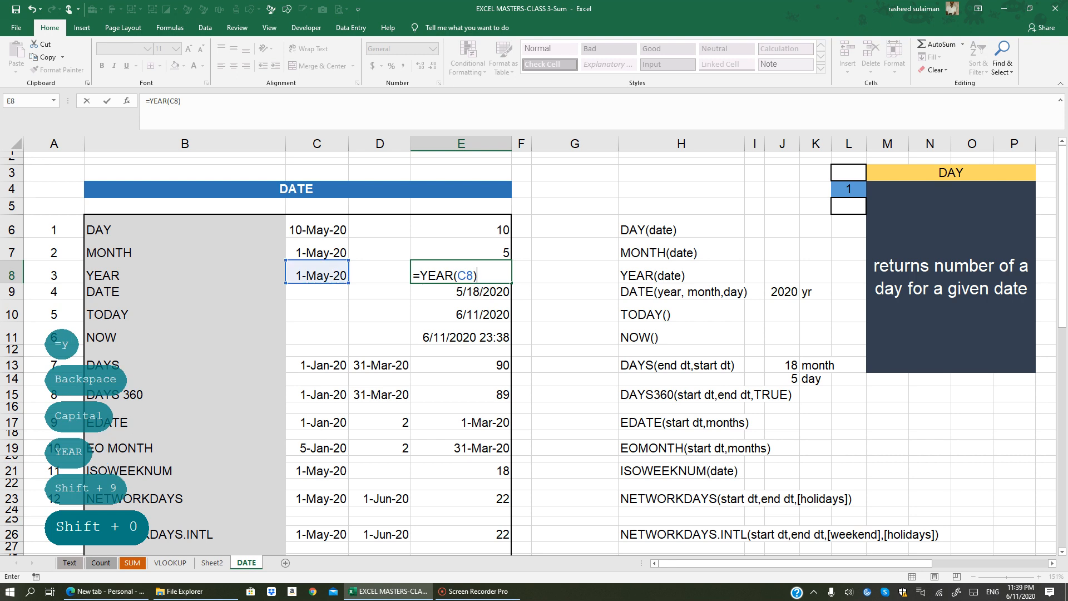
{"action": "key", "text": "Return"}
{"action": "left_click", "coordinate": [461, 272]}
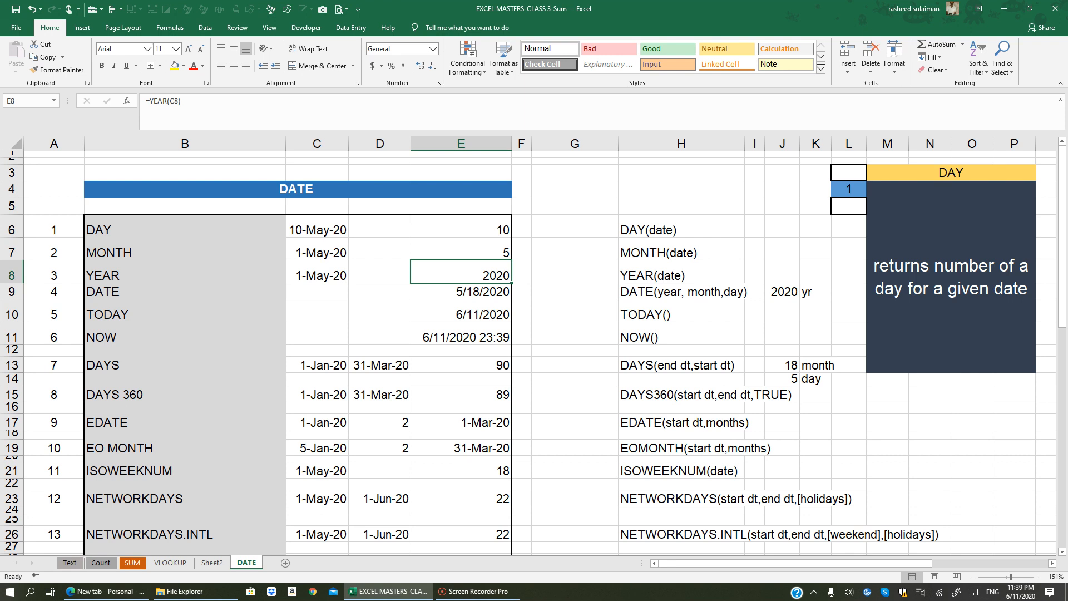
Step: Set the function number in L4 to 2 and to 3 to read the MONTH and YEAR descriptions
{"action": "left_click", "coordinate": [463, 230]}
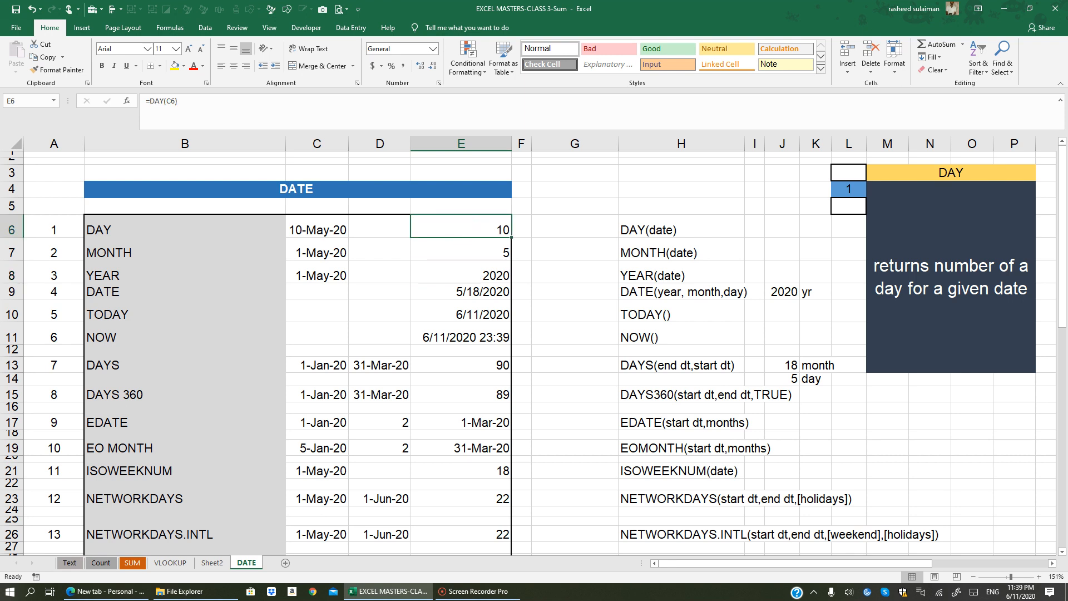
{"action": "left_click", "coordinate": [463, 251]}
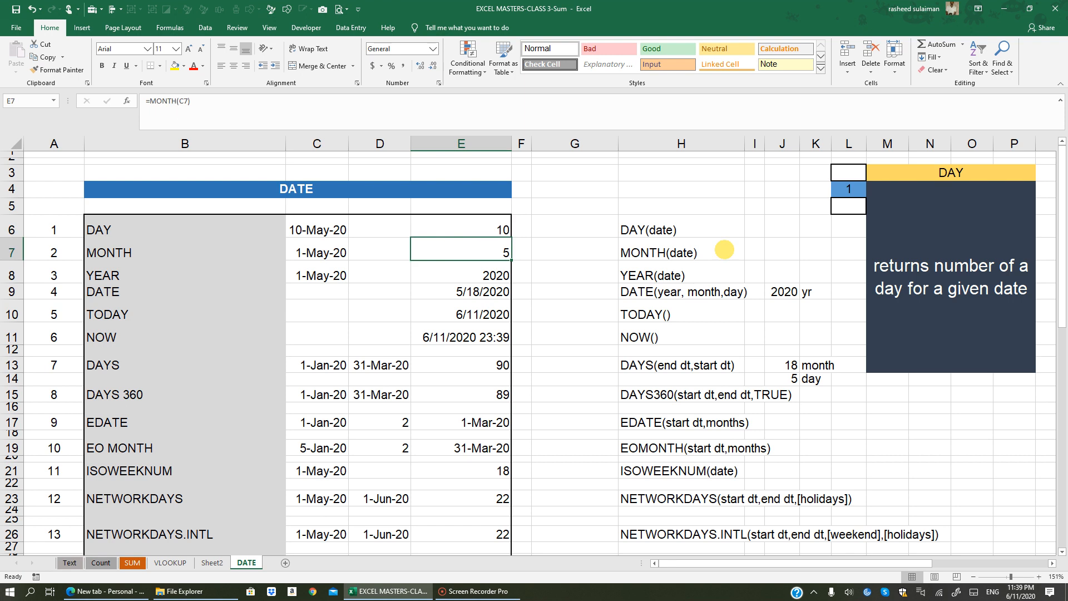
{"action": "left_click", "coordinate": [847, 190]}
{"action": "type", "text": "2"}
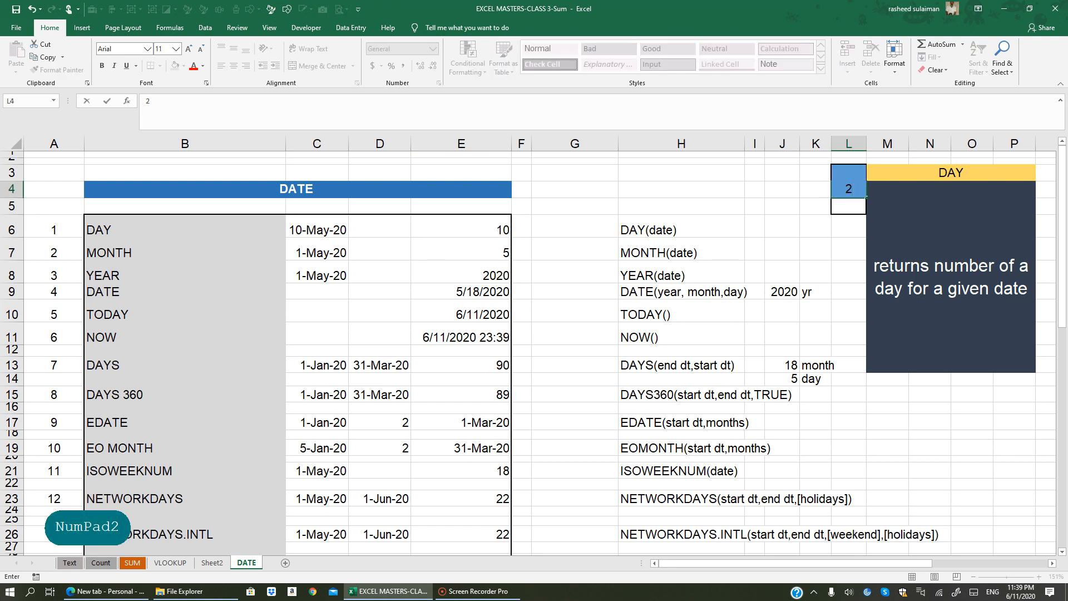
{"action": "left_click", "coordinate": [815, 249]}
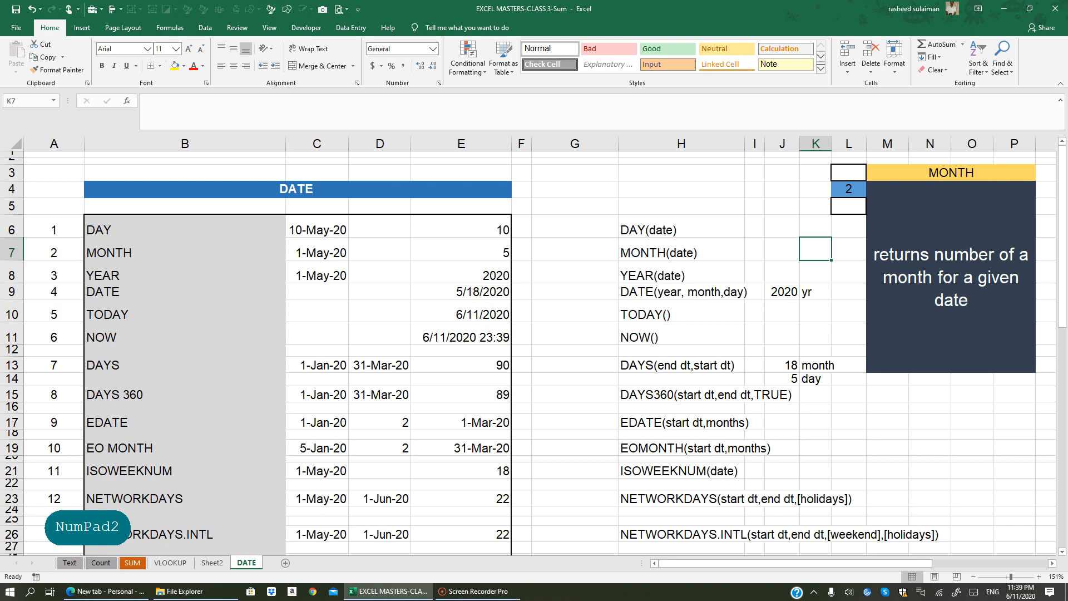
{"action": "left_click", "coordinate": [839, 189]}
{"action": "type", "text": "3"}
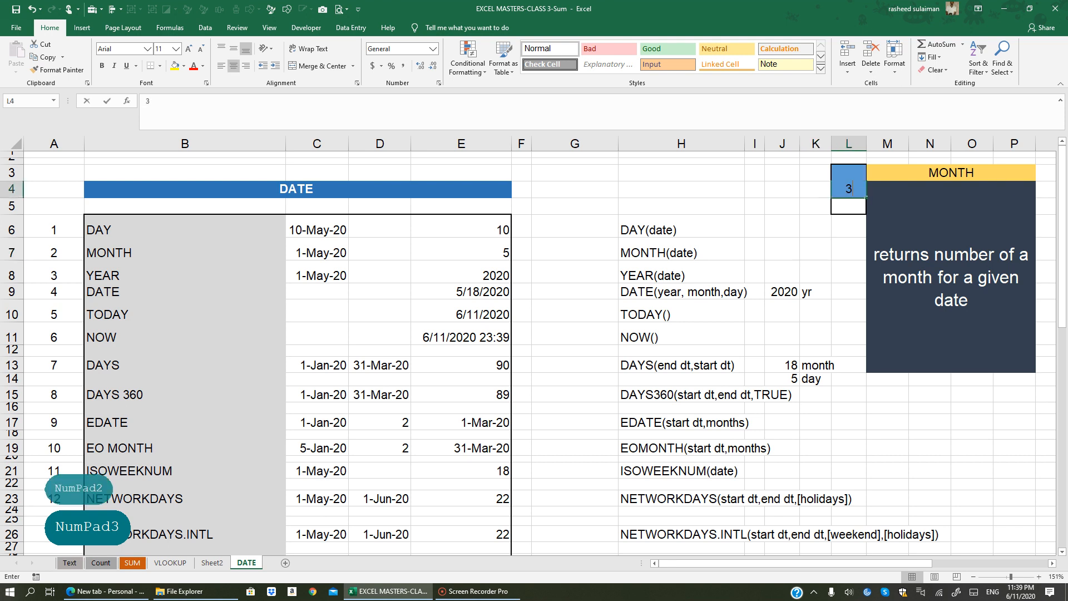
{"action": "left_click", "coordinate": [786, 253]}
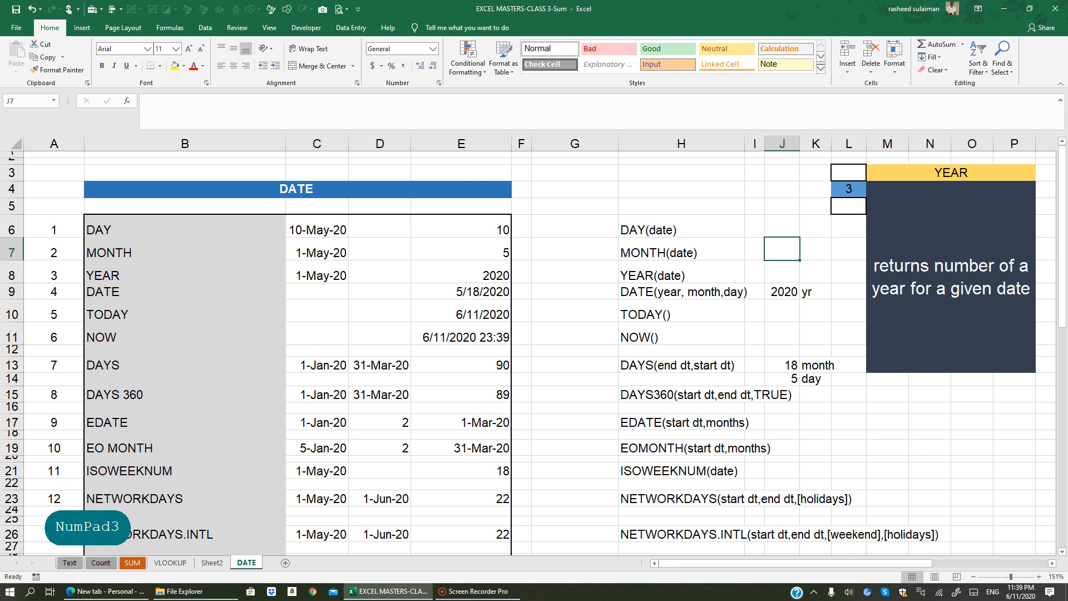
Step: Set the function number in L4 to 4 for the DATE description and inspect the DATE formula in E9
{"action": "left_click_drag", "start_coordinate": [461, 229], "coordinate": [460, 276]}
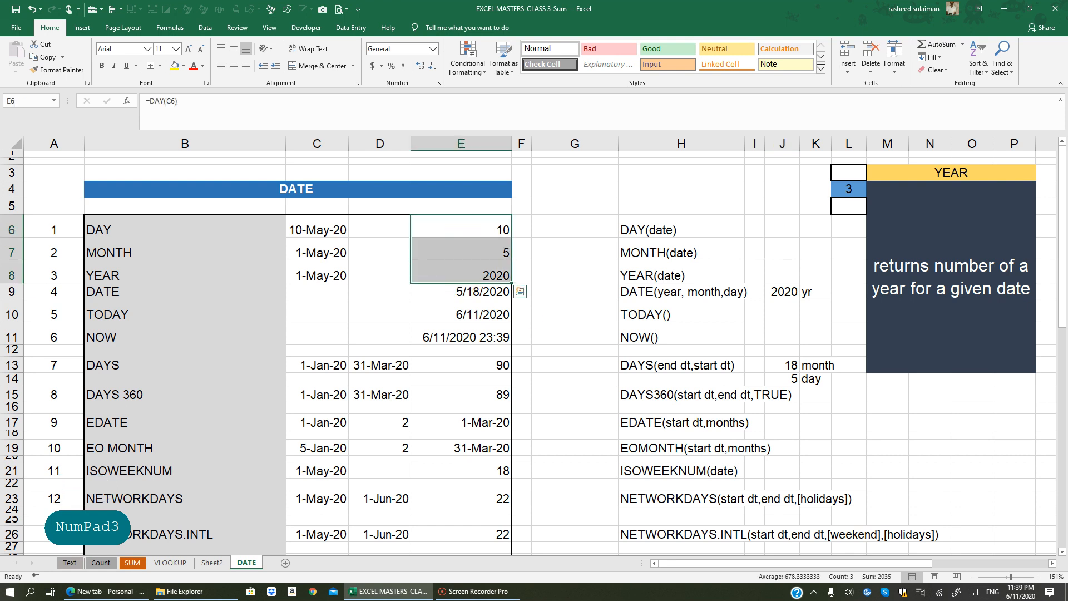
{"action": "left_click", "coordinate": [461, 291]}
{"action": "left_click", "coordinate": [848, 189]}
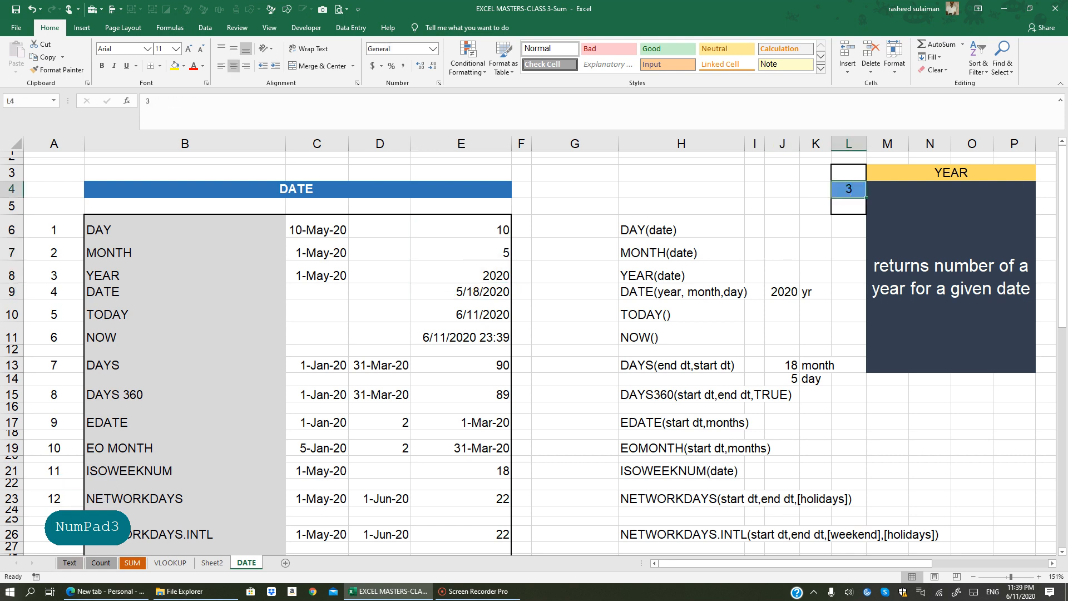
{"action": "type", "text": "4"}
{"action": "left_click", "coordinate": [782, 226]}
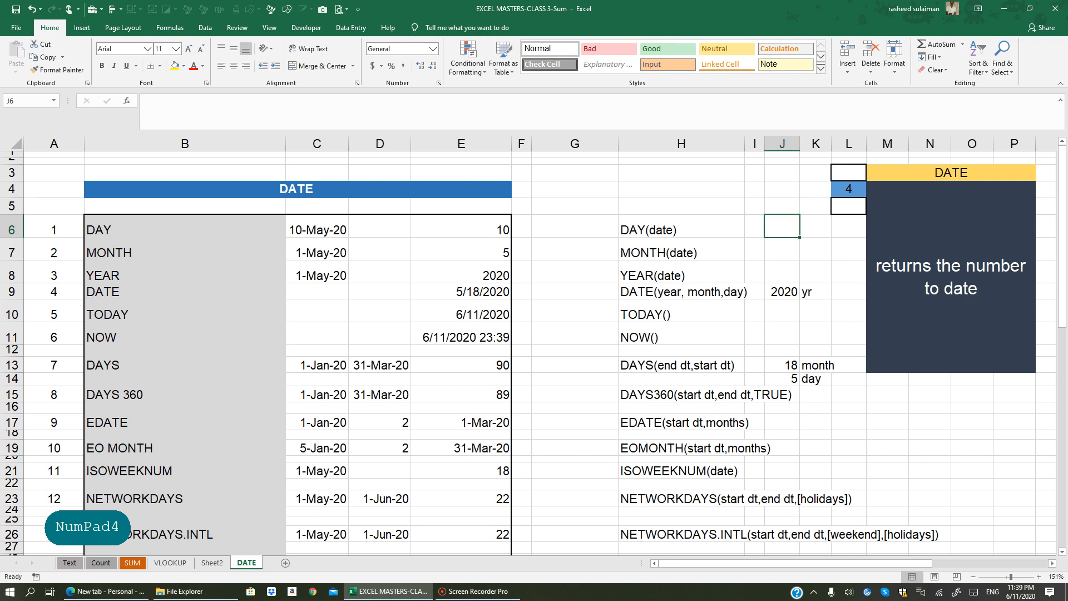
{"action": "left_click", "coordinate": [445, 291]}
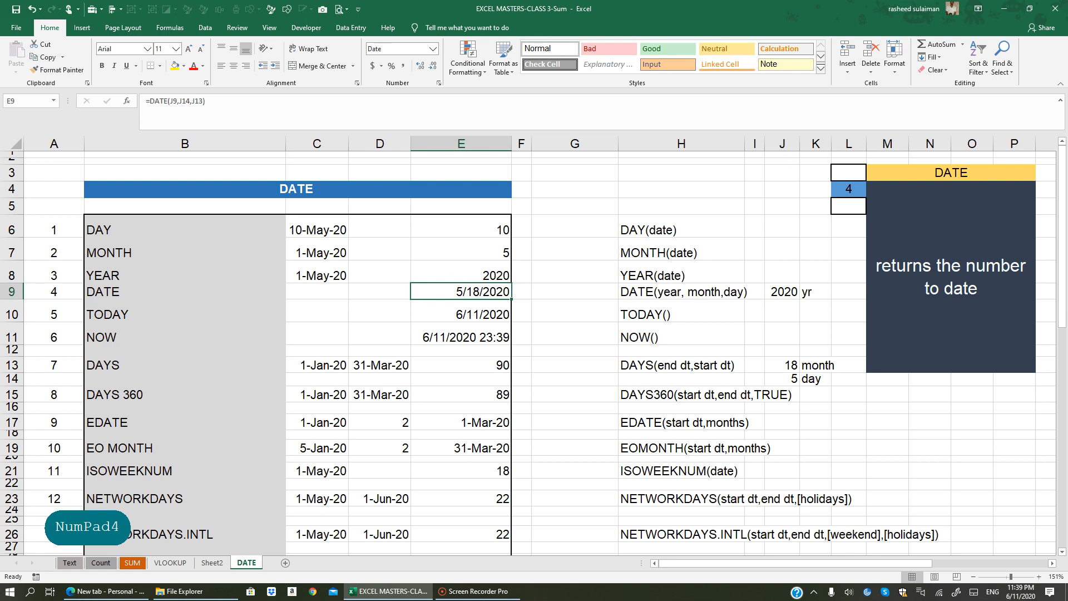
{"action": "left_click", "coordinate": [586, 189]}
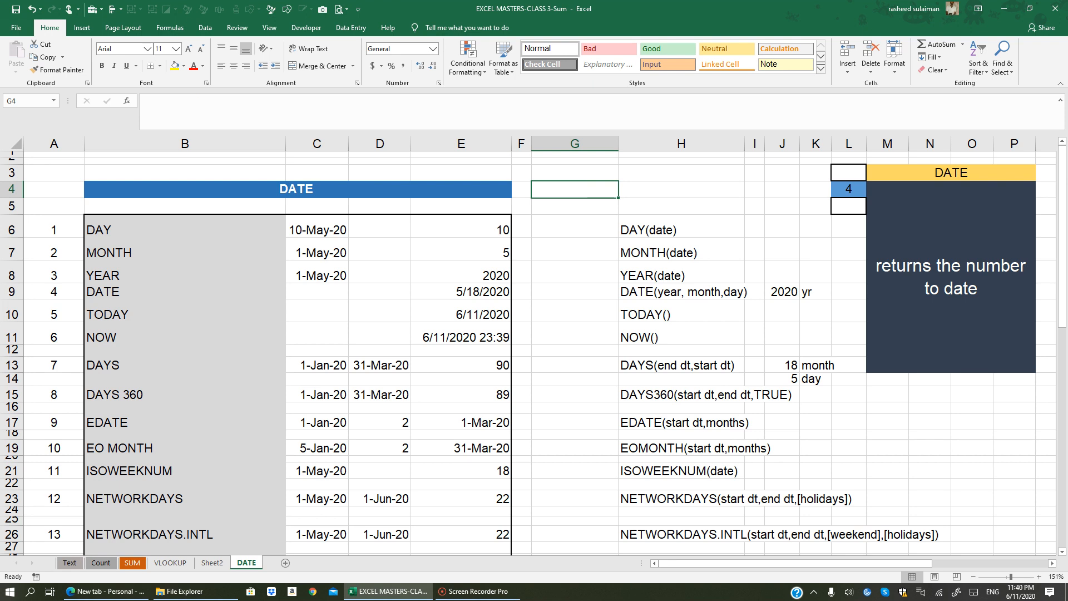
Step: Examine the year, month and day input cells J9, J13 and J14 used by the DATE function
{"action": "left_click", "coordinate": [786, 289]}
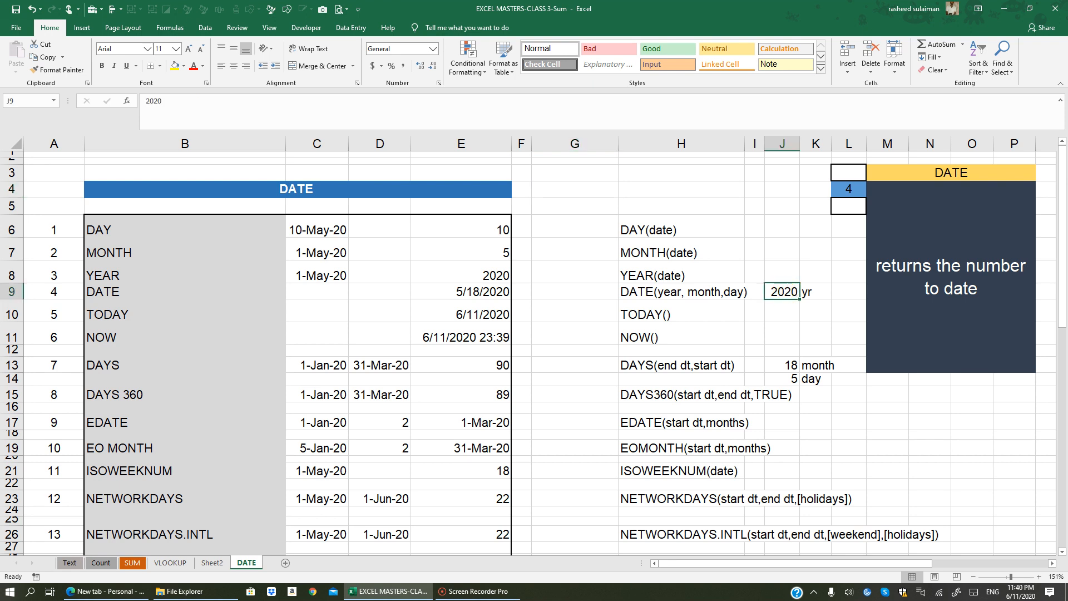
{"action": "left_click", "coordinate": [793, 366]}
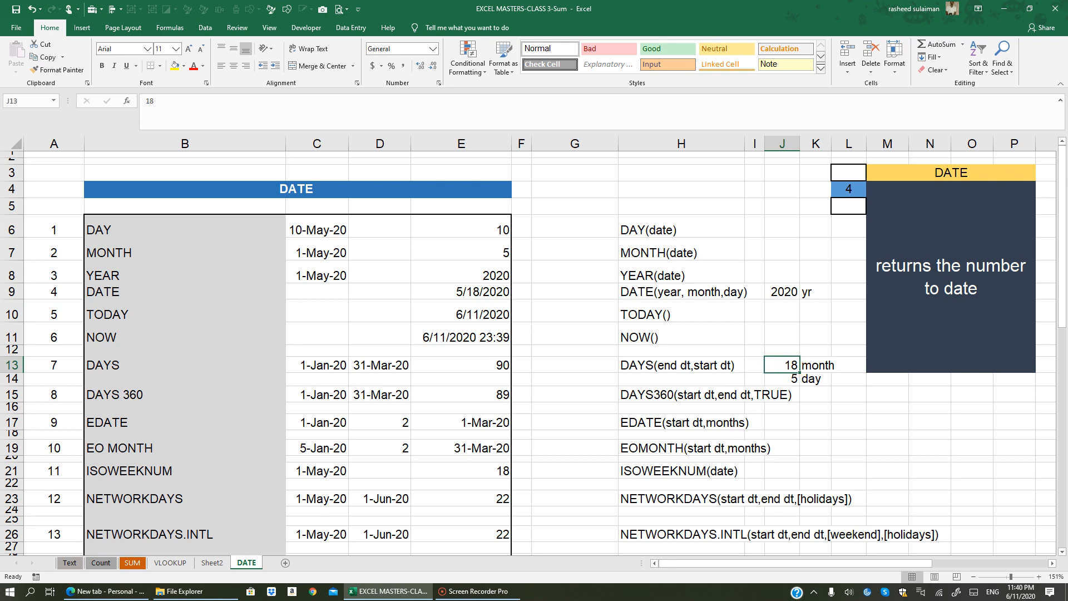
{"action": "left_click", "coordinate": [792, 379]}
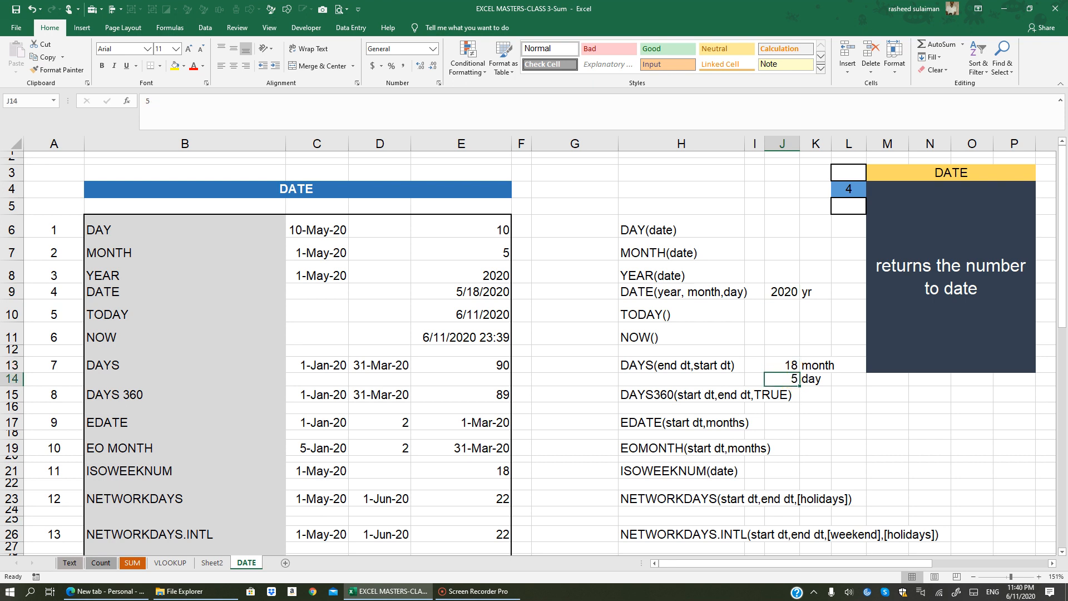
Step: Replace the content of cell E9 with the formula =DATE(J9,J14,J13) and check its result
{"action": "left_click", "coordinate": [489, 293]}
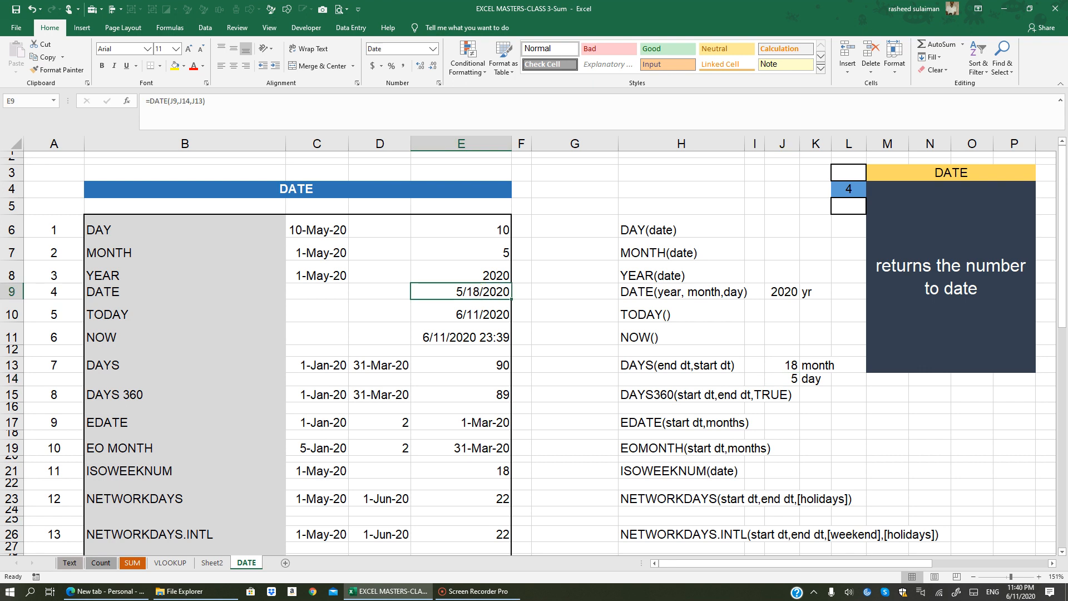
{"action": "type", "text": "=DA"}
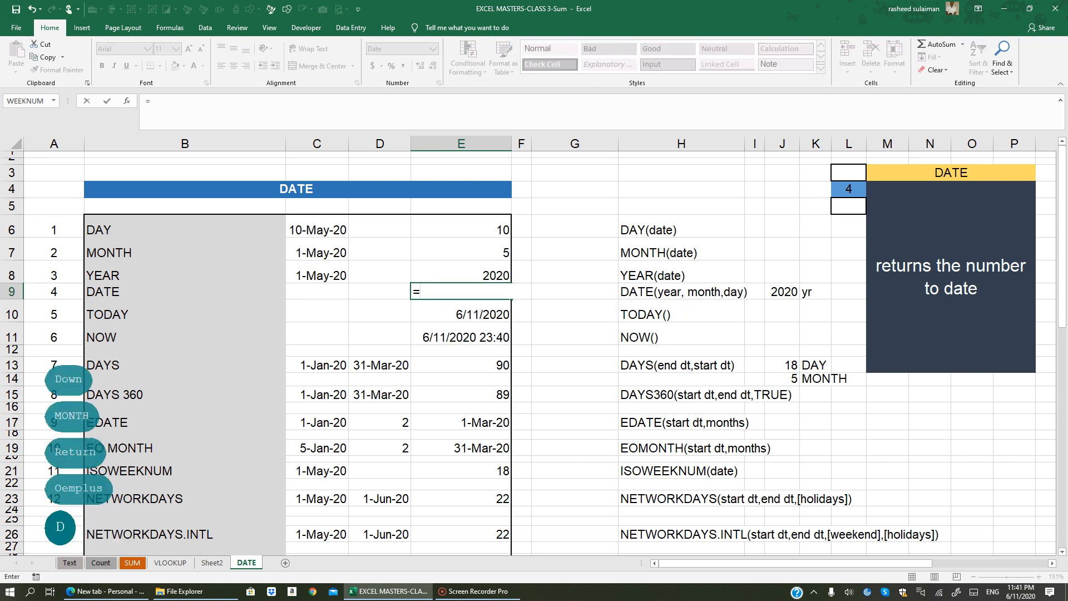
{"action": "type", "text": "DATE9"}
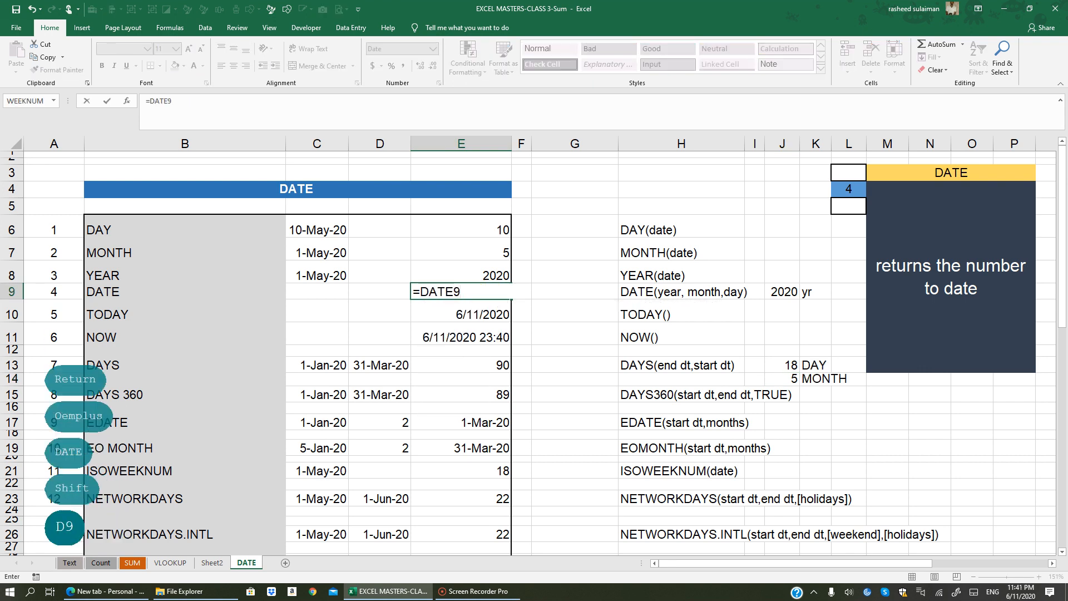
{"action": "key", "text": "BackSpace"}
{"action": "type", "text": "*"}
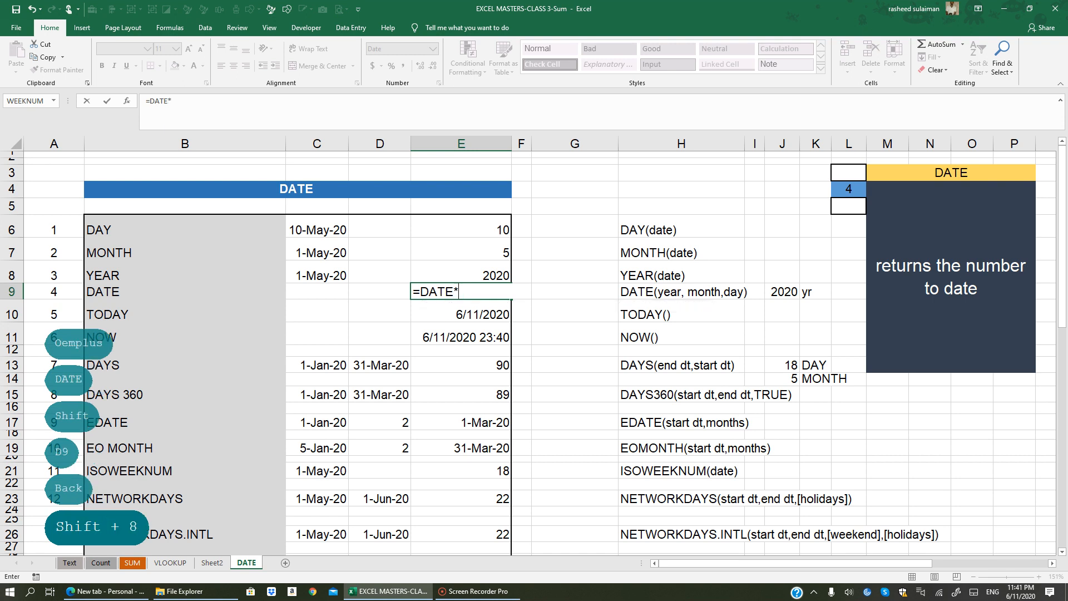
{"action": "key", "text": "BackSpace"}
{"action": "type", "text": "("}
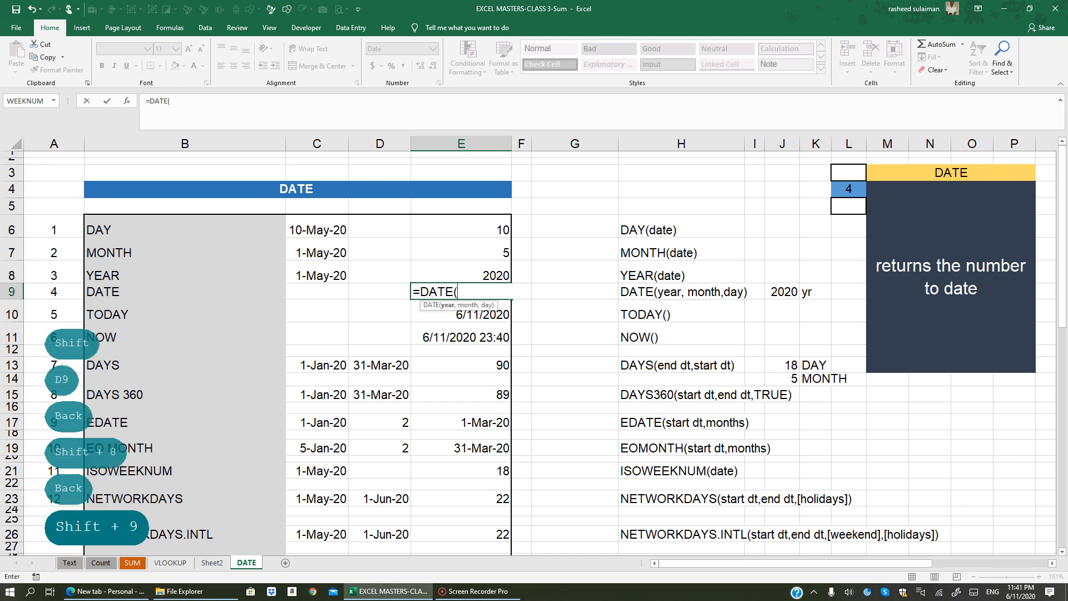
{"action": "left_click", "coordinate": [779, 291]}
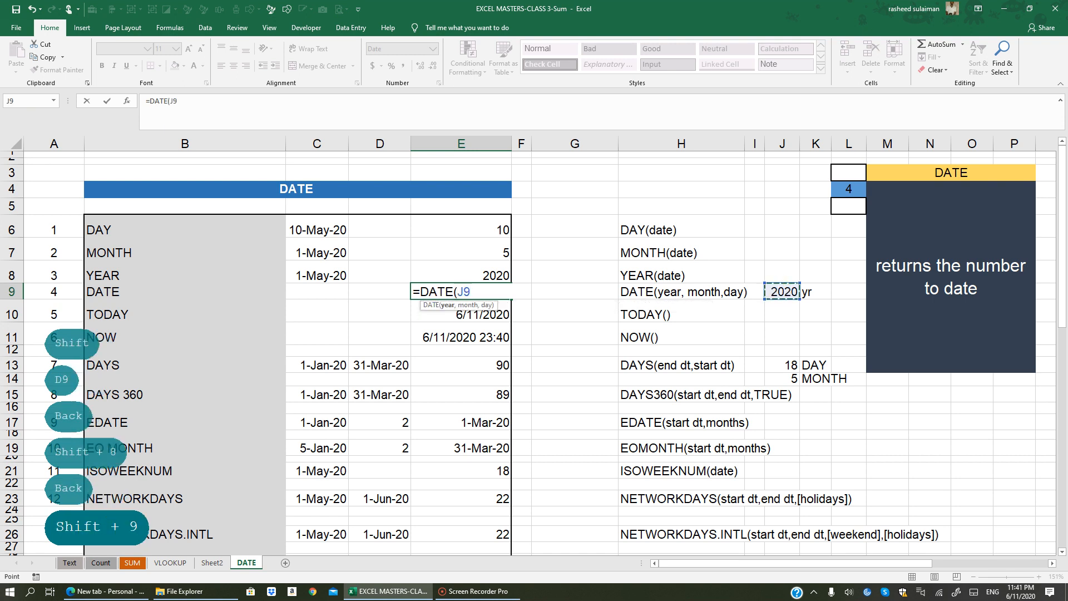
{"action": "type", "text": ","}
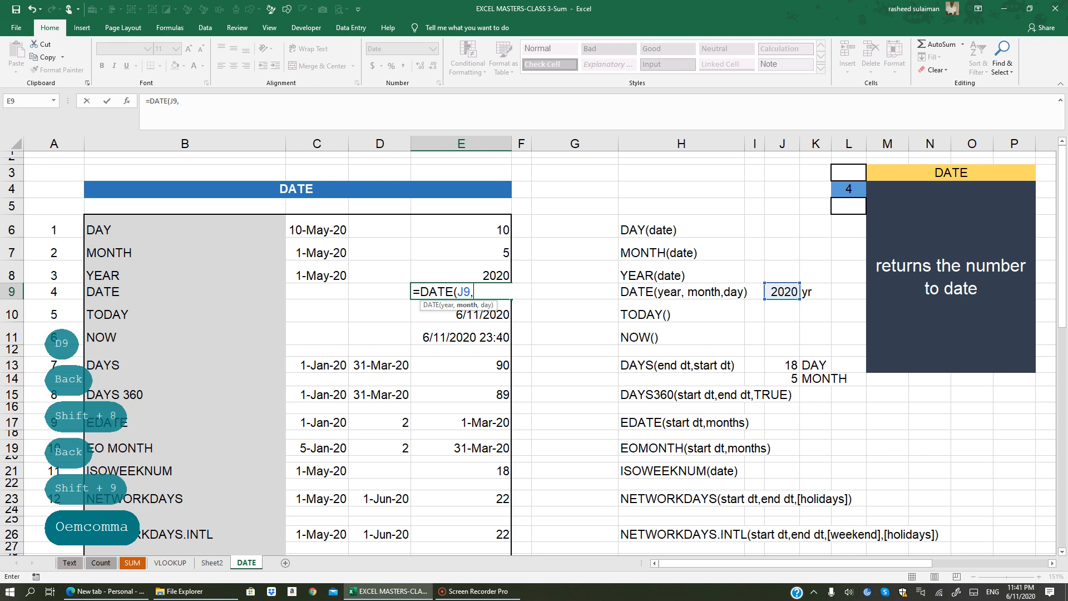
{"action": "left_click", "coordinate": [786, 380]}
{"action": "type", "text": ","}
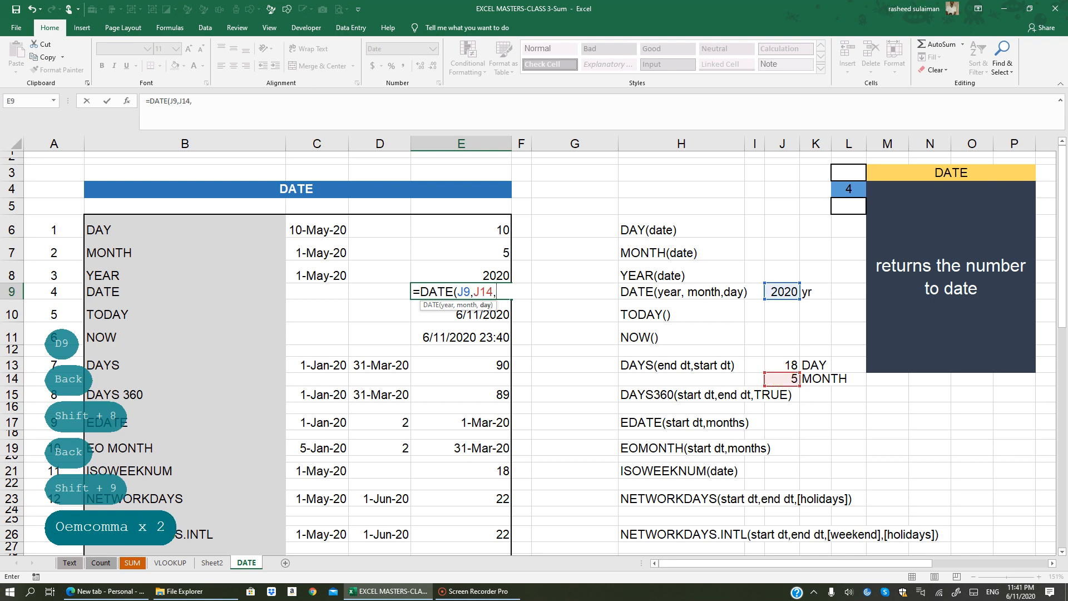
{"action": "left_click", "coordinate": [790, 363]}
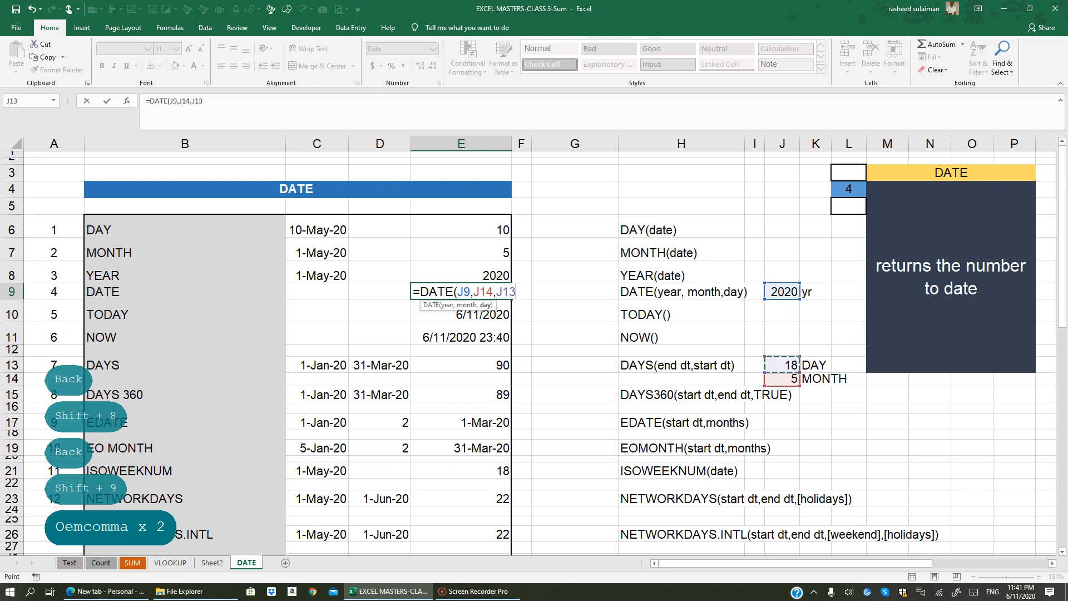
{"action": "type", "text": ")"}
{"action": "key", "text": "Return"}
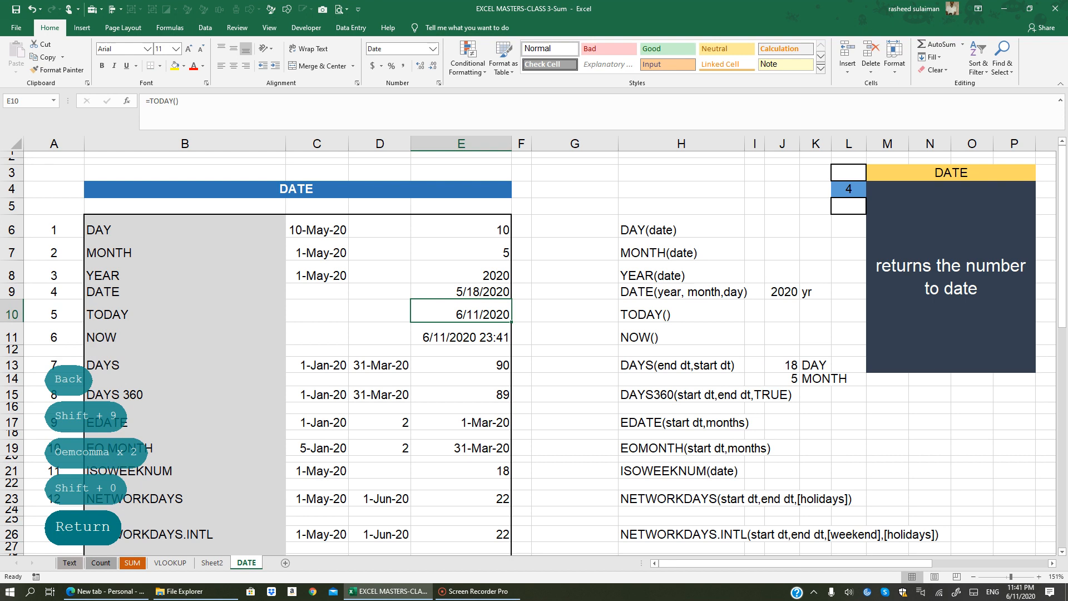
{"action": "left_click", "coordinate": [453, 290]}
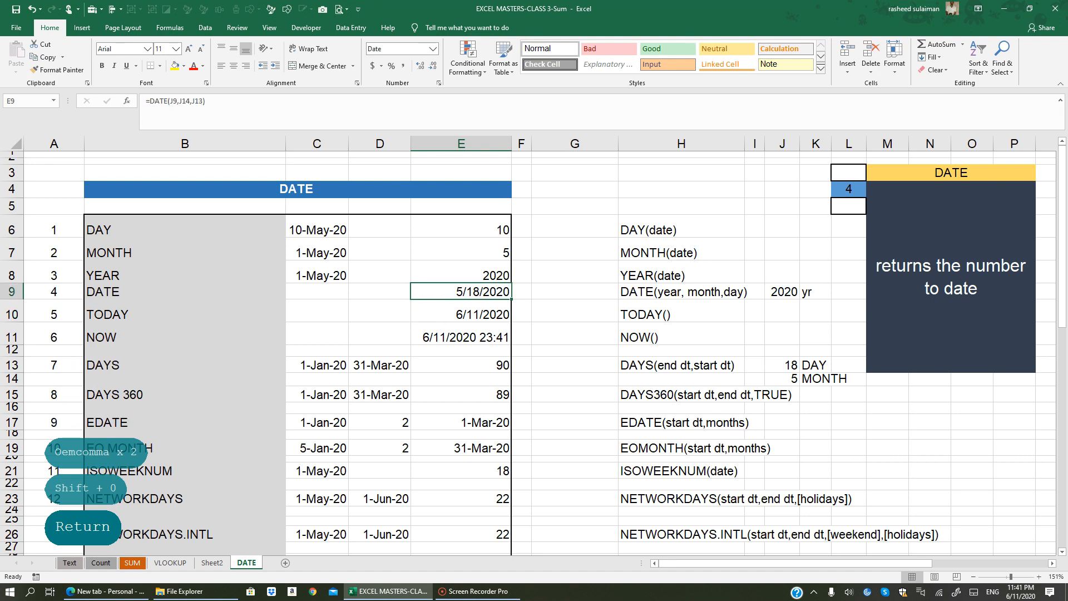
Step: Set the function number in L4 to 5 to show the TODAY description
{"action": "left_click", "coordinate": [848, 190]}
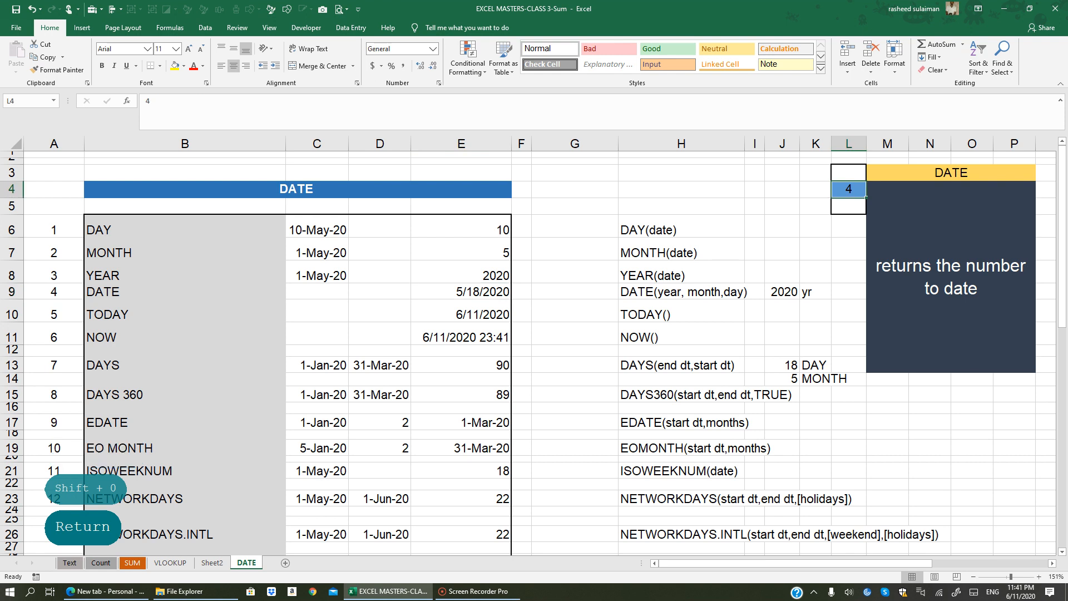
{"action": "type", "text": "5"}
{"action": "left_click", "coordinate": [806, 241]}
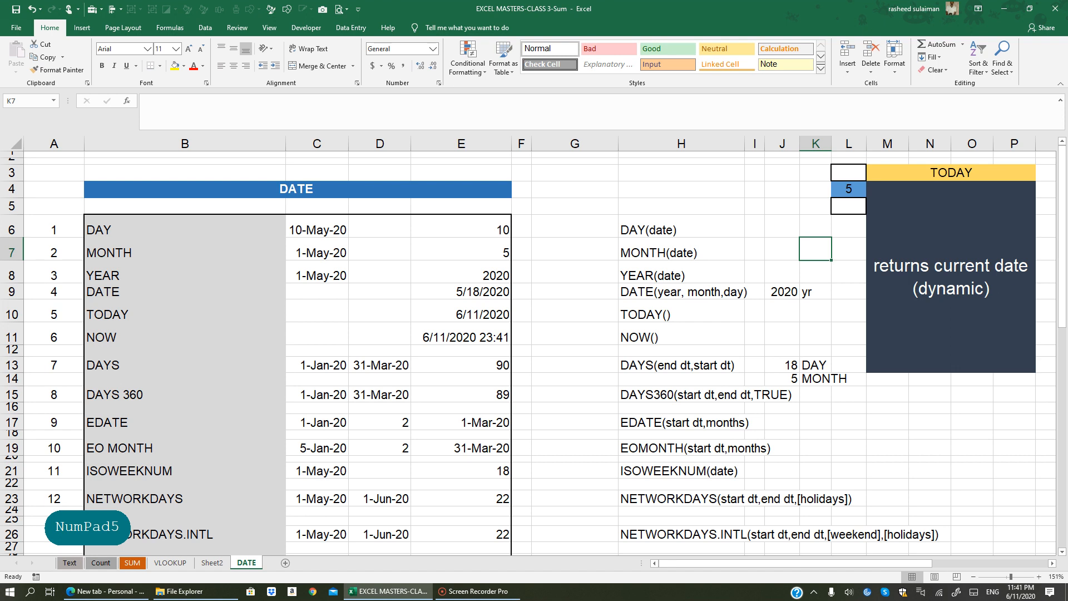
Step: Enter the formula =TODAY() in cell E10 and check its result
{"action": "left_click", "coordinate": [461, 311]}
{"action": "type", "text": "="}
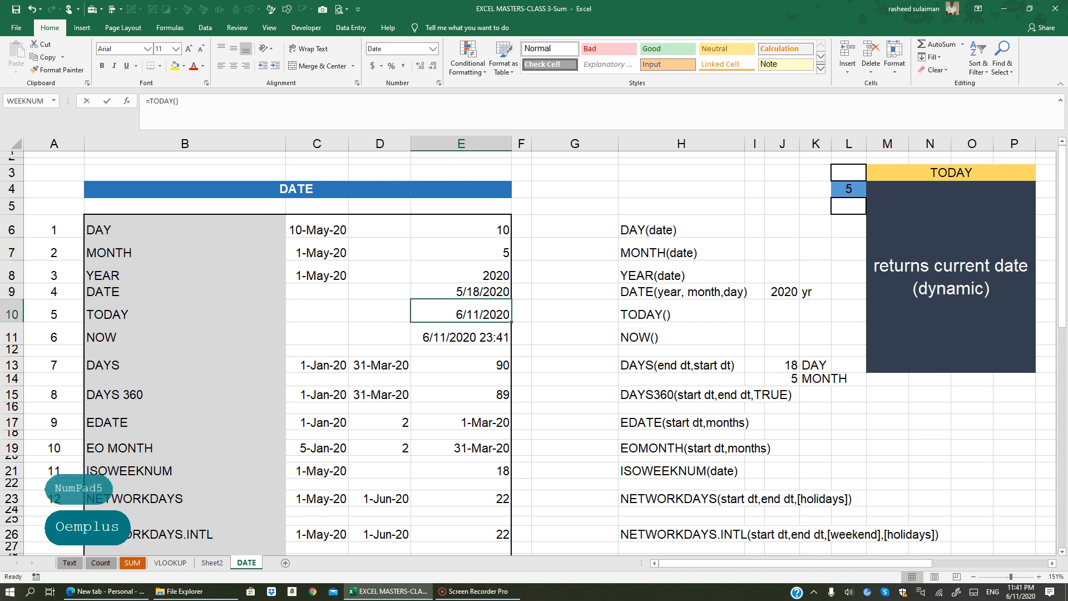
{"action": "type", "text": "TO"}
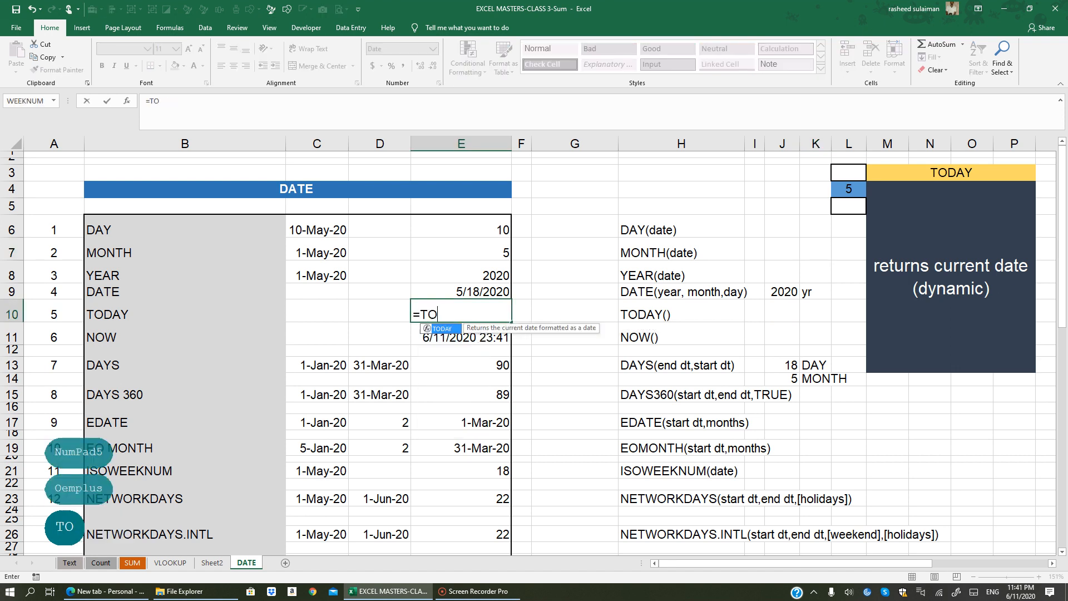
{"action": "type", "text": "DAY()"}
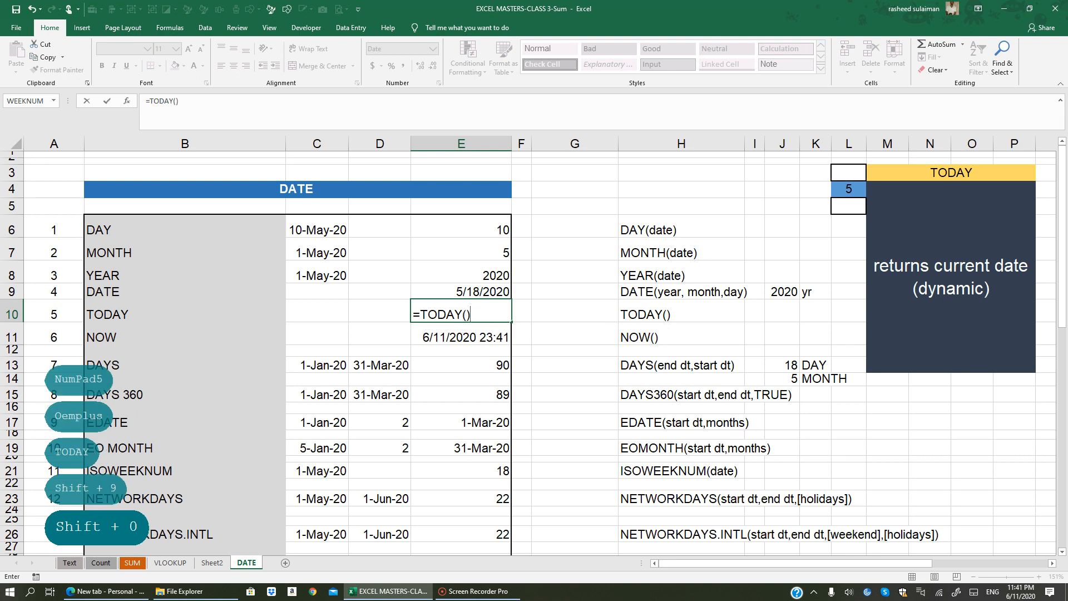
{"action": "key", "text": "Return"}
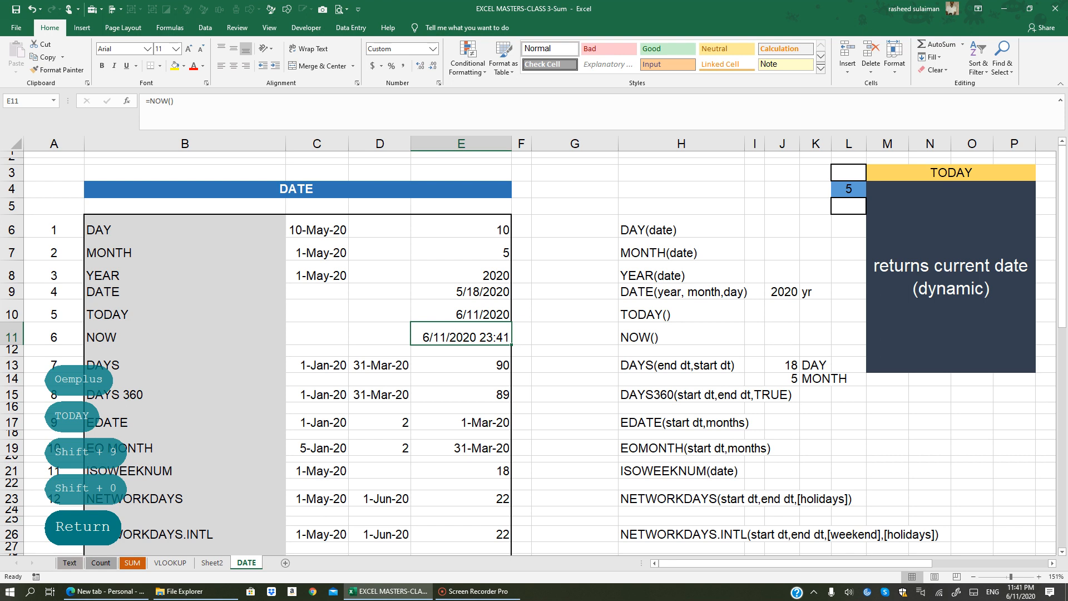
{"action": "left_click", "coordinate": [461, 311]}
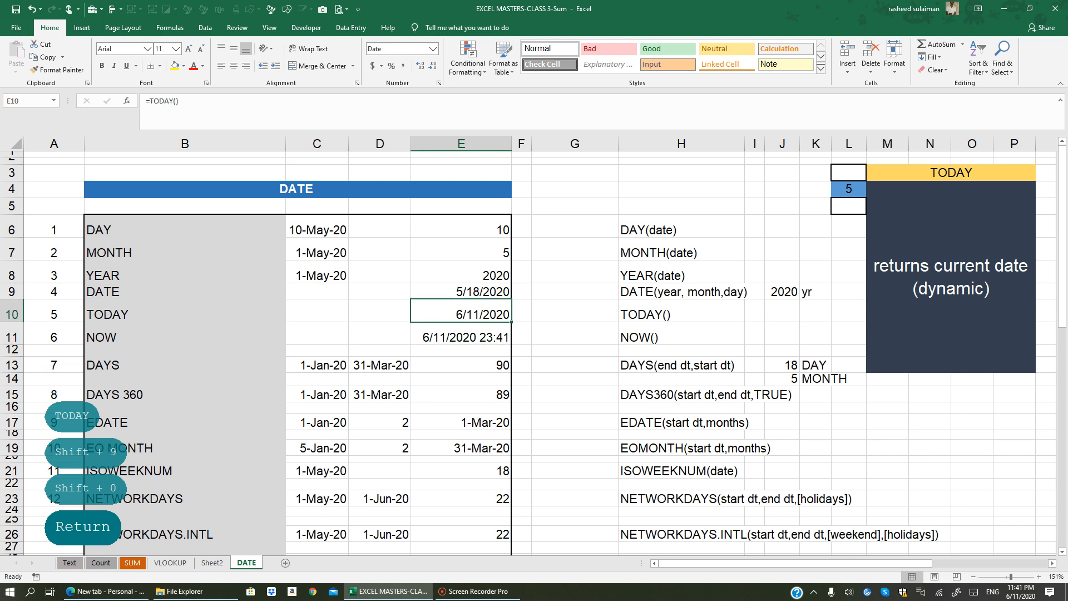
Step: Insert the current date 6/11/2020 as a static value in cell G10, check it and enter it again
{"action": "left_click", "coordinate": [549, 309]}
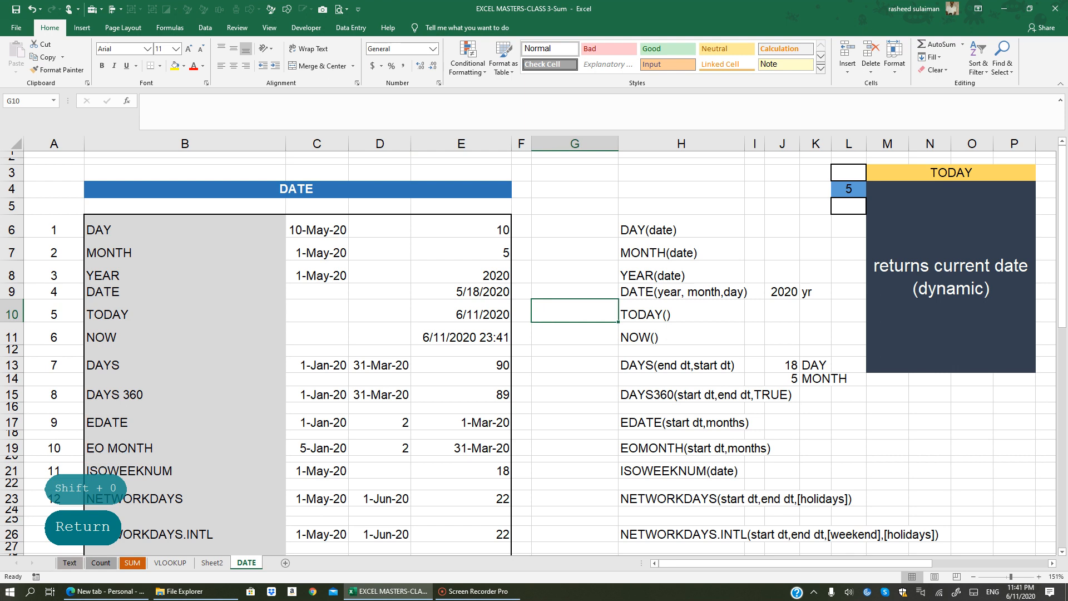
{"action": "key", "text": "ctrl+semicolon"}
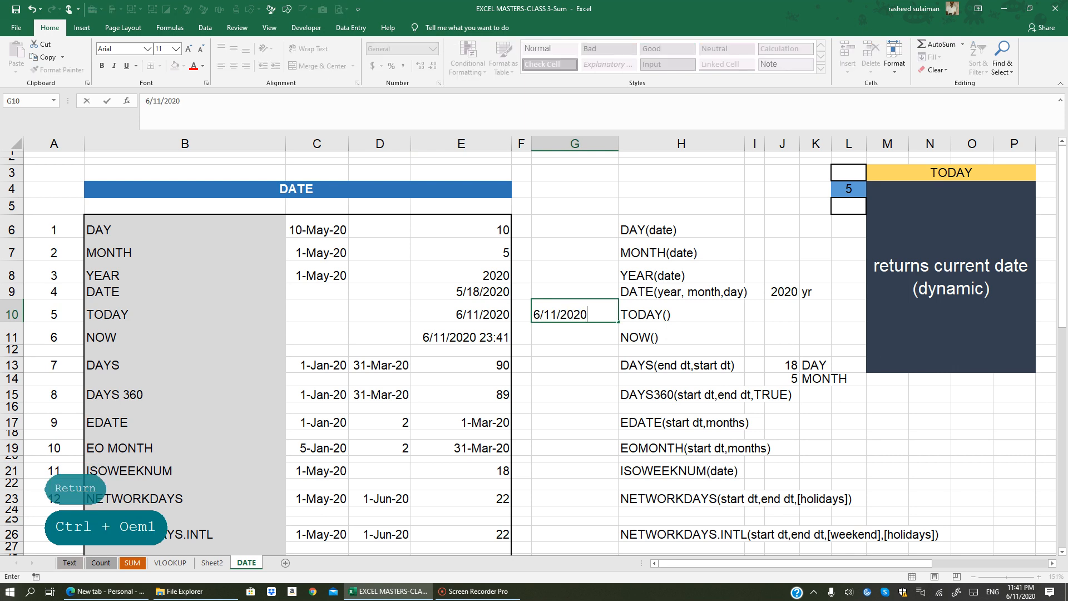
{"action": "key", "text": "Return"}
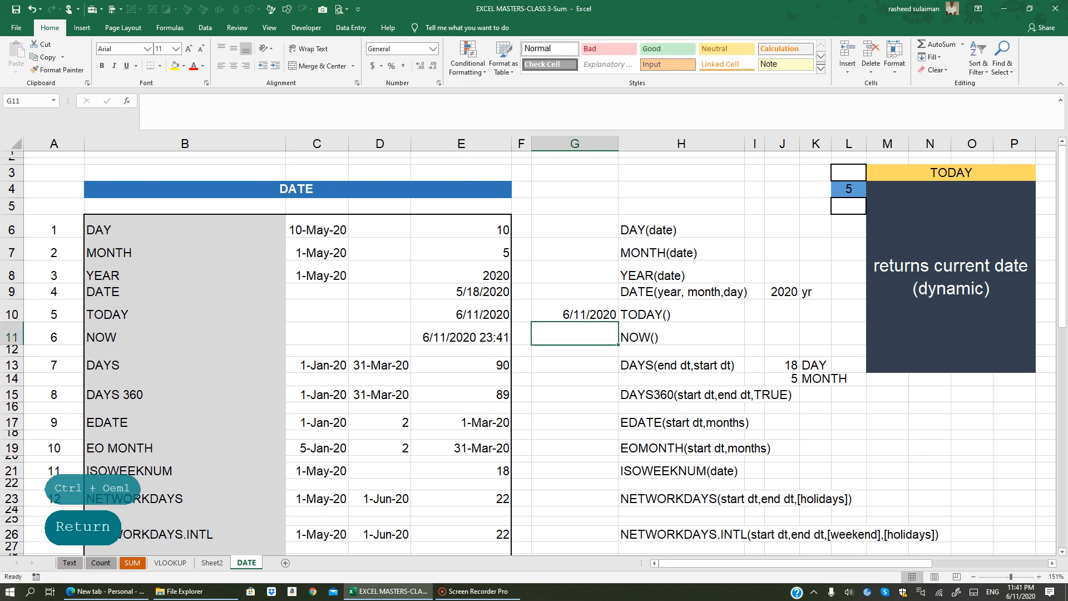
{"action": "left_click", "coordinate": [549, 310]}
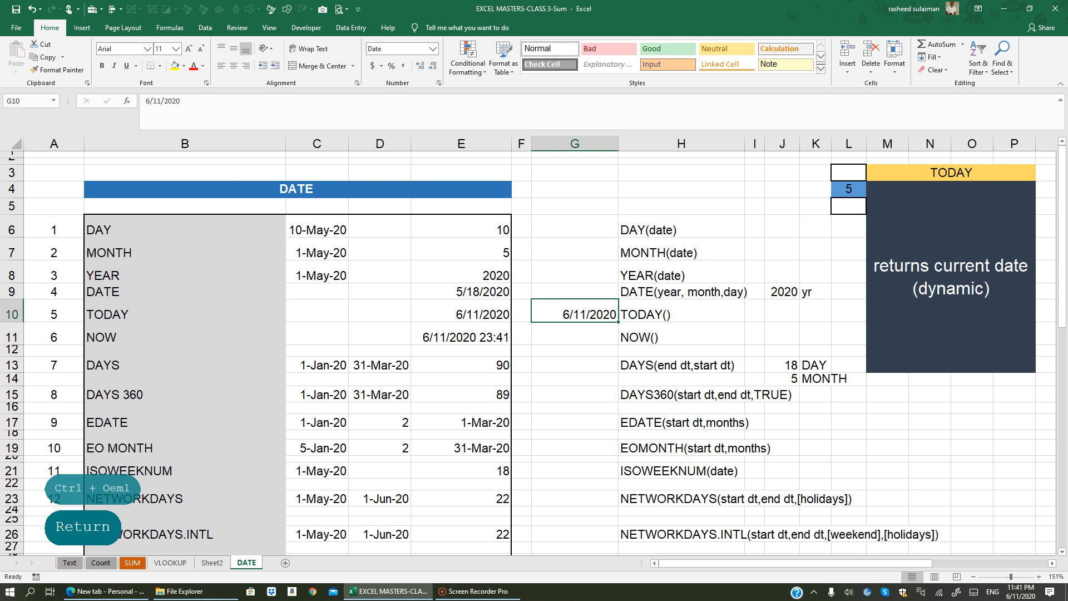
{"action": "key", "text": "ctrl+semicolon"}
{"action": "key", "text": "Return"}
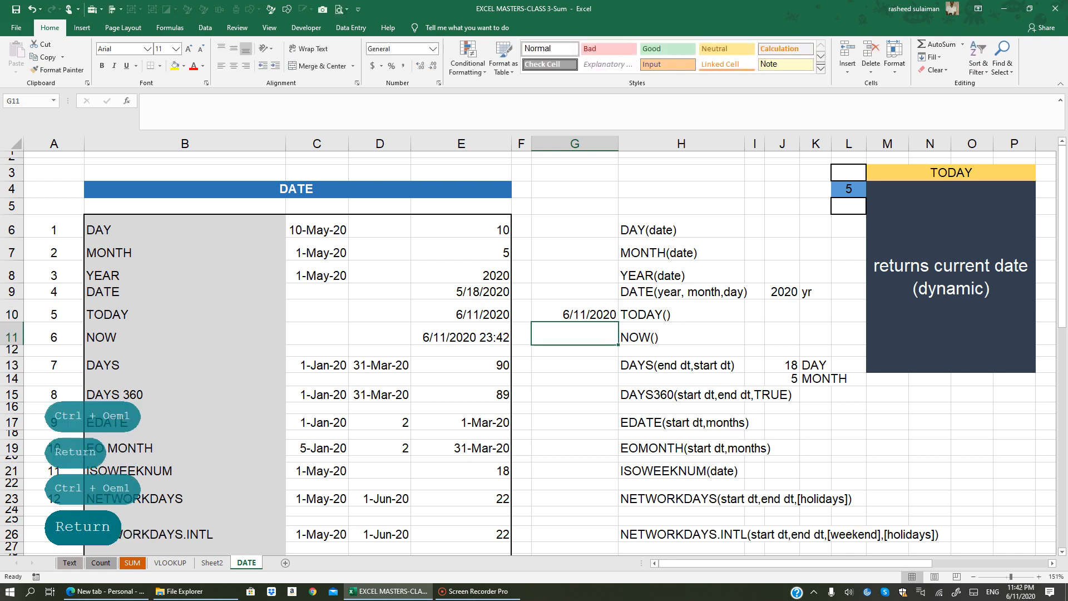
Step: Insert the static current date 6/11/2020 in G11 as well and clear both dates from G10:G11
{"action": "key", "text": "ctrl+semicolon"}
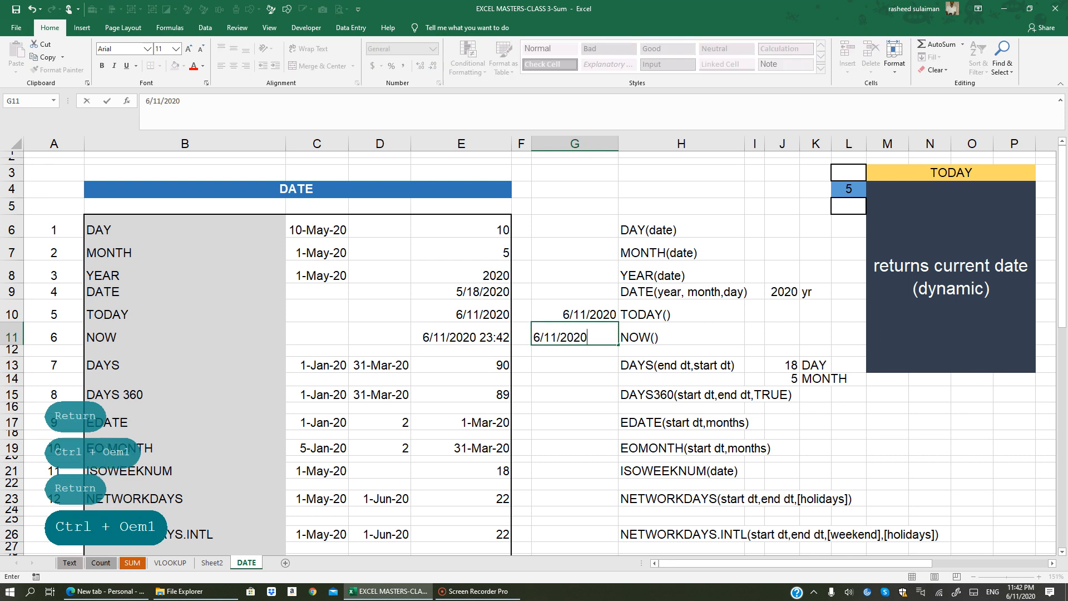
{"action": "key", "text": "Return"}
{"action": "left_click_drag", "start_coordinate": [572, 312], "coordinate": [573, 336]}
{"action": "key", "text": "Delete"}
Step: Re-enter the formula =TODAY() in cell E10 as the dynamic current date
{"action": "left_click", "coordinate": [469, 313]}
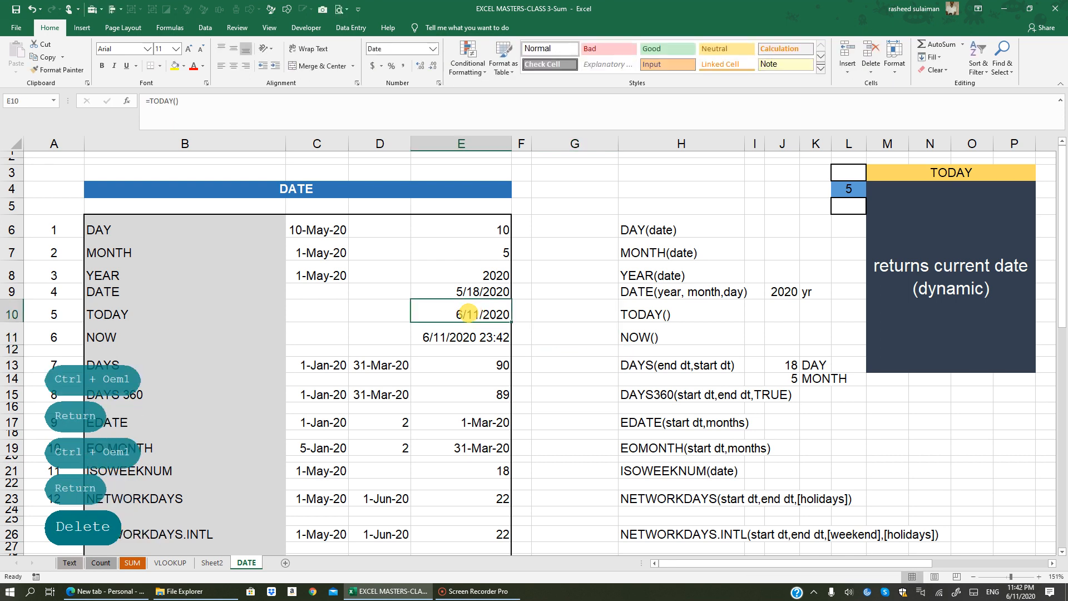
{"action": "type", "text": "="}
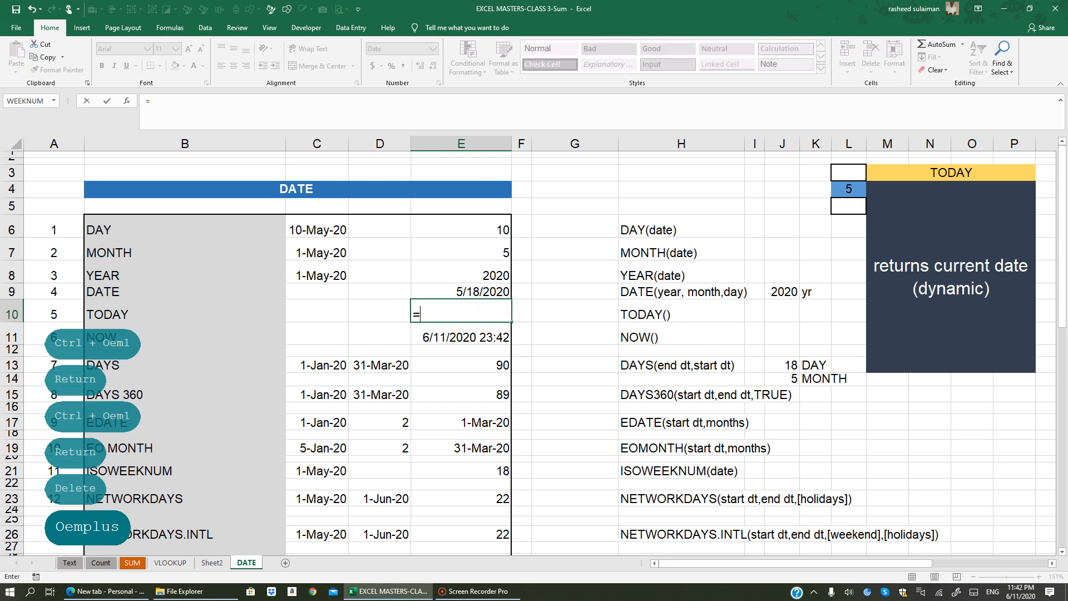
{"action": "type", "text": "TODAY()"}
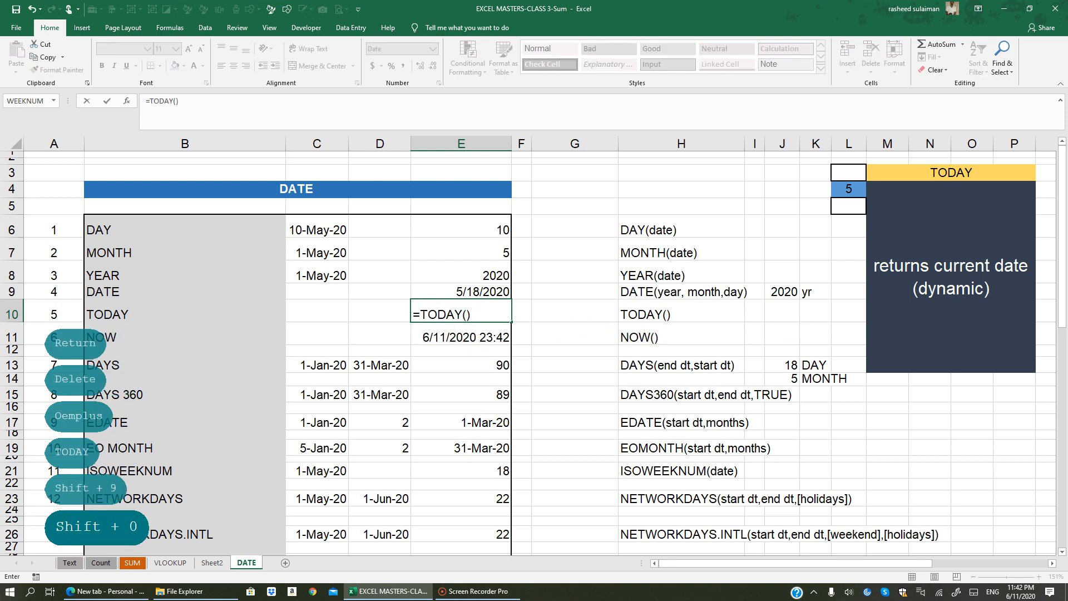
{"action": "key", "text": "Return"}
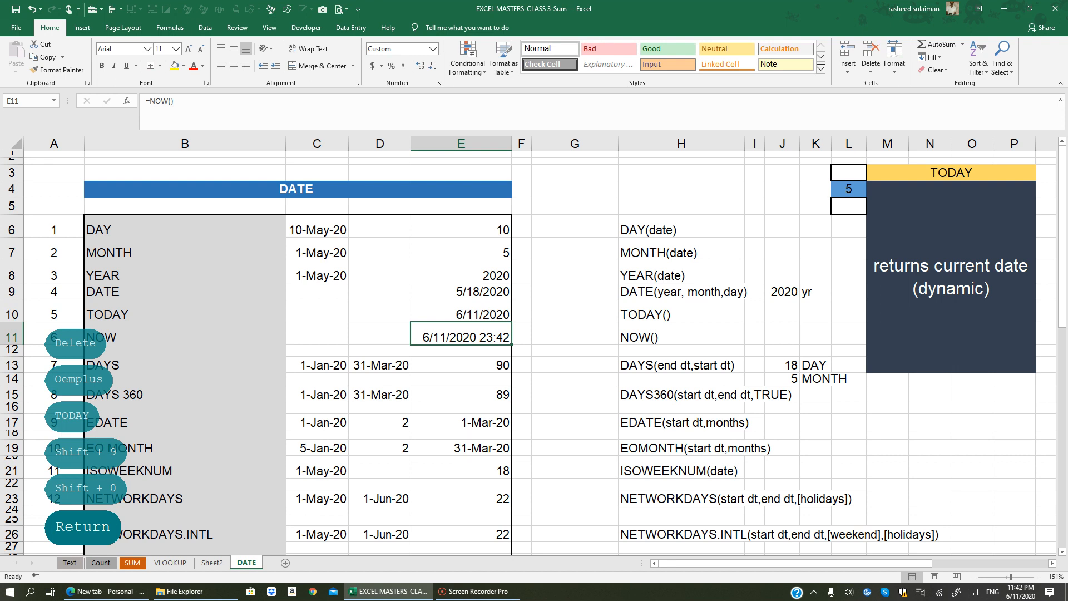
Step: Format the date in cell E10 with the date type 14-Mar-12 and check the TODAY row
{"action": "left_click", "coordinate": [465, 307]}
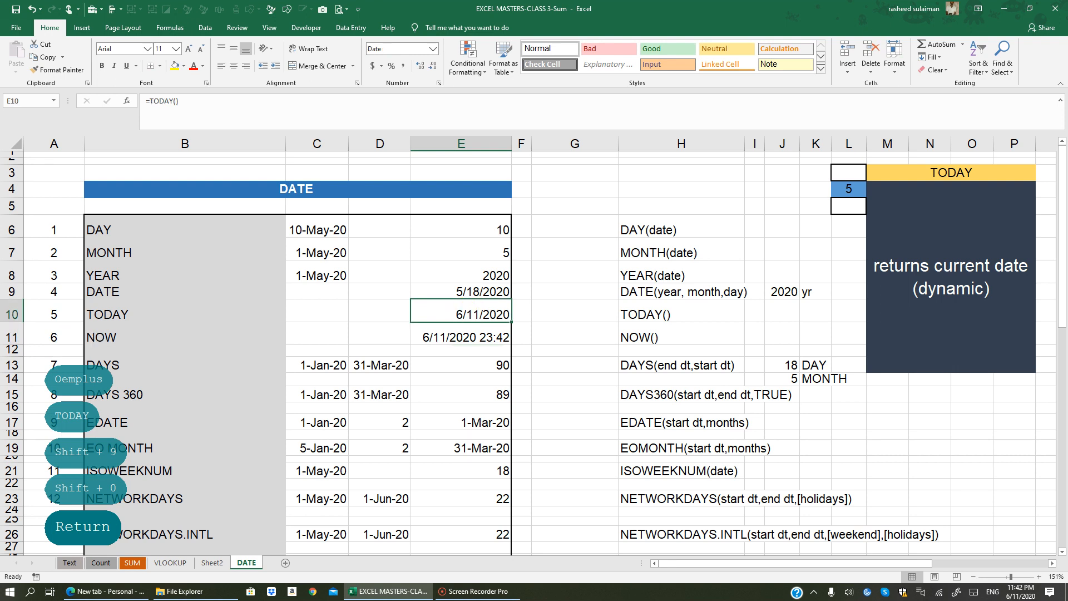
{"action": "right_click", "coordinate": [464, 312]}
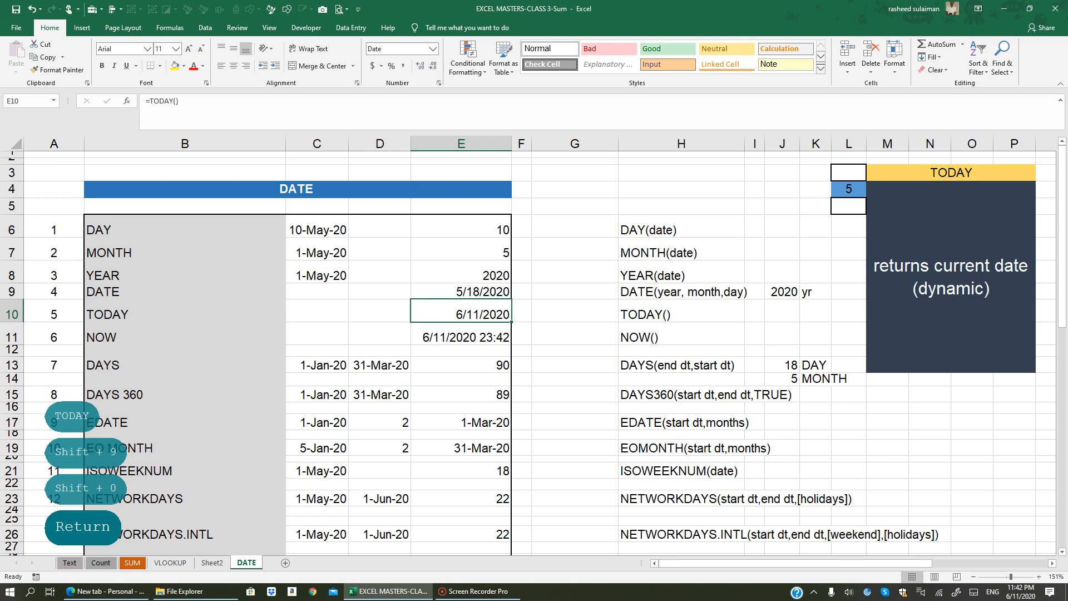
{"action": "left_click", "coordinate": [511, 517]}
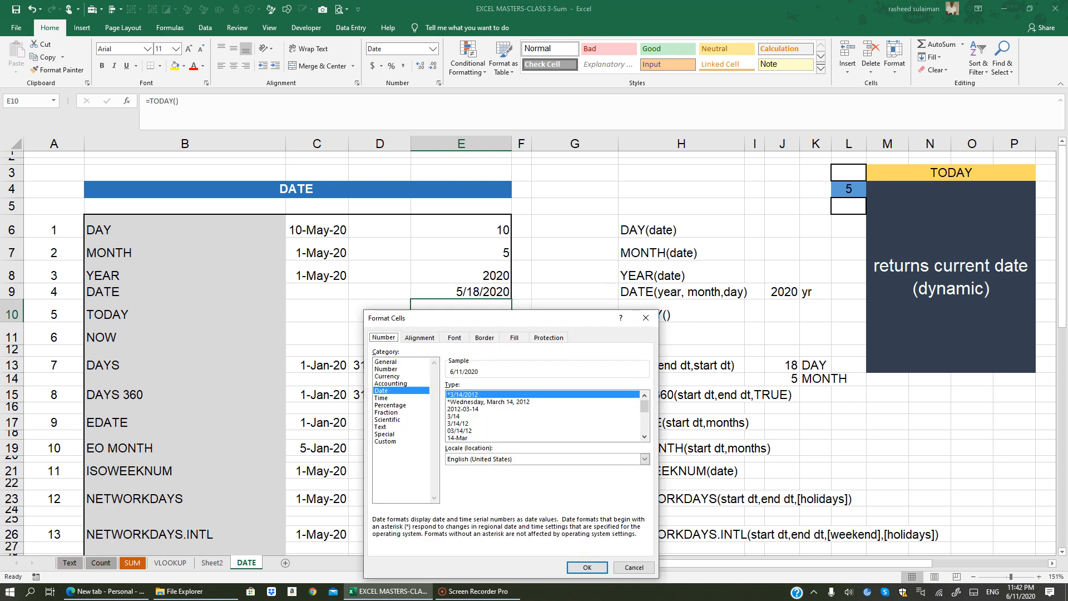
{"action": "left_click", "coordinate": [644, 436]}
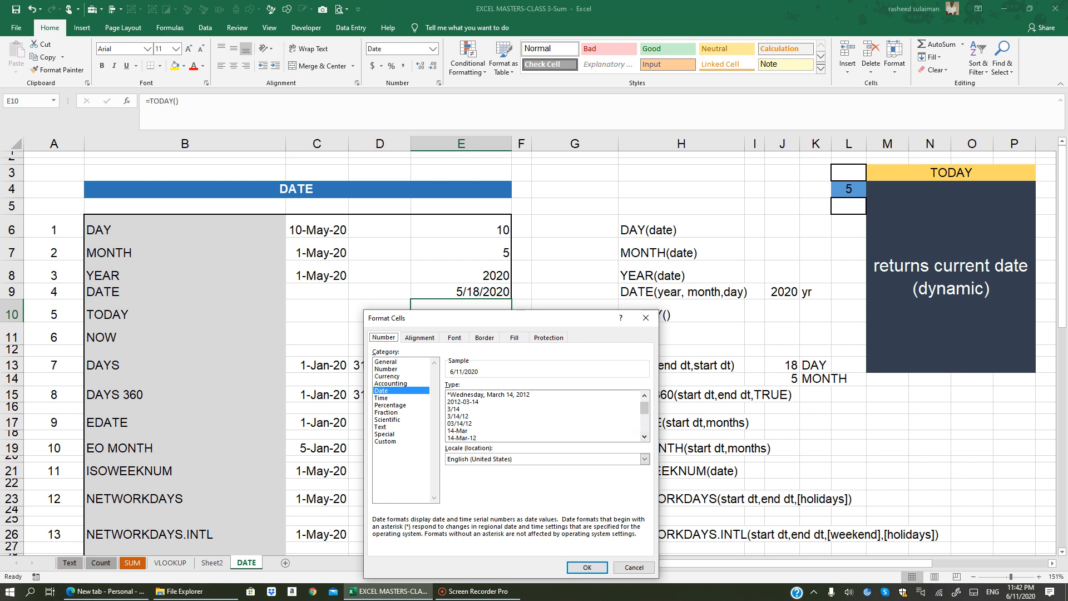
{"action": "left_click", "coordinate": [469, 437]}
{"action": "left_click", "coordinate": [587, 566]}
{"action": "left_click", "coordinate": [547, 340]}
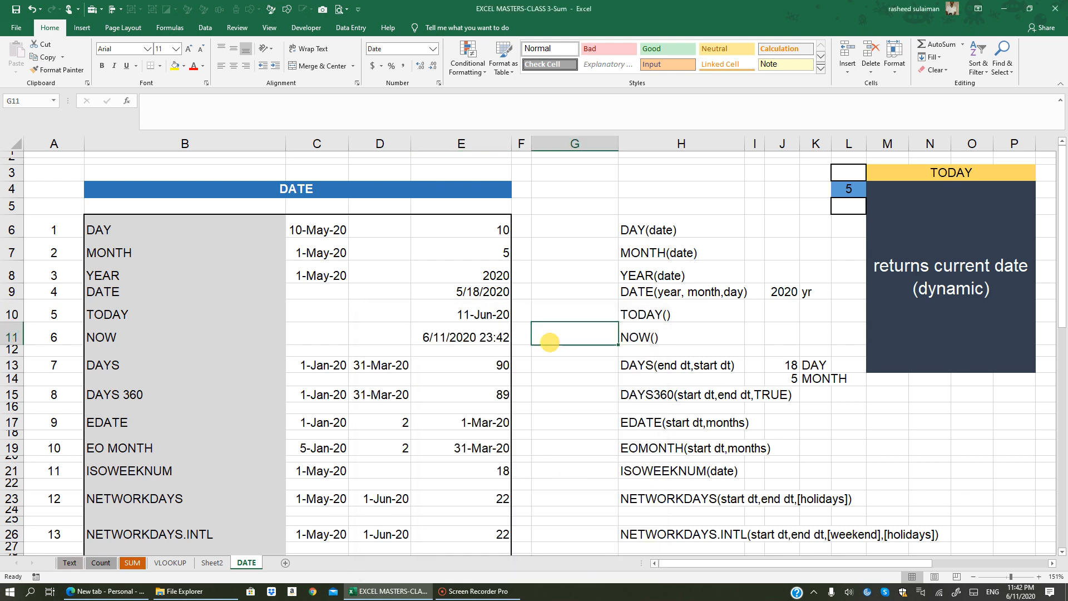
{"action": "left_click", "coordinate": [488, 316]}
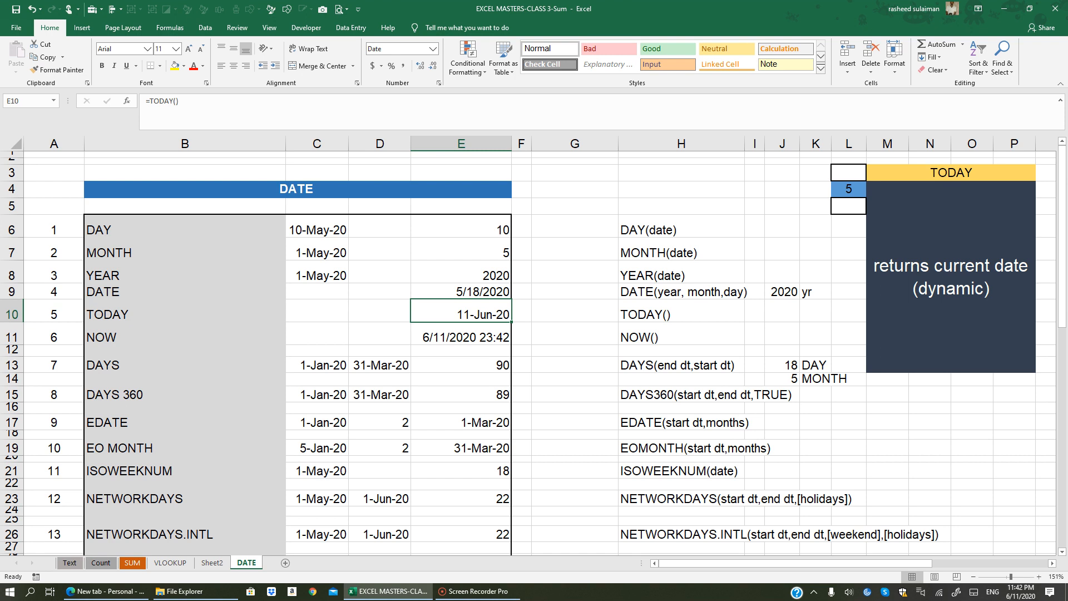
{"action": "left_click", "coordinate": [100, 314]}
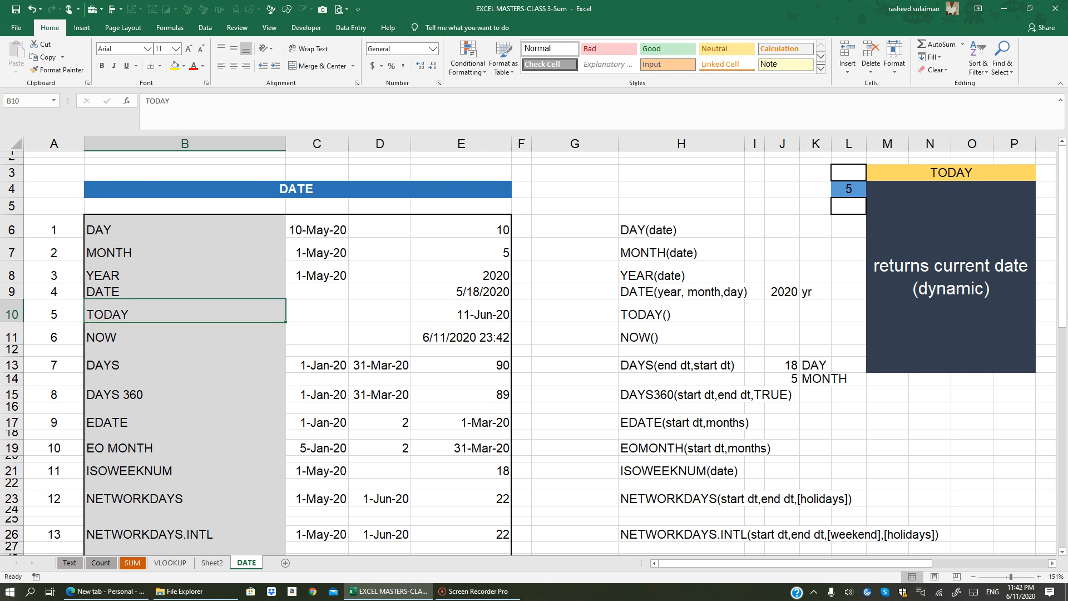
{"action": "left_click", "coordinate": [634, 308]}
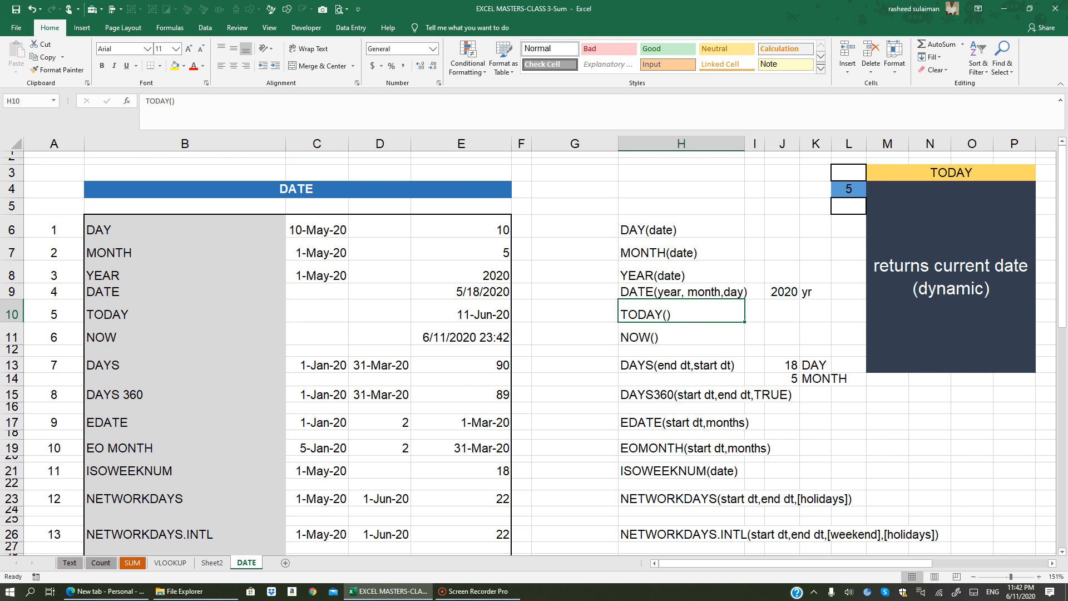
Step: Clear cell E11, enter the formula =NOW() in it and compare it with the TODAY cell above
{"action": "left_click", "coordinate": [479, 337]}
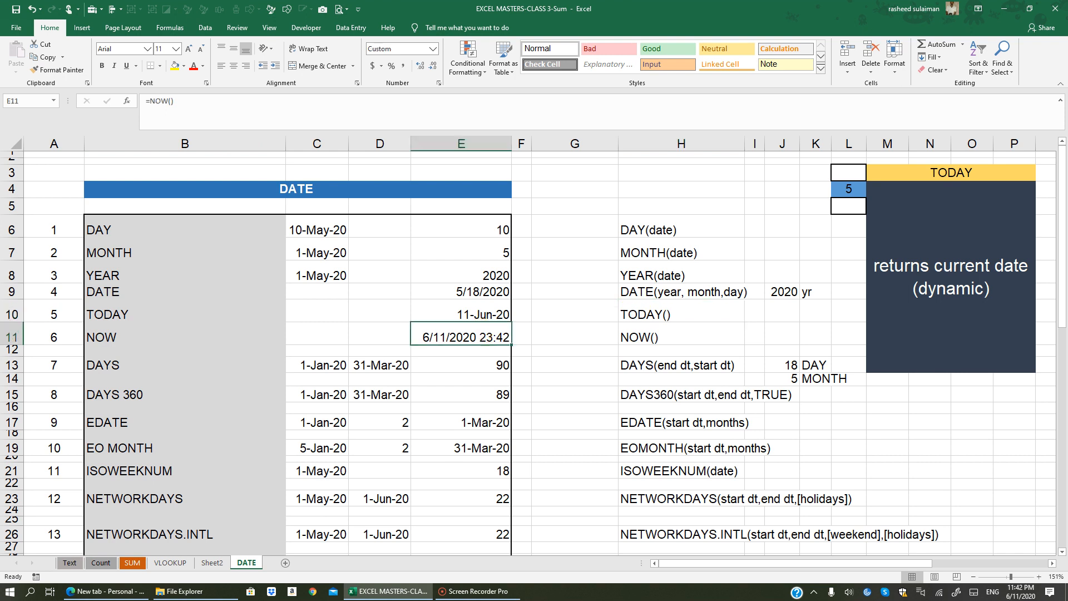
{"action": "key", "text": "Delete"}
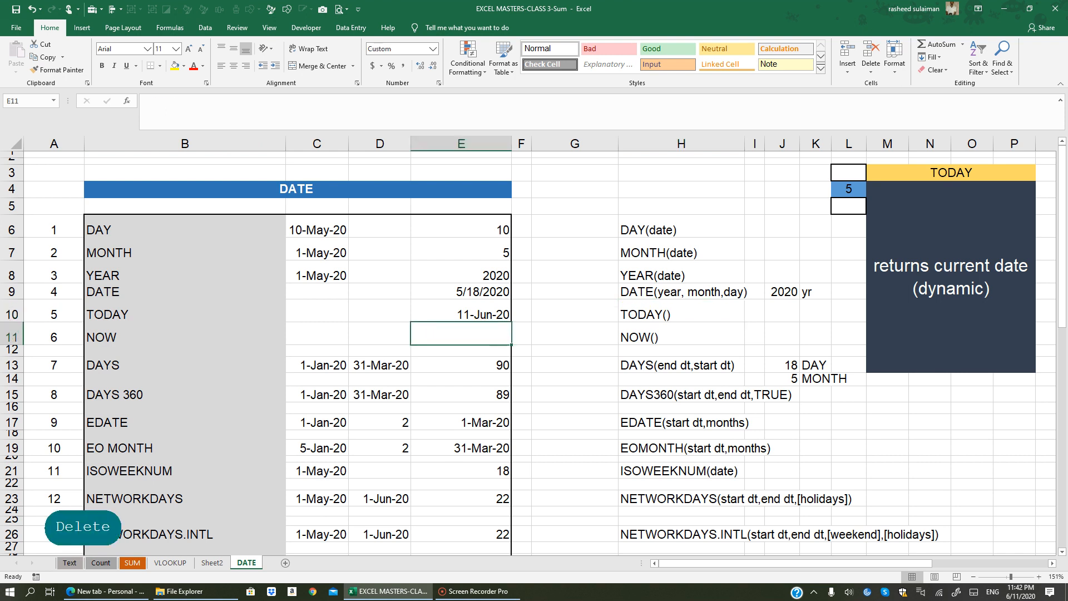
{"action": "type", "text": "=NOW"}
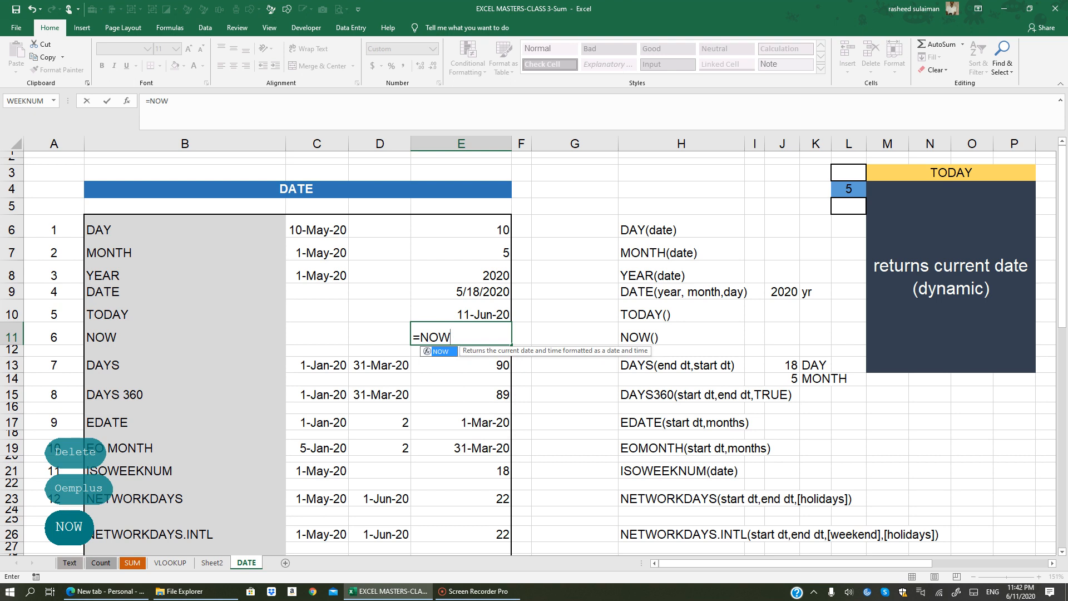
{"action": "type", "text": "()"}
{"action": "key", "text": "Return"}
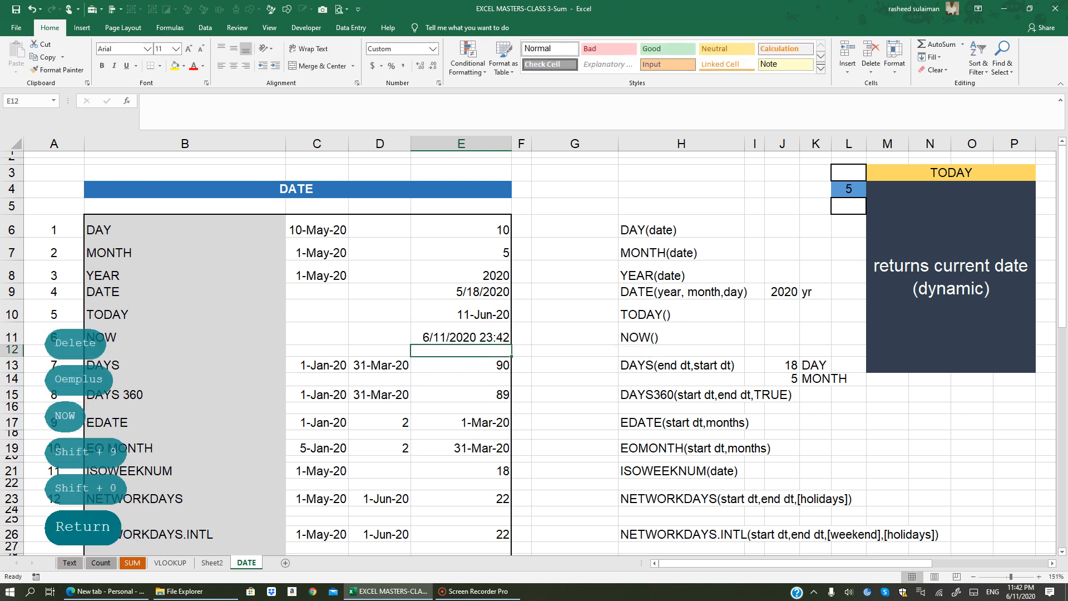
{"action": "left_click", "coordinate": [471, 338]}
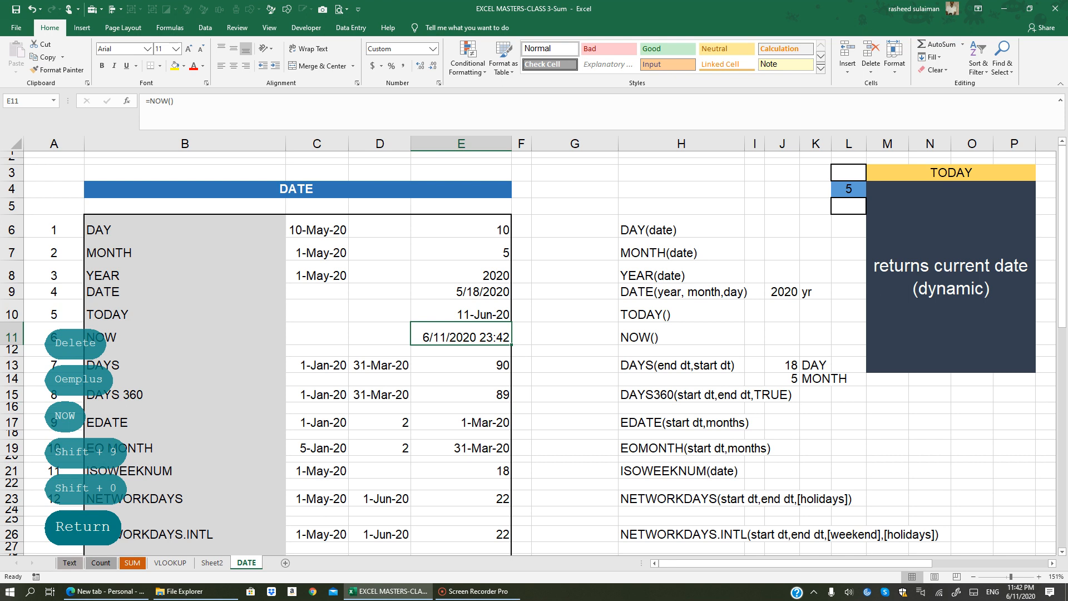
{"action": "left_click", "coordinate": [660, 337]}
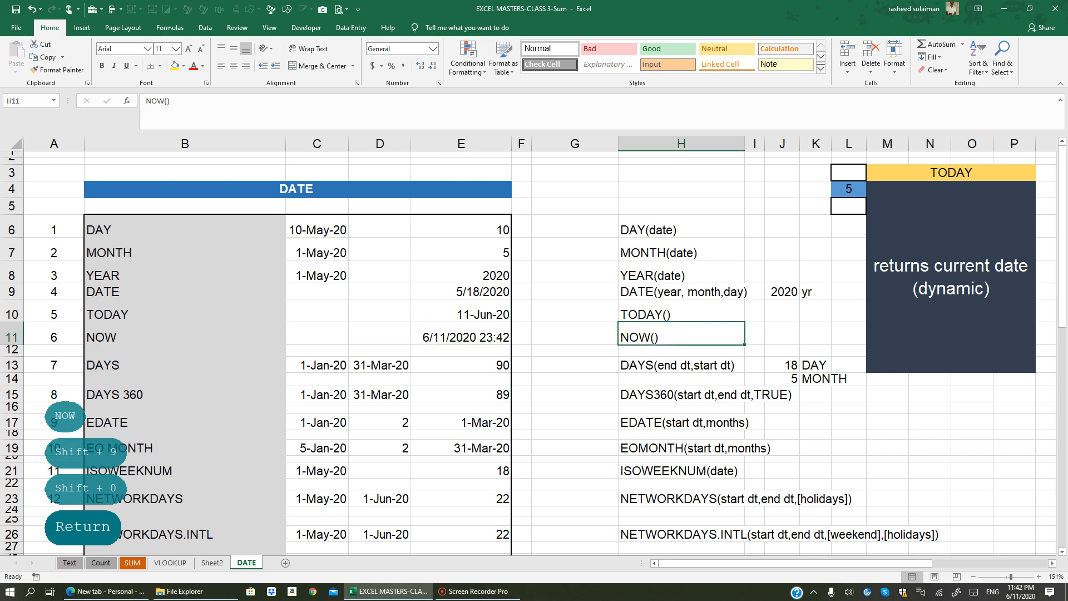
{"action": "left_click", "coordinate": [461, 336]}
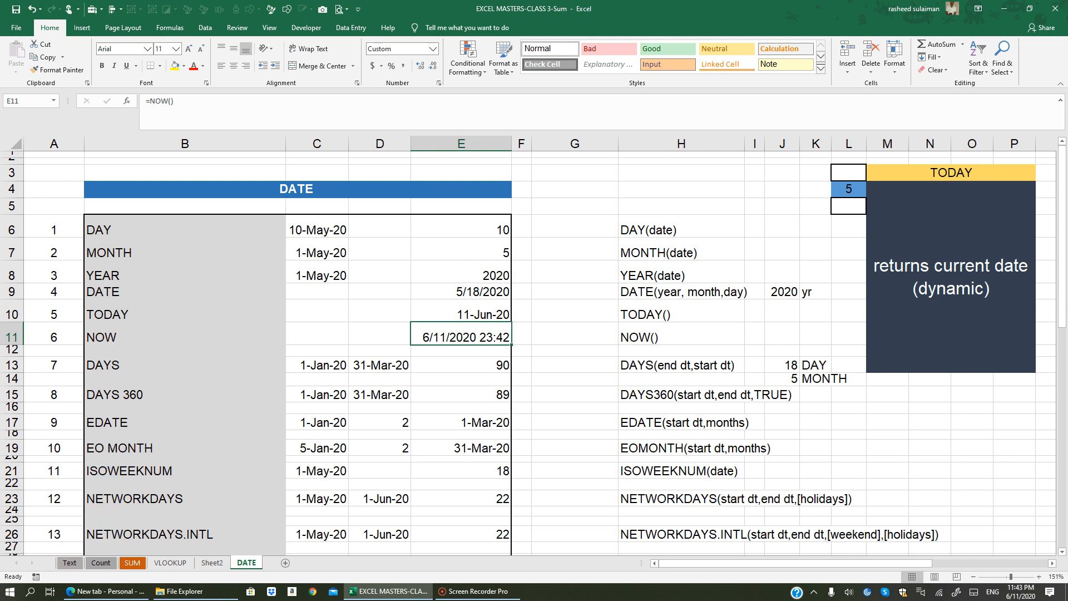
{"action": "left_click", "coordinate": [461, 314]}
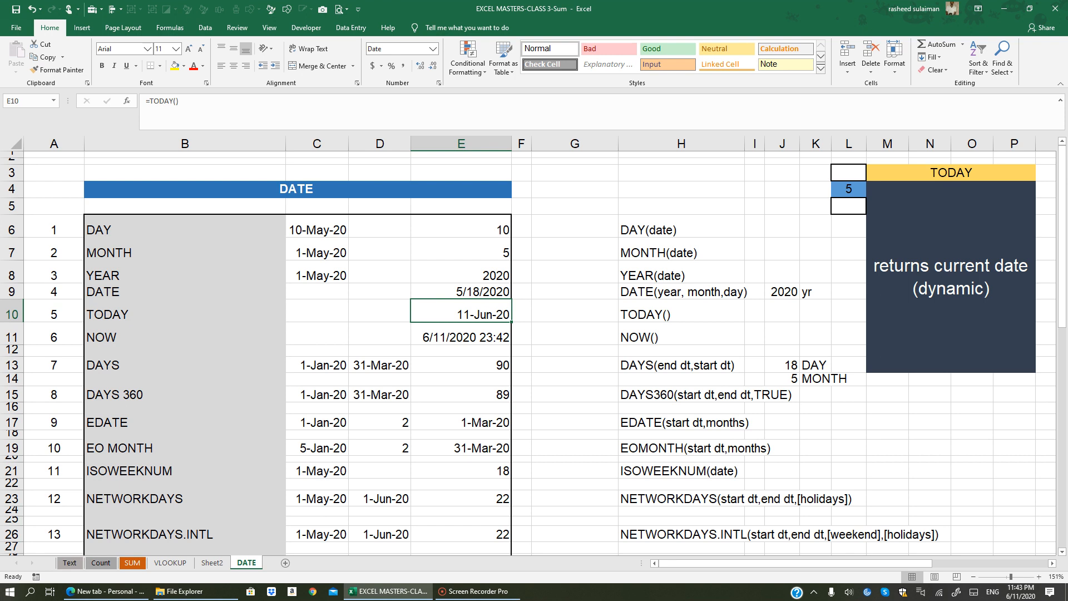
Step: Set the function number in cell L4 to 6 to show the NOW description
{"action": "left_click", "coordinate": [848, 189]}
{"action": "type", "text": "6"}
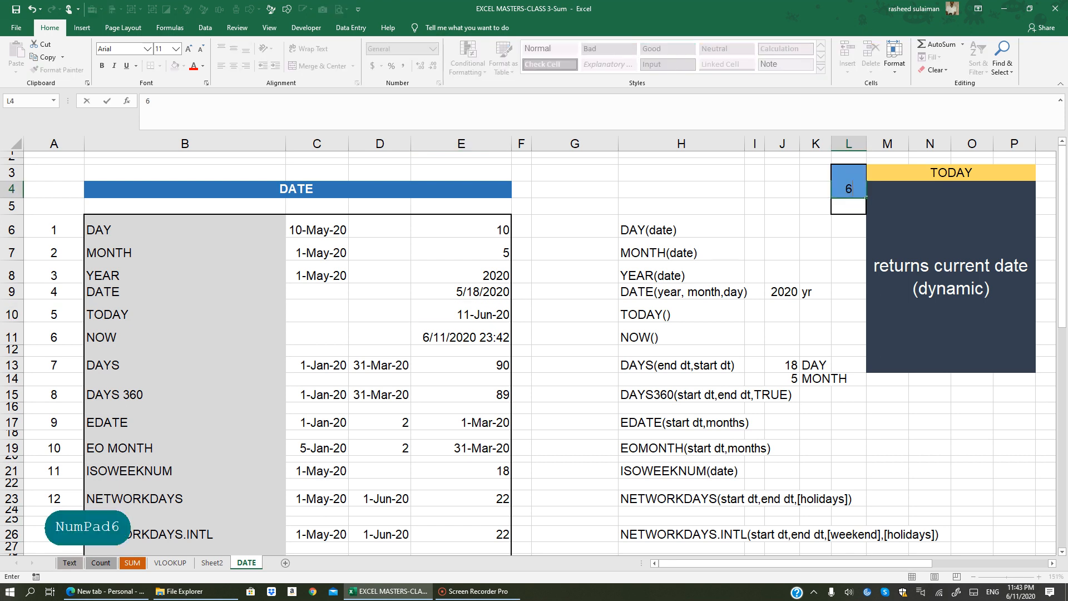
{"action": "left_click", "coordinate": [807, 229]}
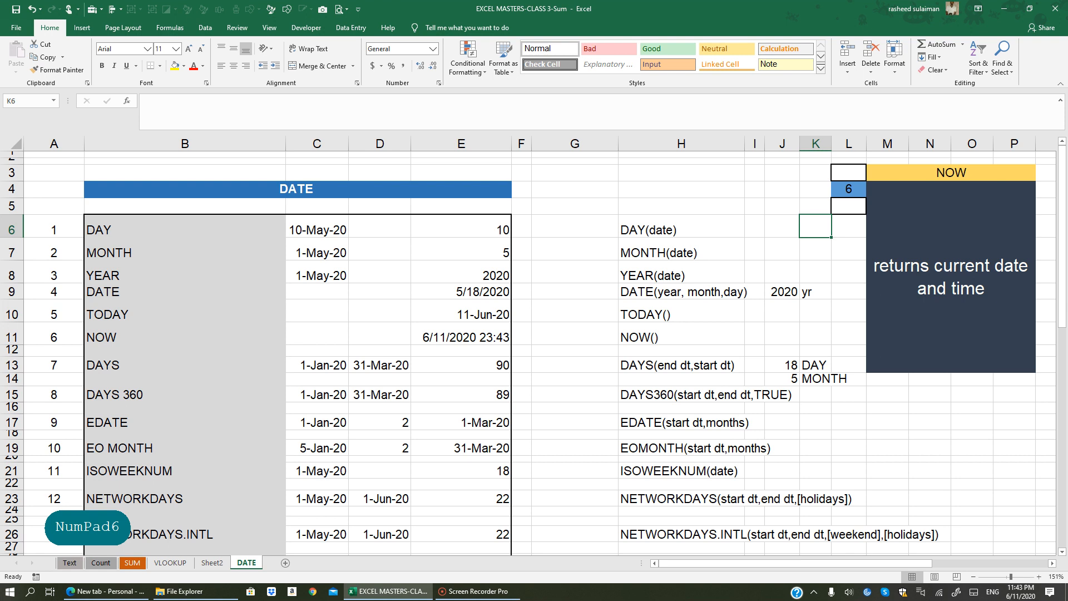
{"action": "left_click", "coordinate": [483, 308]}
Step: Set the function number in cell L4 to 7 to show the DAYS description
{"action": "left_click", "coordinate": [848, 189]}
{"action": "type", "text": "7"}
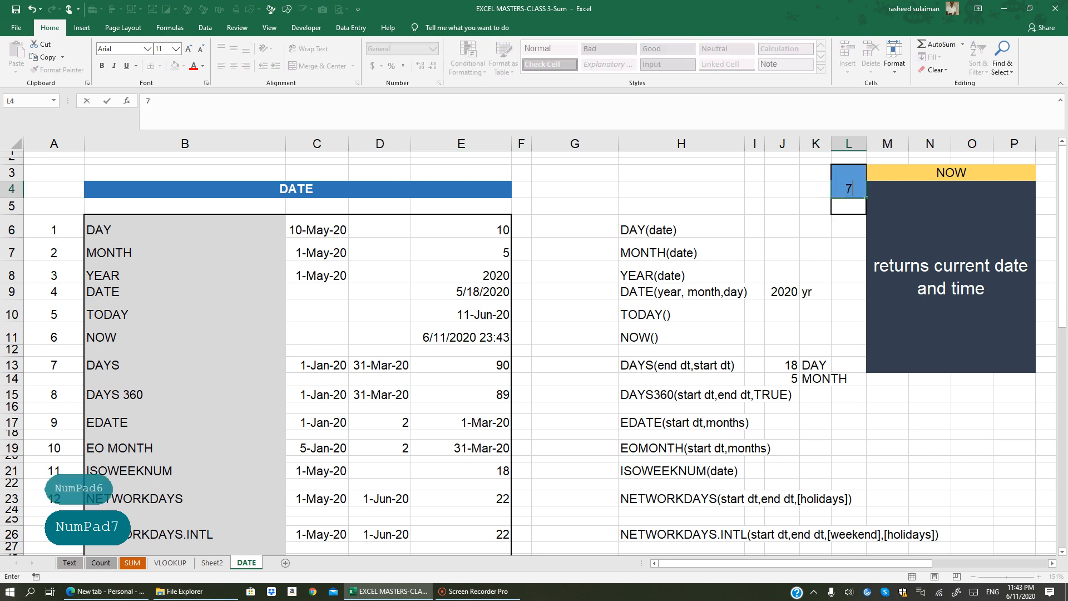
{"action": "left_click", "coordinate": [766, 247]}
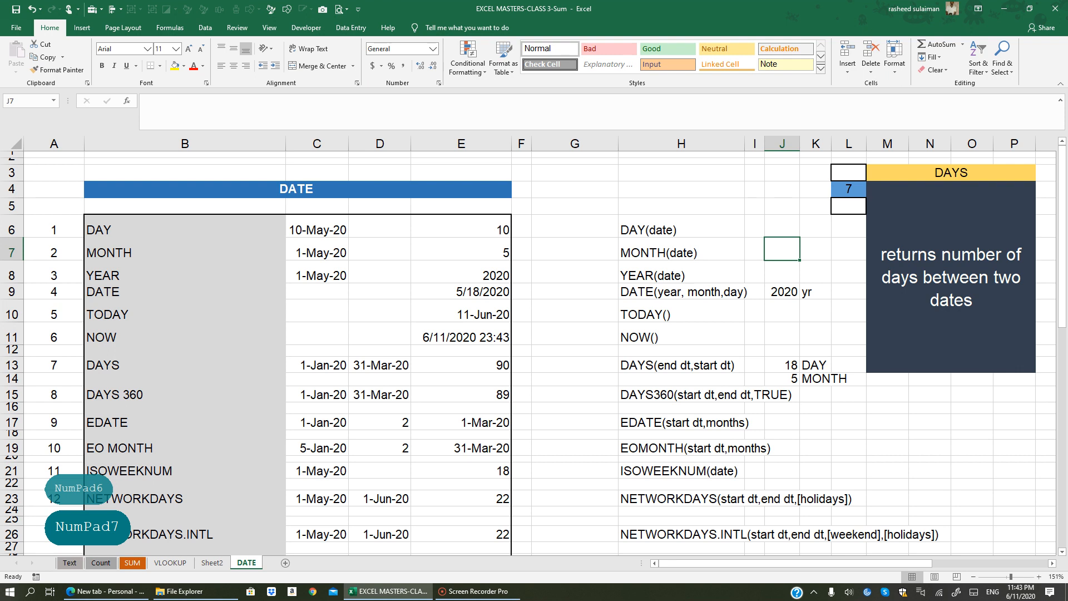
Step: Re-enter the formula =DAYS(D13,C13) in cell E13 and check it against the start date
{"action": "left_click", "coordinate": [475, 365]}
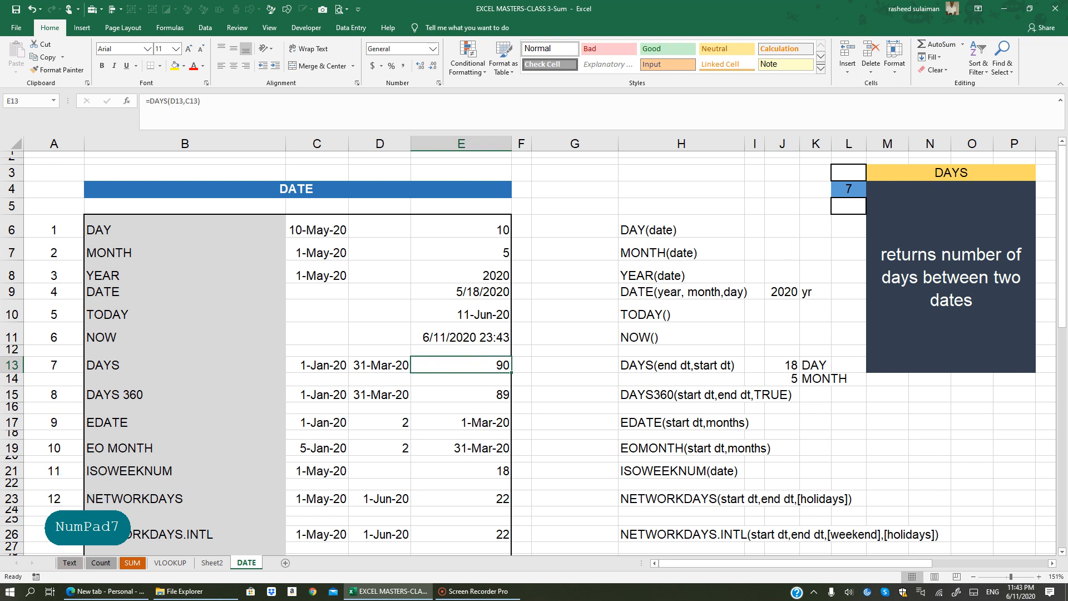
{"action": "type", "text": "=DAYS"}
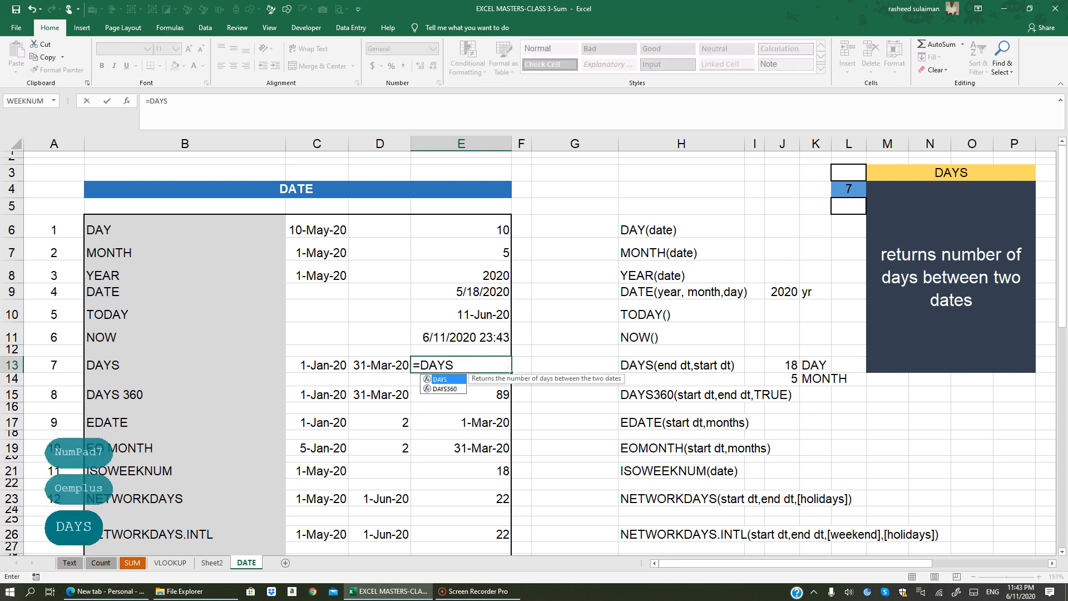
{"action": "type", "text": "("}
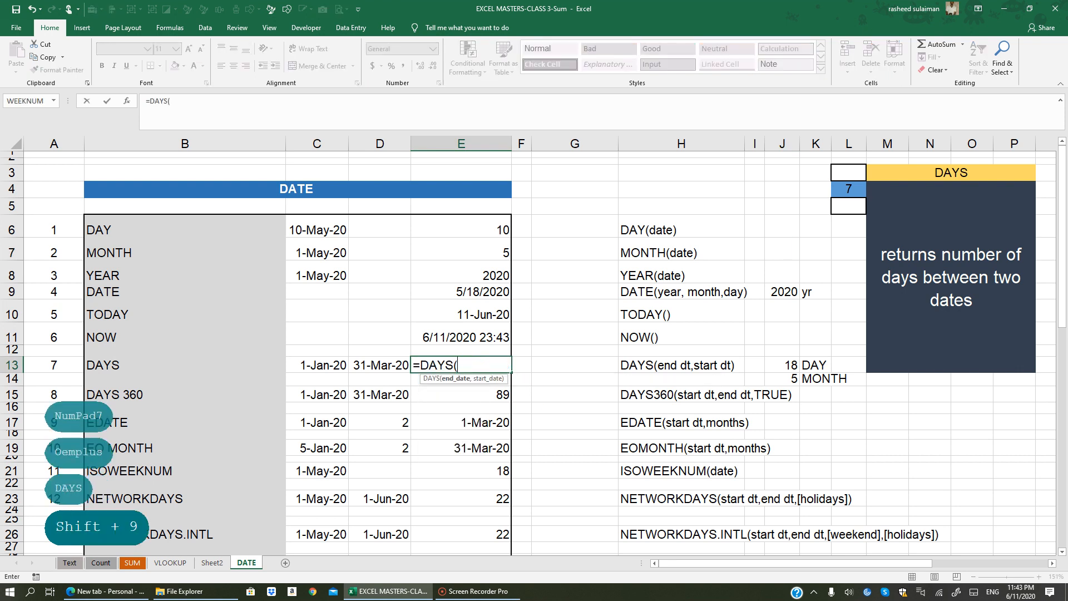
{"action": "left_click", "coordinate": [378, 366]}
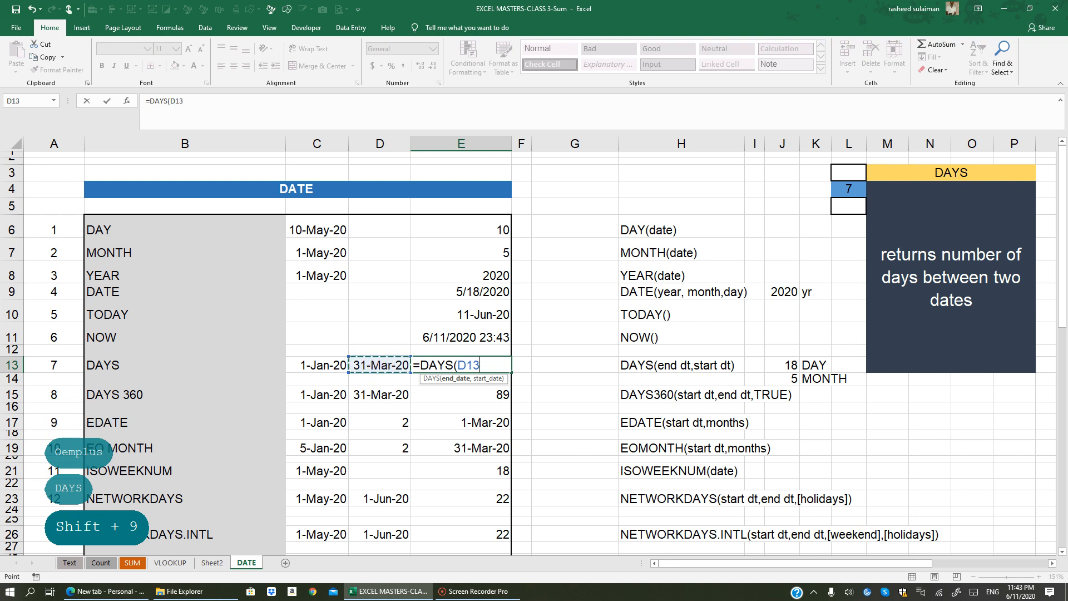
{"action": "type", "text": ","}
{"action": "left_click", "coordinate": [317, 365]}
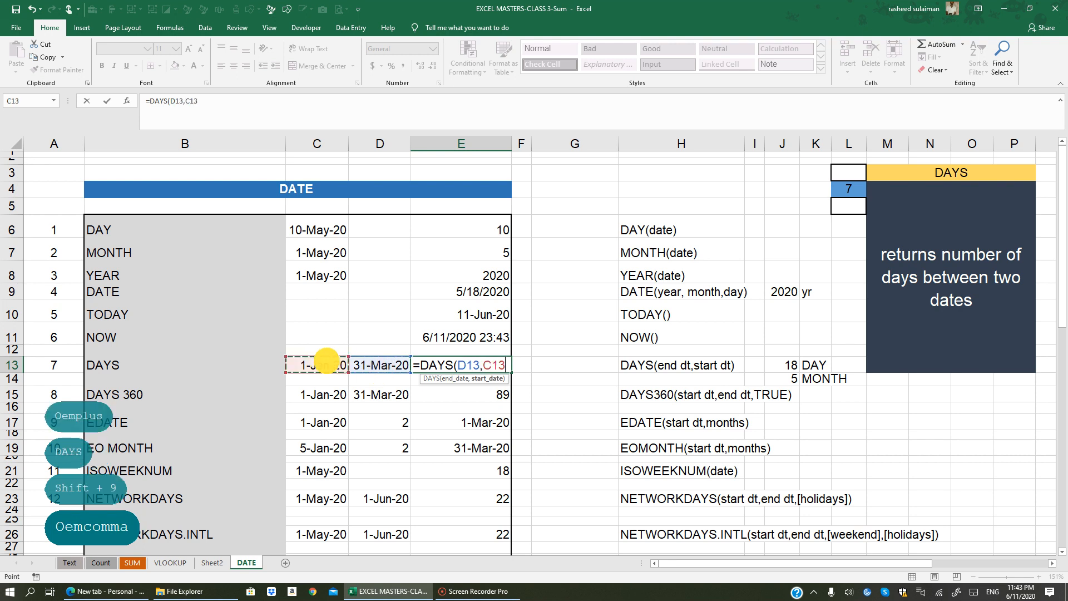
{"action": "key", "text": "Return"}
{"action": "left_click", "coordinate": [453, 364]}
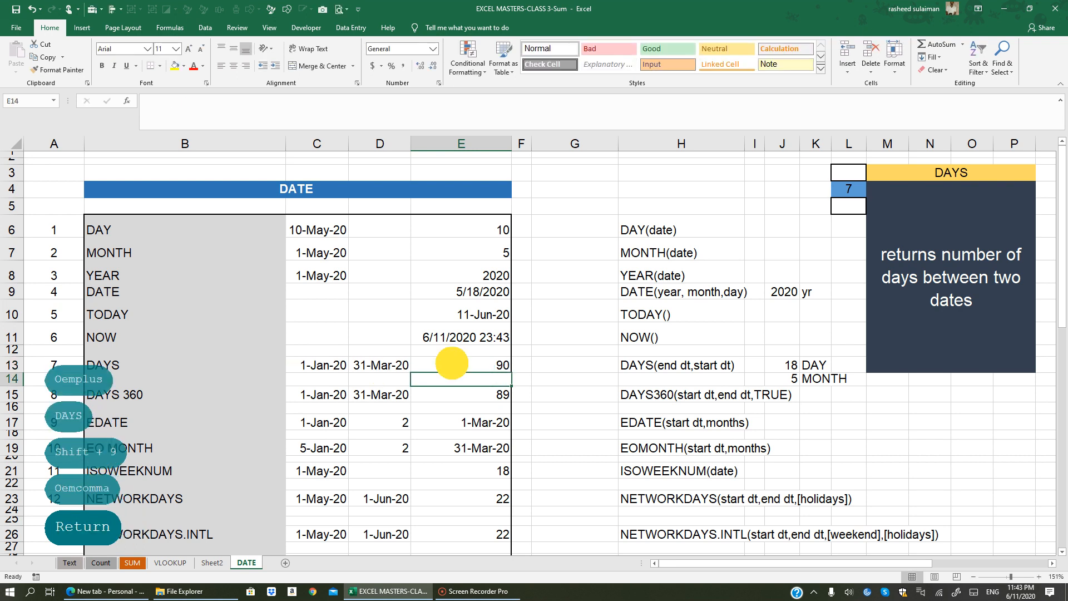
{"action": "left_click", "coordinate": [315, 364]}
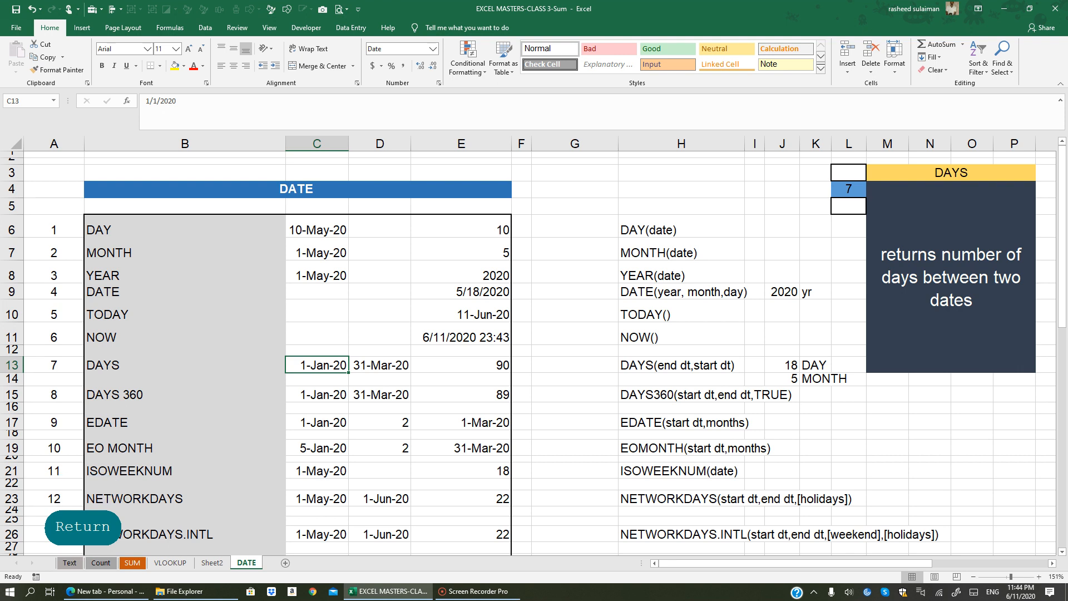
Step: Set the function number in cell L4 to 8 to show the DAYS 360 description
{"action": "left_click", "coordinate": [848, 189]}
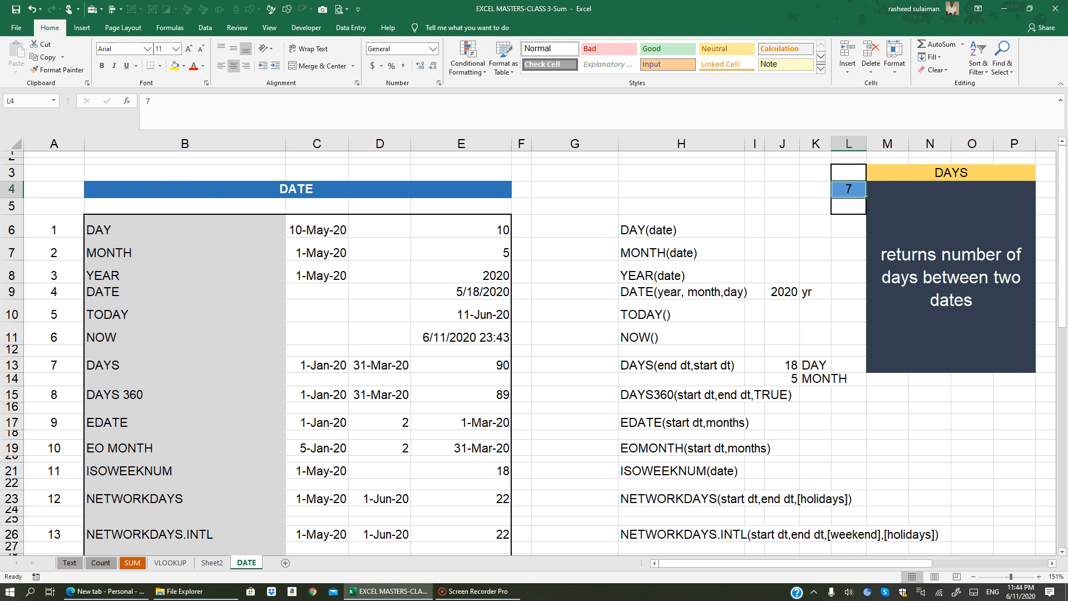
{"action": "type", "text": "8"}
{"action": "key", "text": "Return"}
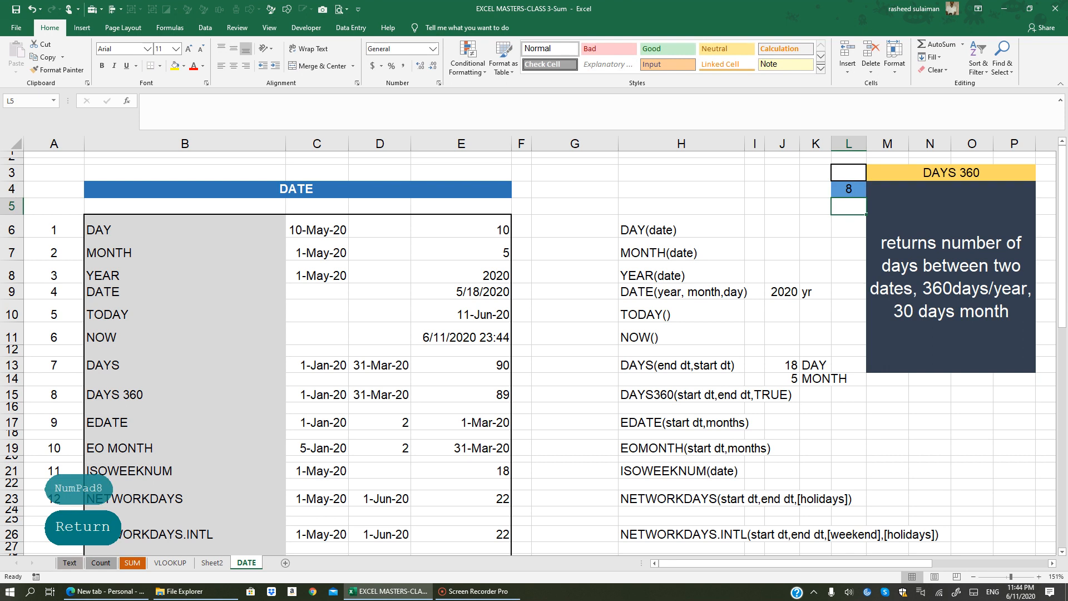
Step: Re-enter the formula =DAYS360(C15,D15,TRUE) in cell E15, using the European method
{"action": "left_click", "coordinate": [477, 395]}
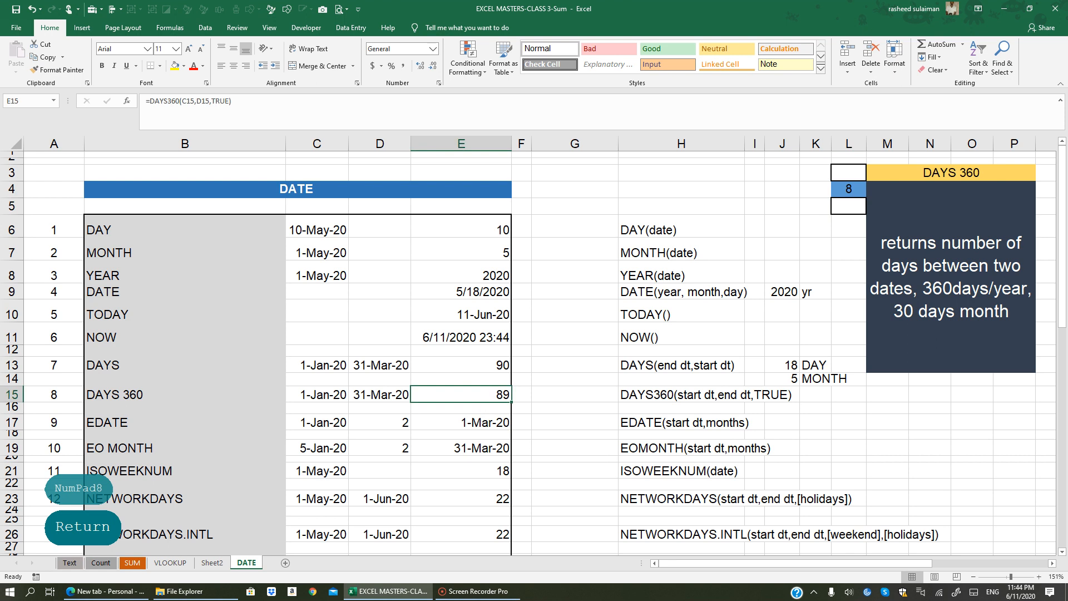
{"action": "type", "text": "="}
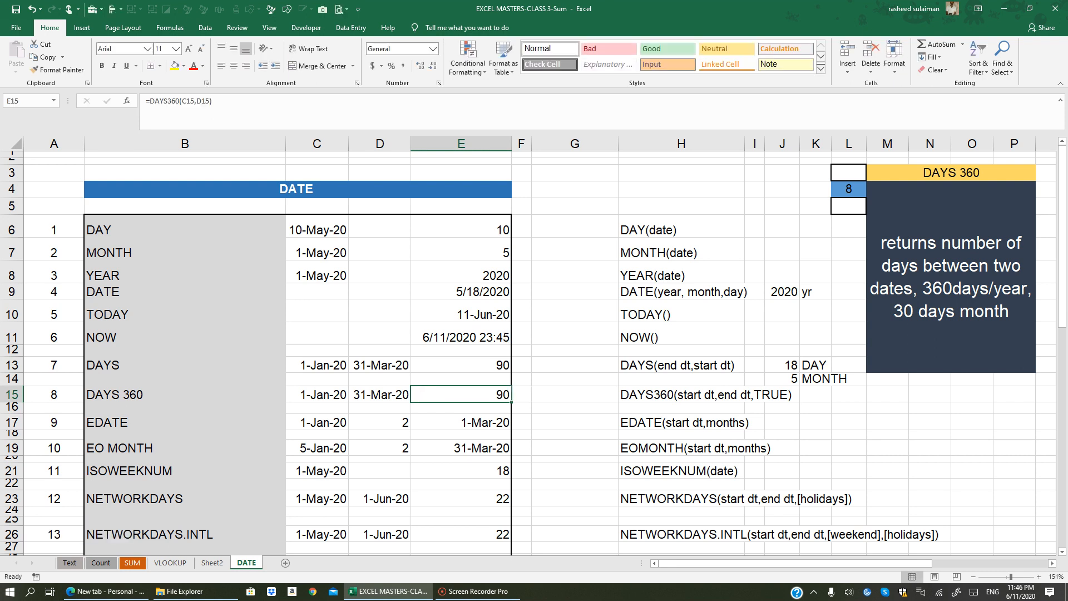
{"action": "type", "text": "=DAYS"}
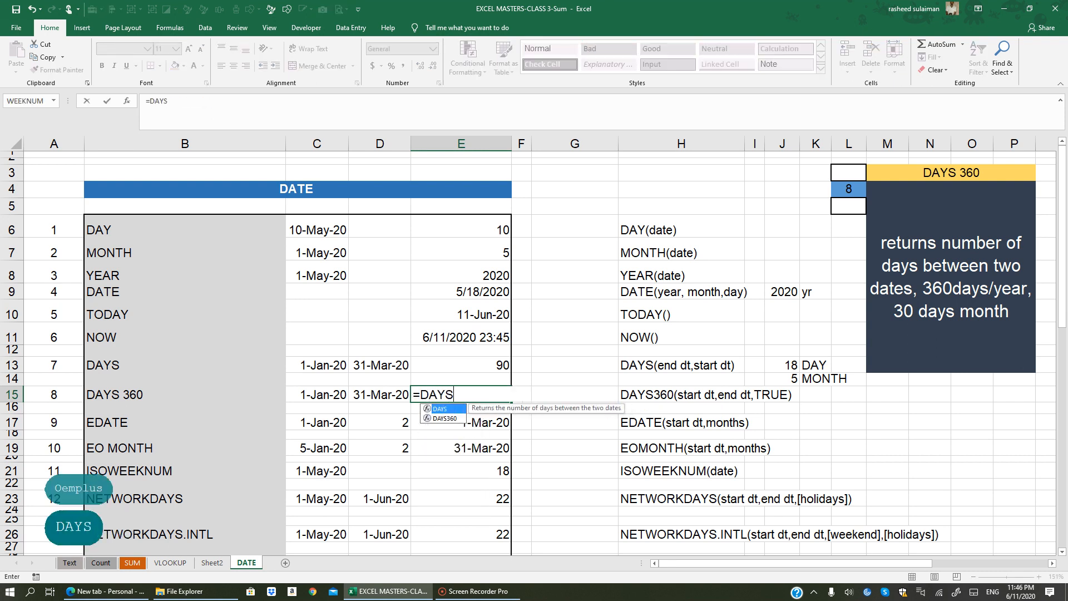
{"action": "type", "text": "("}
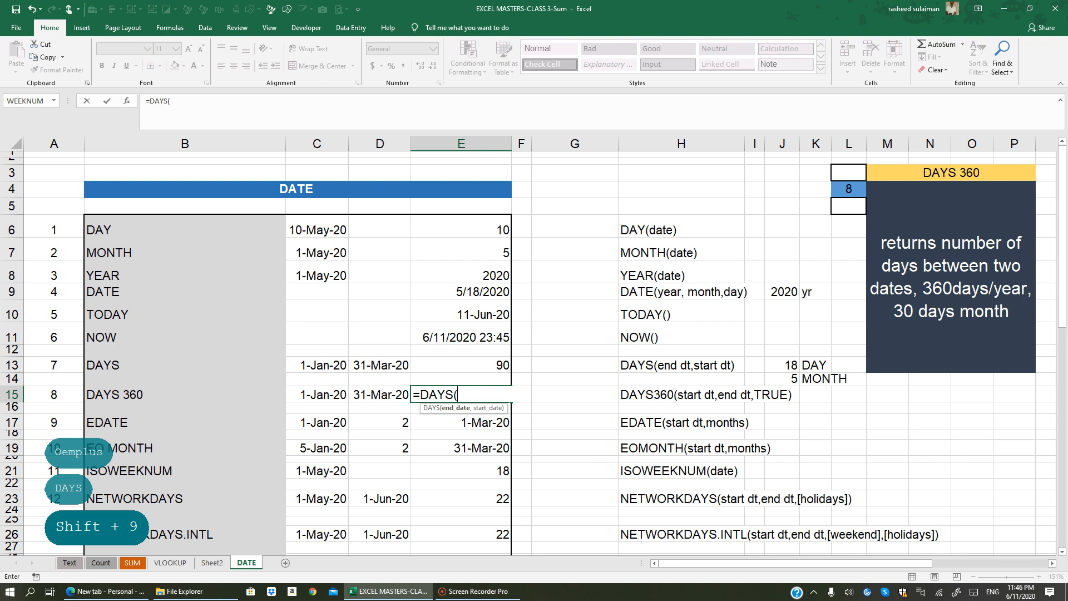
{"action": "key", "text": "BackSpace"}
{"action": "type", "text": "360"}
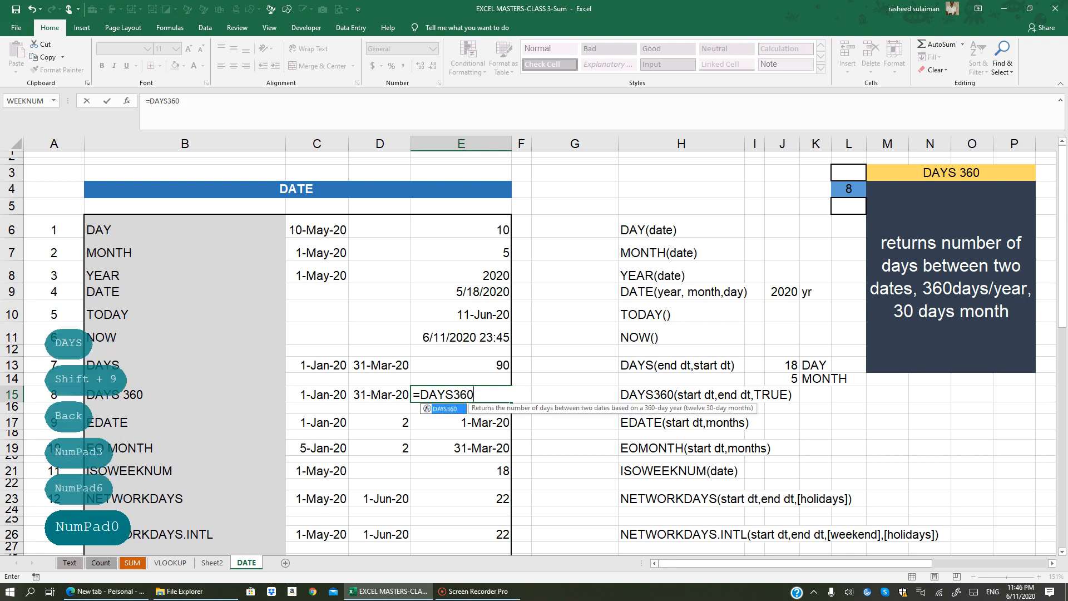
{"action": "type", "text": "("}
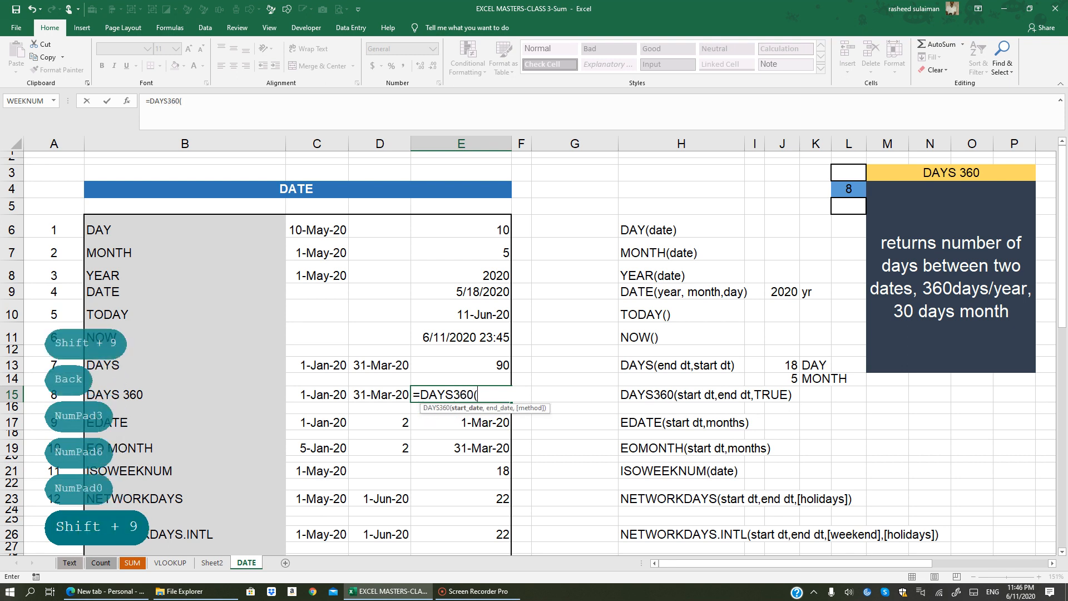
{"action": "left_click", "coordinate": [317, 394]}
{"action": "type", "text": ","}
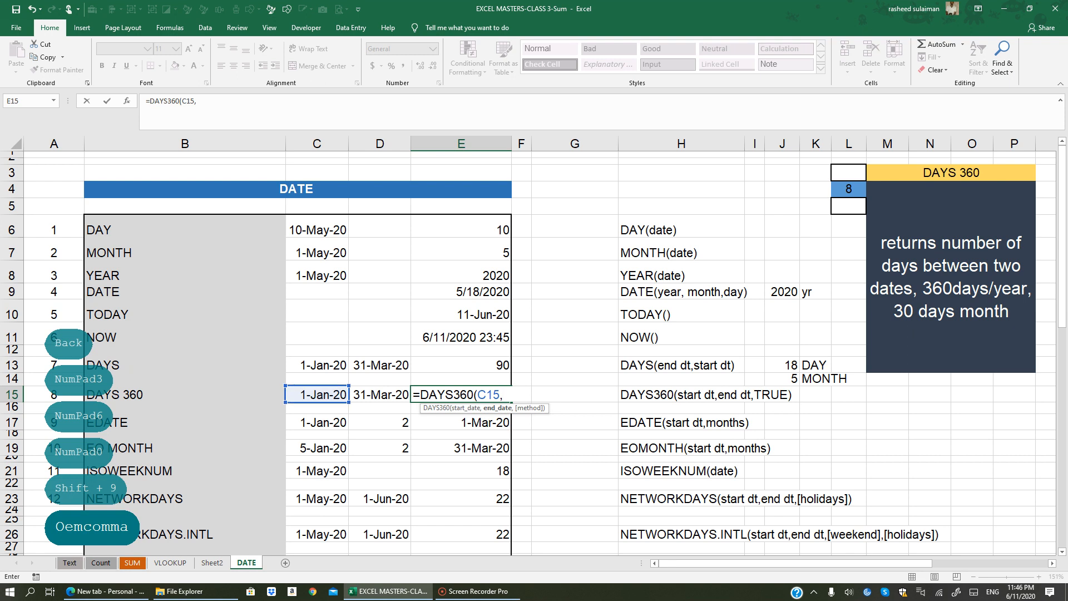
{"action": "left_click", "coordinate": [380, 395]}
{"action": "type", "text": ","}
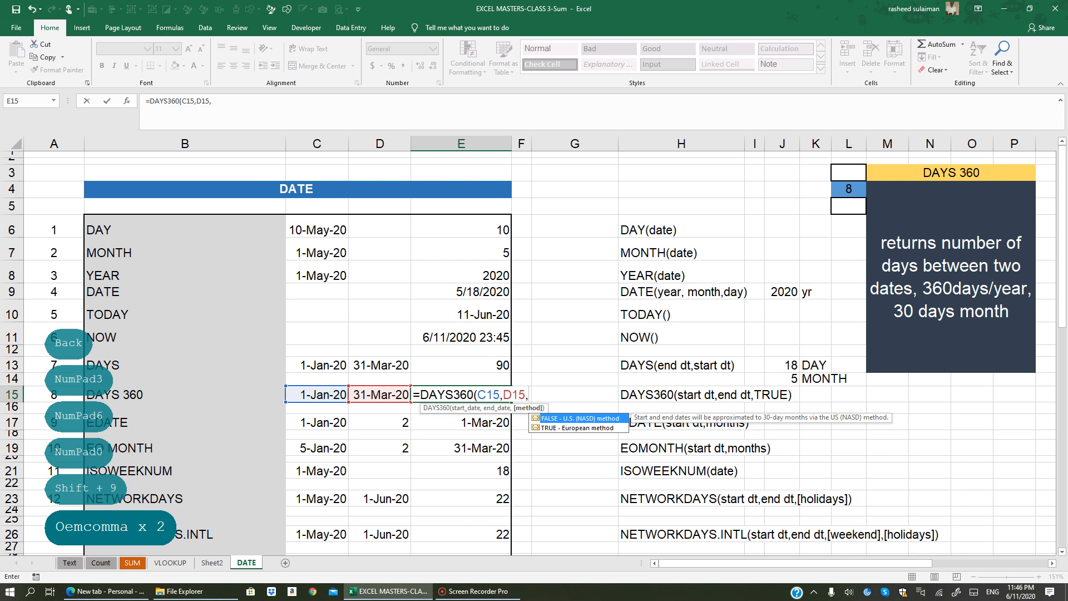
{"action": "type", "text": "TRUE"}
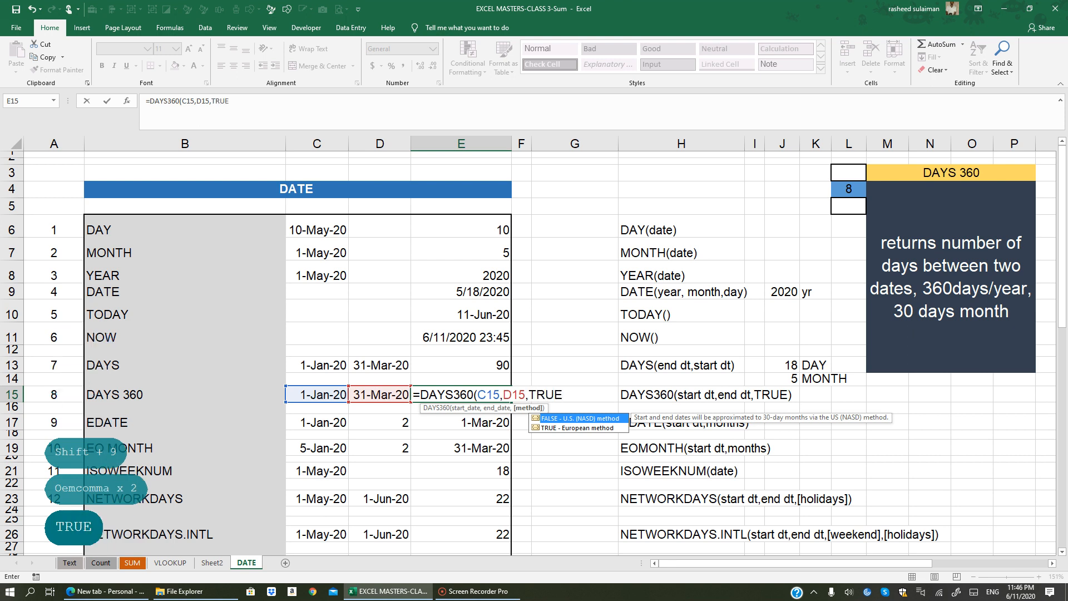
{"action": "type", "text": ")"}
{"action": "key", "text": "Return"}
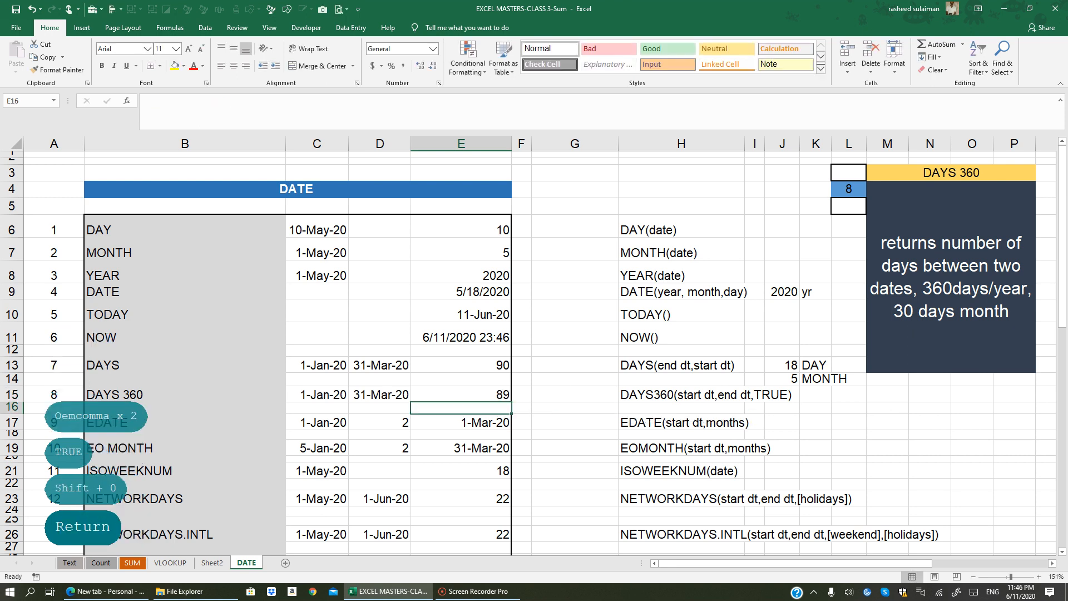
Step: Change the DAYS 360 end date in cell D15 to 3/30/2020 and check the formula cell E15
{"action": "left_click", "coordinate": [389, 394]}
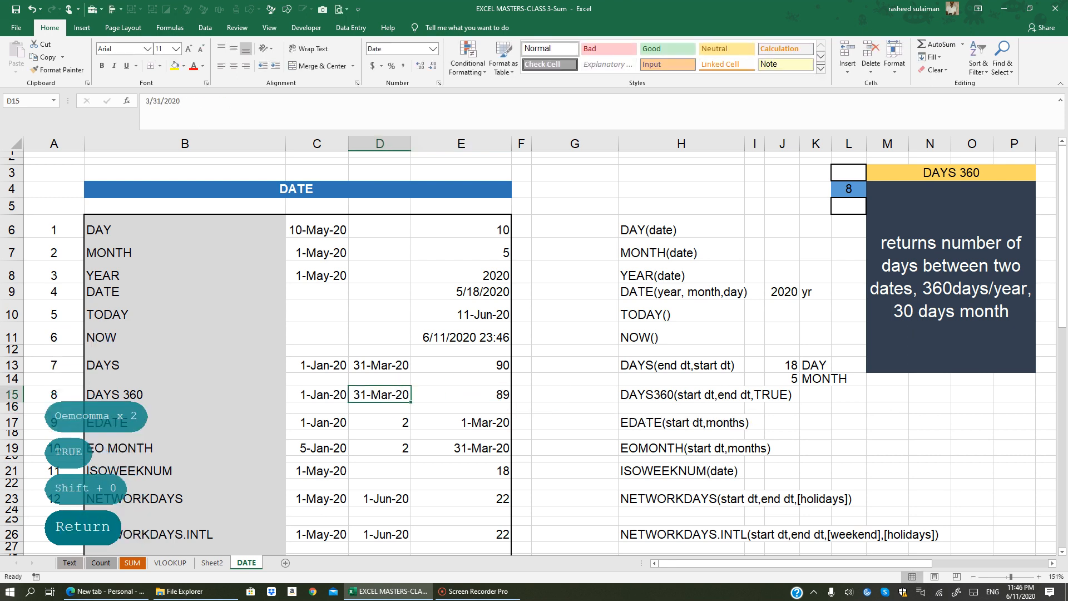
{"action": "left_click", "coordinate": [157, 102]}
{"action": "key", "text": "Delete"}
{"action": "type", "text": "0"}
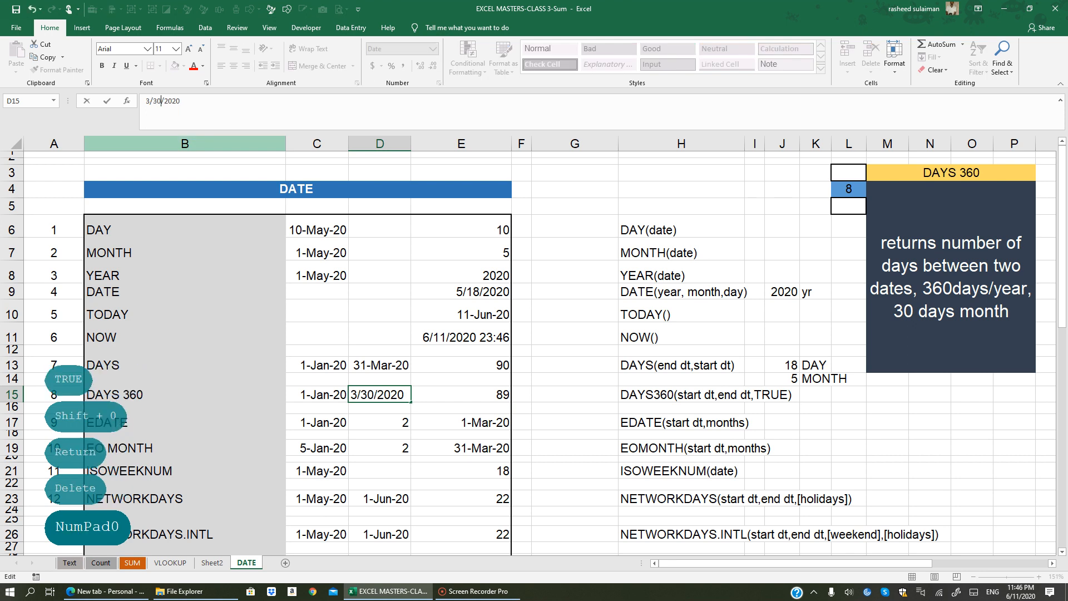
{"action": "key", "text": "Return"}
{"action": "left_click", "coordinate": [481, 394]}
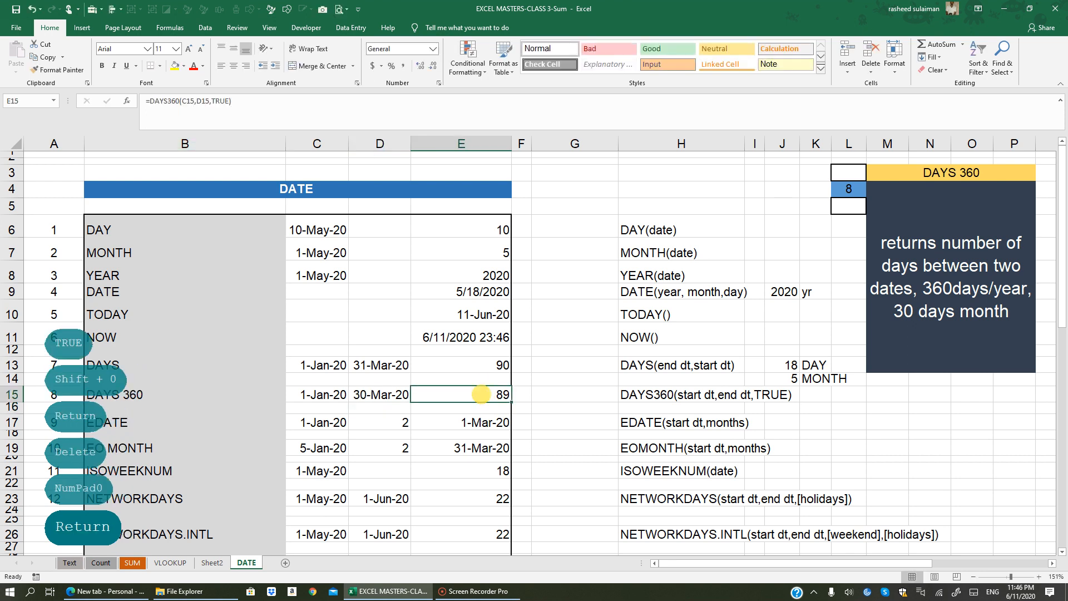
Step: Set the DAYS 360 end date in cell D15 to 3/31/2020 and check the formula cell again
{"action": "left_click", "coordinate": [370, 393]}
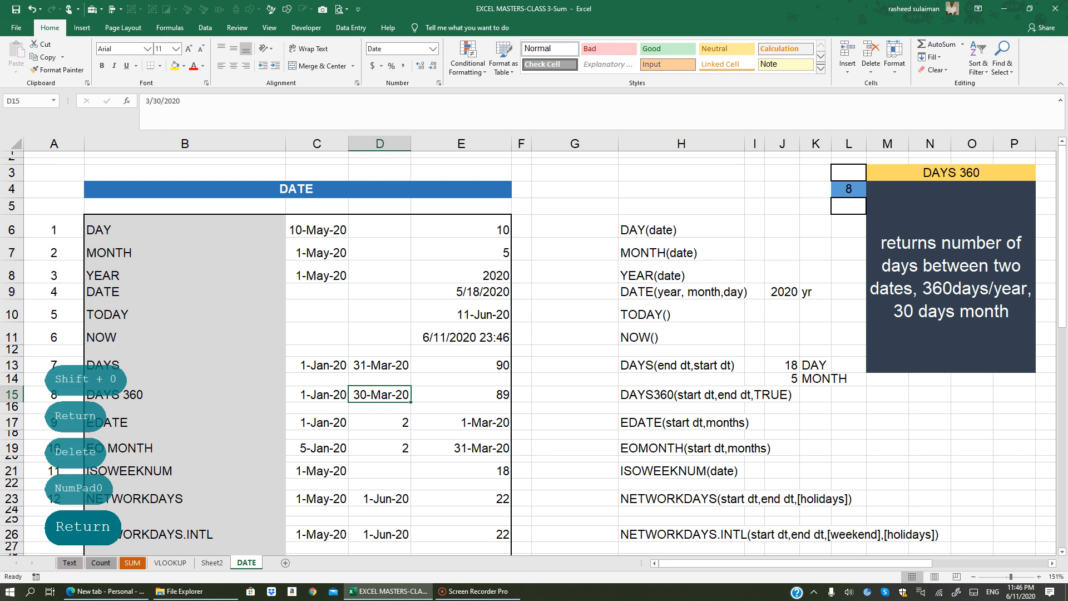
{"action": "left_click", "coordinate": [154, 101]}
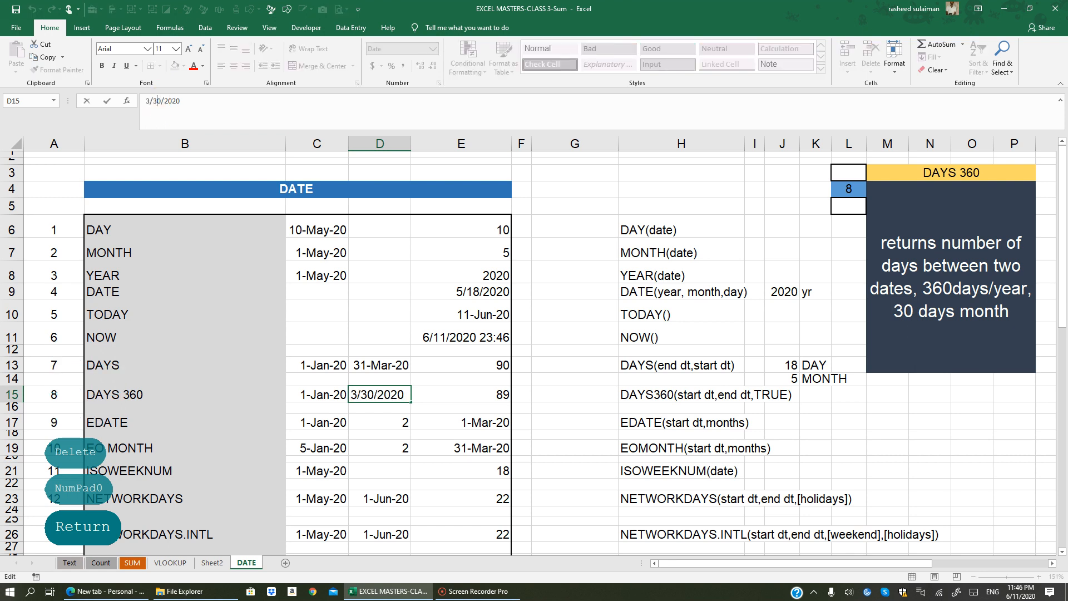
{"action": "key", "text": "Delete"}
{"action": "type", "text": "1"}
{"action": "key", "text": "Return"}
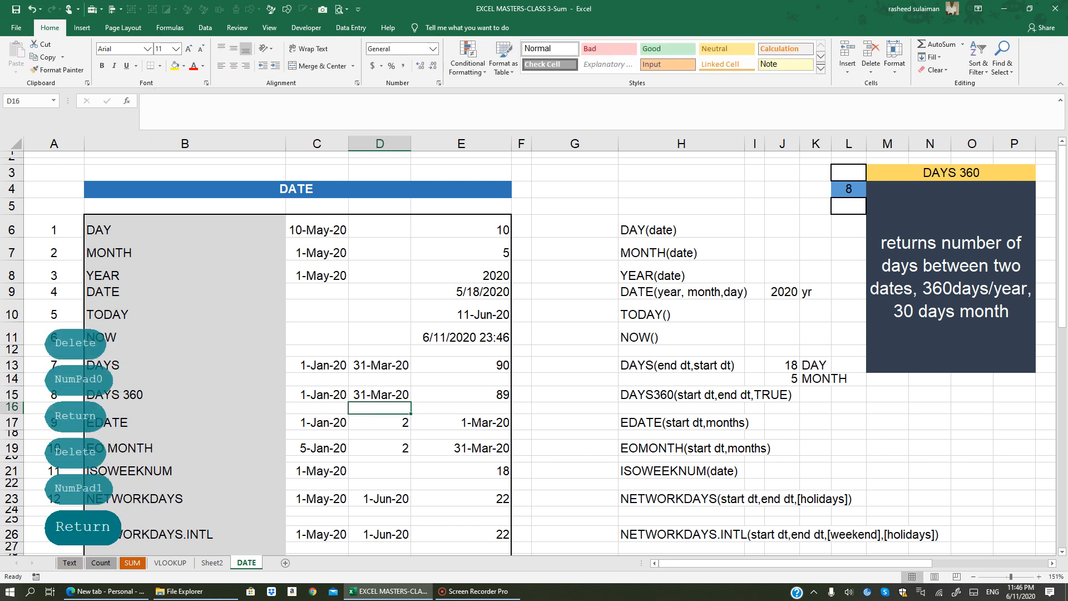
{"action": "left_click", "coordinate": [489, 392]}
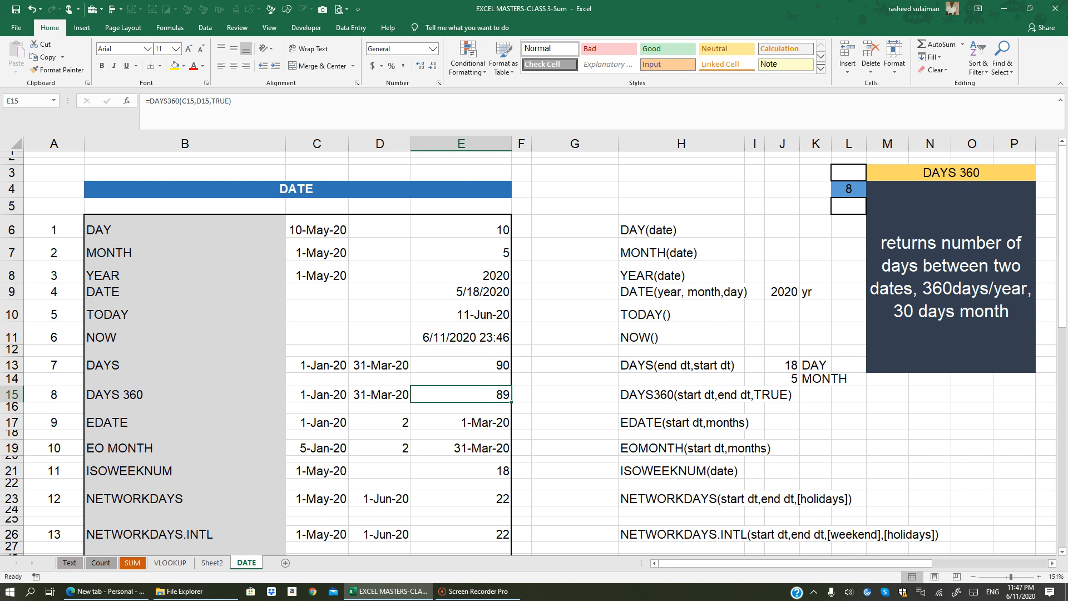
Step: Set the function number in cell L4 to 9 to show the EDATE description
{"action": "left_click", "coordinate": [848, 189]}
{"action": "type", "text": "9"}
{"action": "left_click", "coordinate": [816, 248]}
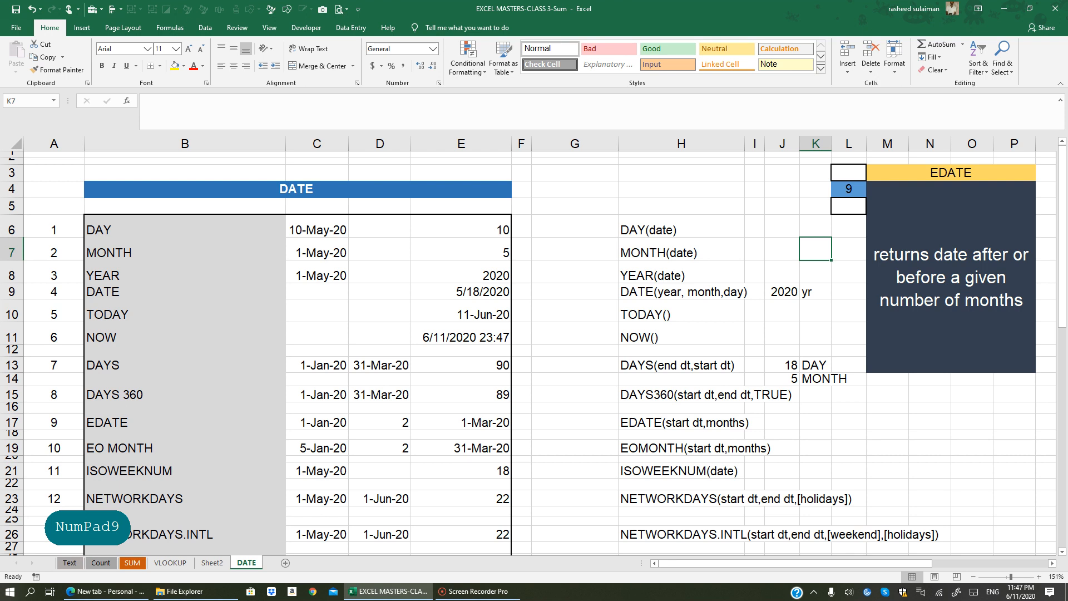
Step: Check the EDATE start date in cell C17 and set the number of months in cell D17 to 1
{"action": "left_click", "coordinate": [393, 423]}
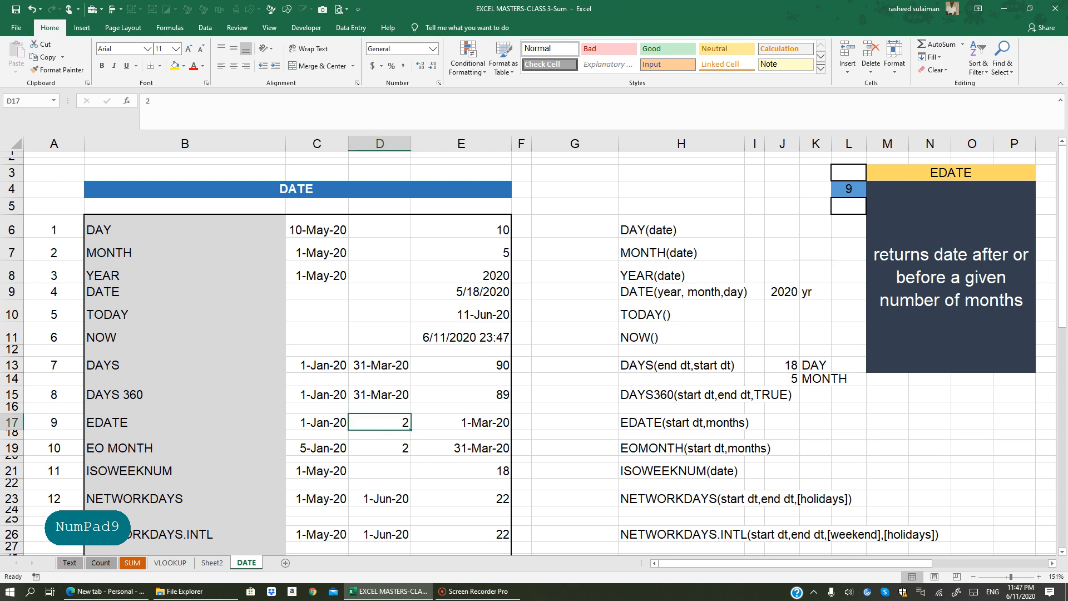
{"action": "left_click", "coordinate": [332, 424]}
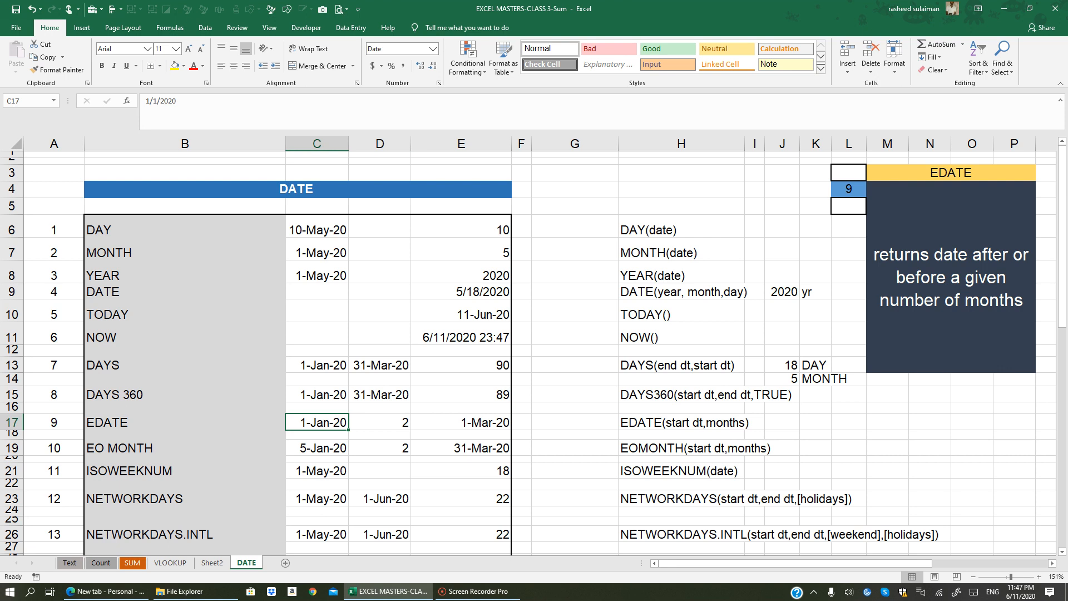
{"action": "left_click", "coordinate": [397, 422]}
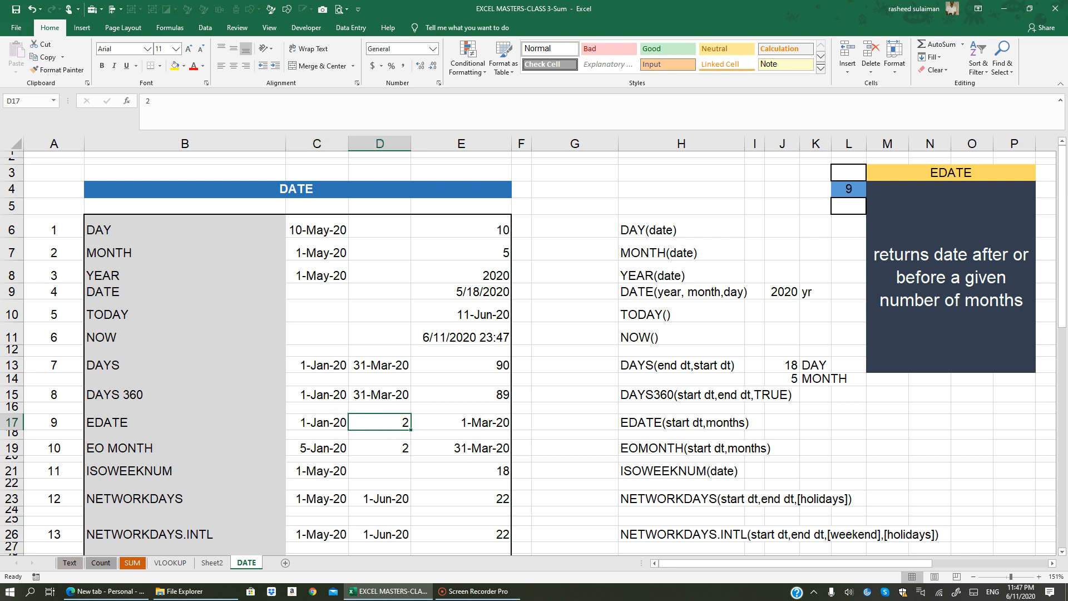
{"action": "type", "text": "1"}
{"action": "left_click", "coordinate": [472, 471]}
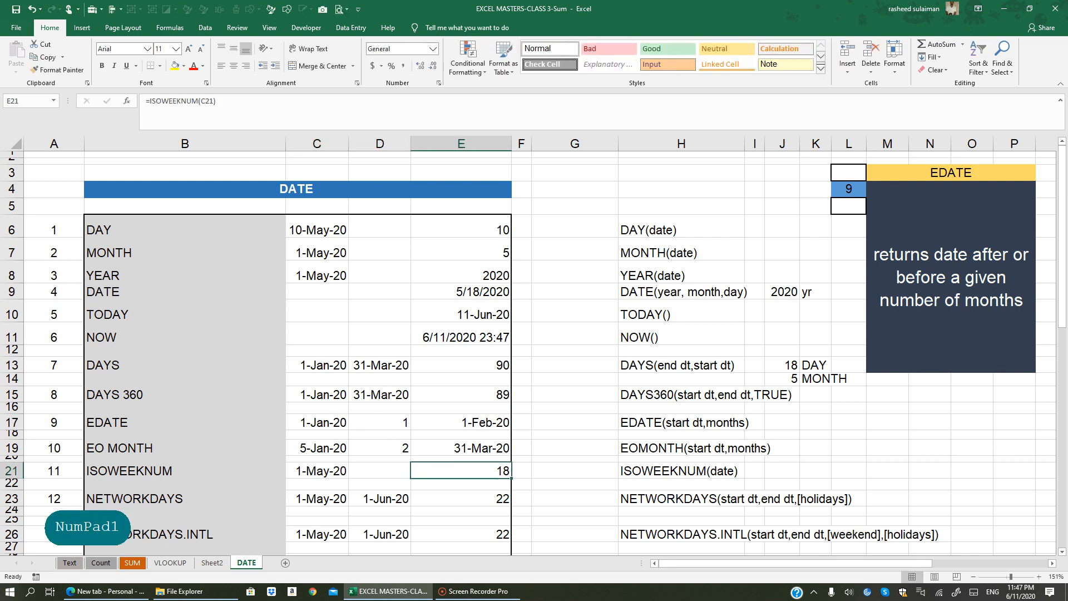
Step: Re-enter the formula =EDATE(C17,D17) in cell E17
{"action": "left_click", "coordinate": [478, 423]}
{"action": "type", "text": "=ED"}
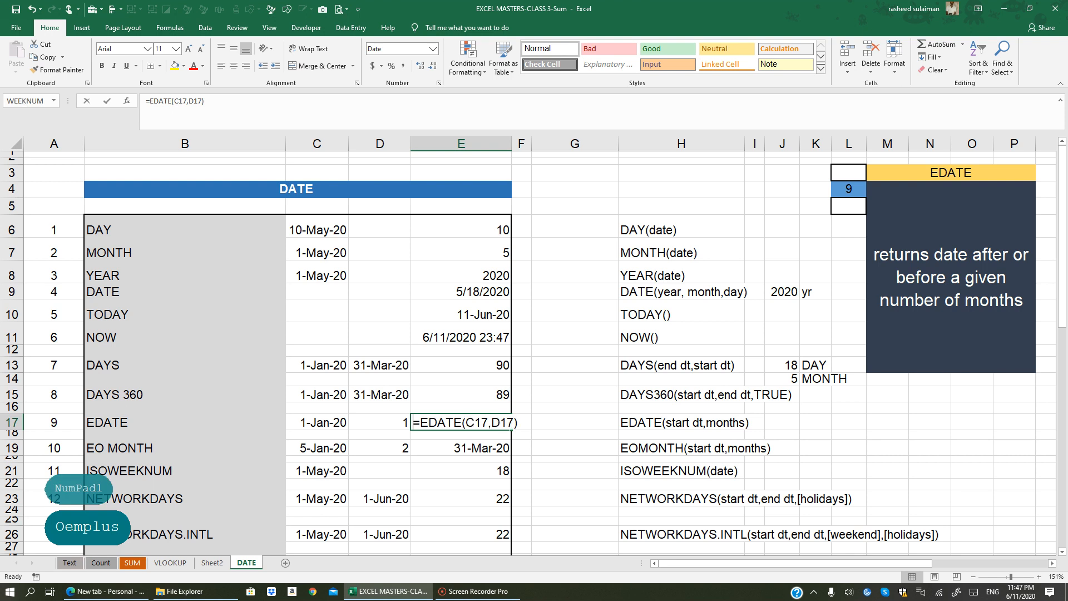
{"action": "type", "text": "ATE"}
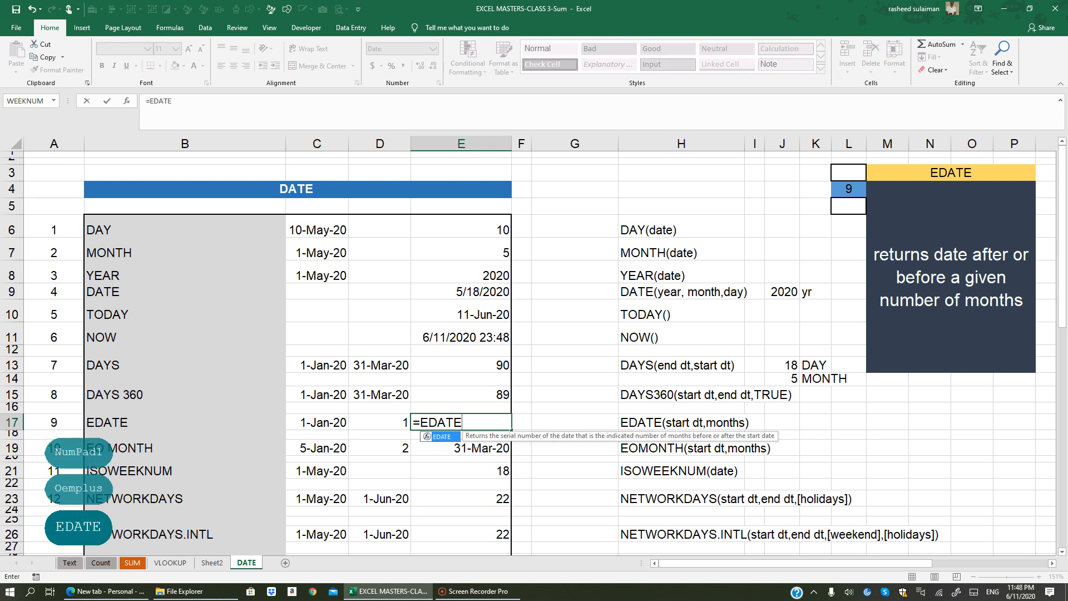
{"action": "type", "text": "("}
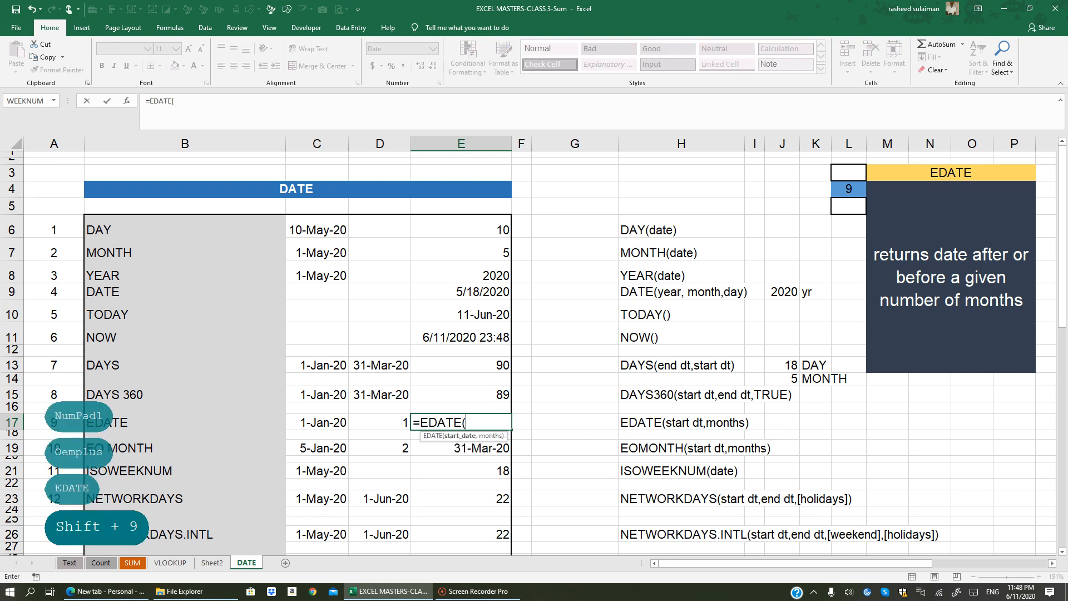
{"action": "left_click", "coordinate": [317, 422]}
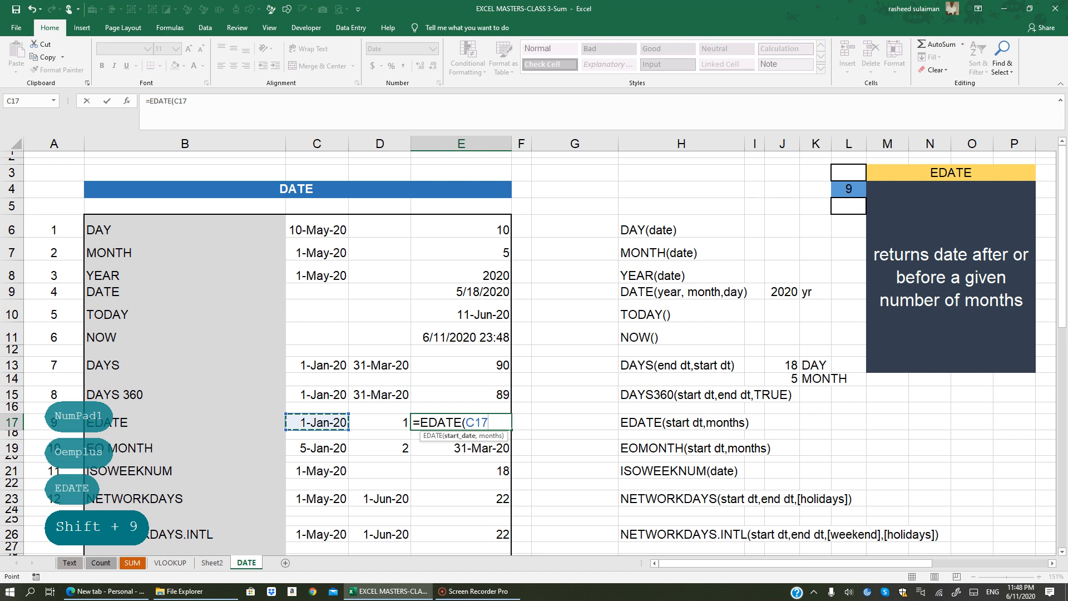
{"action": "type", "text": ","}
{"action": "left_click", "coordinate": [381, 422]}
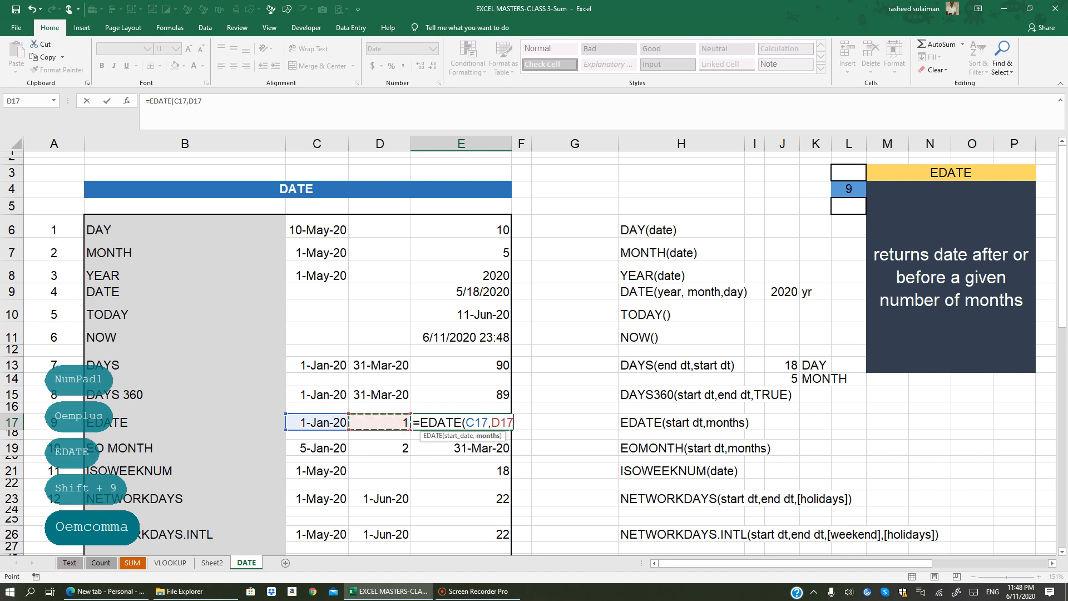
{"action": "type", "text": ")"}
{"action": "key", "text": "Return"}
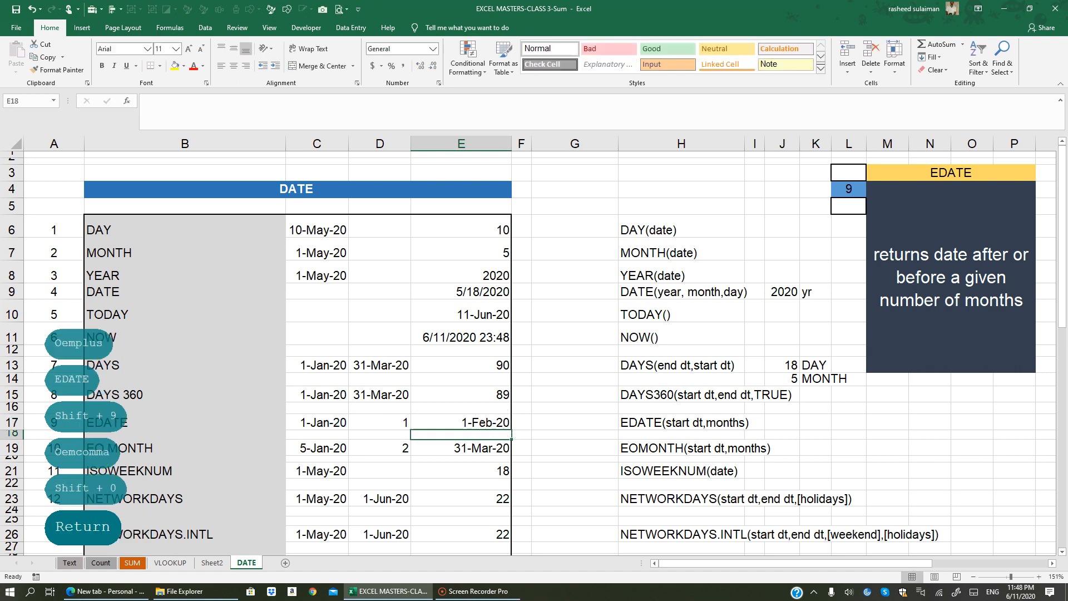
{"action": "left_click", "coordinate": [470, 417]}
Step: Try 2, 3 and 10 in turn as the number of months in cell D17 to compare the EDATE results
{"action": "left_click", "coordinate": [384, 422]}
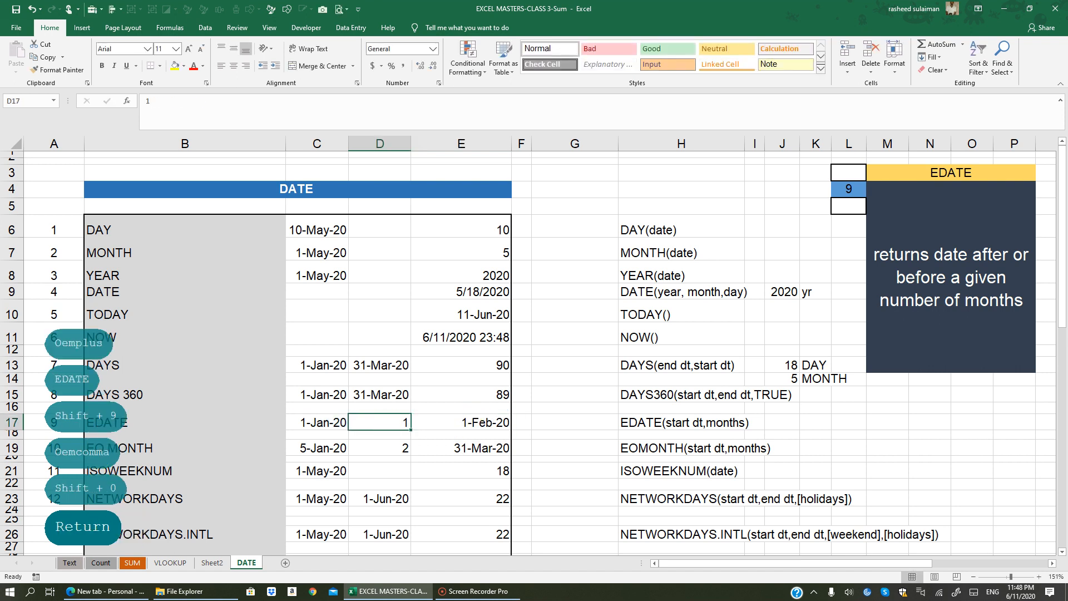
{"action": "type", "text": "2"}
{"action": "left_click", "coordinate": [437, 421]}
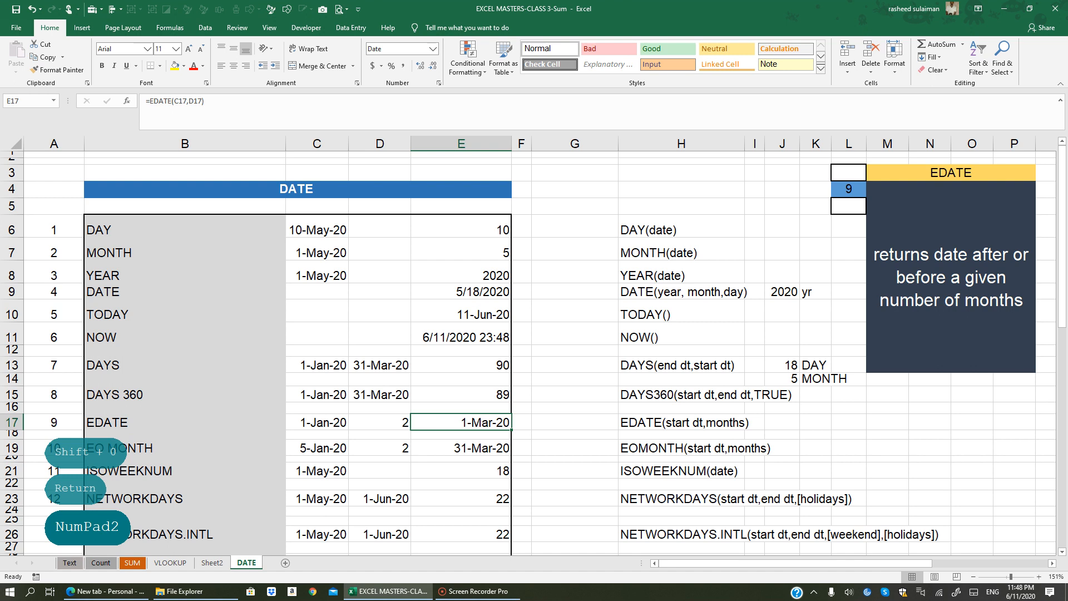
{"action": "left_click", "coordinate": [398, 424]}
{"action": "type", "text": "3"}
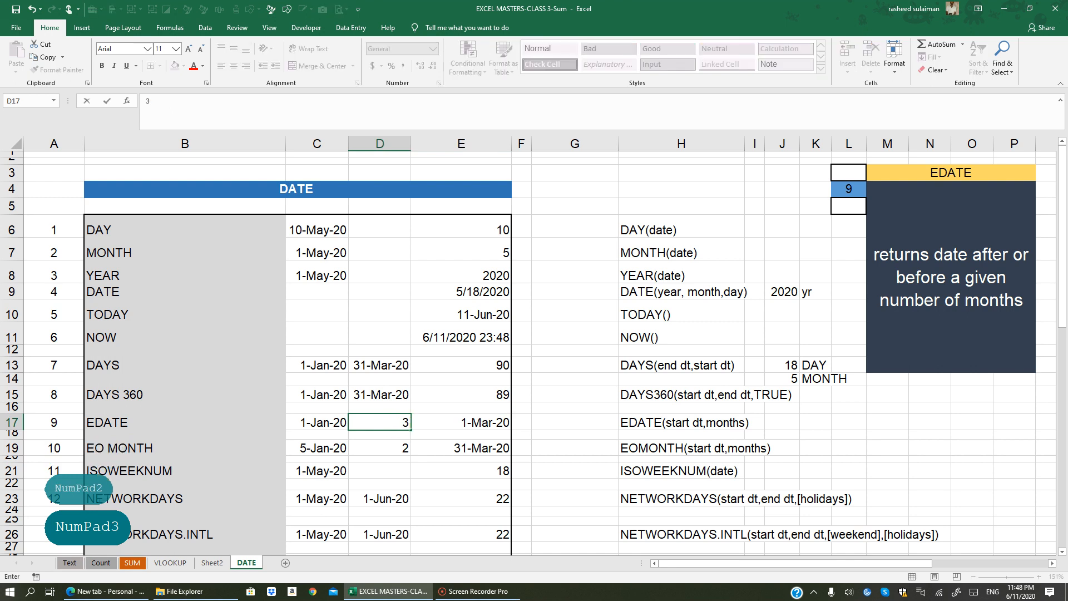
{"action": "left_click", "coordinate": [449, 432]}
{"action": "left_click", "coordinate": [387, 422]}
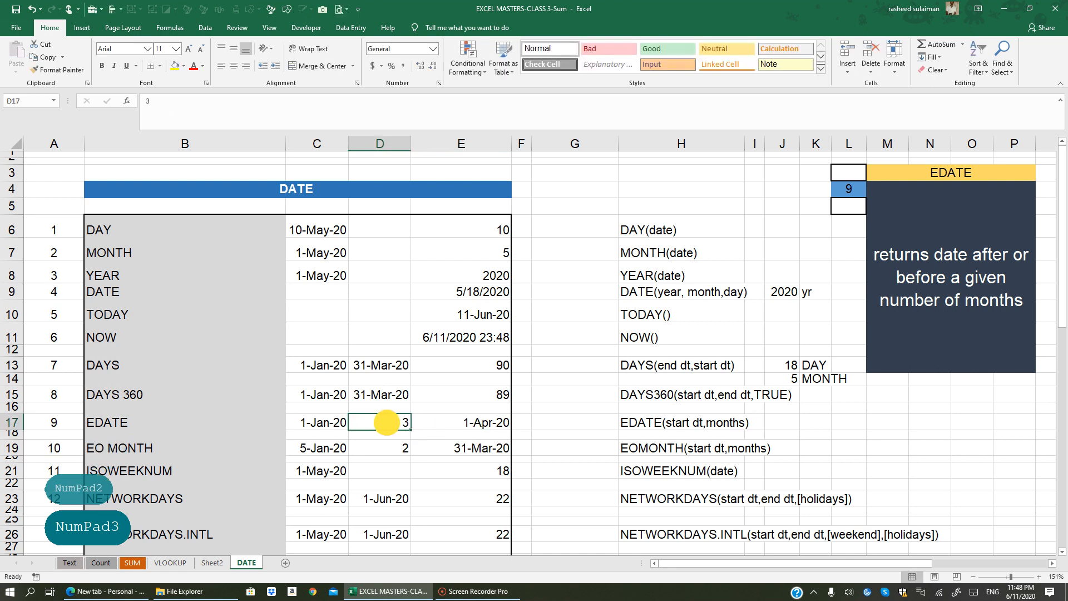
{"action": "type", "text": "10"}
{"action": "left_click", "coordinate": [439, 435]}
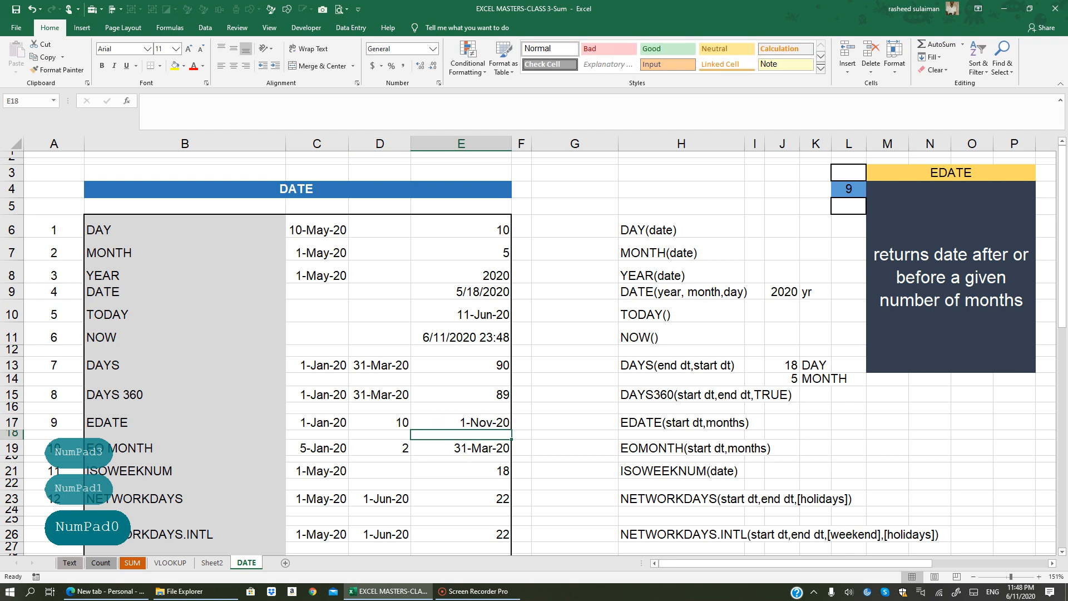
Step: Set the EDATE month count in cell D17 back to 1 and select the start date in C17
{"action": "left_click", "coordinate": [380, 423]}
{"action": "type", "text": "1"}
{"action": "left_click", "coordinate": [425, 433]}
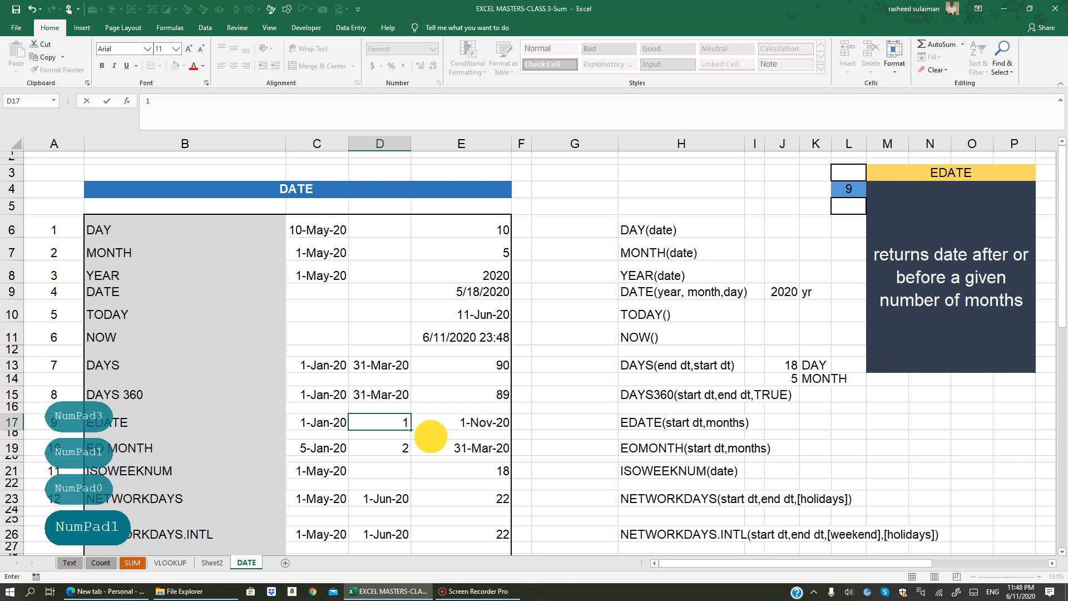
{"action": "left_click", "coordinate": [316, 424]}
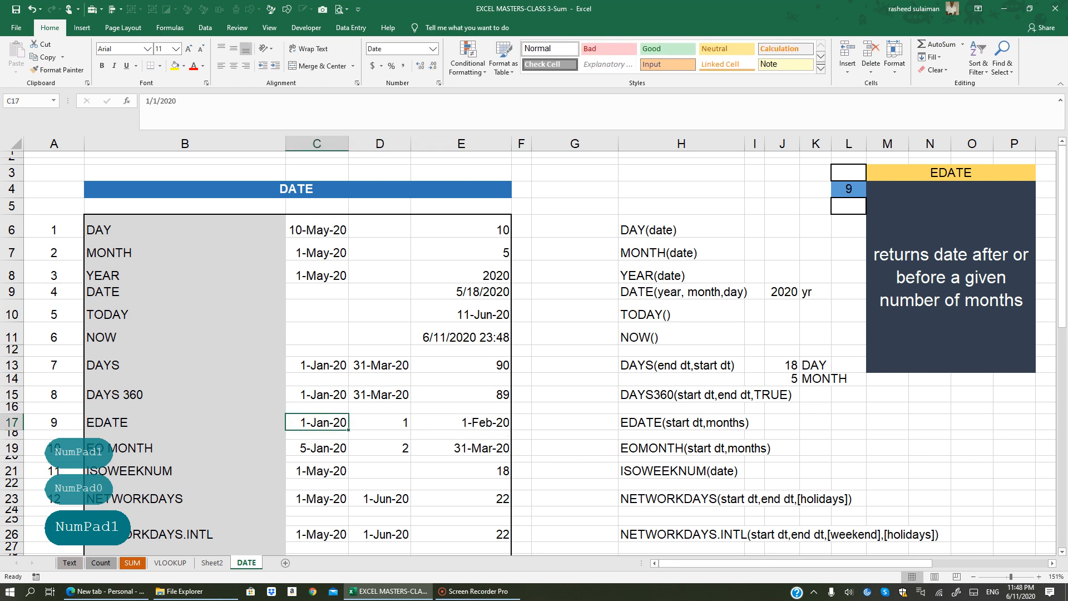
{"action": "type", "text": "5/1"}
{"action": "key", "text": "Return"}
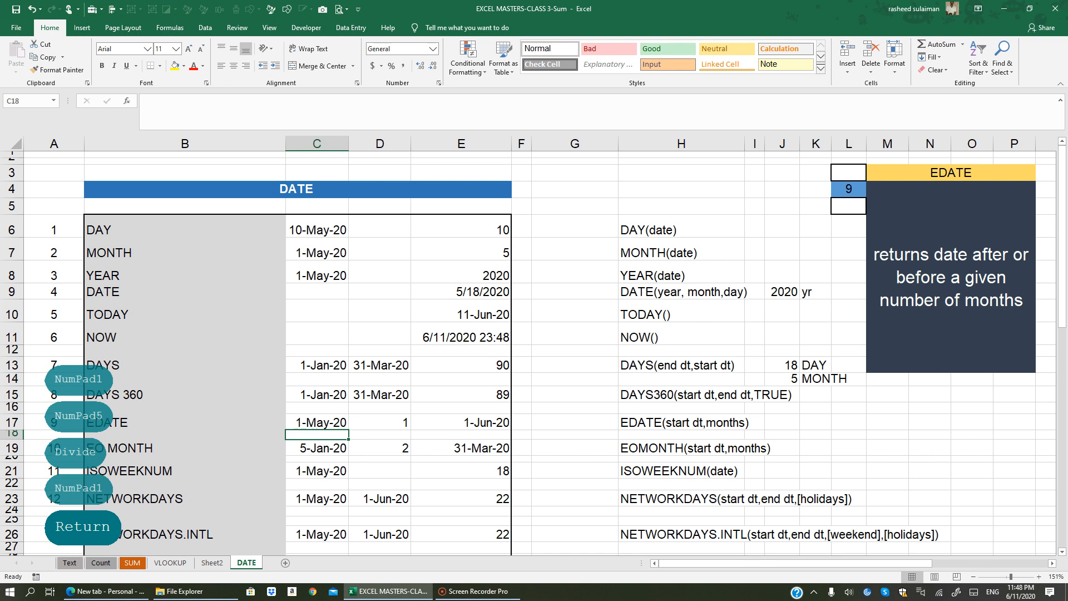
{"action": "key", "text": "ctrl+z"}
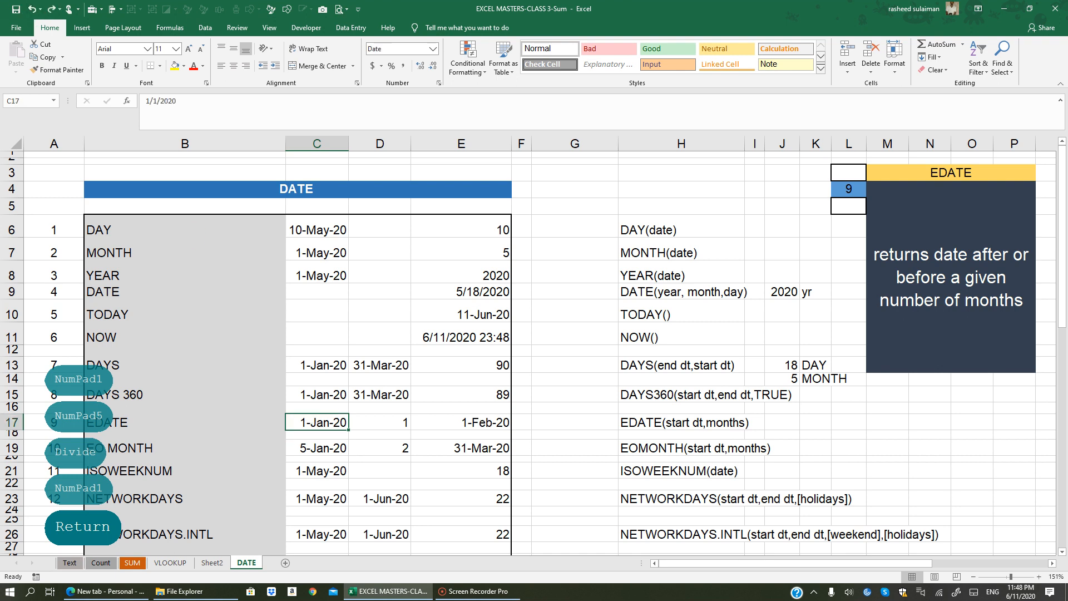
Step: Set the EDATE start date in cell C17 to 1/5 and check the formula in E17 and its two inputs
{"action": "type", "text": "1/5"}
{"action": "key", "text": "Return"}
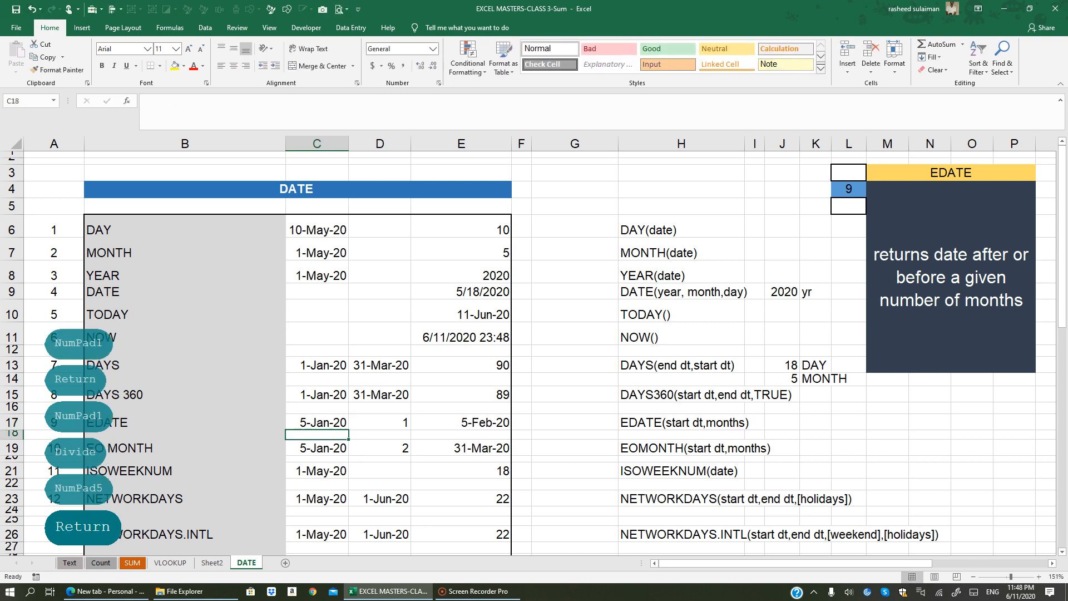
{"action": "left_click", "coordinate": [462, 427]}
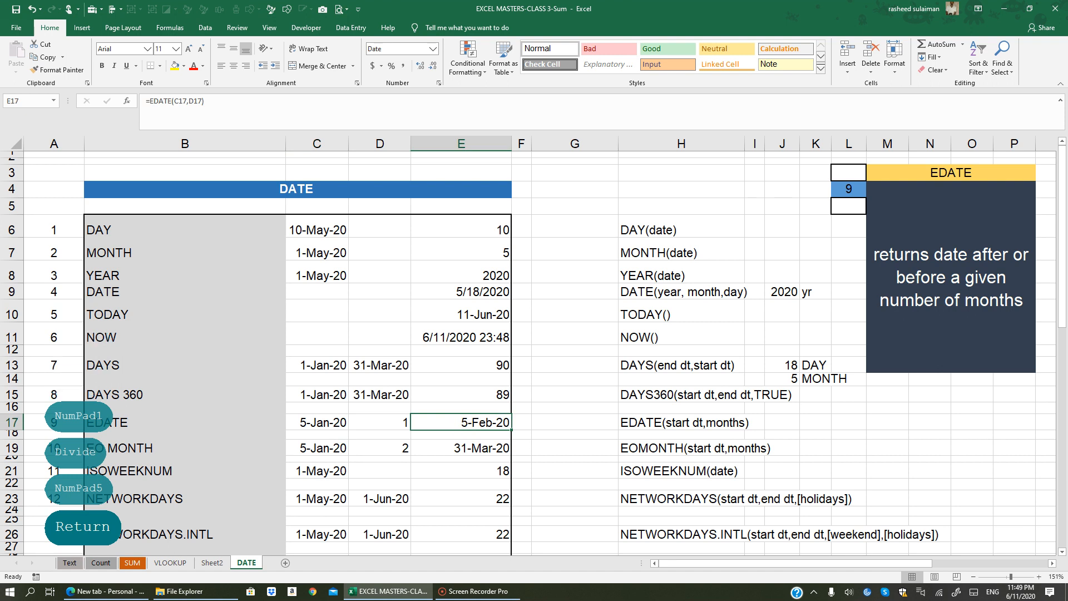
{"action": "left_click", "coordinate": [393, 422]}
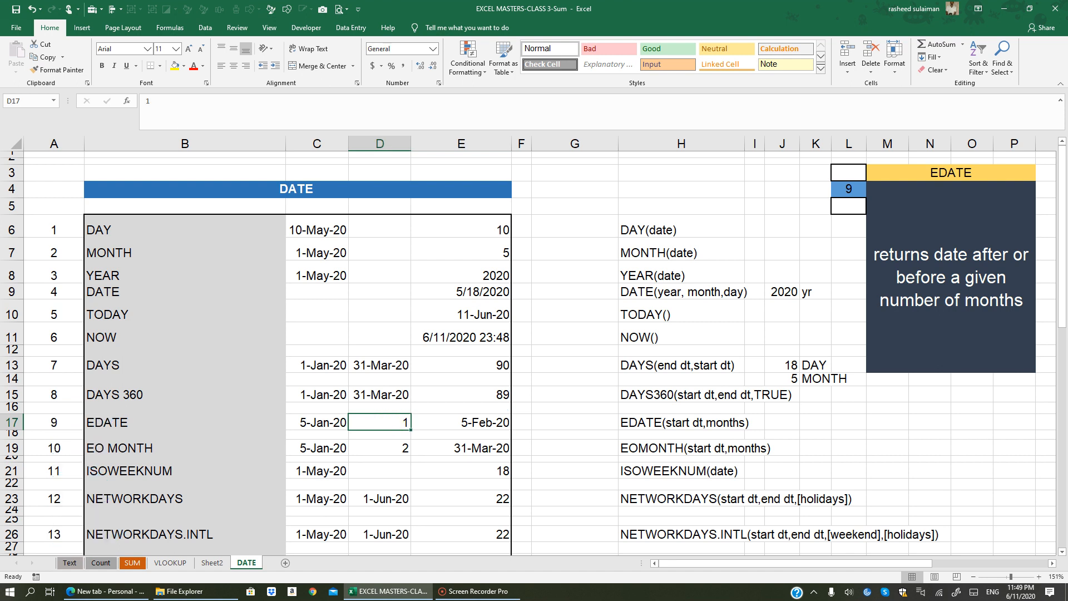
{"action": "left_click", "coordinate": [323, 423]}
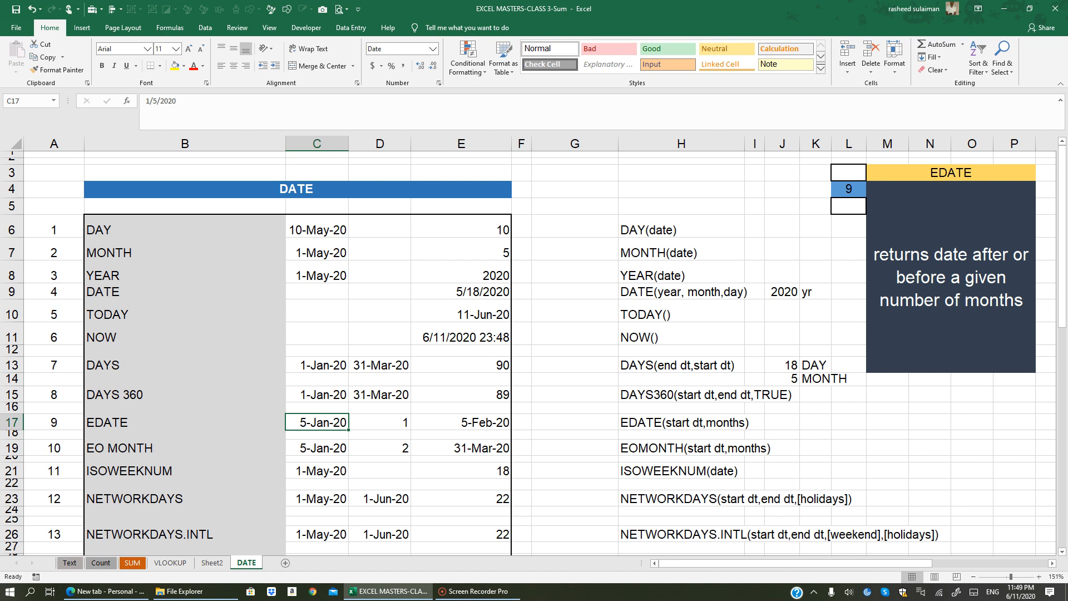
Step: Try 3 as the number of months in cell D17 and check the EDATE result in E17
{"action": "left_click", "coordinate": [390, 422]}
{"action": "type", "text": "3"}
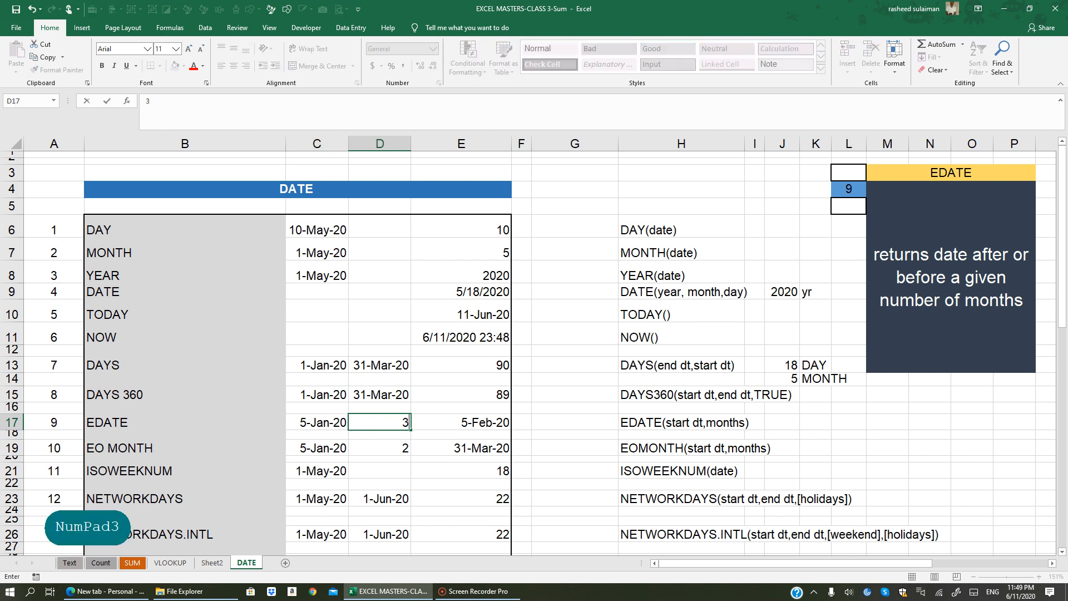
{"action": "key", "text": "Return"}
{"action": "left_click", "coordinate": [461, 422]}
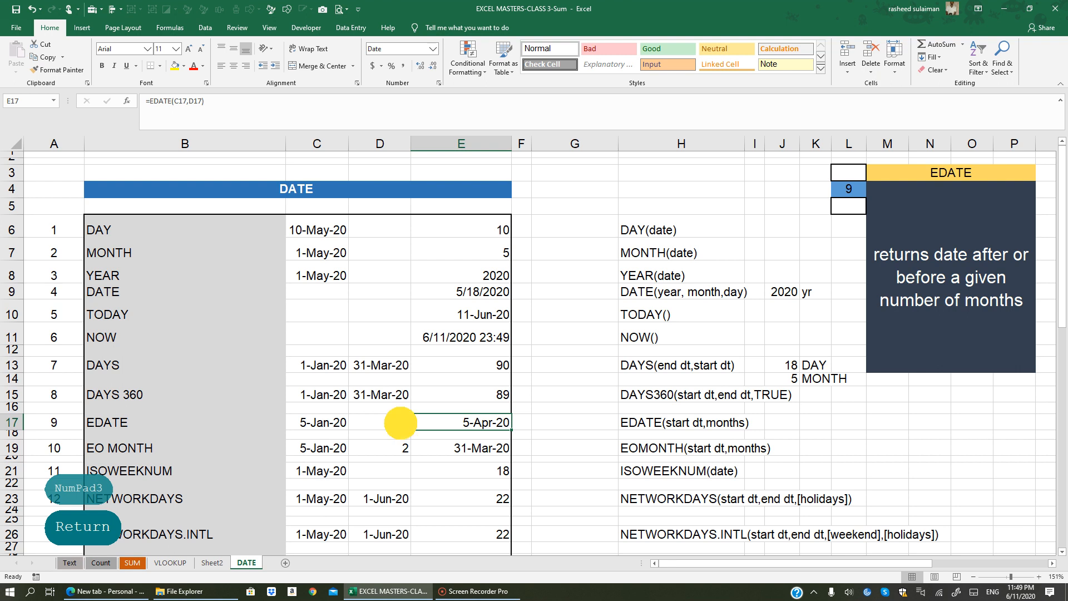
Step: Try the negative month counts -1 and -2 in cell D17 to compare the EDATE results for earlier dates
{"action": "left_click", "coordinate": [389, 422]}
{"action": "type", "text": "1"}
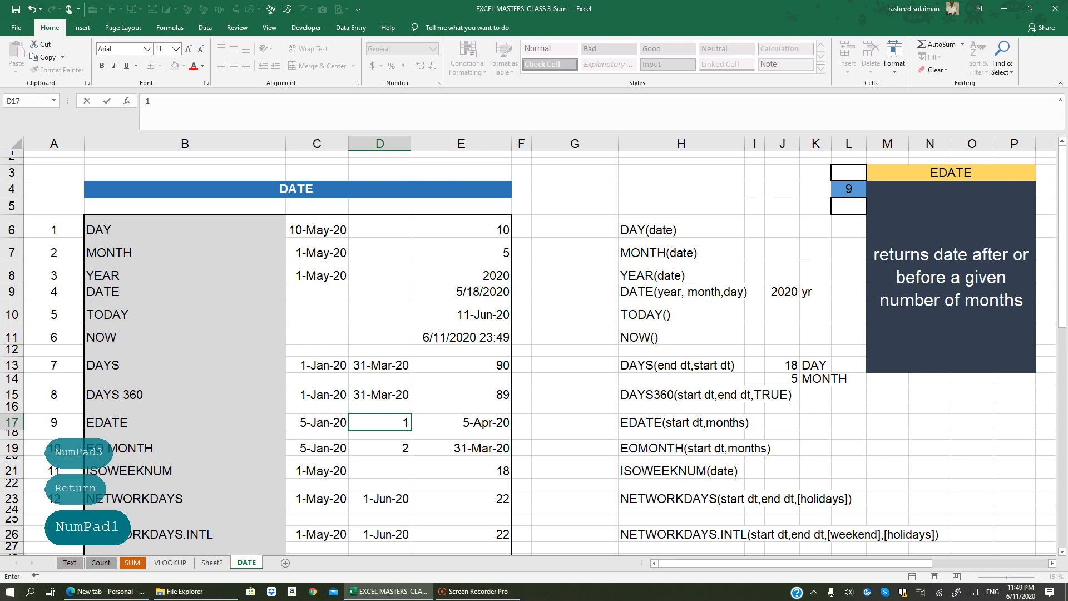
{"action": "key", "text": "BackSpace"}
{"action": "type", "text": "-1"}
{"action": "key", "text": "Return"}
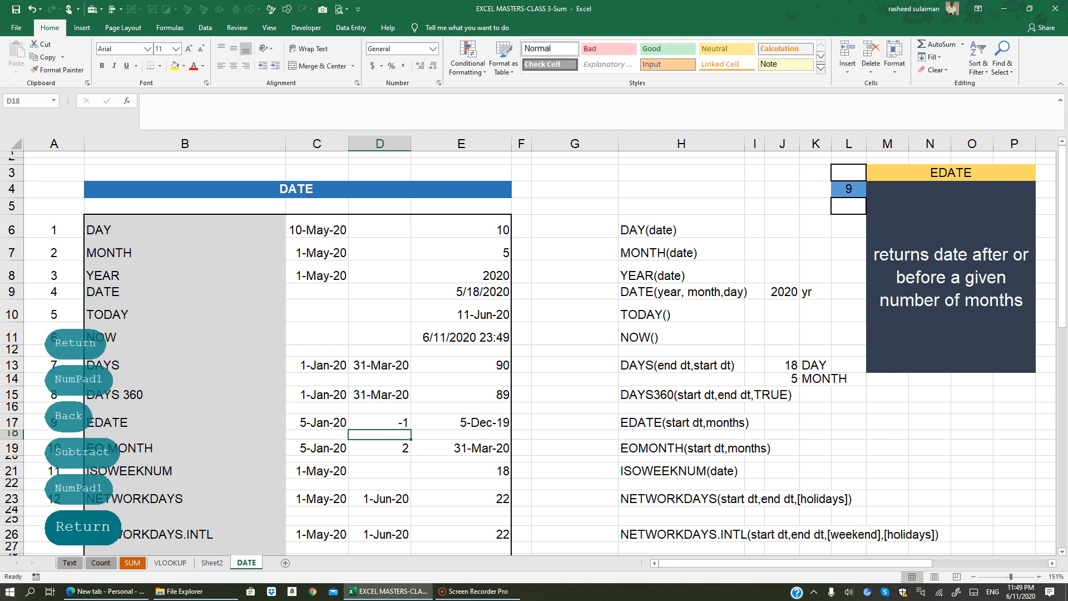
{"action": "left_click", "coordinate": [477, 421]}
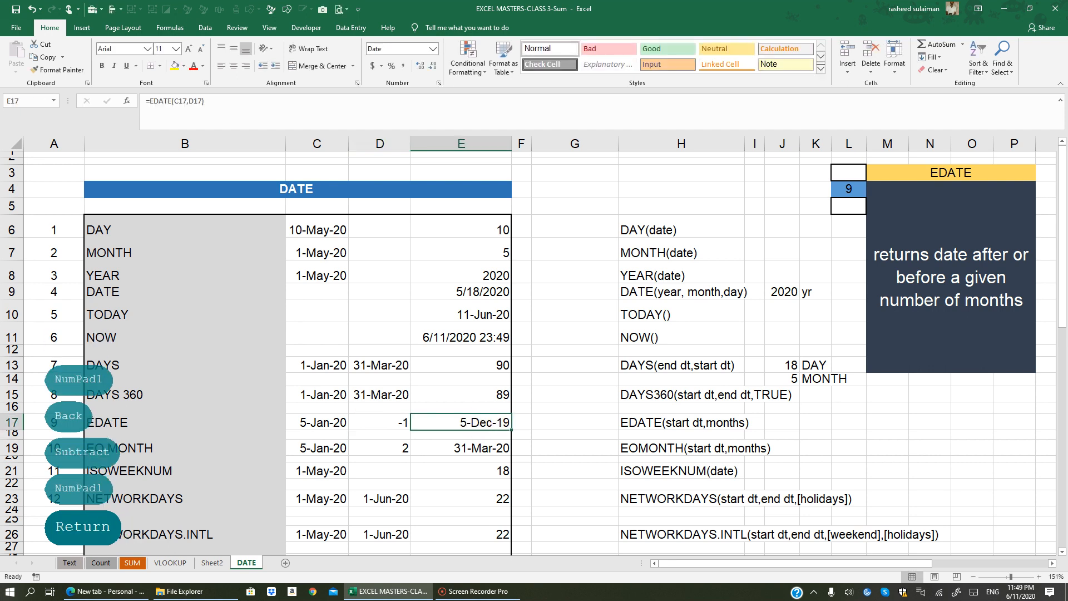
{"action": "left_click", "coordinate": [388, 421]}
{"action": "type", "text": "-2"}
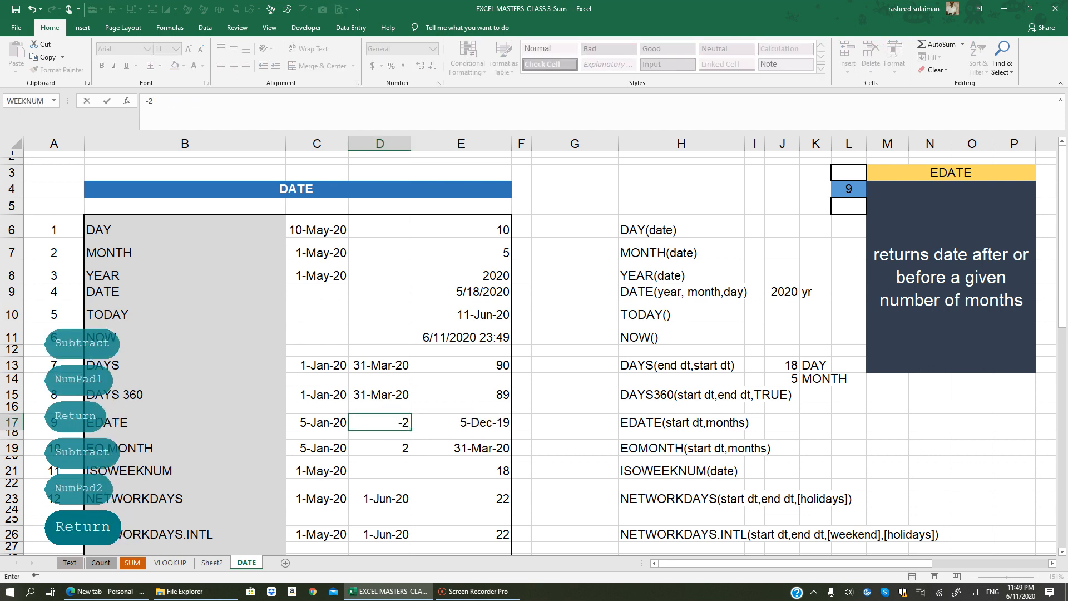
{"action": "key", "text": "Return"}
Step: Set the EDATE number of months in cell D17 to 2
{"action": "left_click", "coordinate": [388, 421]}
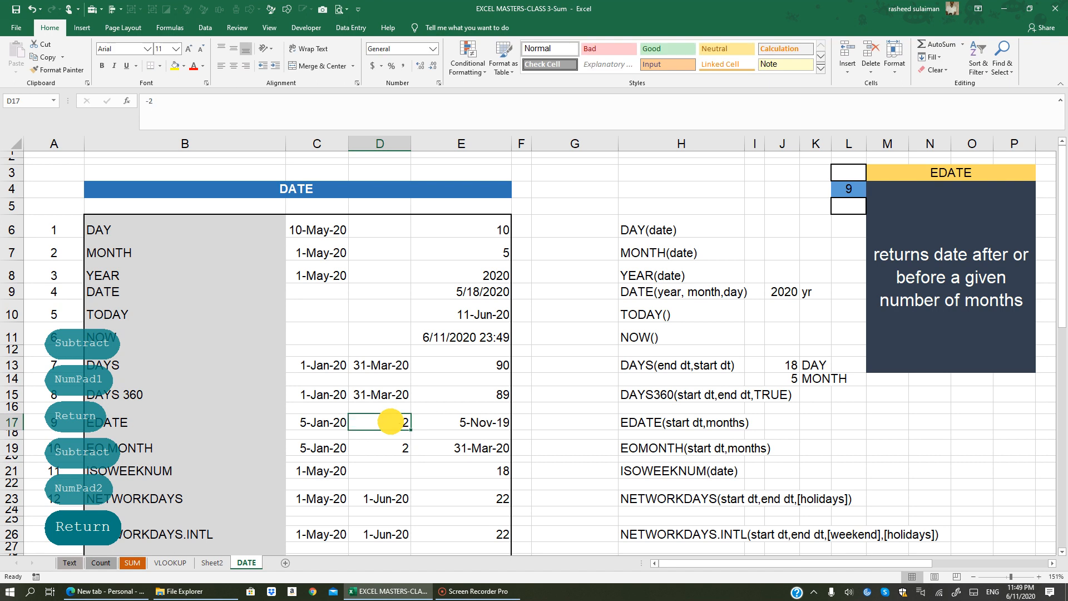
{"action": "type", "text": "2"}
{"action": "left_click", "coordinate": [447, 472]}
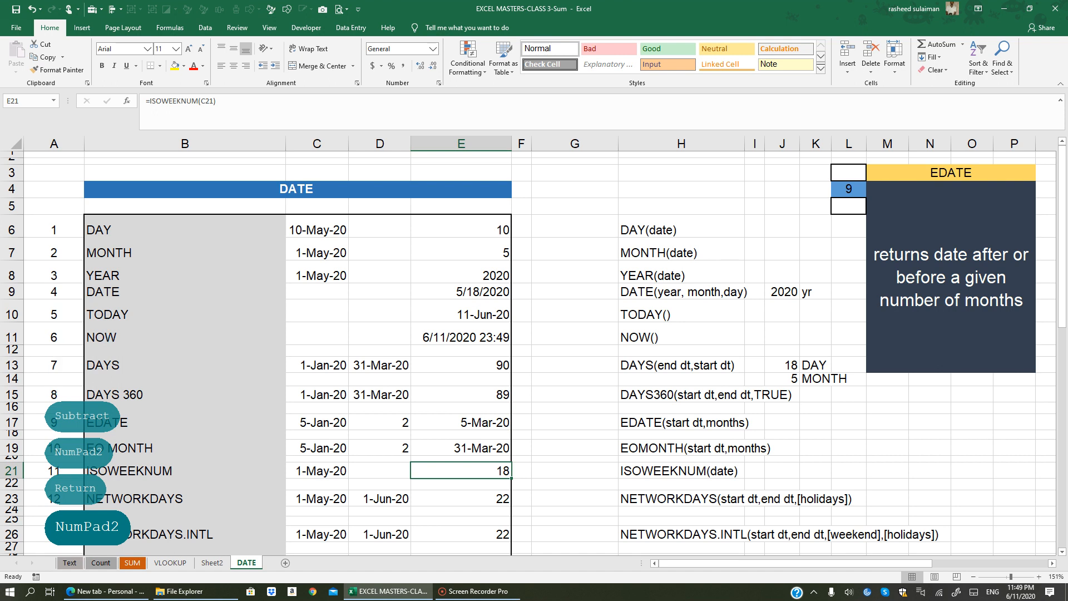
Step: Enter 10 in cell L4 to show the EO MONTH description
{"action": "left_click", "coordinate": [849, 190]}
{"action": "type", "text": "10"}
{"action": "key", "text": "Return"}
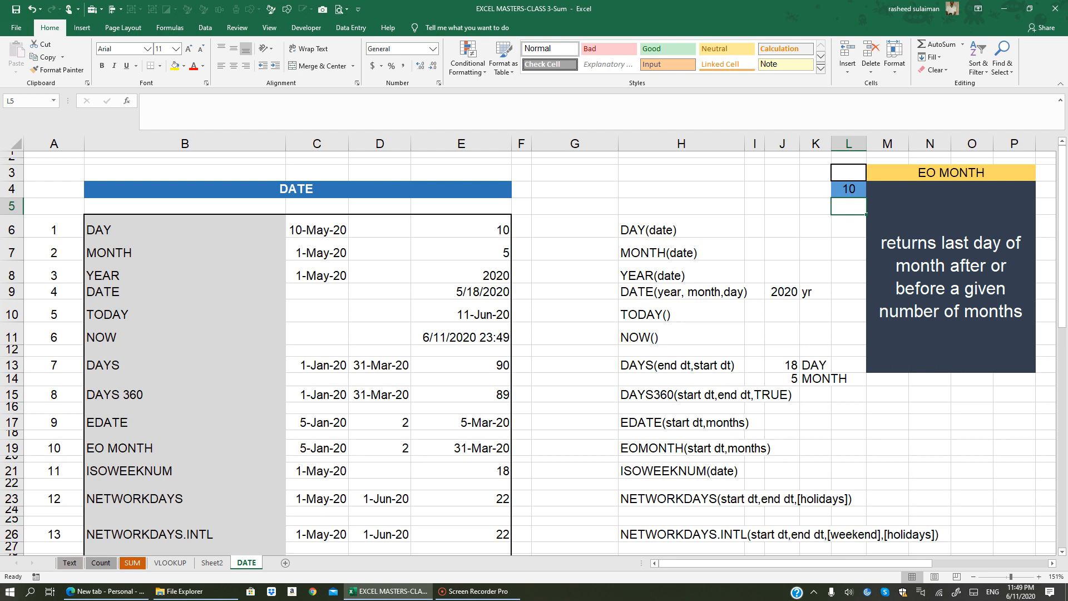
Step: Re-enter the formula =EOMONTH(C19,D19) in cell E19 and check its start date, month count and result
{"action": "left_click", "coordinate": [461, 448]}
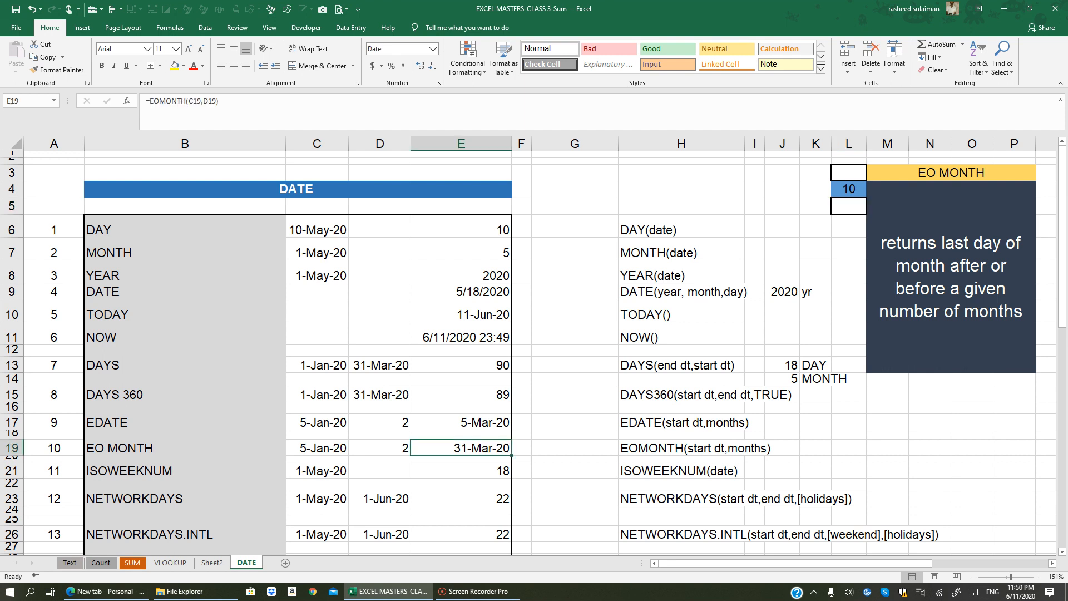
{"action": "type", "text": "=EOM"}
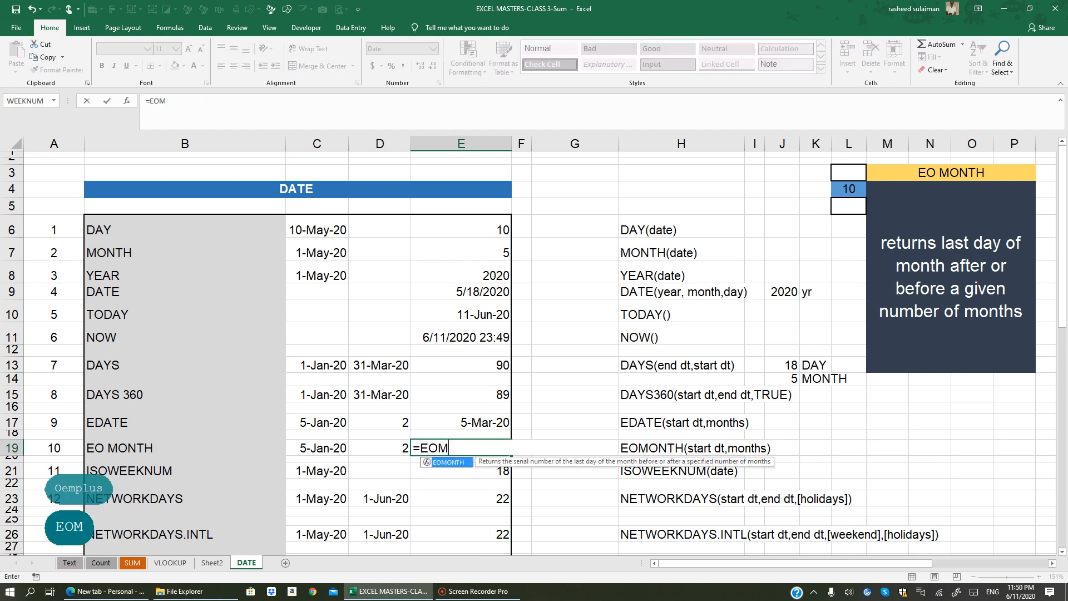
{"action": "type", "text": "ONTH("}
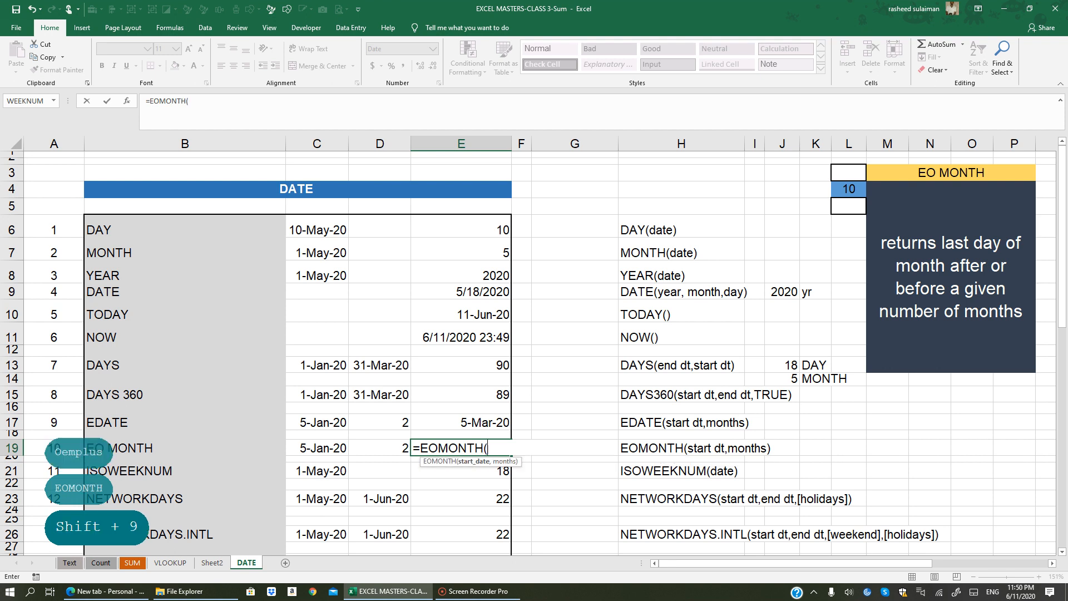
{"action": "left_click", "coordinate": [350, 443]}
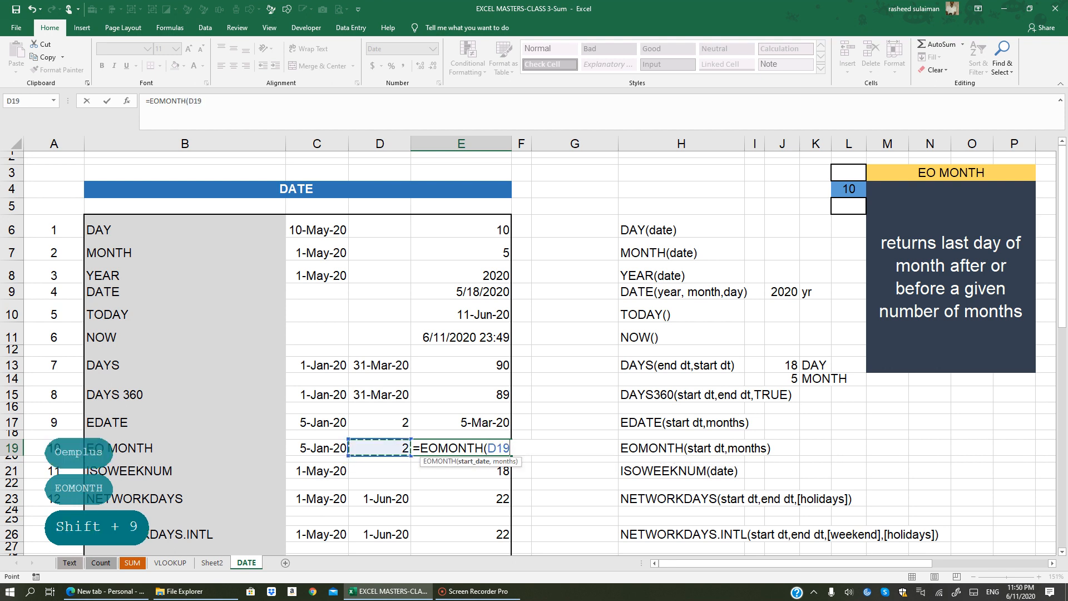
{"action": "left_click", "coordinate": [334, 445]}
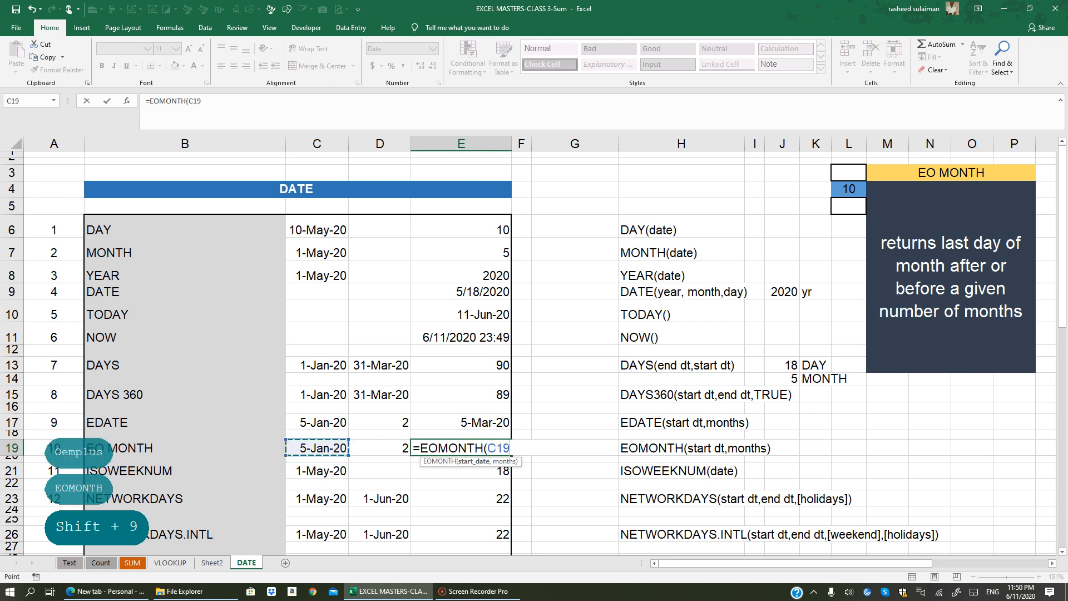
{"action": "type", "text": ","}
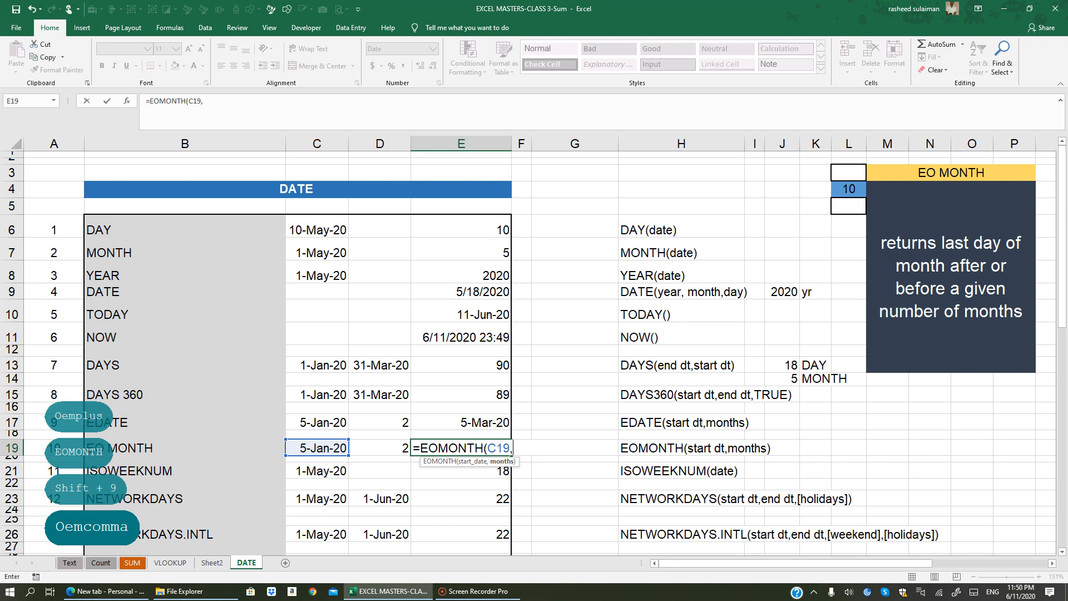
{"action": "left_click", "coordinate": [388, 447]}
{"action": "type", "text": ")"}
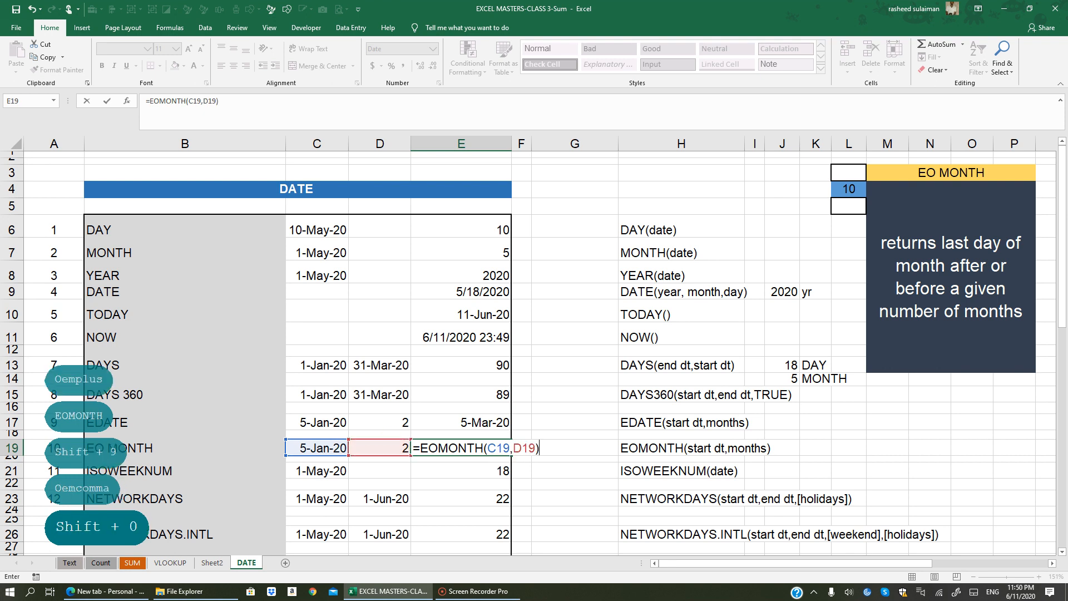
{"action": "key", "text": "Return"}
{"action": "left_click", "coordinate": [300, 445]}
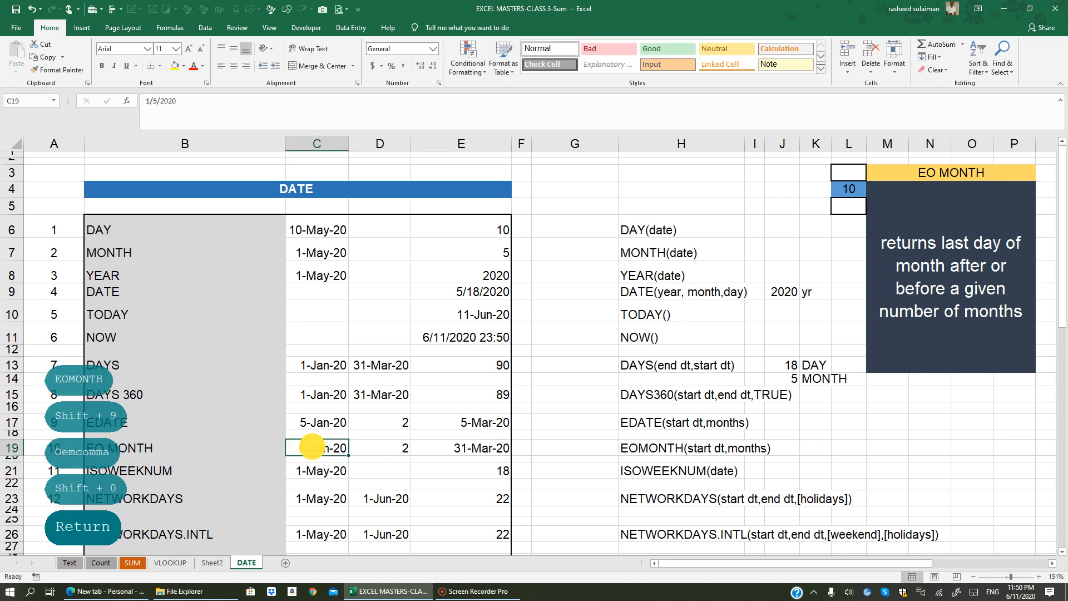
{"action": "left_click", "coordinate": [389, 445]}
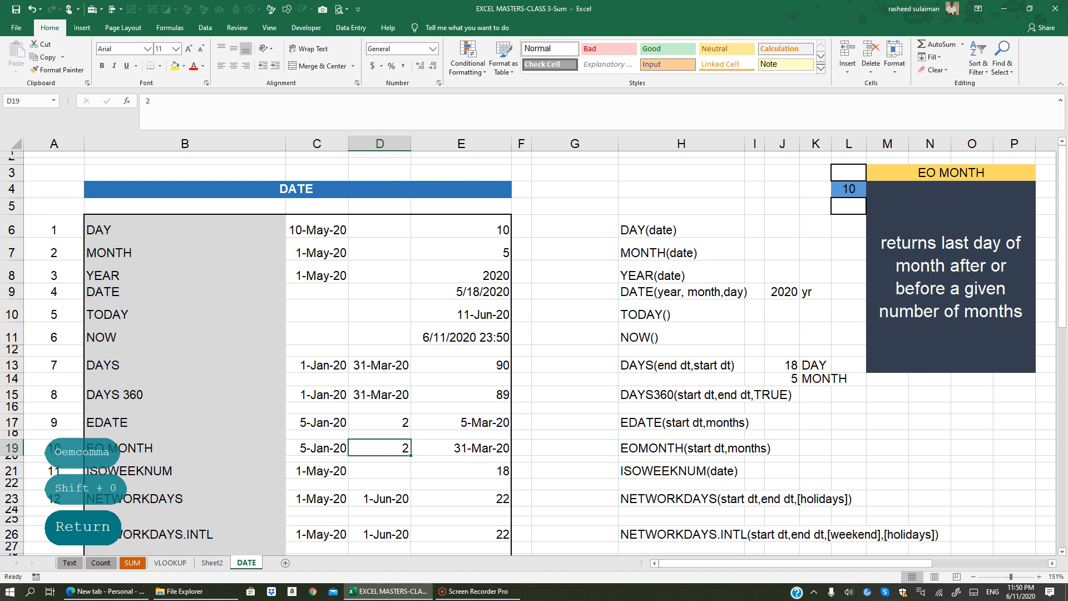
{"action": "left_click", "coordinate": [482, 450]}
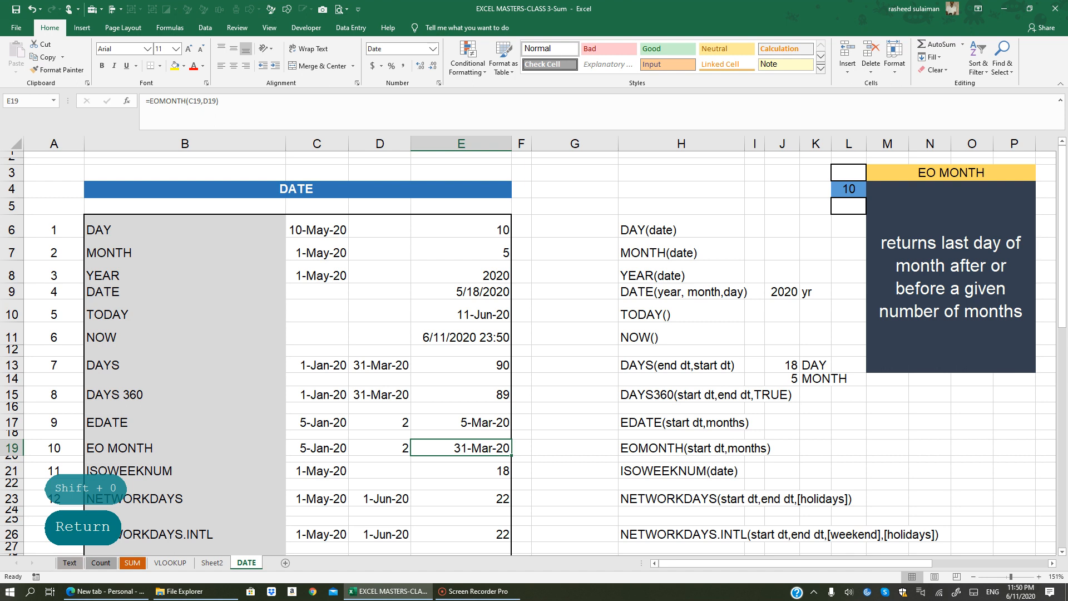
Step: Try 1 and 5 in turn as the number of months in cell D19 to compare the EOMONTH results
{"action": "left_click", "coordinate": [394, 448]}
{"action": "type", "text": "1"}
{"action": "key", "text": "Return"}
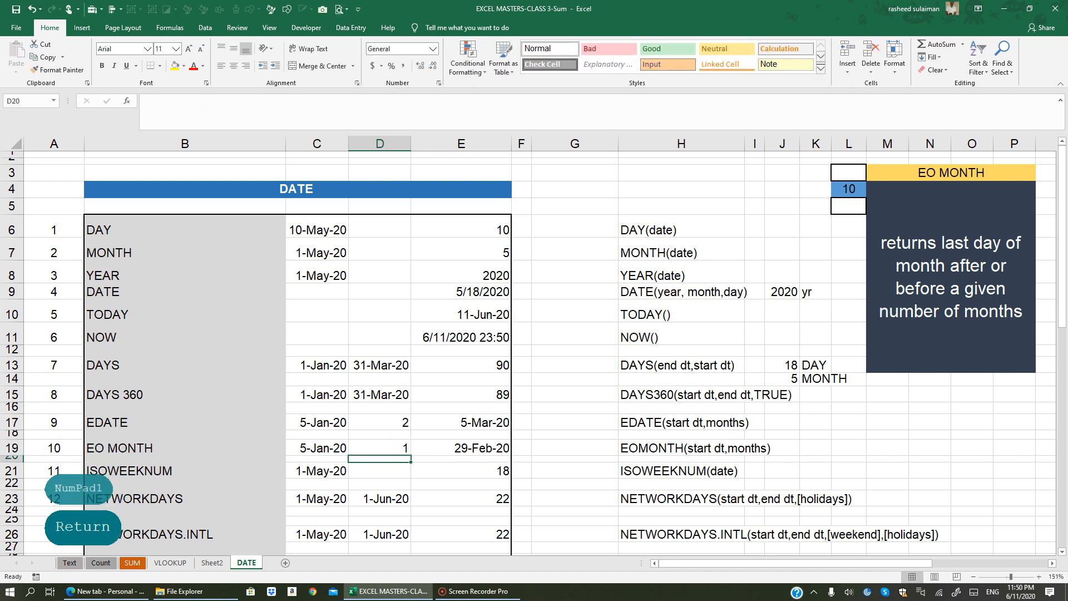
{"action": "left_click", "coordinate": [468, 447]}
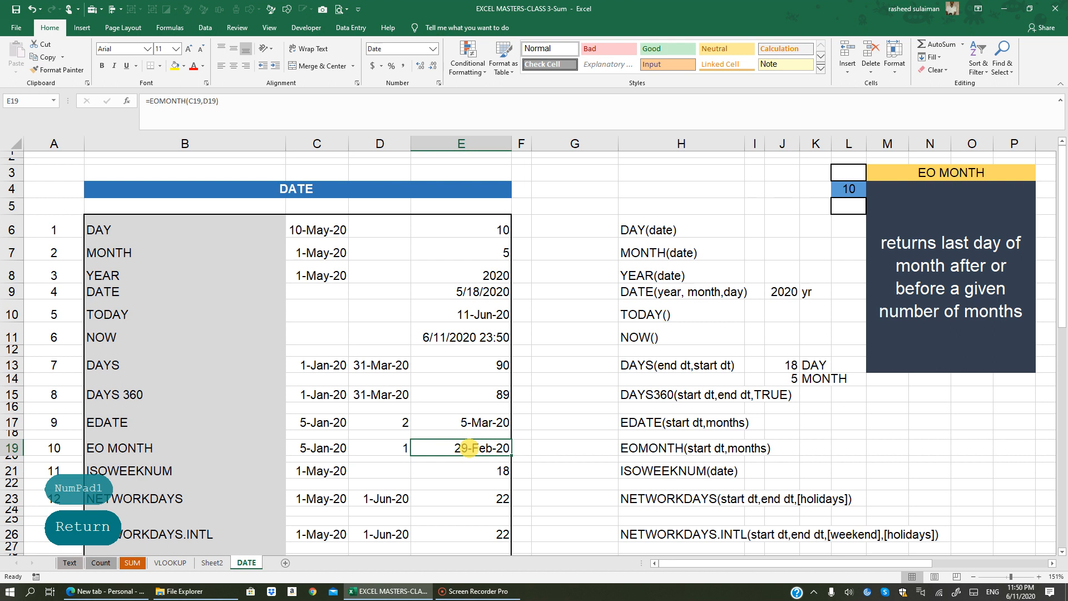
{"action": "left_click", "coordinate": [393, 446]}
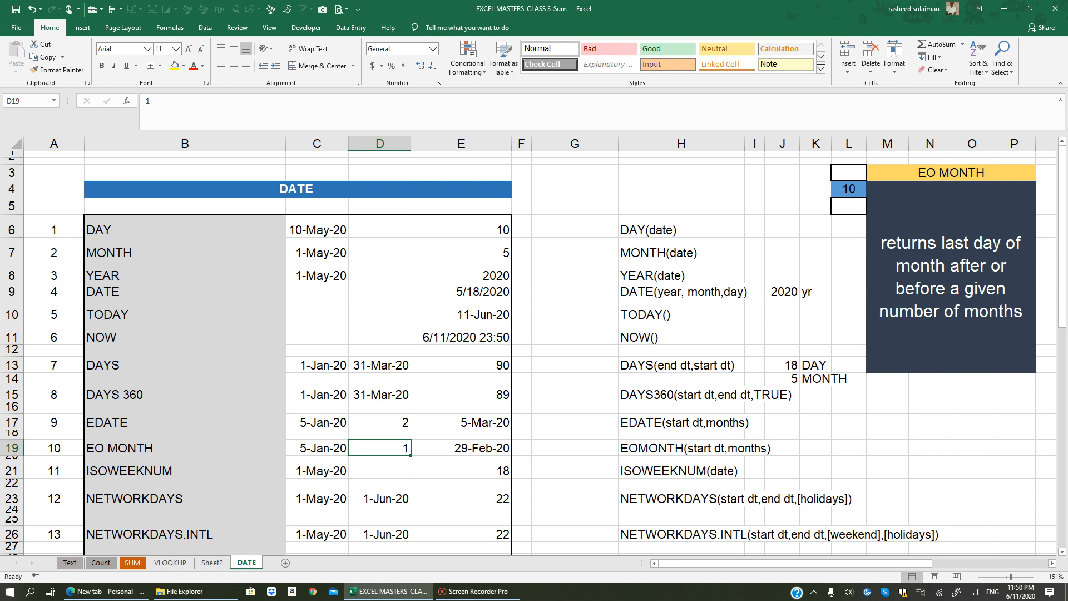
{"action": "type", "text": "5"}
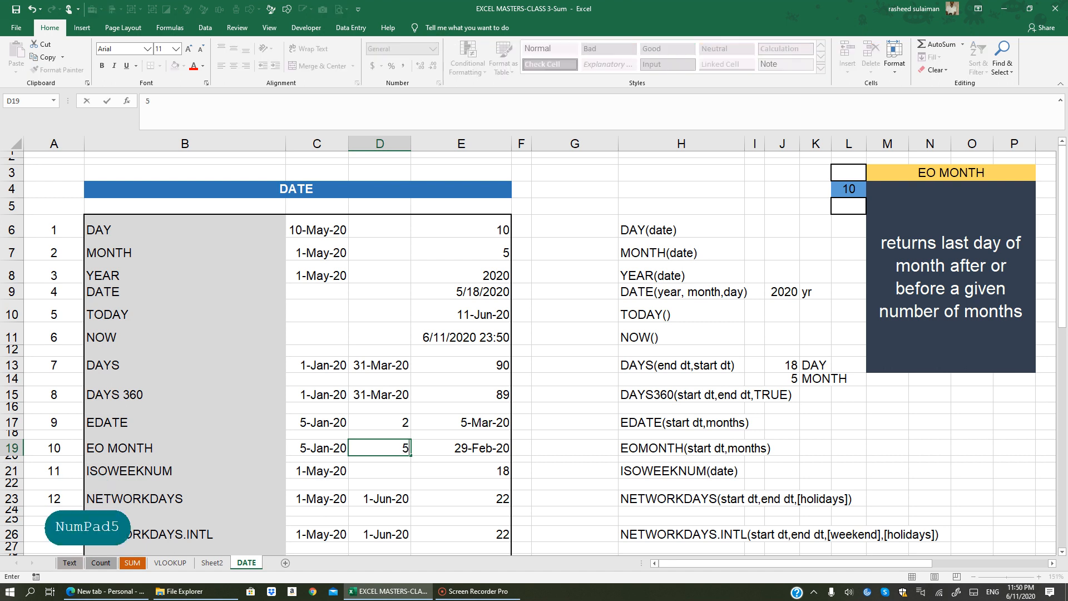
{"action": "left_click", "coordinate": [461, 468]}
{"action": "left_click", "coordinate": [475, 452]}
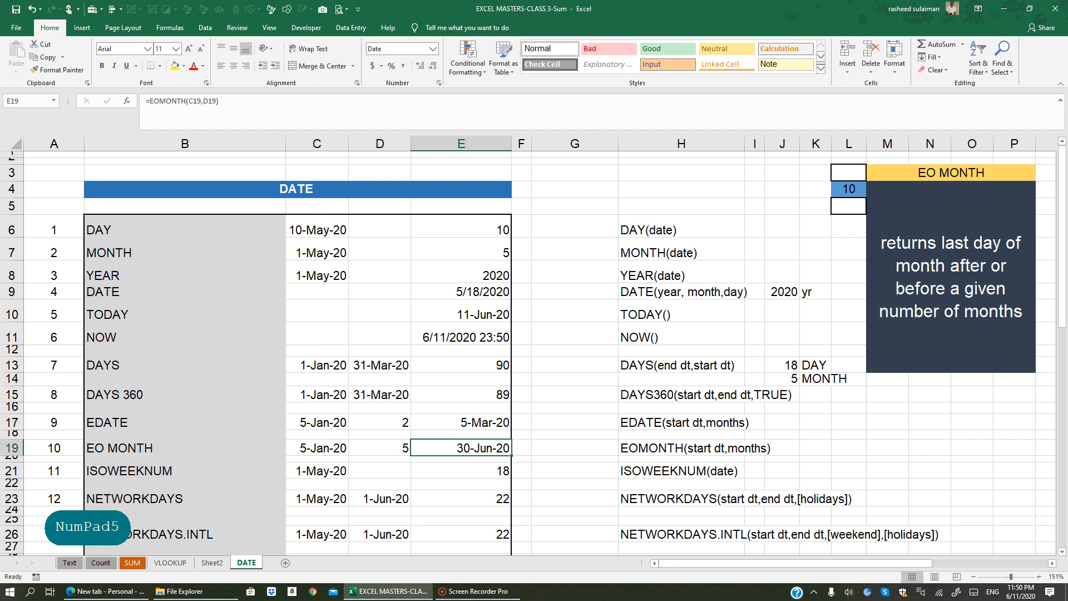
Step: Change the EOMONTH start date in cell C19 to 1/6/2020
{"action": "left_click", "coordinate": [329, 447]}
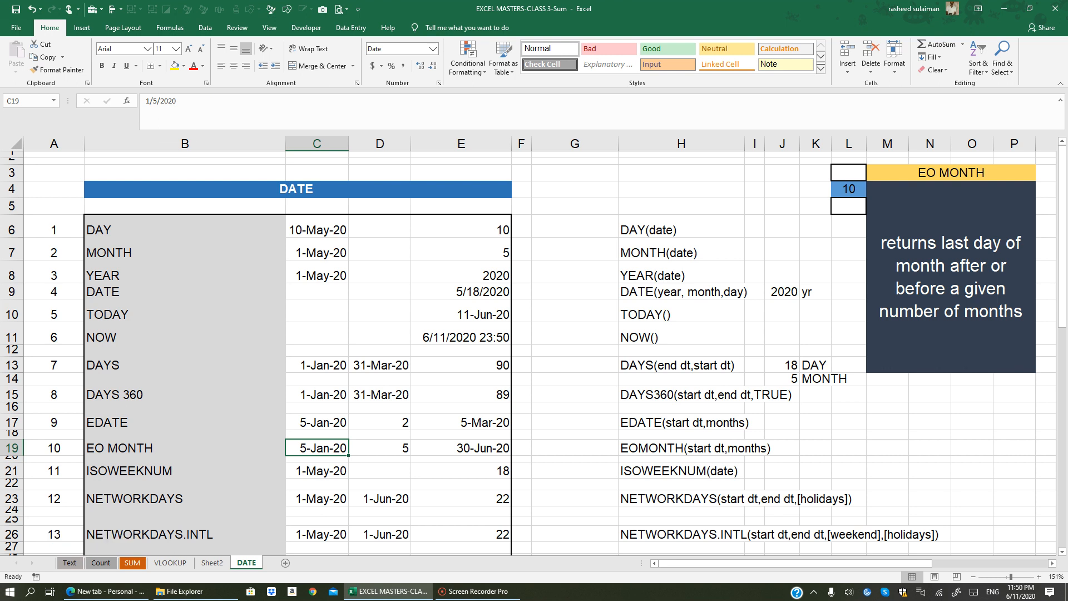
{"action": "left_click", "coordinate": [149, 100]}
{"action": "key", "text": "Delete"}
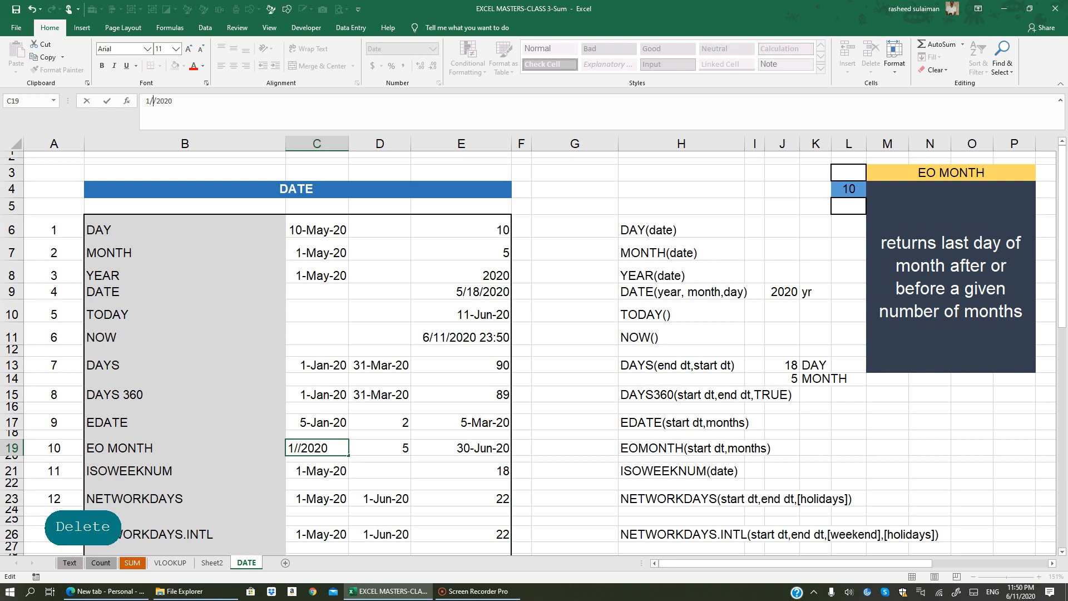
{"action": "type", "text": "6"}
{"action": "key", "text": "Return"}
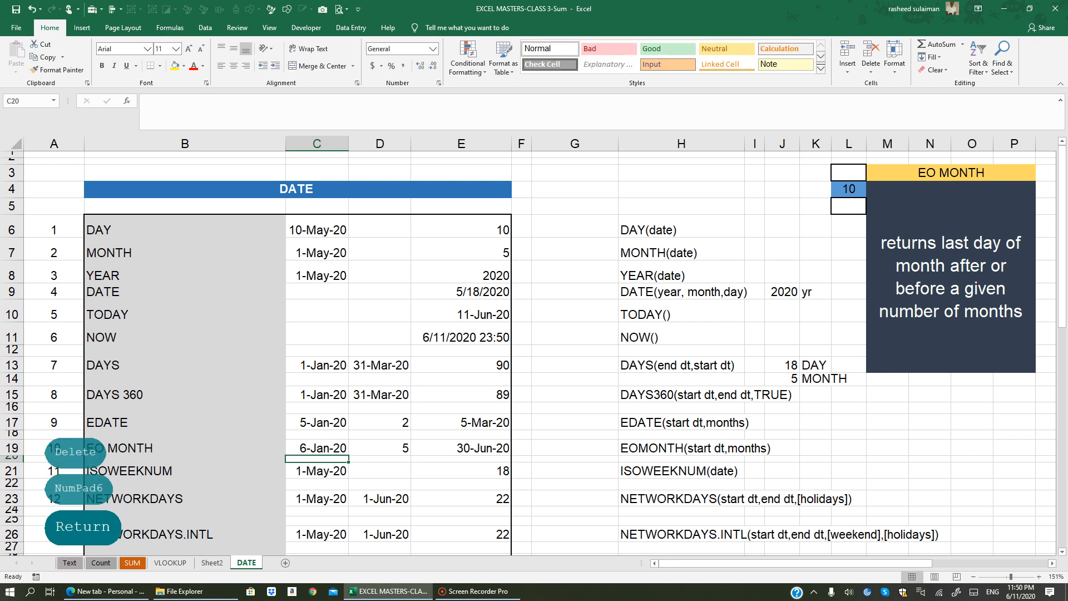
Step: Set the EOMONTH number of months in cell D19 to 0
{"action": "left_click", "coordinate": [395, 450]}
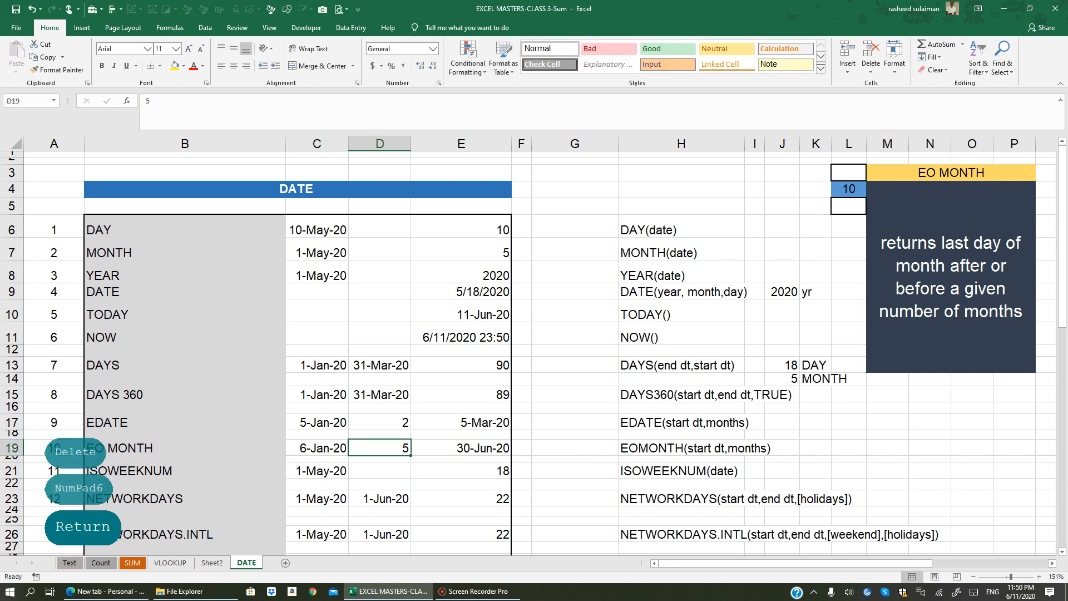
{"action": "type", "text": "0"}
{"action": "left_click", "coordinate": [473, 472]}
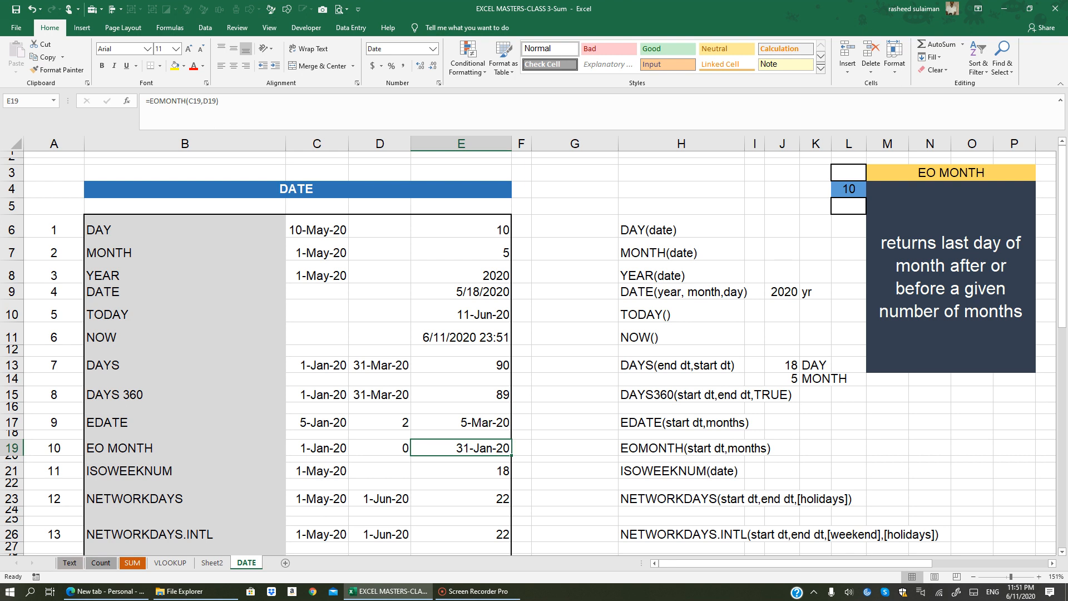
Step: Set the function number in cell L4 to 11 to show the ISOWEEKNUM description
{"action": "left_click", "coordinate": [850, 186]}
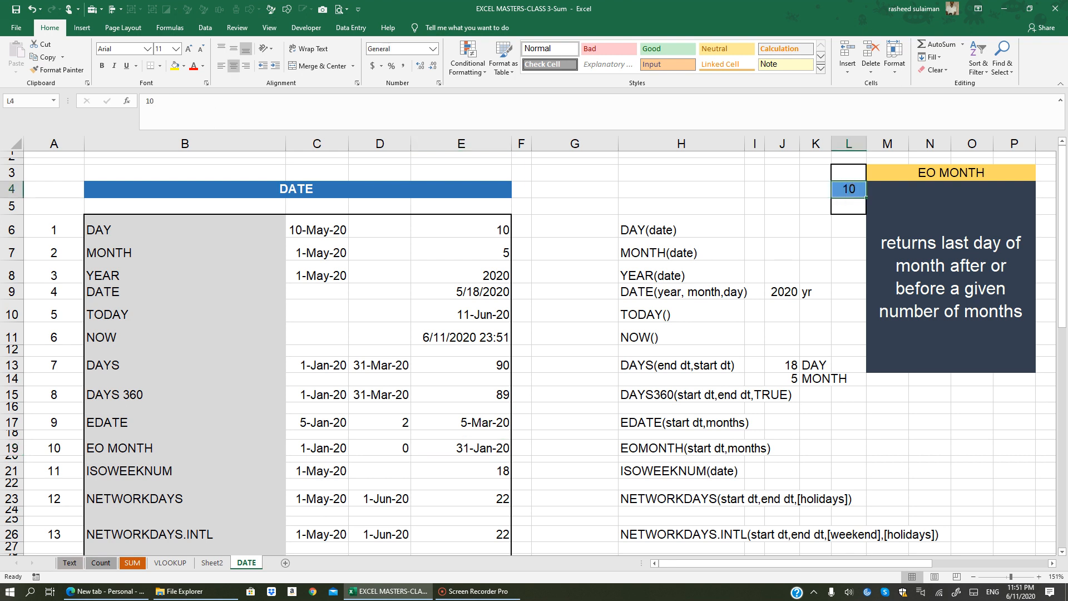
{"action": "type", "text": "11"}
{"action": "key", "text": "Return"}
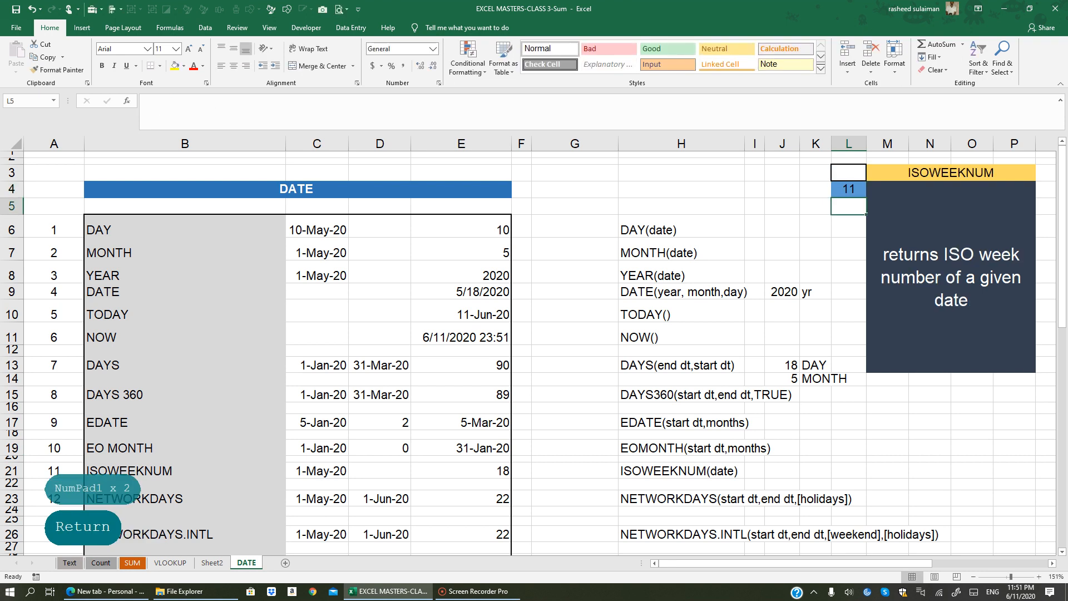
Step: Re-enter the formula =ISOWEEKNUM(C21) in cell E21
{"action": "left_click", "coordinate": [462, 471]}
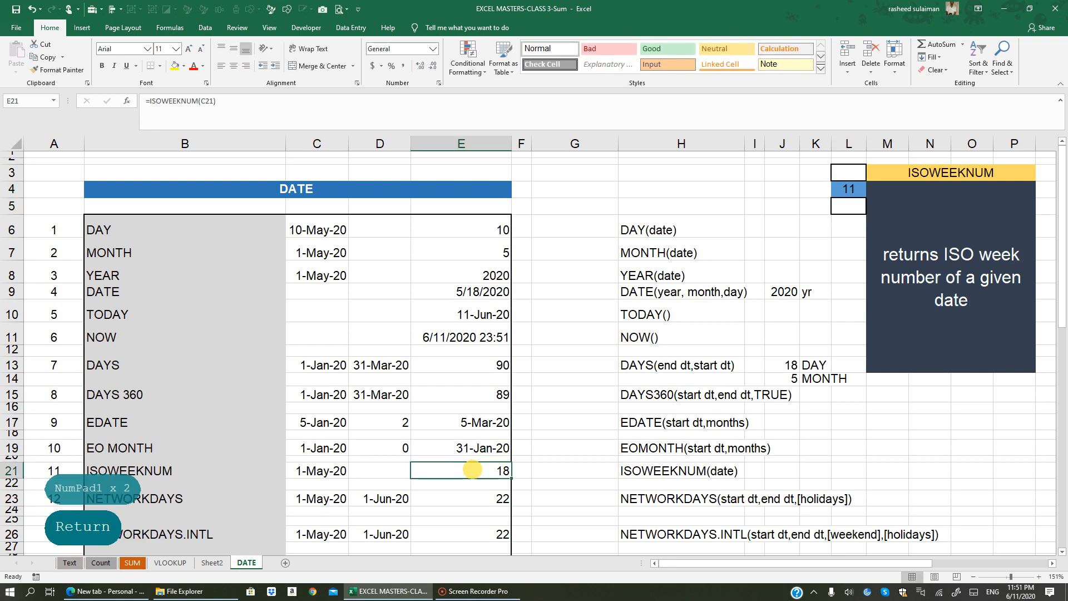
{"action": "type", "text": "=ISO"}
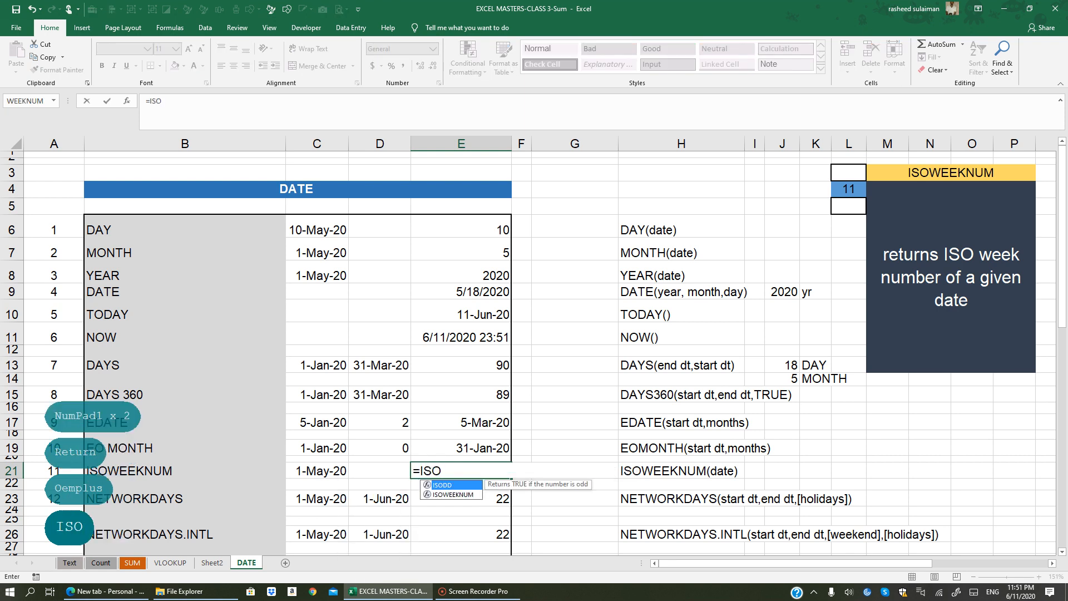
{"action": "type", "text": "("}
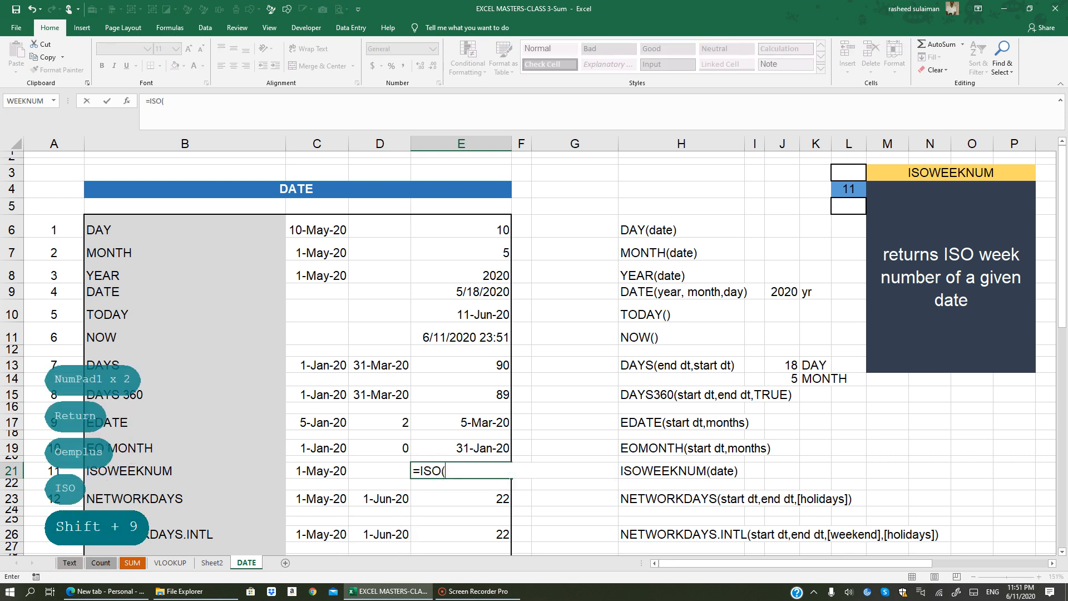
{"action": "key", "text": "BackSpace"}
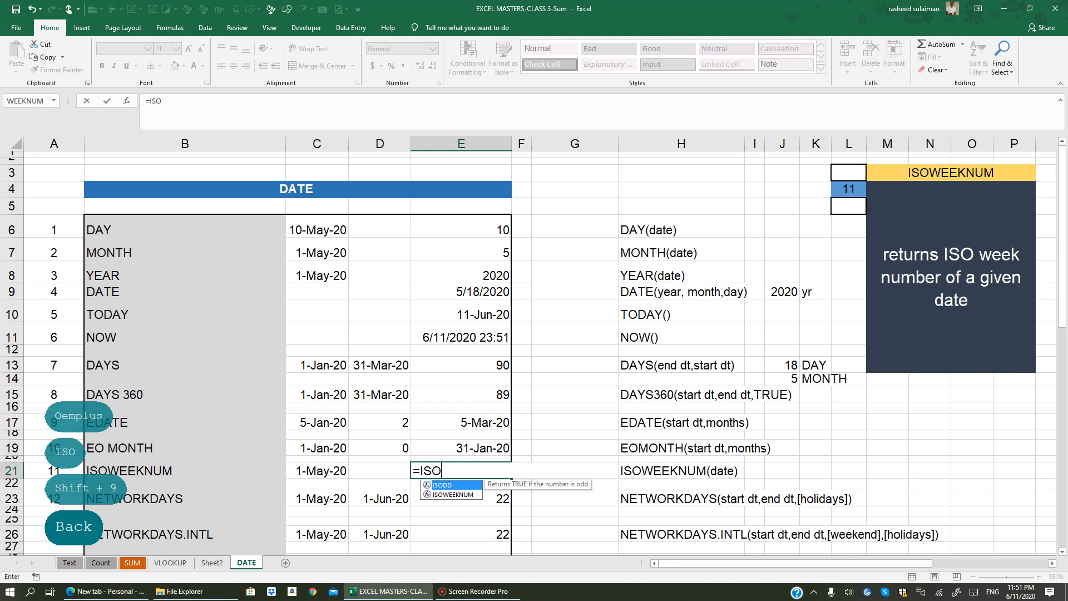
{"action": "type", "text": "WEE"}
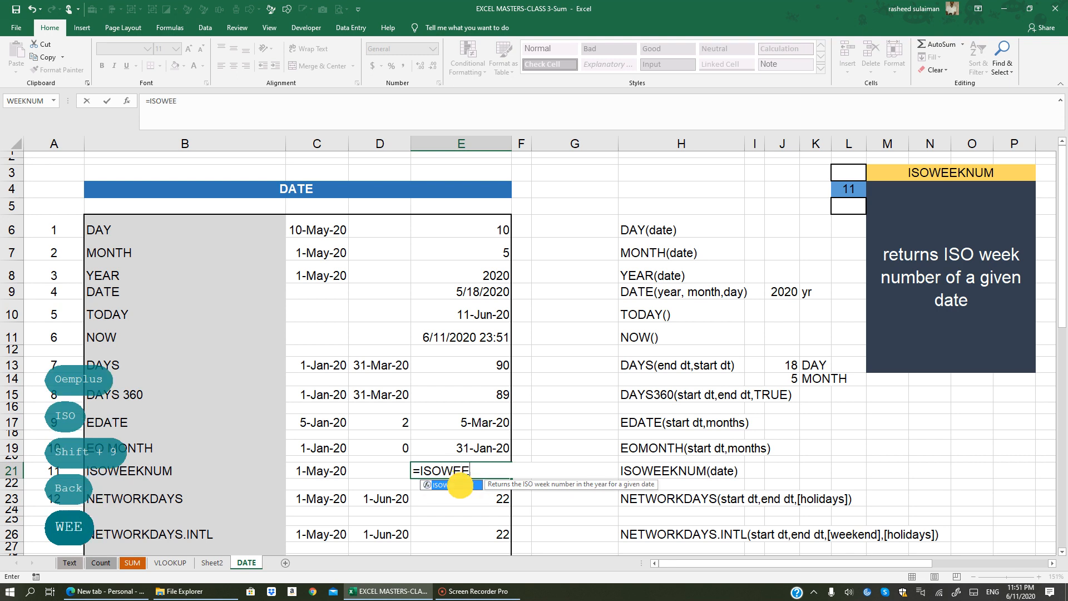
{"action": "key", "text": "Tab"}
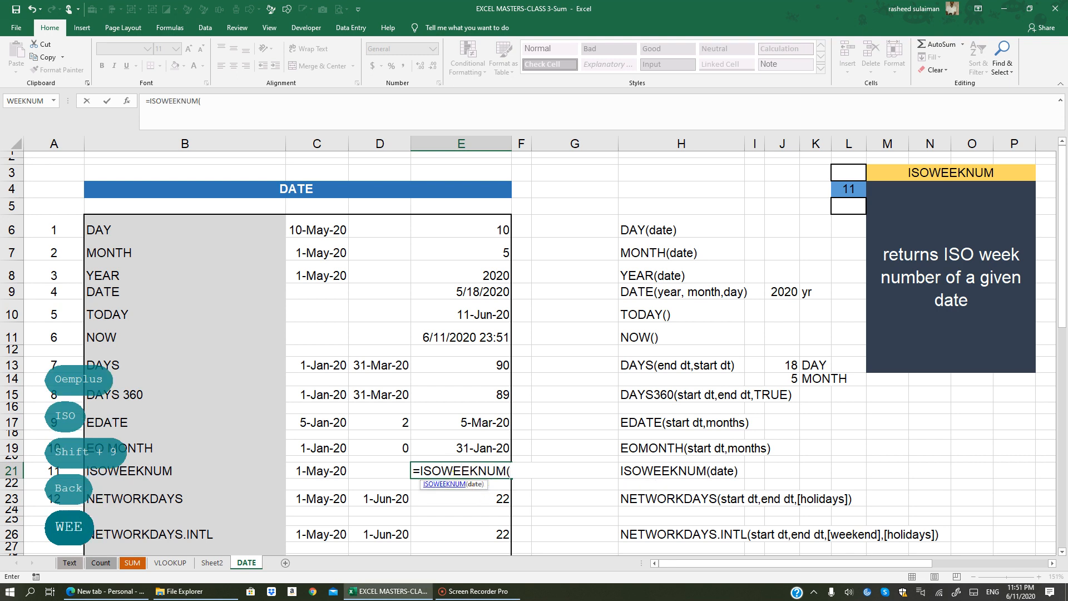
{"action": "left_click", "coordinate": [322, 470]}
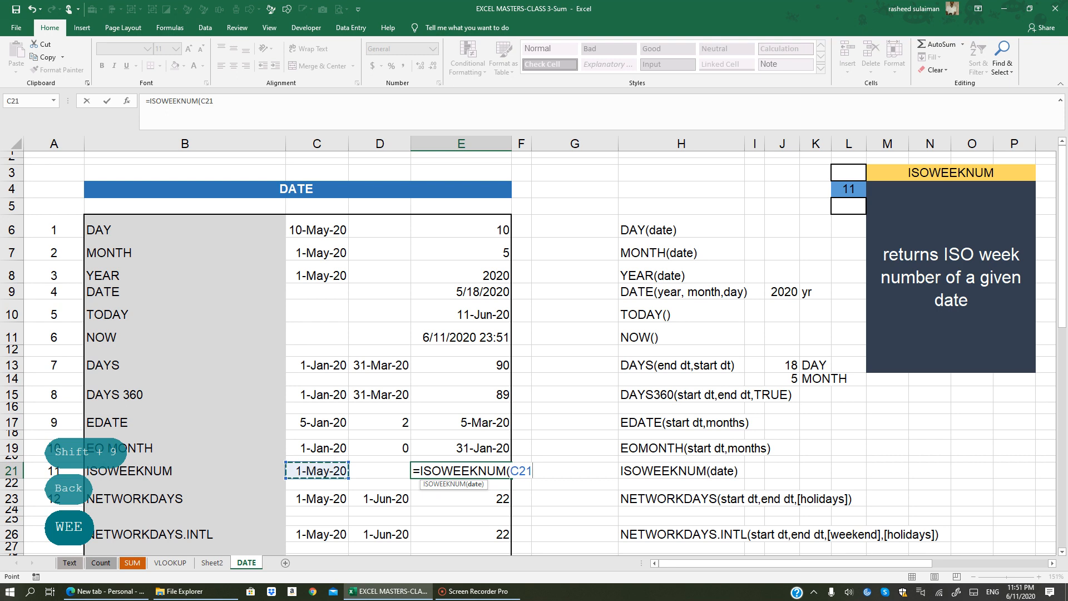
{"action": "type", "text": ")"}
{"action": "key", "text": "Return"}
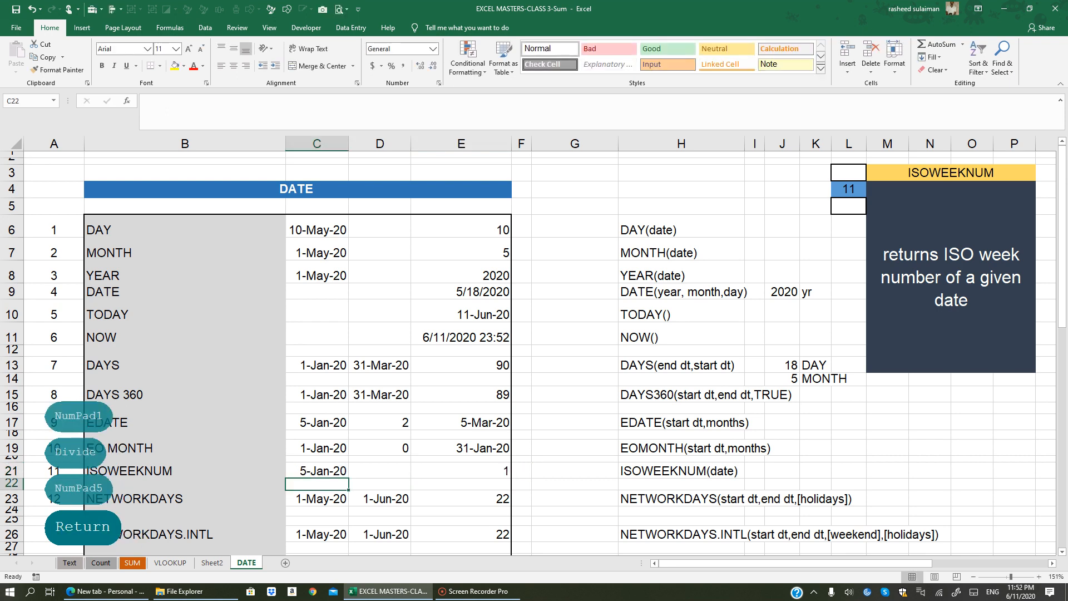
Step: Try 1/5 and 1/8 in turn as the ISOWEEKNUM date in cell C21 to compare the week numbers
{"action": "left_click", "coordinate": [471, 471]}
{"action": "left_click", "coordinate": [317, 471]}
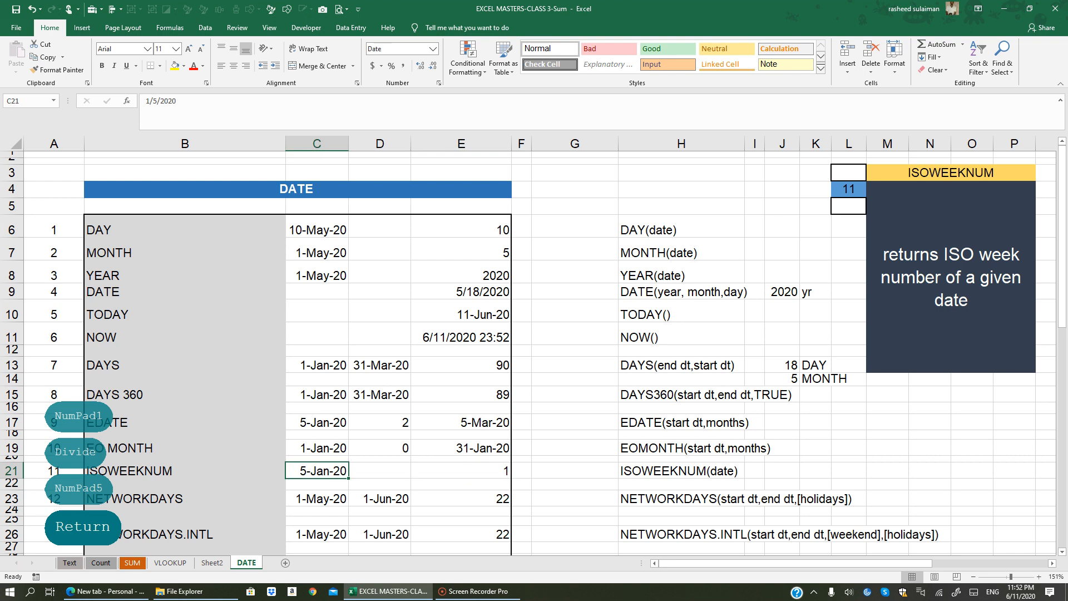
{"action": "type", "text": "1/8"}
{"action": "key", "text": "Return"}
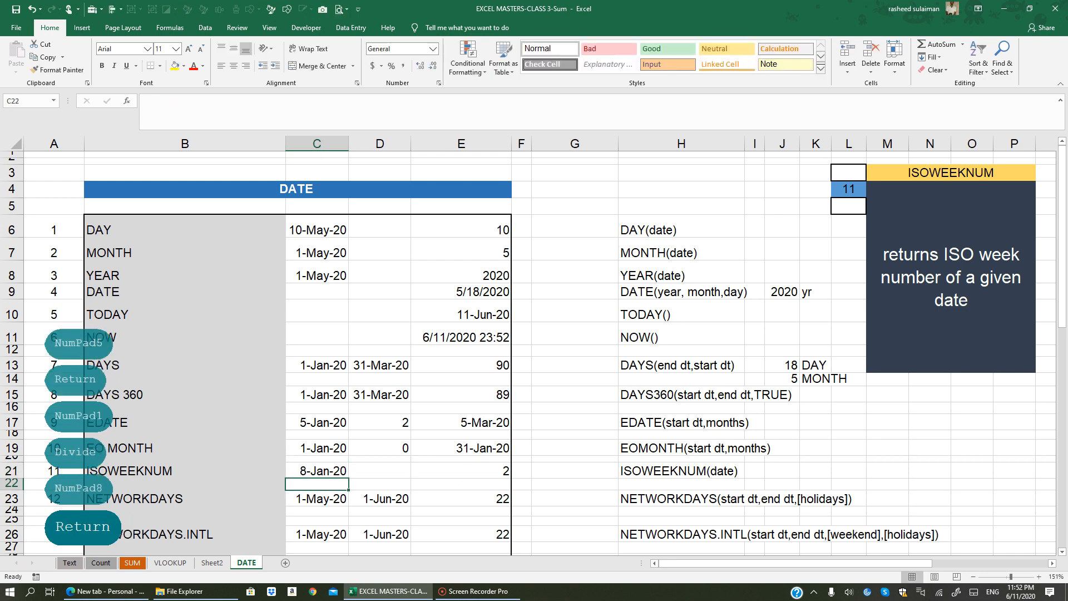
Step: Set the ISOWEEKNUM date in cell C21 to 12/31 and check the result in E21
{"action": "left_click", "coordinate": [320, 471]}
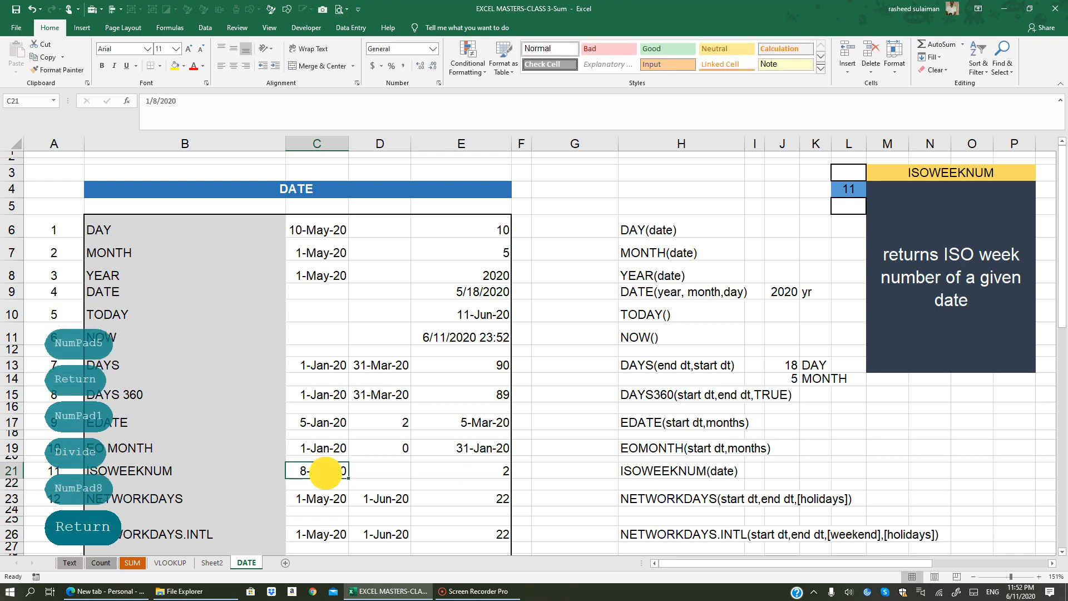
{"action": "type", "text": "3"}
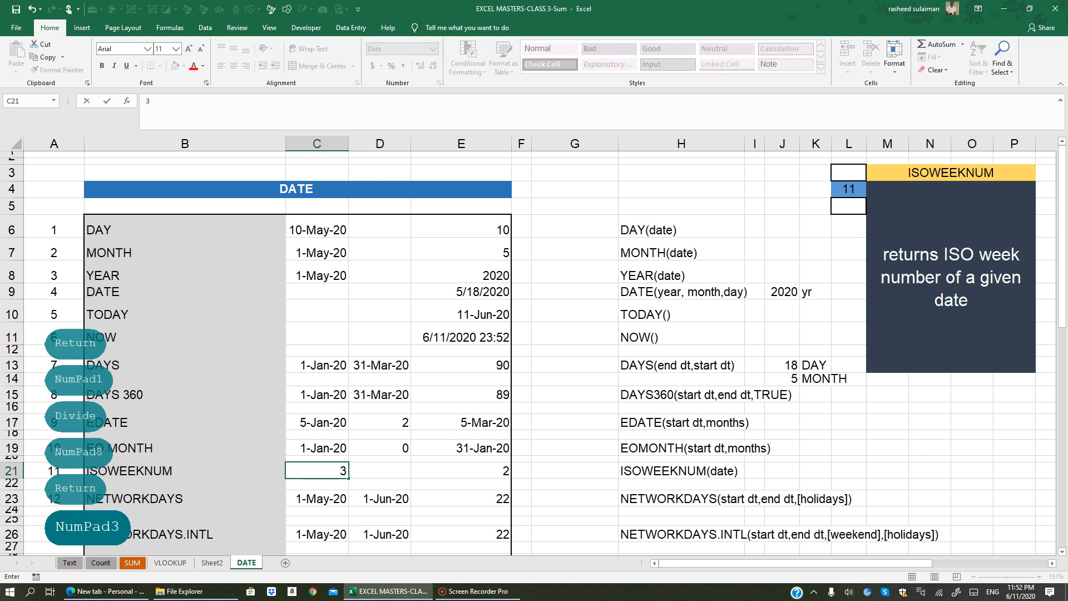
{"action": "key", "text": "BackSpace"}
{"action": "type", "text": "12/"}
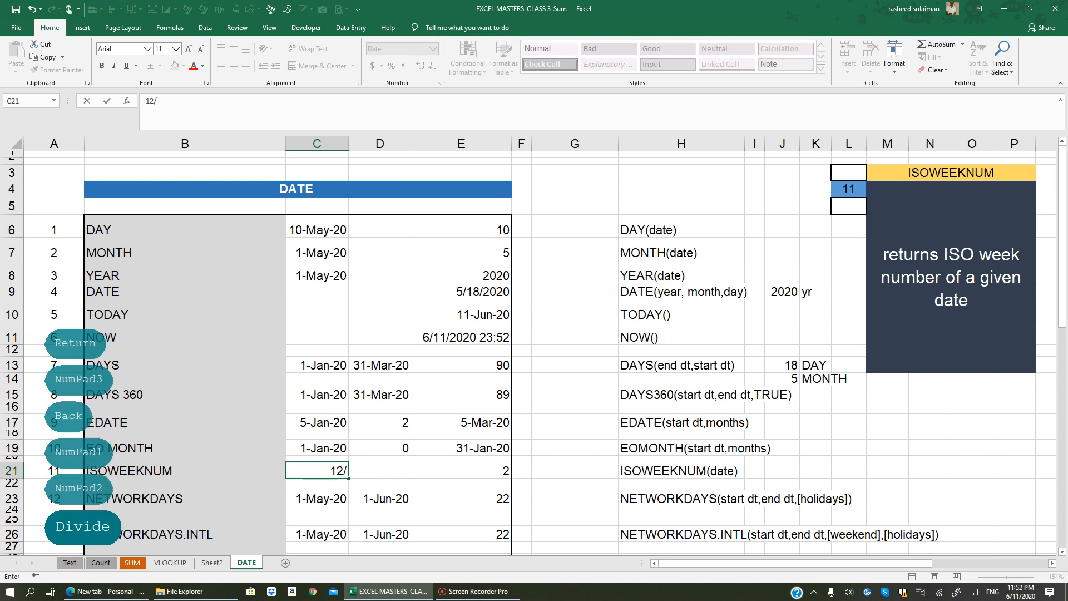
{"action": "type", "text": "31"}
{"action": "key", "text": "Return"}
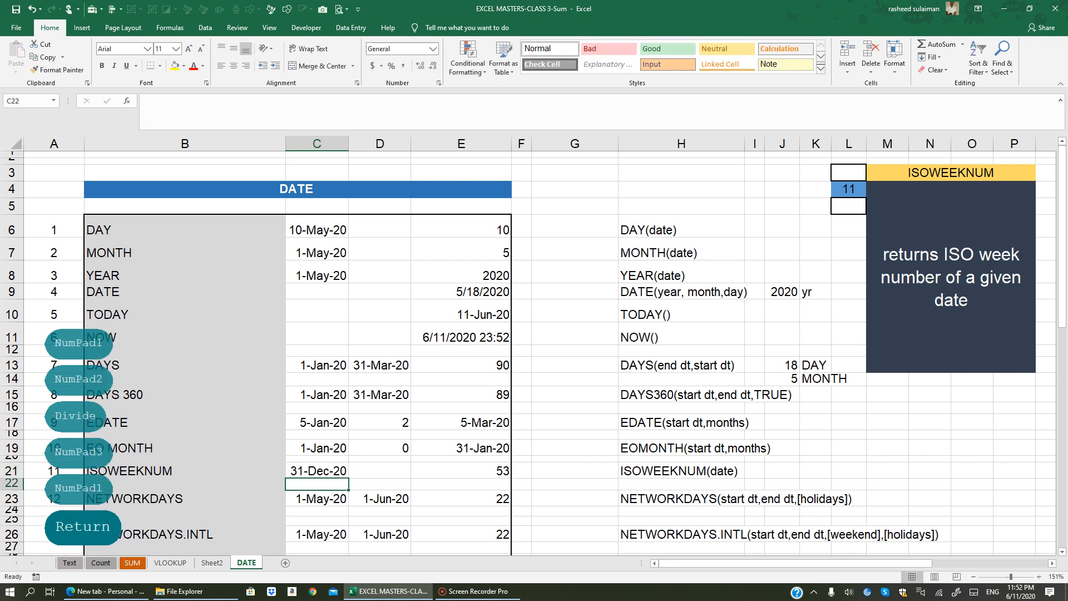
{"action": "left_click", "coordinate": [493, 470]}
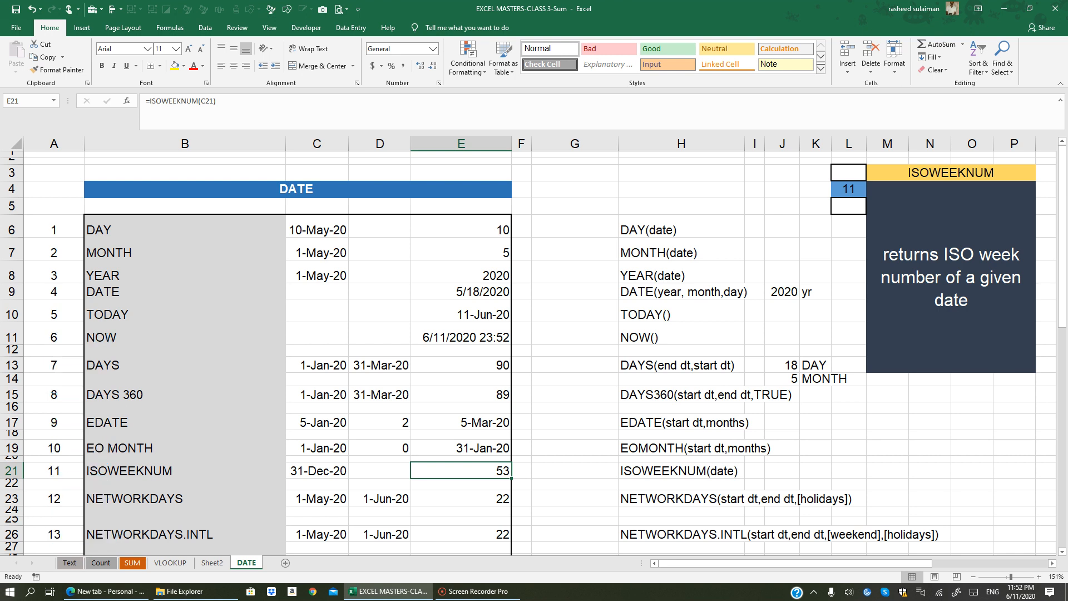
Step: Set the function number in cell L4 to 12 to show the NETWORKDAYS description
{"action": "left_click", "coordinate": [849, 190]}
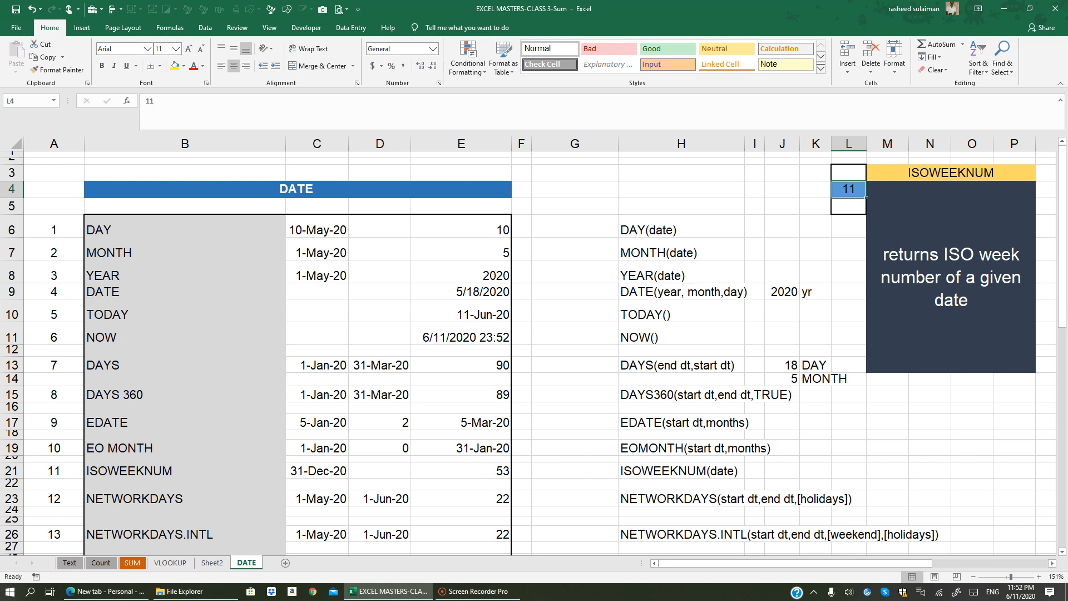
{"action": "type", "text": "12"}
{"action": "key", "text": "Return"}
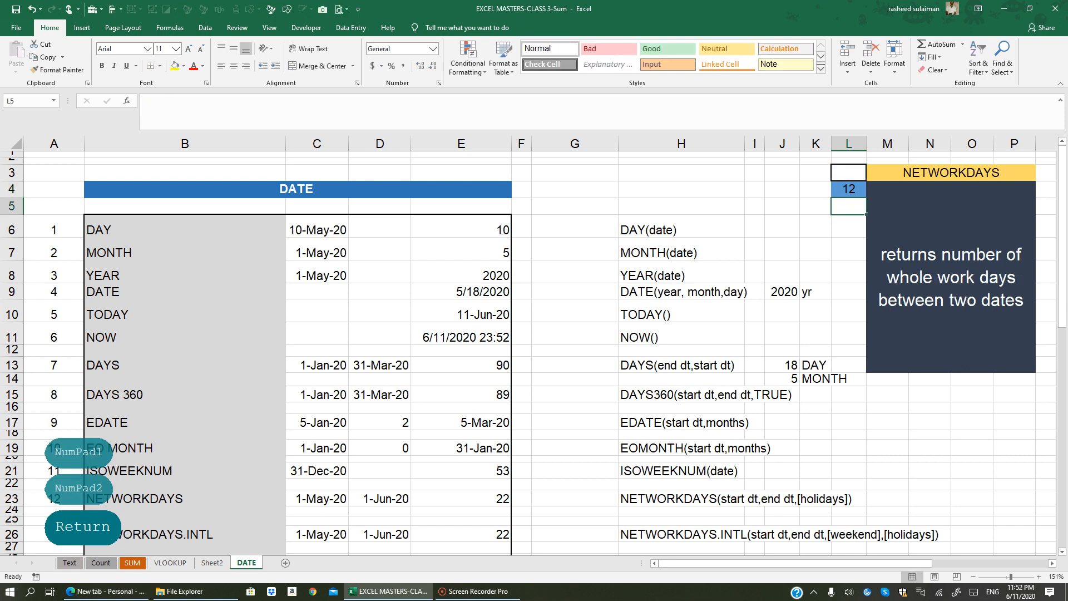
Step: Re-enter the formula =NETWORKDAYS(C23,D23) in cell E23 without the optional holidays argument and check its result
{"action": "left_click", "coordinate": [460, 498]}
{"action": "type", "text": "=NET"}
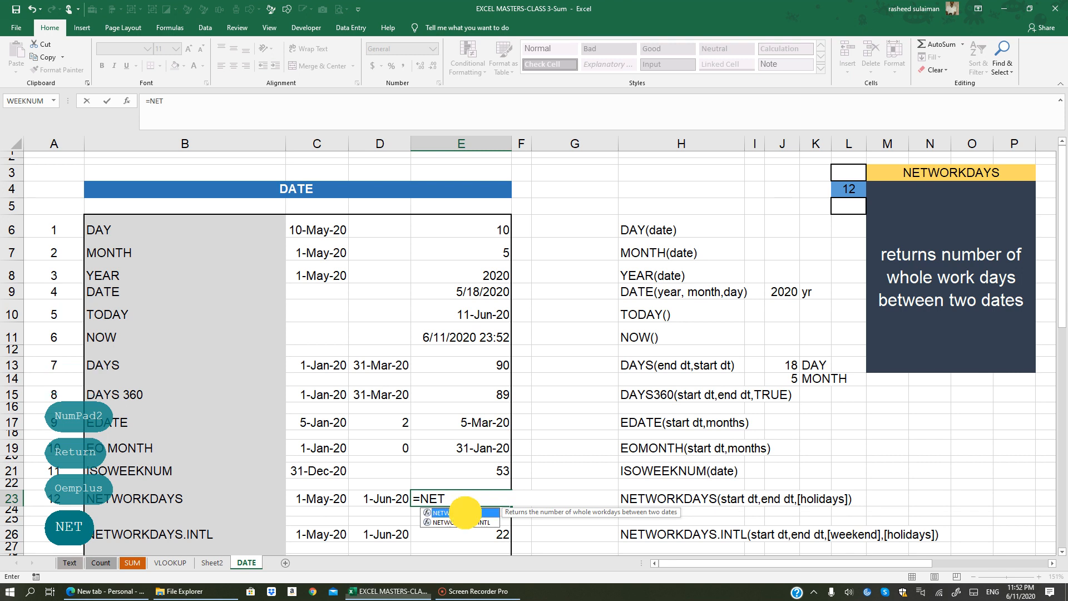
{"action": "double_click", "coordinate": [454, 512]}
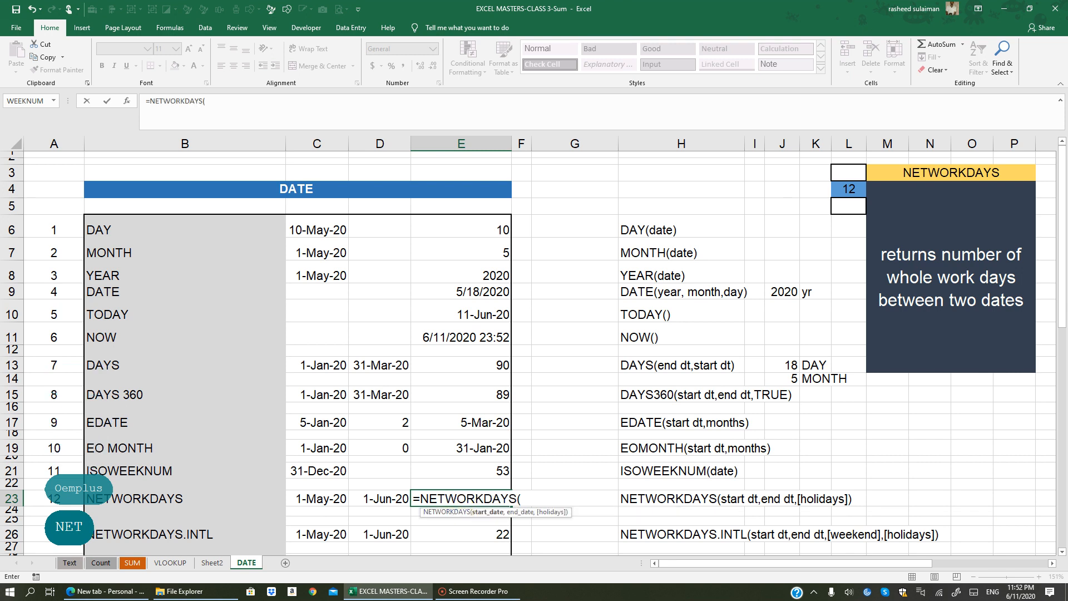
{"action": "left_click", "coordinate": [318, 498]}
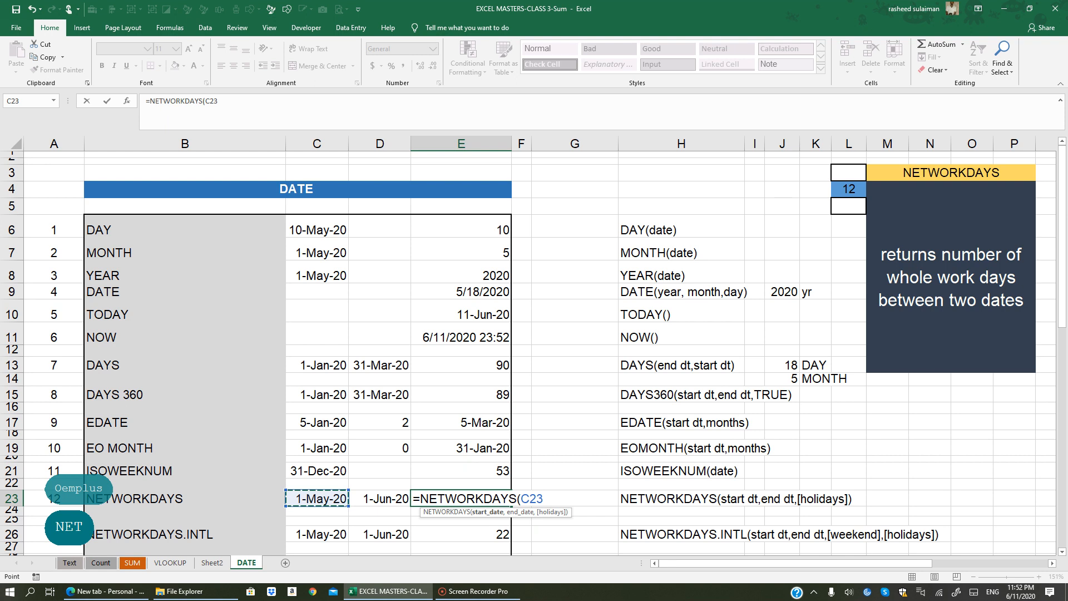
{"action": "type", "text": ","}
{"action": "left_click", "coordinate": [375, 499]}
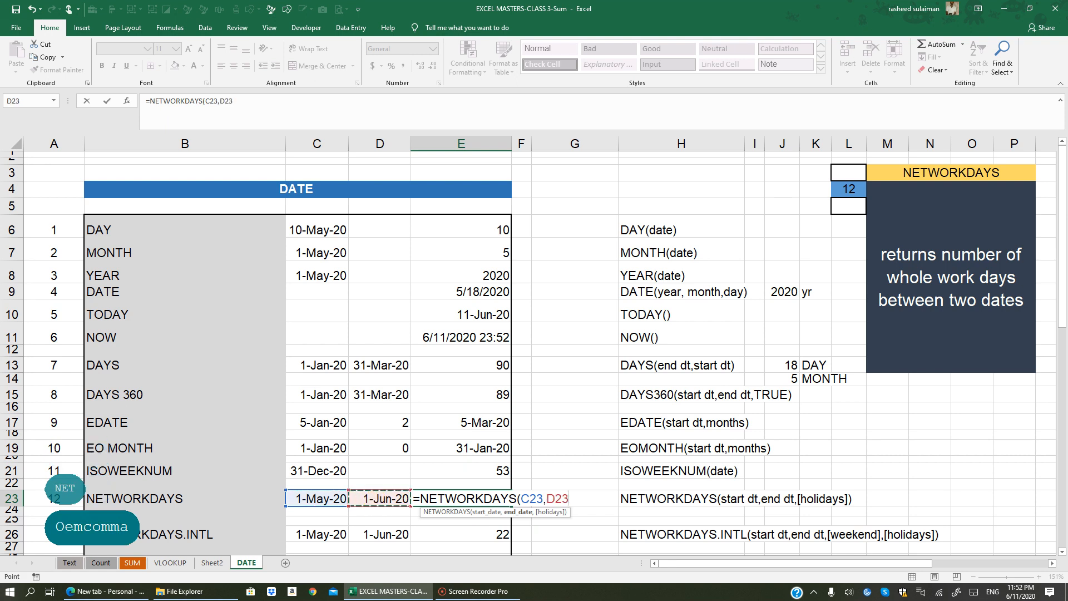
{"action": "type", "text": ","}
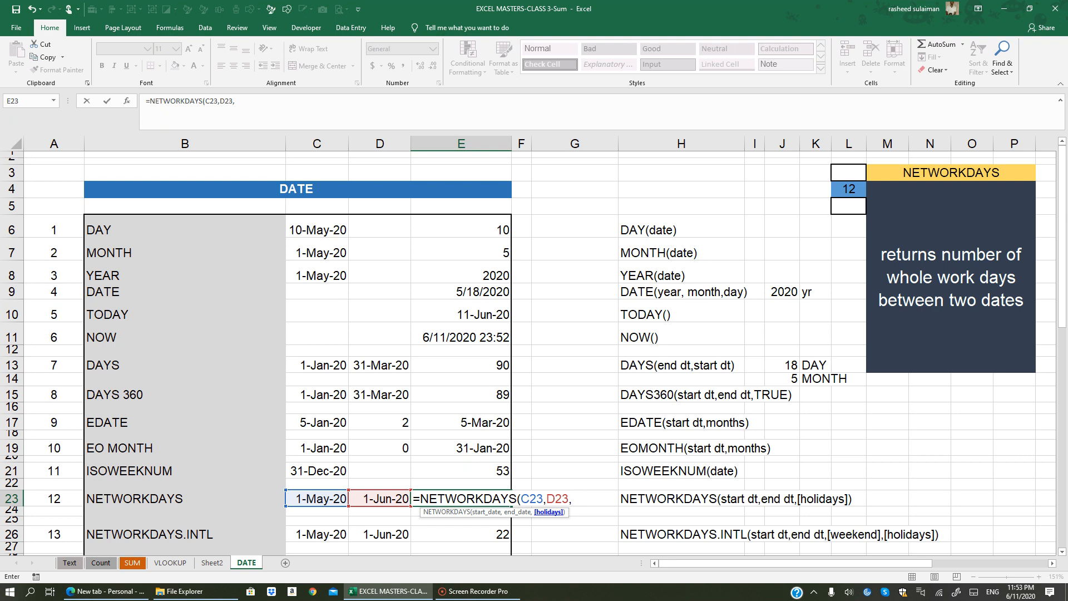
{"action": "key", "text": "BackSpace"}
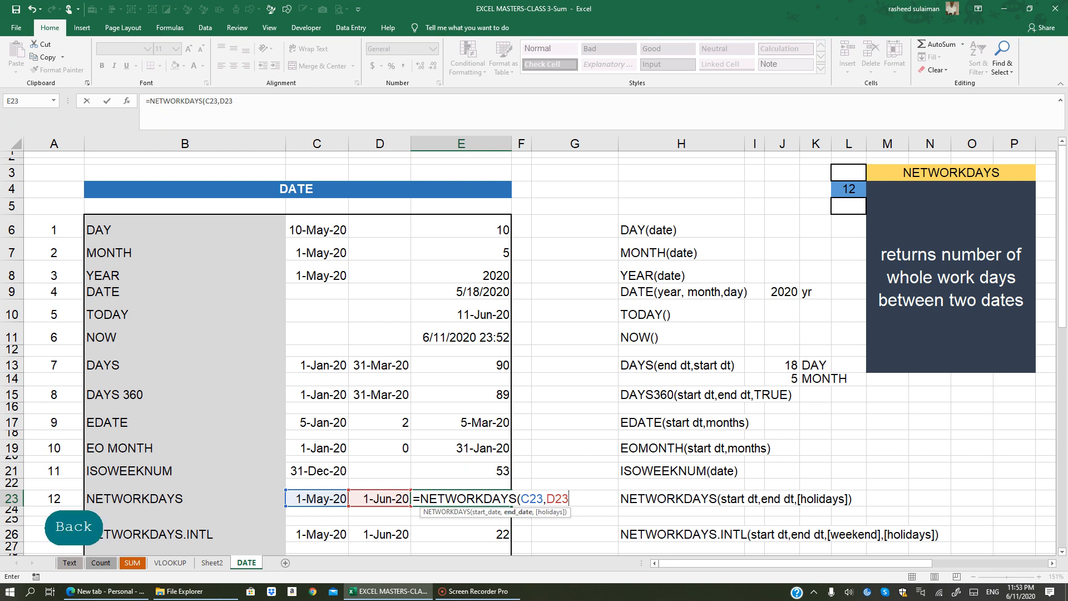
{"action": "type", "text": ")"}
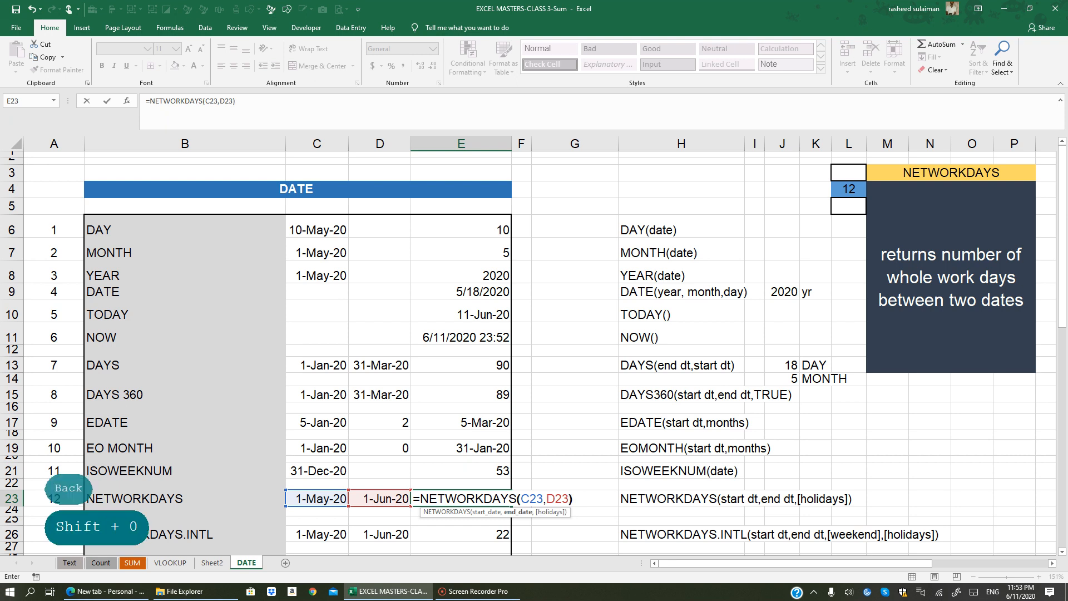
{"action": "key", "text": "Return"}
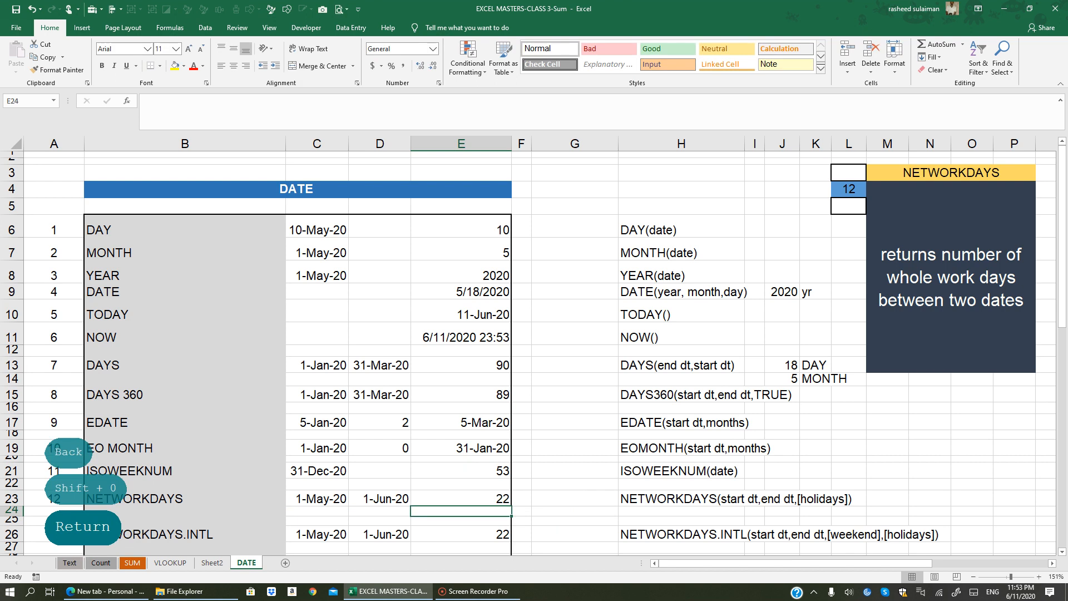
{"action": "left_click", "coordinate": [476, 499]}
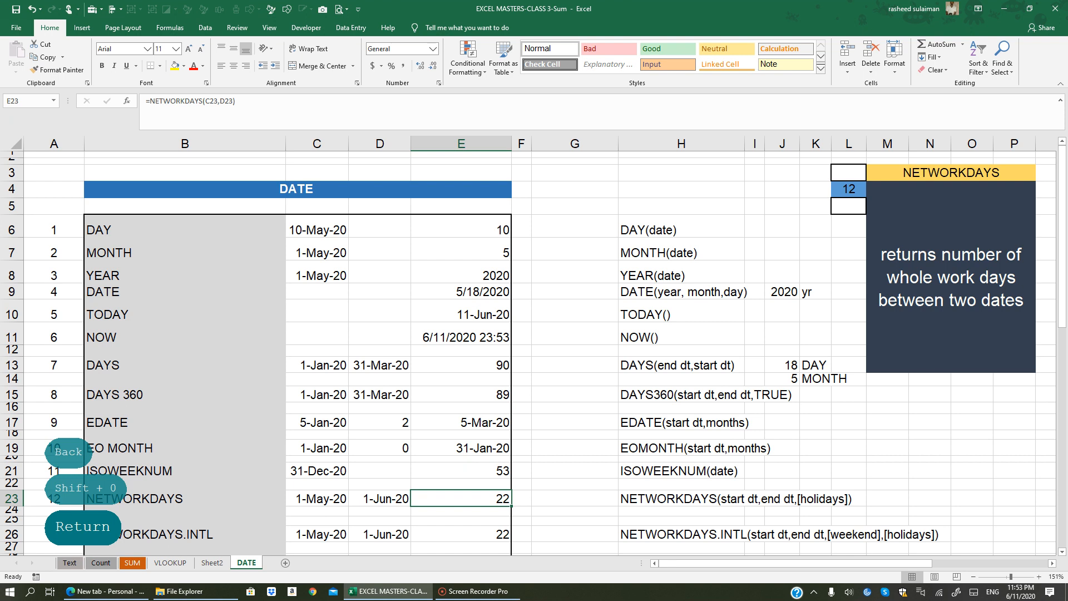
Step: Set the NETWORKDAYS start date in C23 to 1/1 and the end date in D23 to 1/7, and check the result
{"action": "left_click", "coordinate": [321, 499]}
{"action": "type", "text": "1/1"}
{"action": "key", "text": "Right"}
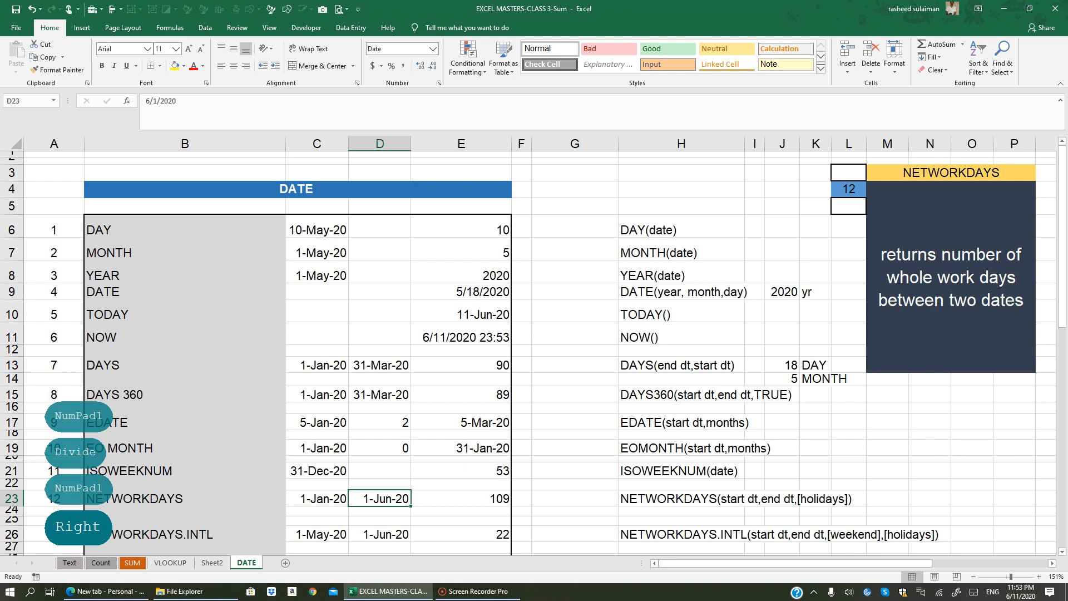
{"action": "type", "text": "1/7"}
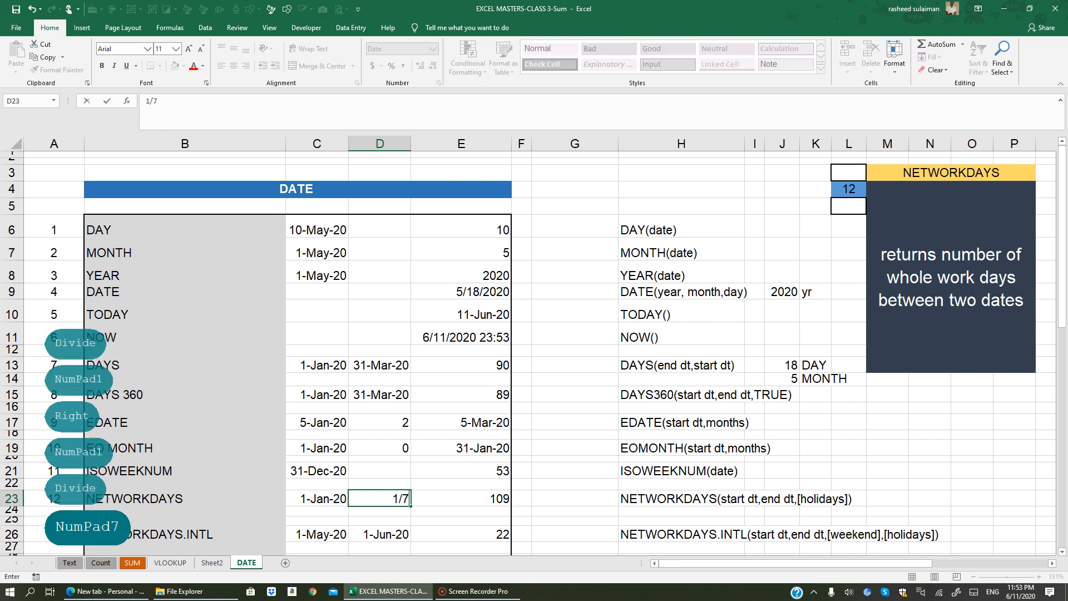
{"action": "key", "text": "Return"}
{"action": "left_click", "coordinate": [473, 497]}
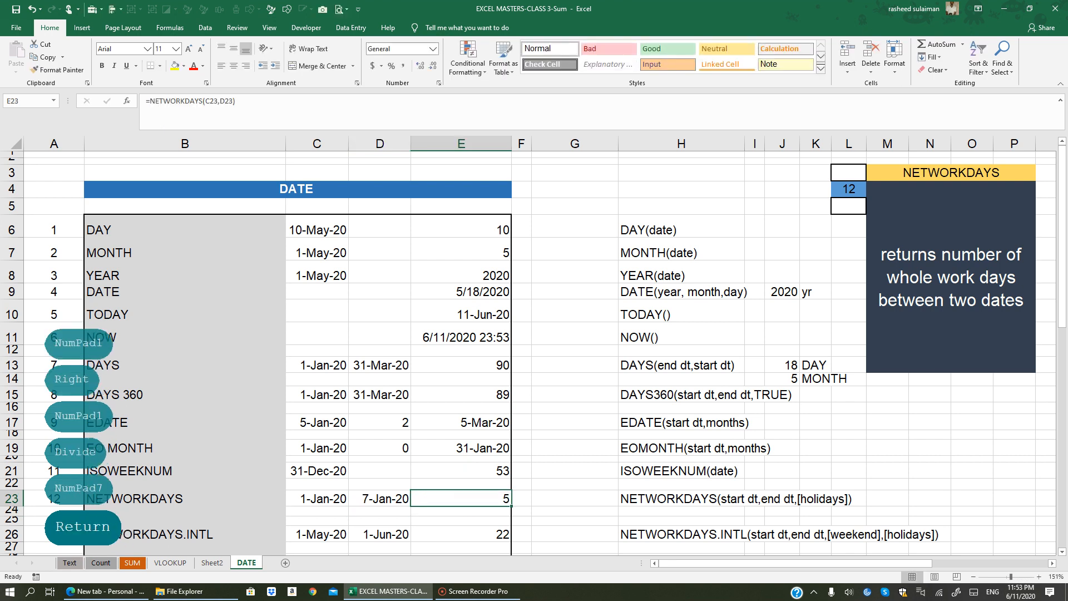
Step: Open the system calendar and go back from June to January 2020
{"action": "left_click", "coordinate": [1020, 591]}
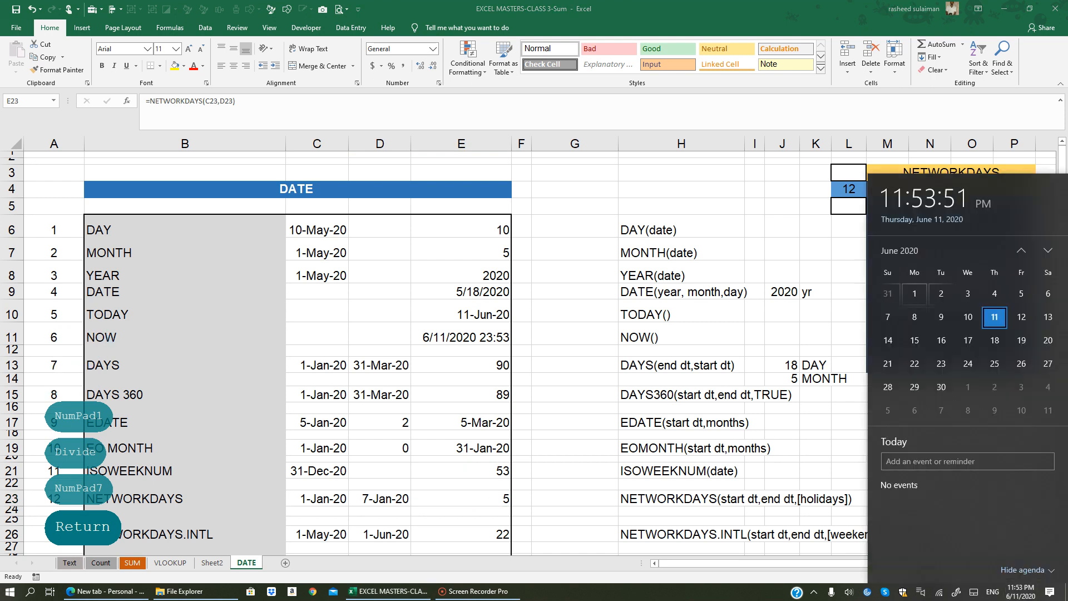
{"action": "left_click", "coordinate": [1021, 249]}
{"action": "left_click", "coordinate": [1020, 250]}
{"action": "left_click", "coordinate": [1020, 250]}
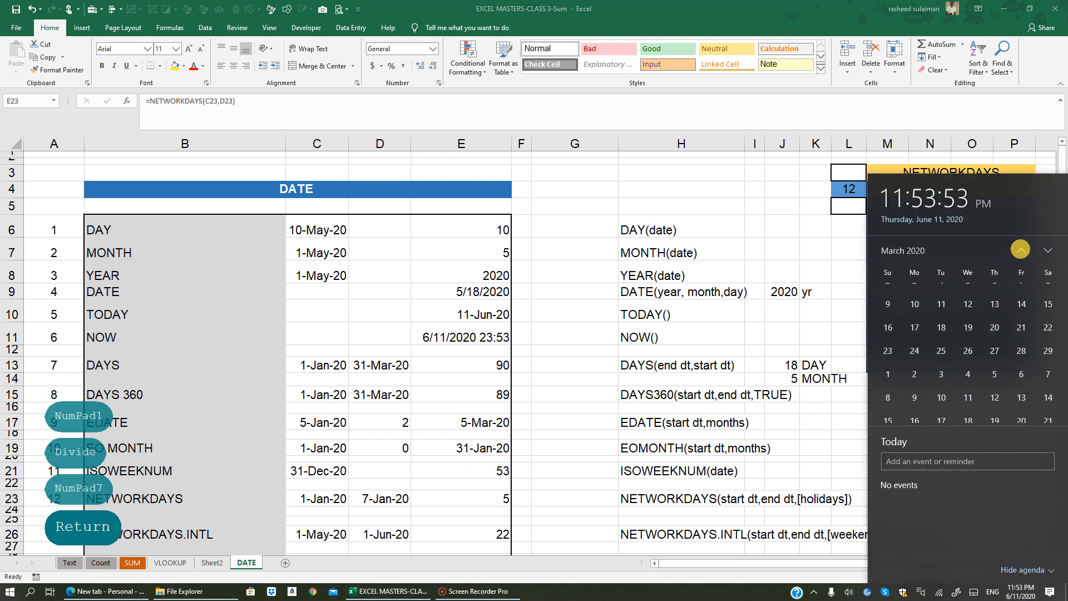
{"action": "left_click", "coordinate": [1021, 250]}
{"action": "left_click", "coordinate": [1020, 250]}
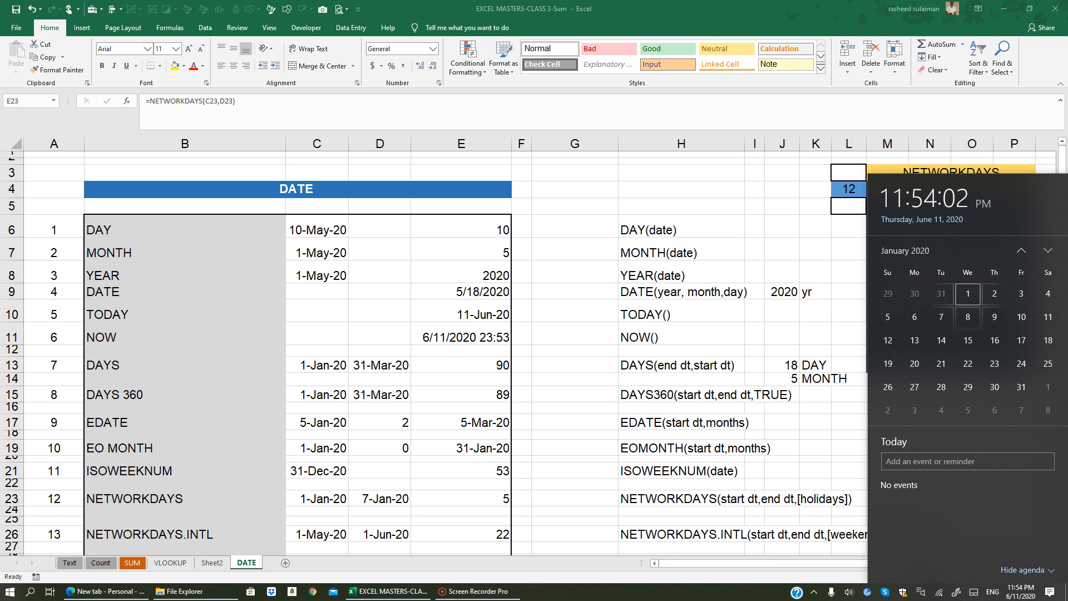
Step: Step through the days from 1 to 7 January 2020 in the calendar to tell workdays from weekend days
{"action": "key", "text": "Right"}
{"action": "key", "text": "Right"}
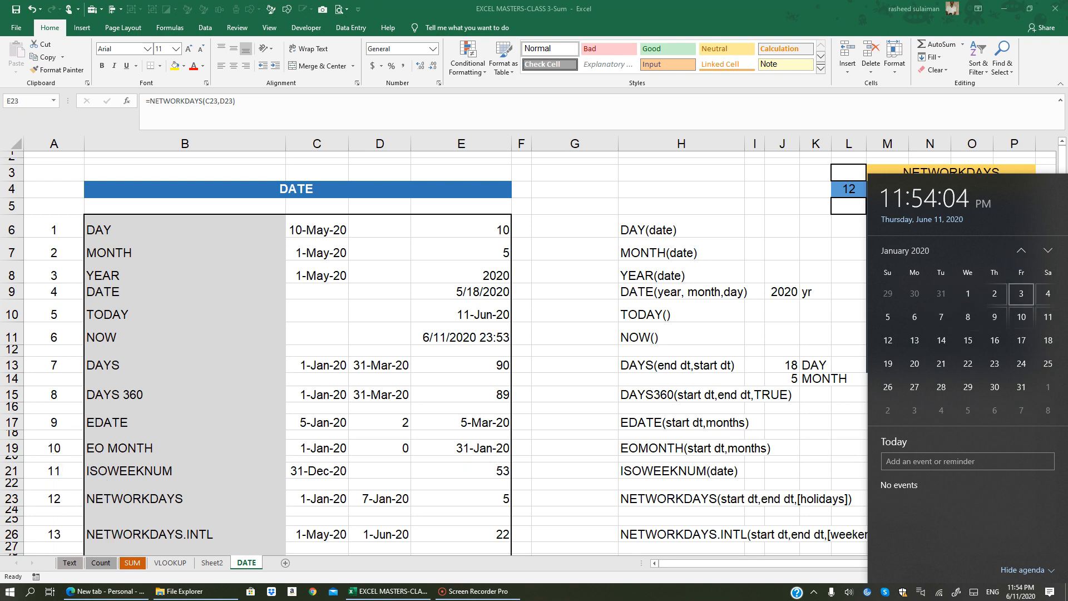
{"action": "key", "text": "Right"}
{"action": "key", "text": "Right"}
{"action": "key", "text": "Right"}
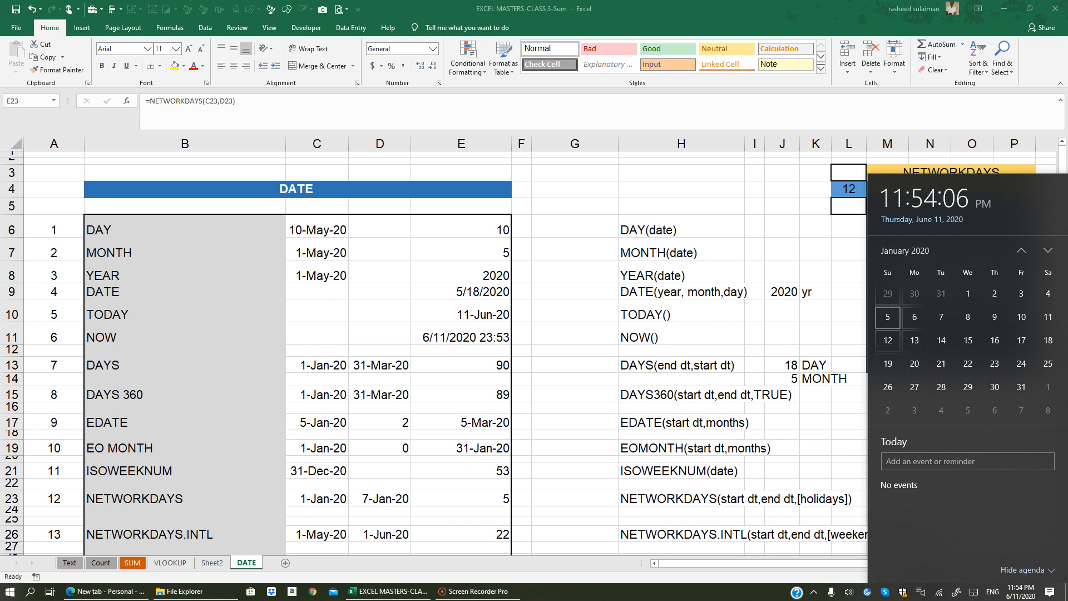
{"action": "key", "text": "Right"}
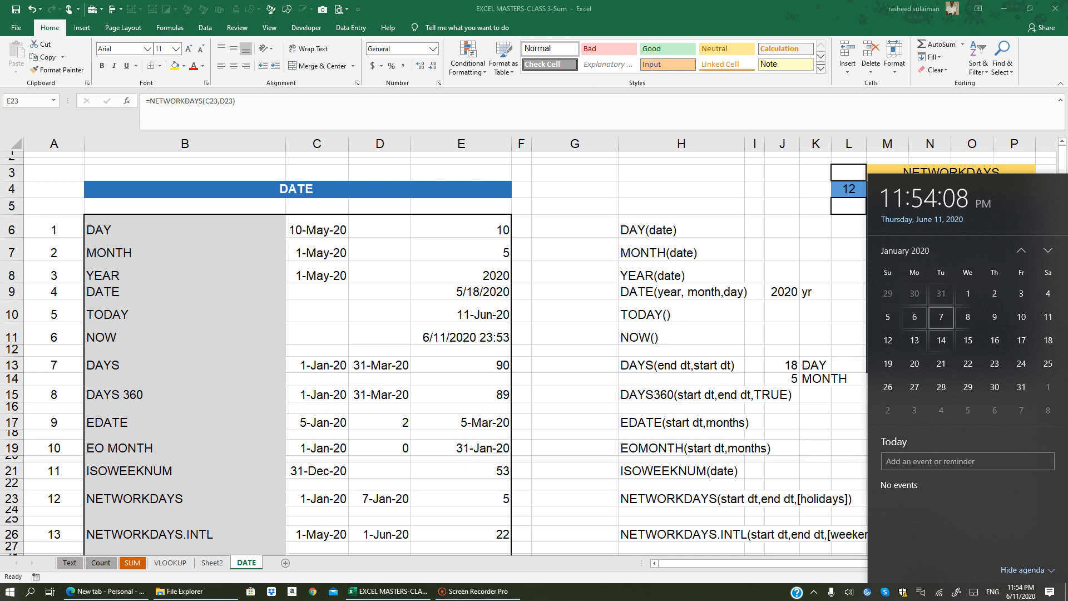
{"action": "key", "text": "Up"}
{"action": "key", "text": "Right"}
{"action": "key", "text": "Right"}
{"action": "key", "text": "Right"}
{"action": "key", "text": "Right"}
{"action": "key", "text": "Right"}
{"action": "key", "text": "Right"}
{"action": "key", "text": "Right"}
{"action": "key", "text": "Down"}
{"action": "key", "text": "Right"}
{"action": "key", "text": "Right"}
{"action": "key", "text": "Right"}
{"action": "key", "text": "Right"}
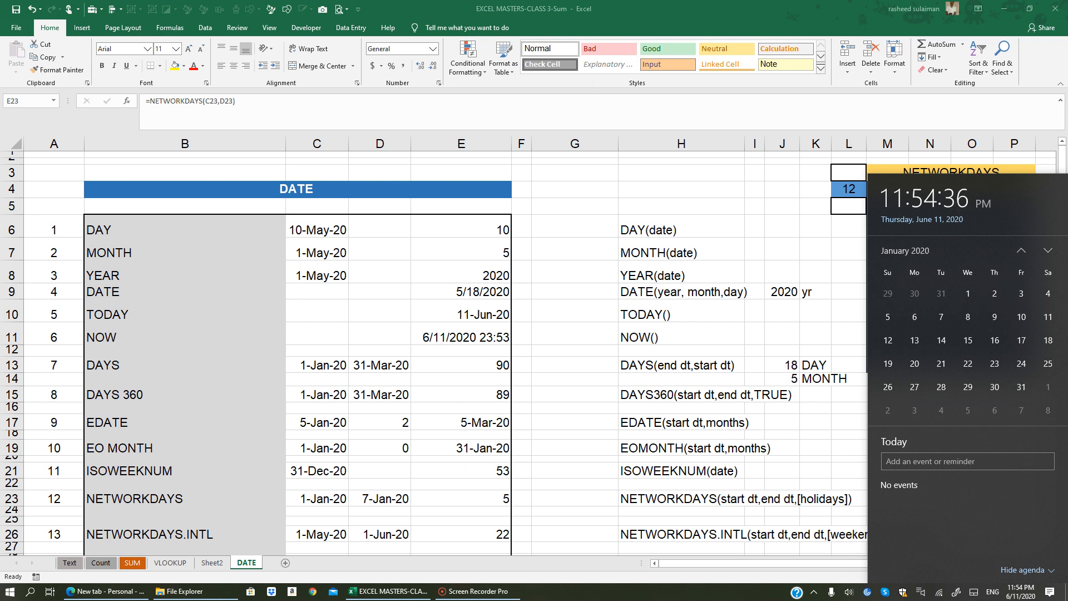
Step: Set the NETWORKDAYS end date in cell D23 to 1/5 and check the result
{"action": "left_click", "coordinate": [382, 499]}
{"action": "left_click", "coordinate": [382, 498]}
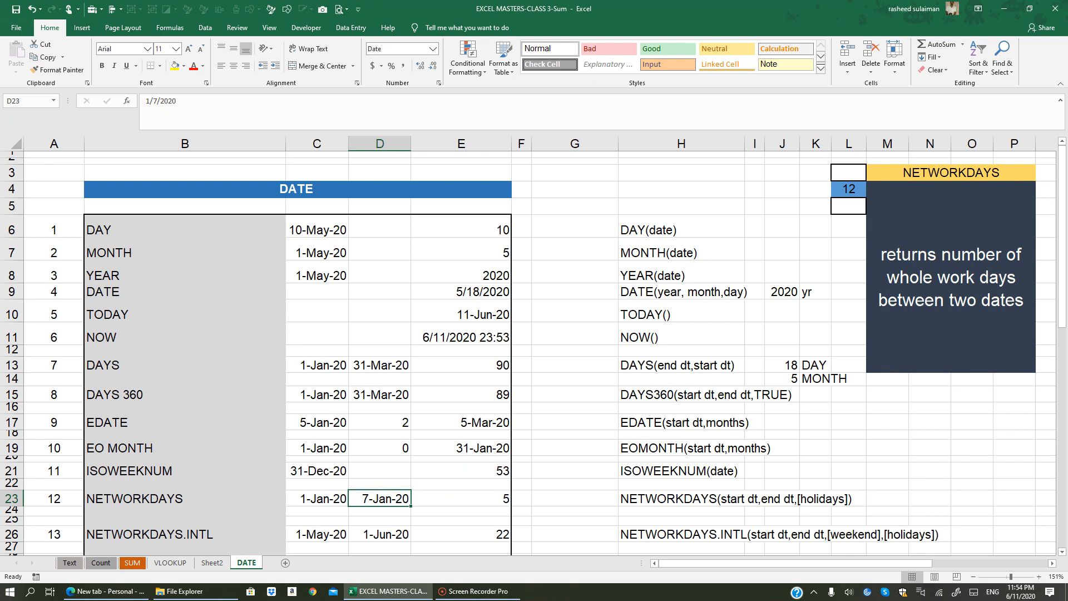
{"action": "type", "text": "1/5"}
{"action": "key", "text": "Return"}
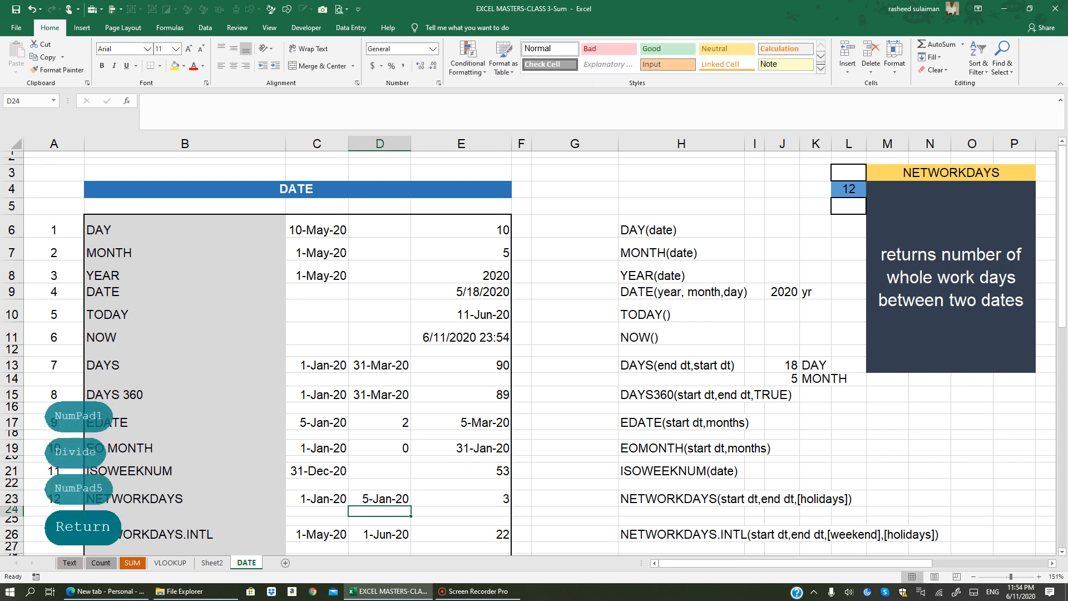
Step: Re-enter the formula =NETWORKDAYS(C23,D23,G13) in cell E23, using the HOLIDAY date in G13 as the holidays argument
{"action": "left_click", "coordinate": [452, 498]}
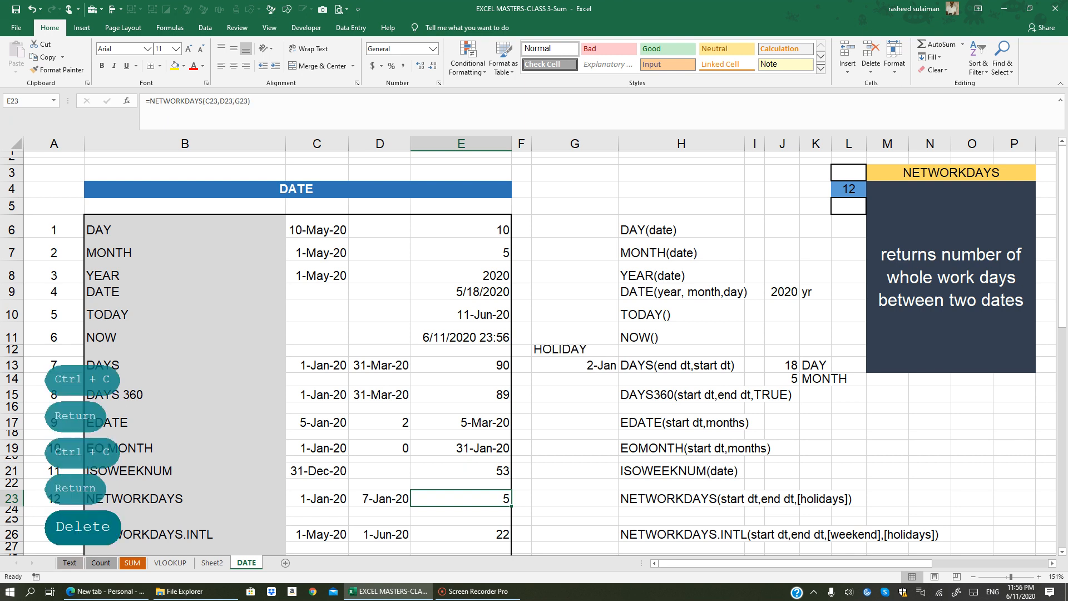
{"action": "type", "text": "=N"}
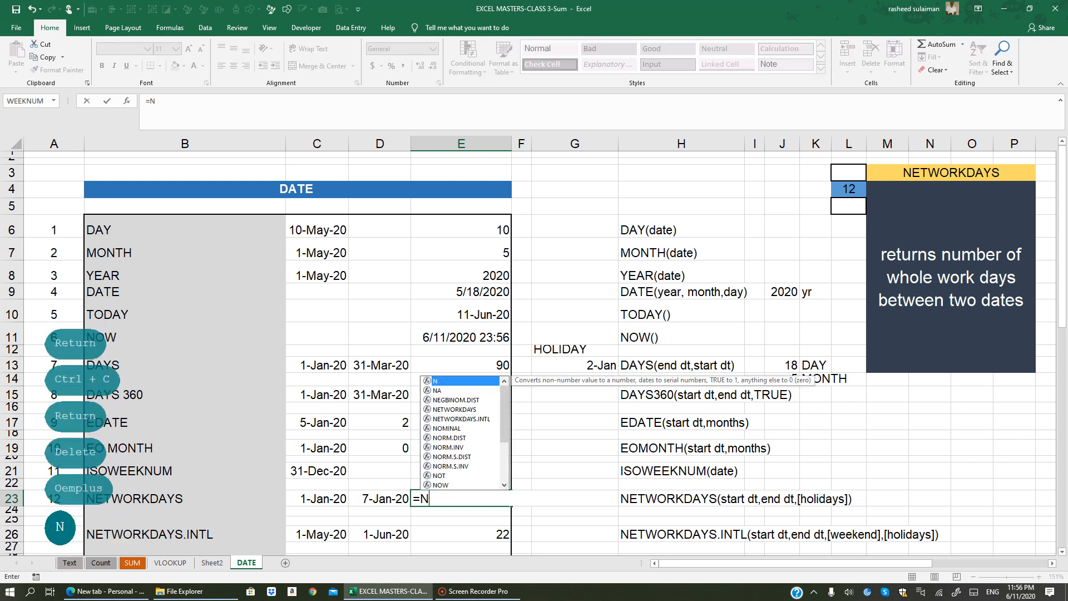
{"action": "type", "text": "ETWORD"}
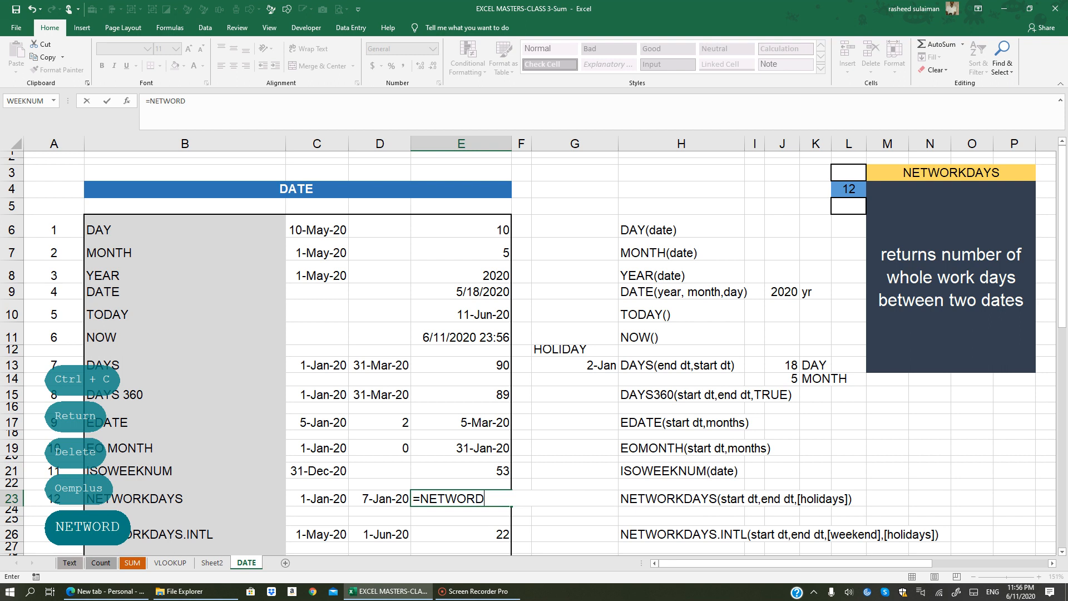
{"action": "key", "text": "BackSpace"}
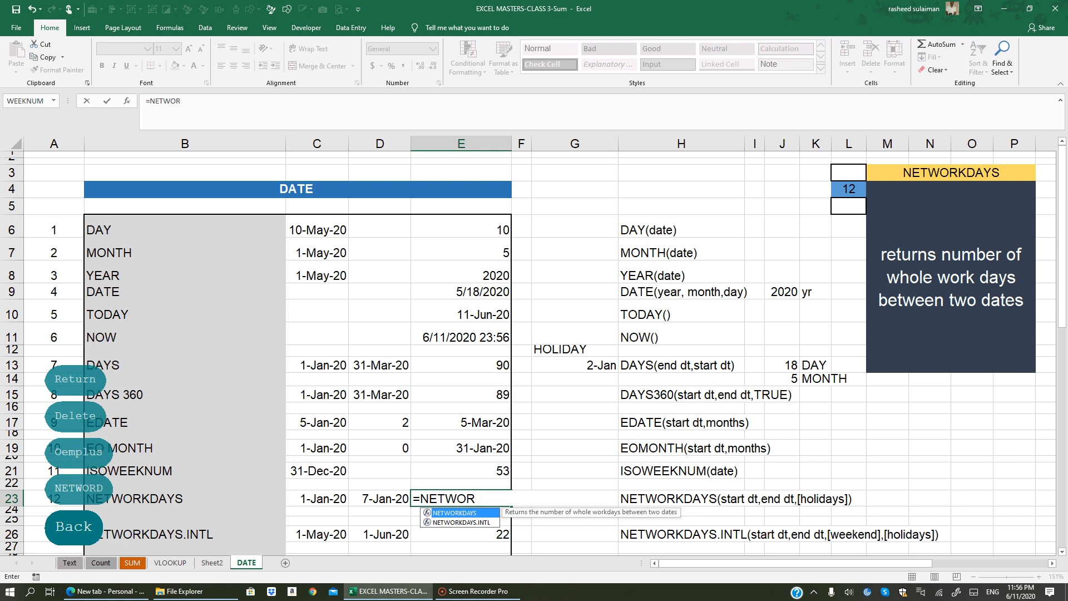
{"action": "key", "text": "Tab"}
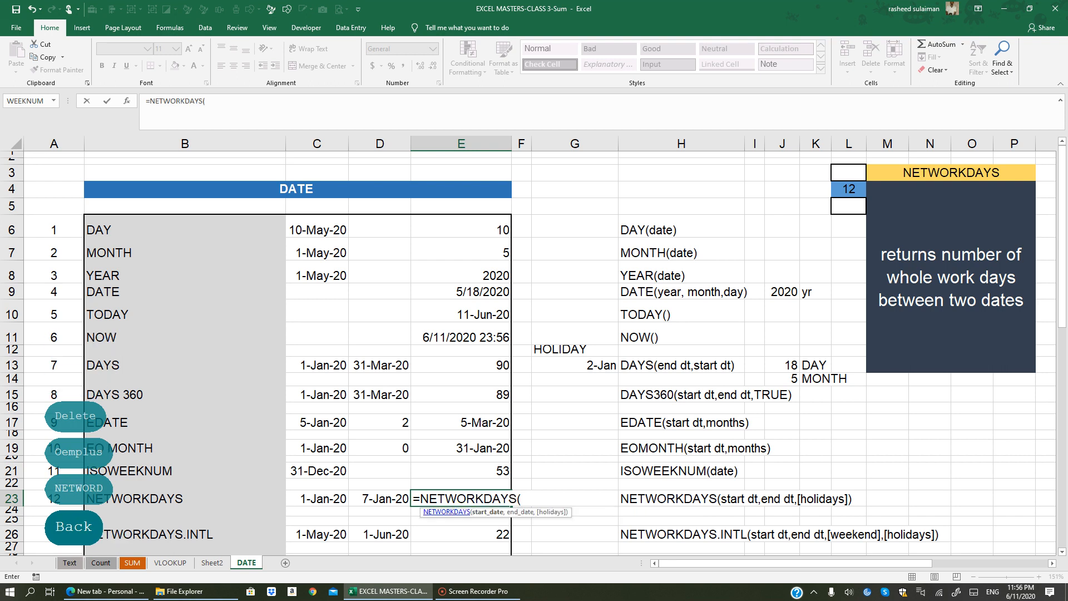
{"action": "left_click", "coordinate": [330, 499]}
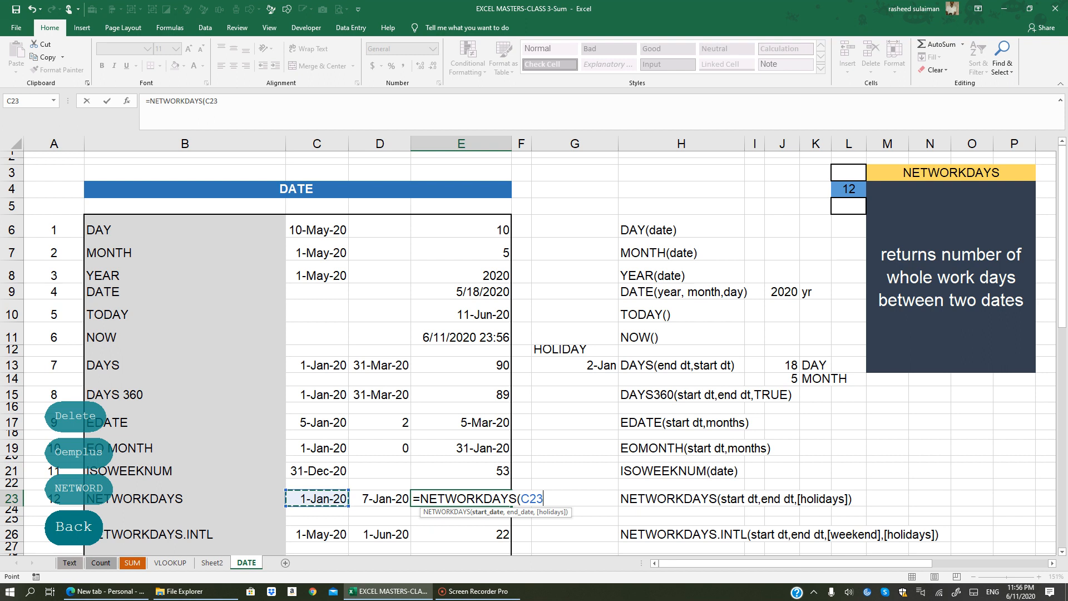
{"action": "type", "text": ","}
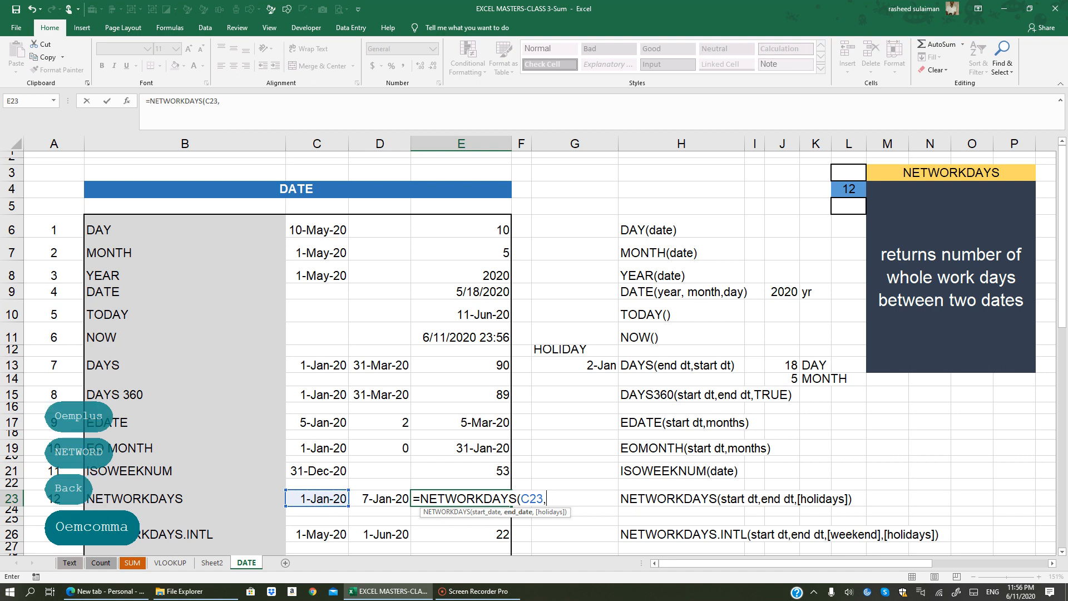
{"action": "left_click", "coordinate": [375, 498]}
{"action": "type", "text": ","}
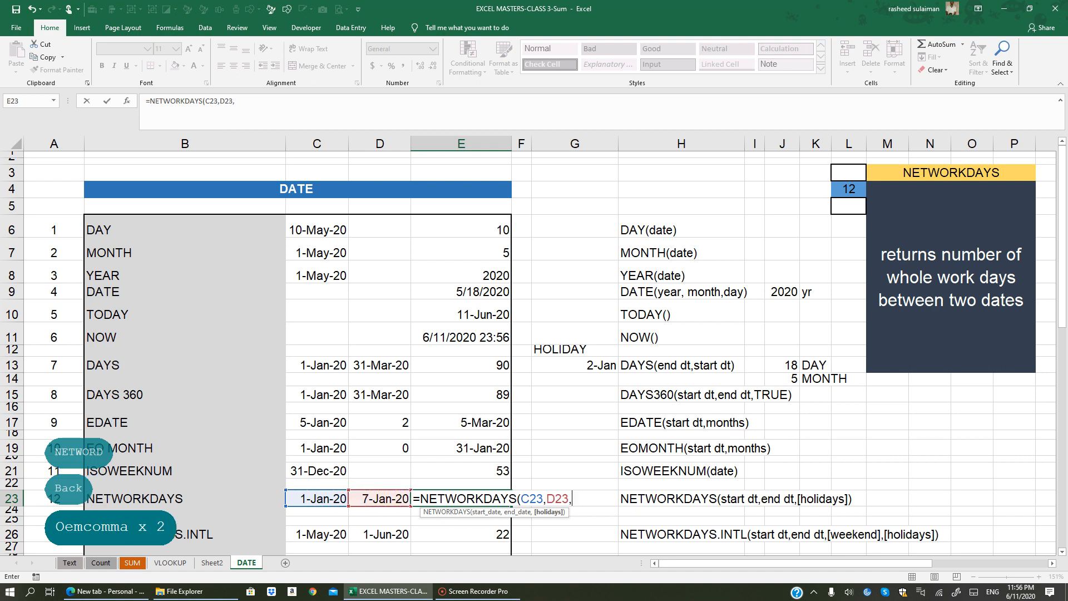
{"action": "left_click", "coordinate": [575, 365]}
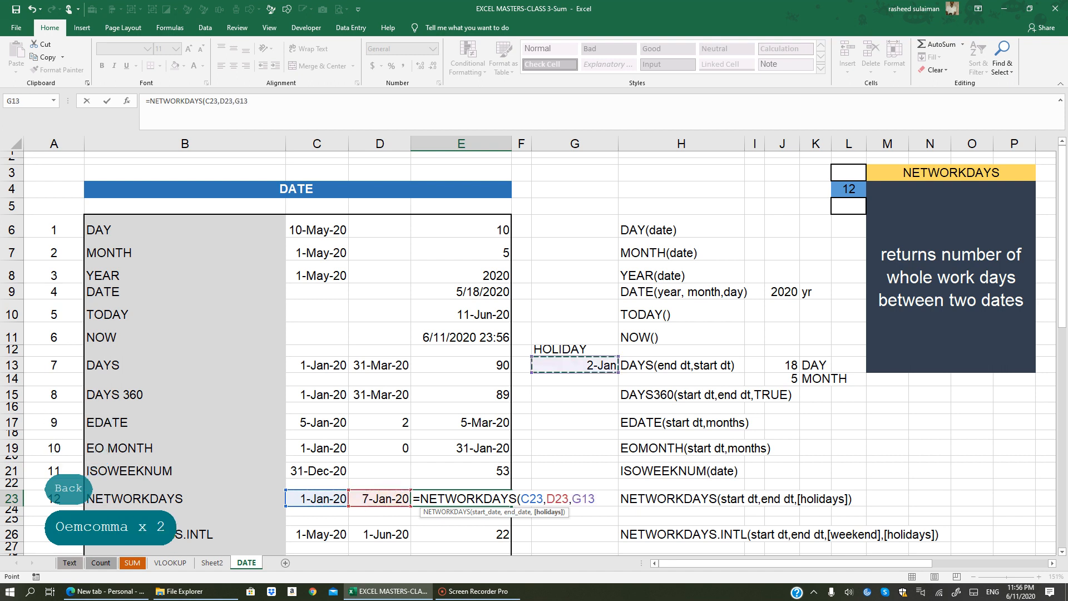
{"action": "type", "text": ")"}
{"action": "key", "text": "Return"}
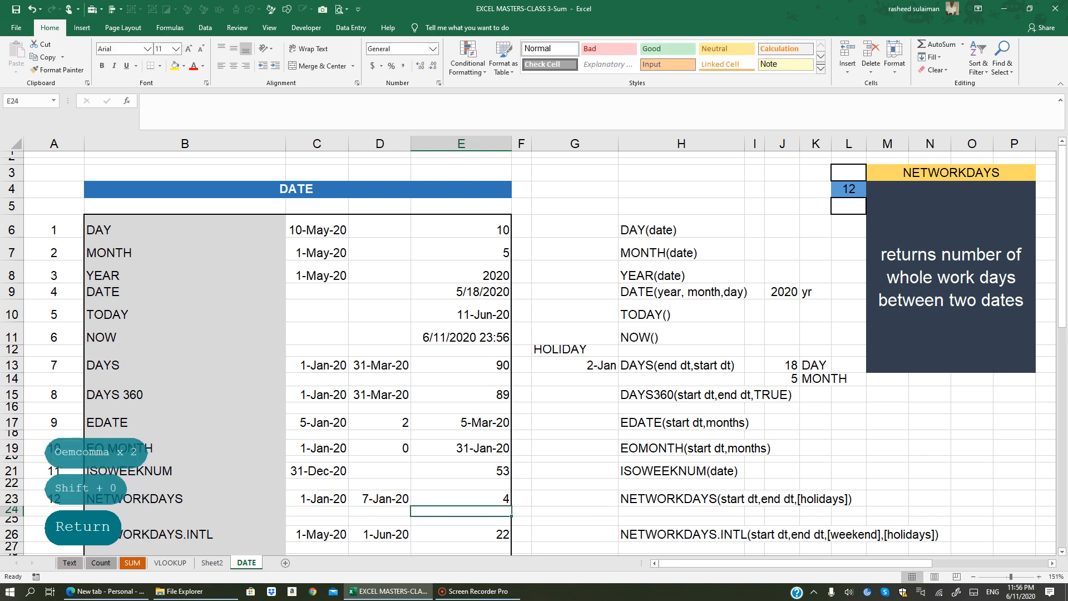
{"action": "left_click", "coordinate": [465, 497]}
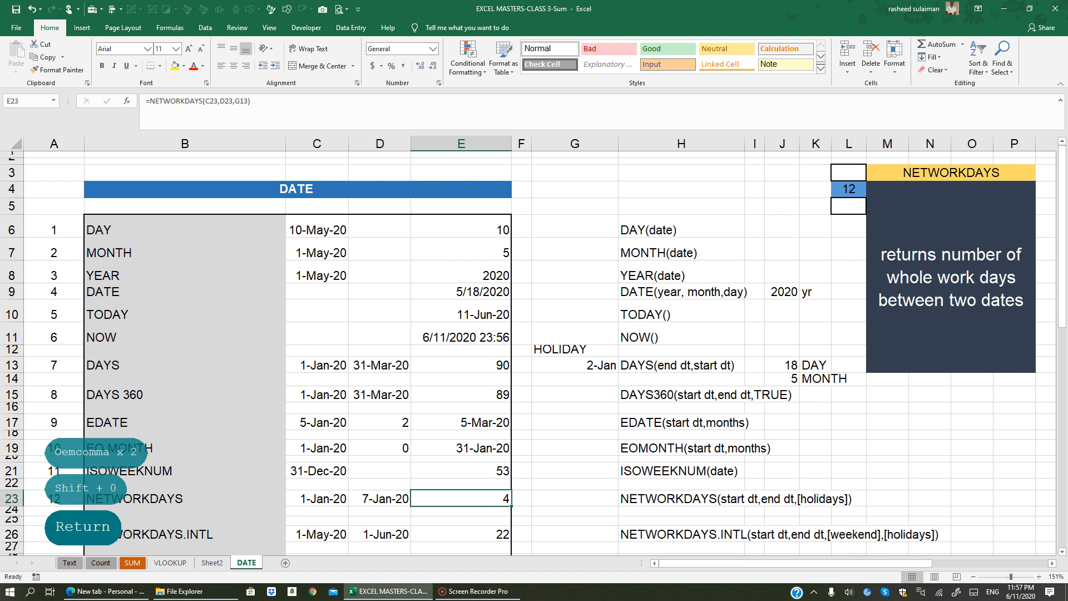
Step: Set the end date in cell D23 to 1/5 and check the E23 result against the holiday date in G13
{"action": "left_click", "coordinate": [372, 498]}
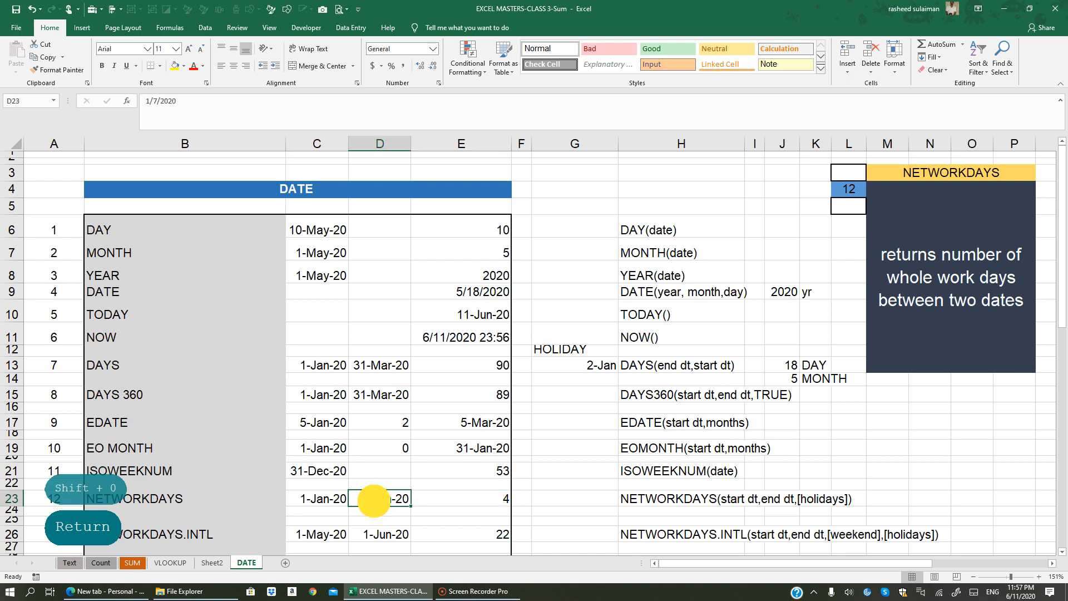
{"action": "type", "text": "1/5"}
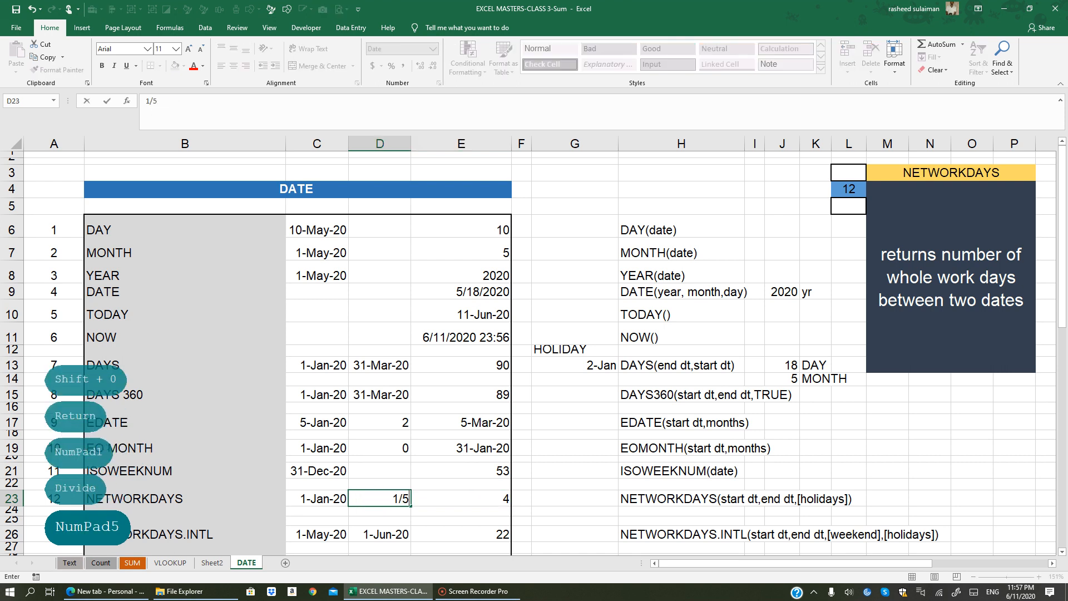
{"action": "key", "text": "Return"}
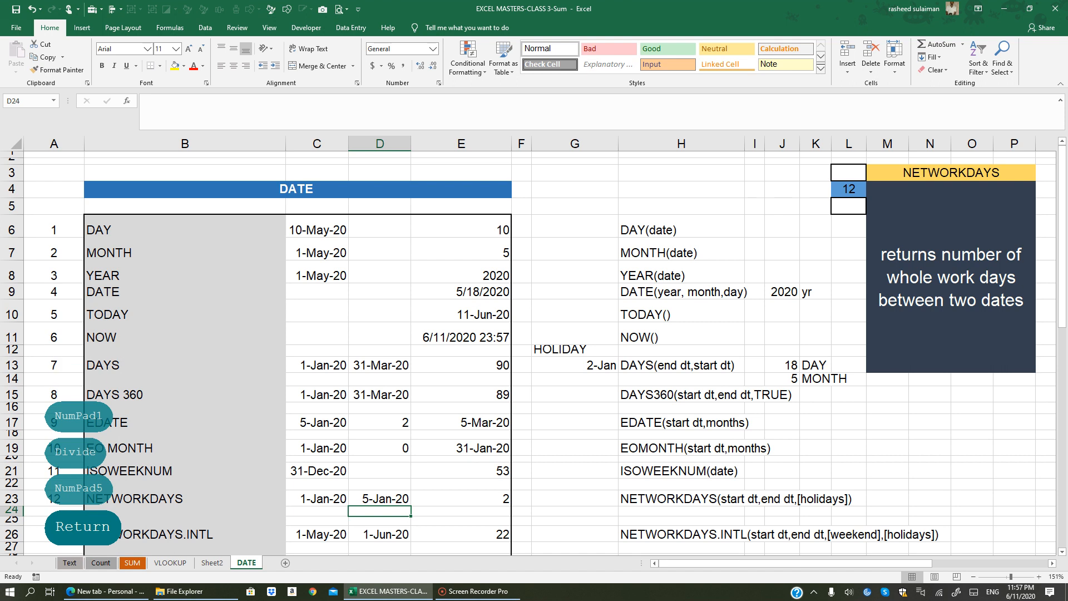
{"action": "left_click", "coordinate": [484, 495]}
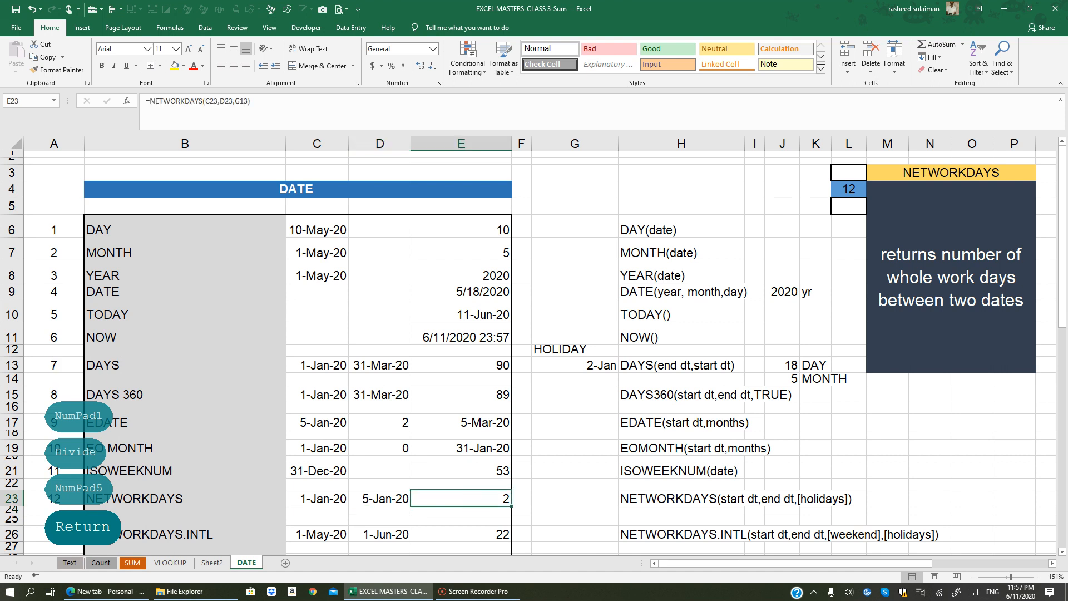
{"action": "left_click", "coordinate": [576, 366]}
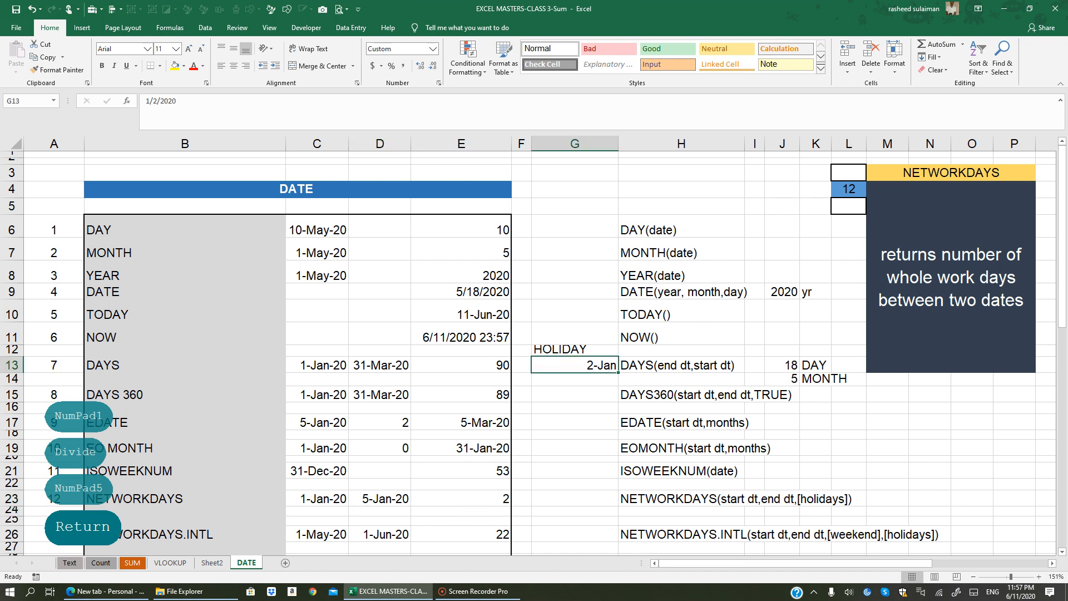
{"action": "left_click", "coordinate": [478, 498]}
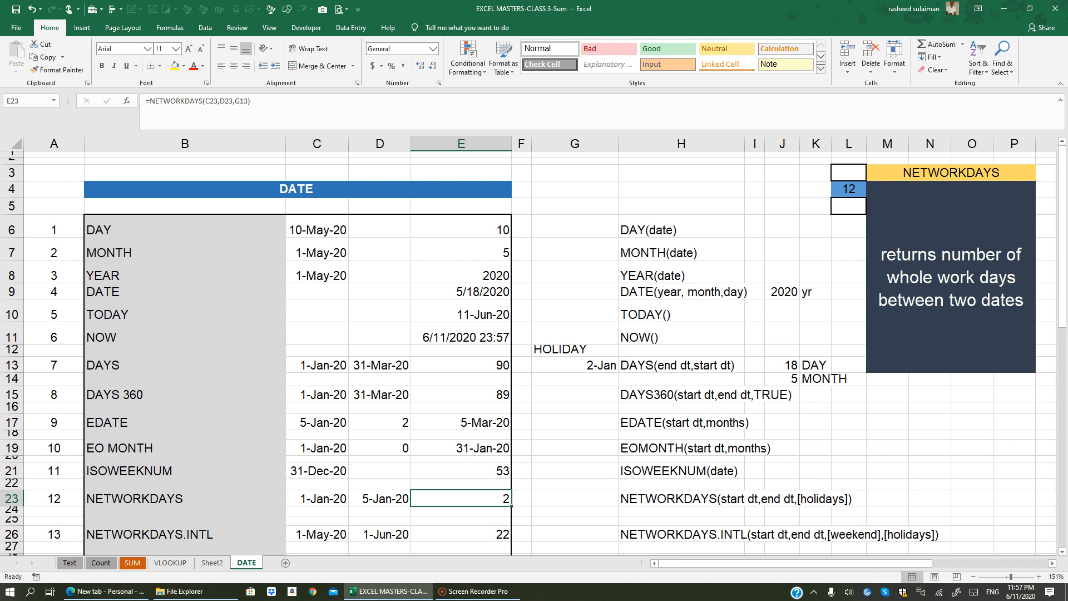
{"action": "left_click", "coordinate": [451, 534]}
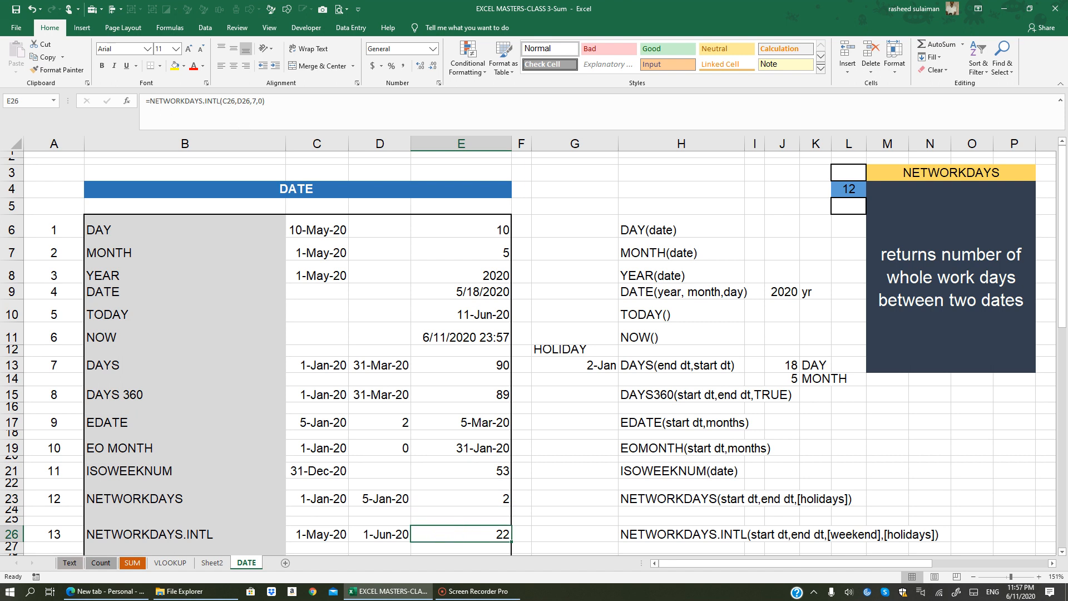
{"action": "type", "text": "="}
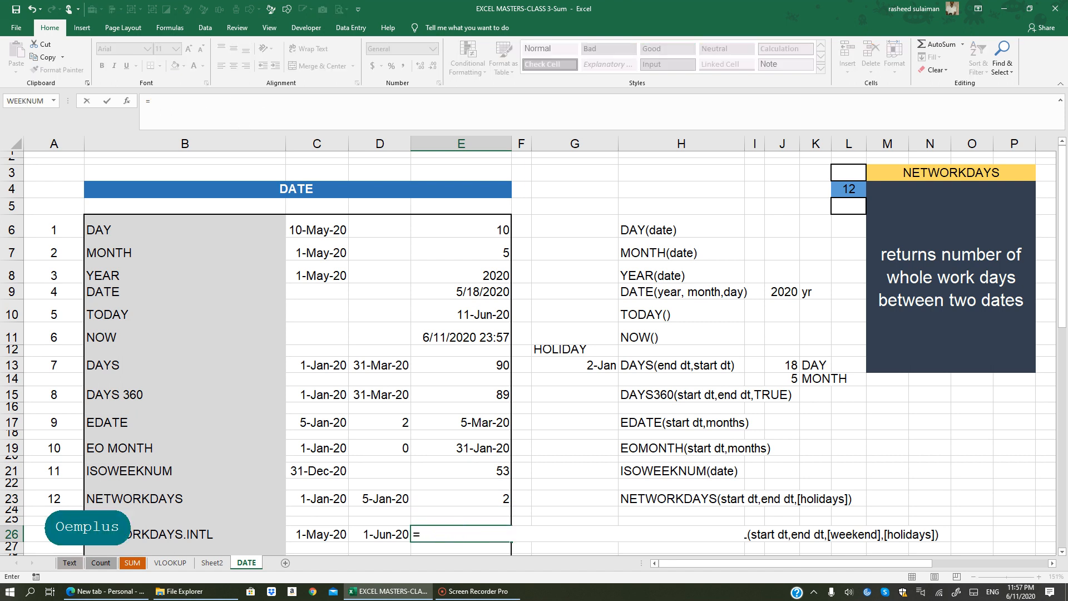
{"action": "type", "text": "NET"}
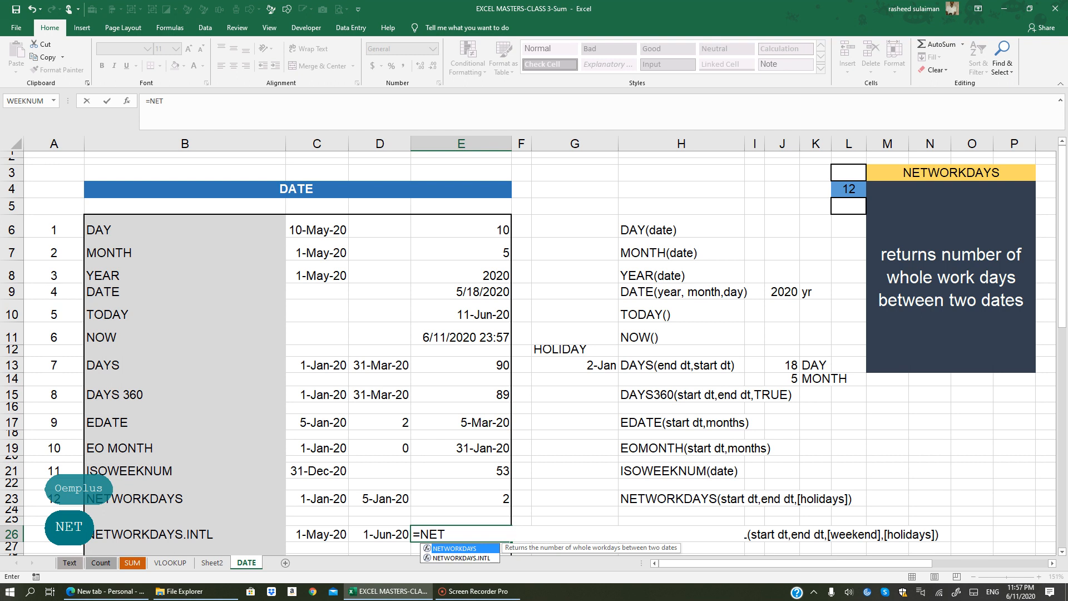
{"action": "key", "text": "BackSpace"}
{"action": "key", "text": "BackSpace"}
{"action": "key", "text": "BackSpace"}
{"action": "key", "text": "BackSpace"}
{"action": "key", "text": "BackSpace"}
{"action": "key", "text": "BackSpace"}
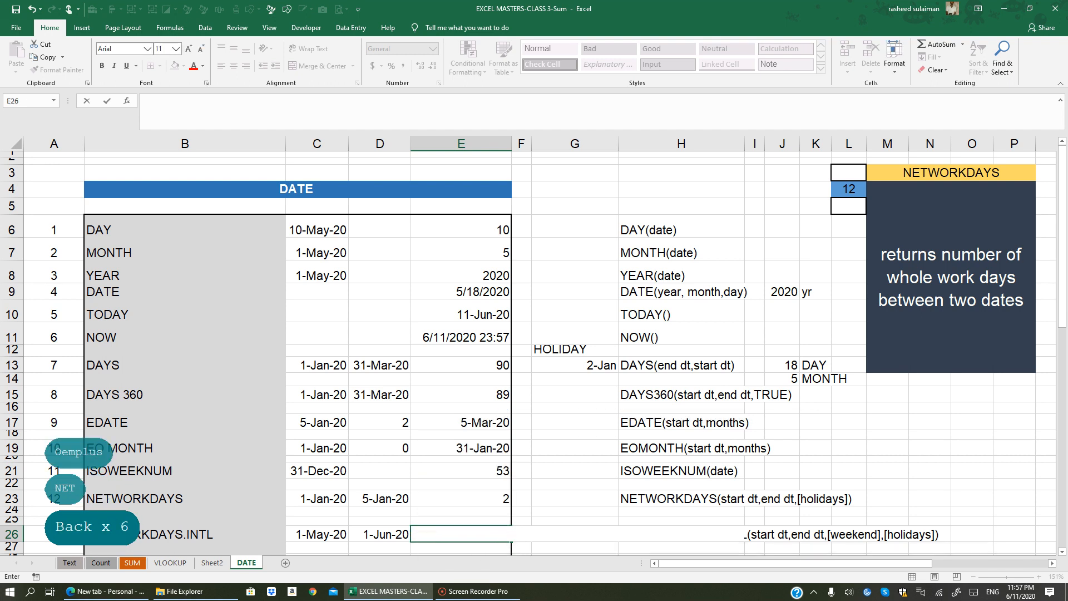
{"action": "left_click", "coordinate": [574, 499]}
Step: Set the function number in cell L4 to 13 to show the NETWORKDAYS.INTL description, and compare the NETWORKDAYS and NETWORKDAYS.INTL rows
{"action": "left_click", "coordinate": [843, 187]}
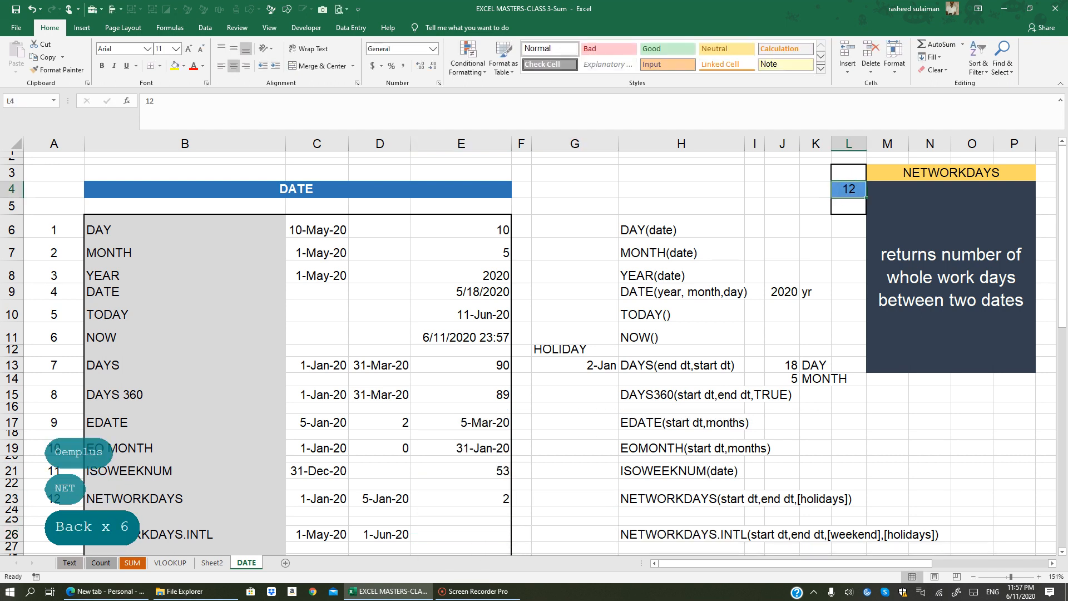
{"action": "type", "text": "13"}
{"action": "key", "text": "Return"}
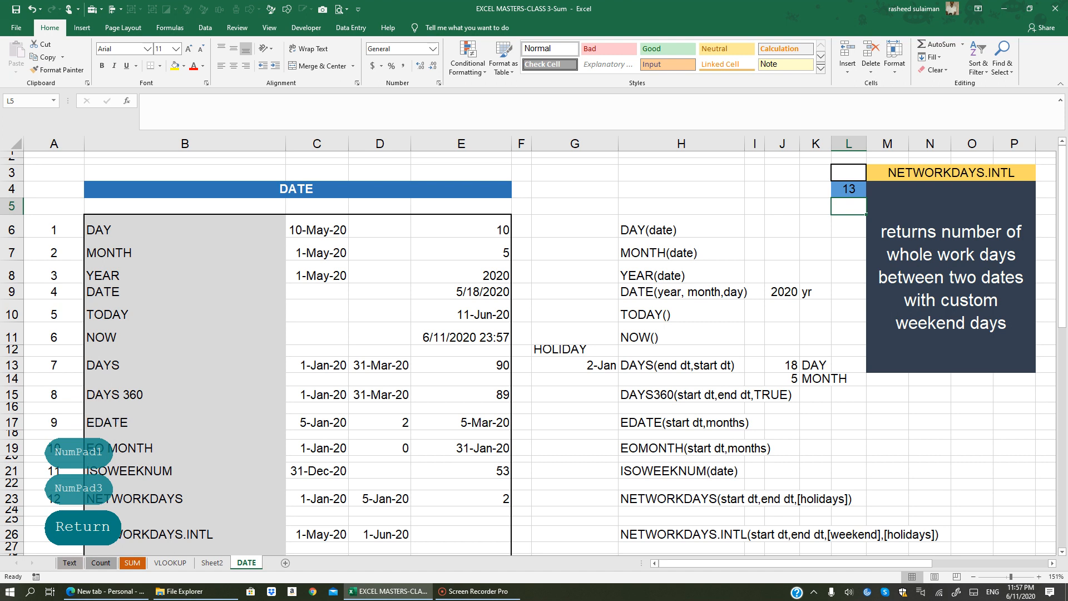
{"action": "left_click", "coordinate": [184, 498]}
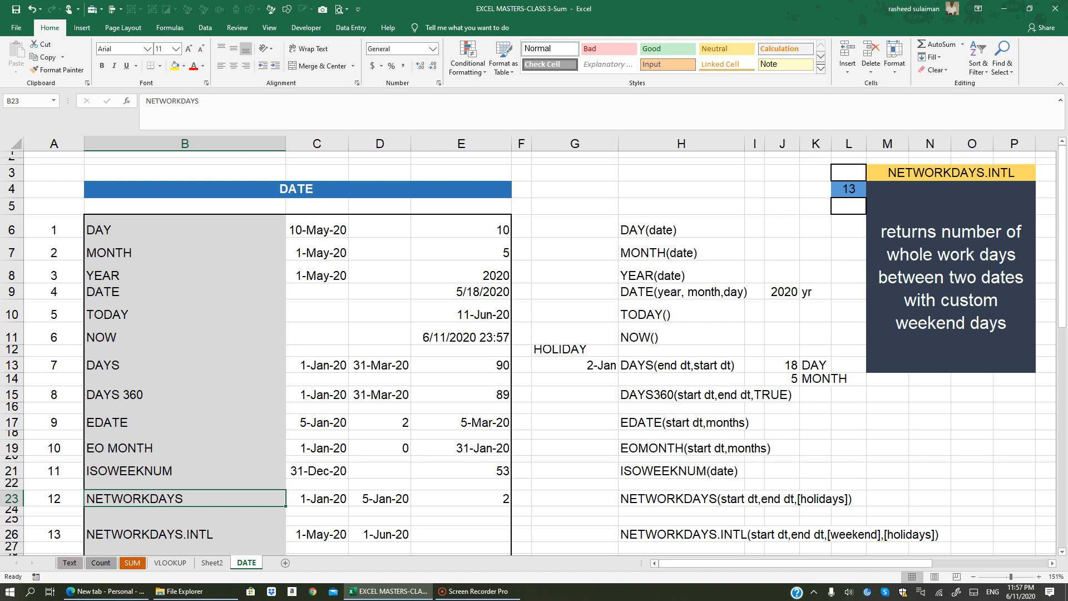
{"action": "left_click", "coordinate": [185, 547]}
{"action": "left_click", "coordinate": [149, 535]}
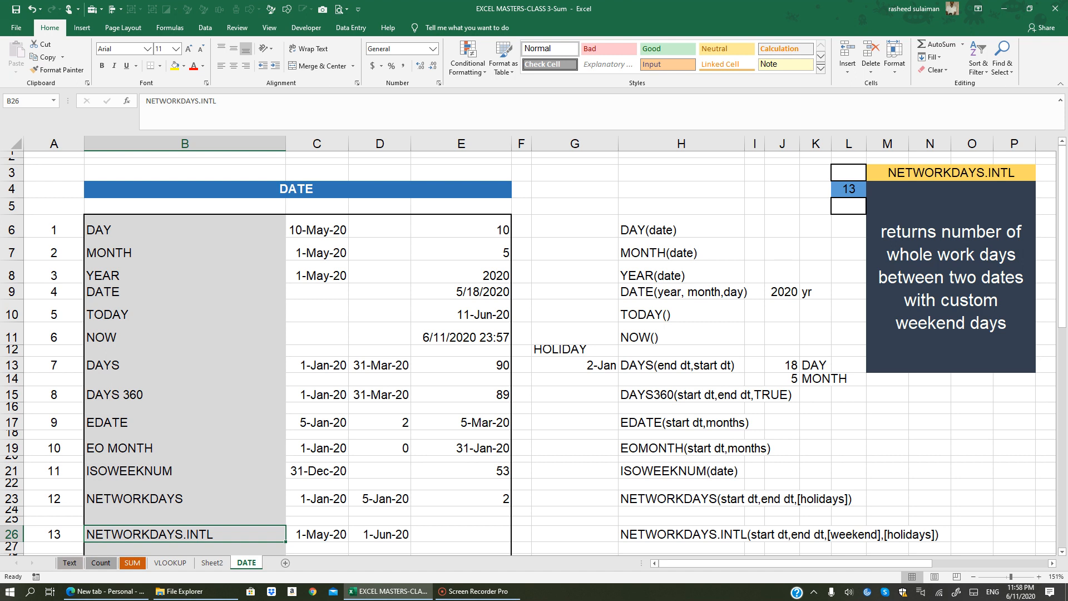
Step: Enter the formula =NETWORKDAYS.INTL(C26,D26,7) in cell E26, using weekend option 7 for Friday and Saturday
{"action": "left_click", "coordinate": [433, 534]}
{"action": "type", "text": "=N"}
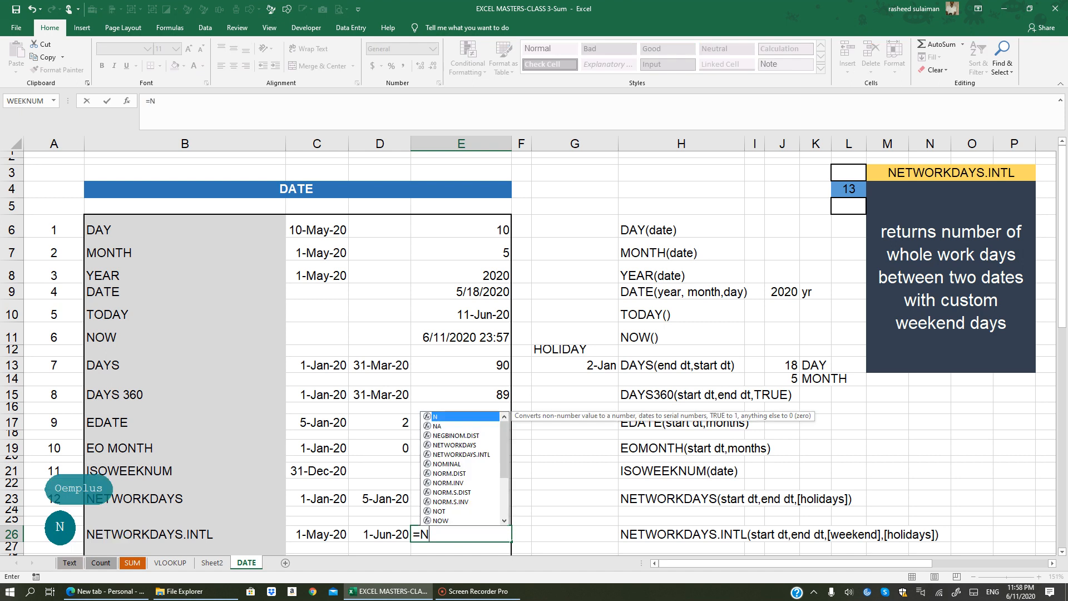
{"action": "type", "text": "ET"}
{"action": "key", "text": "Down"}
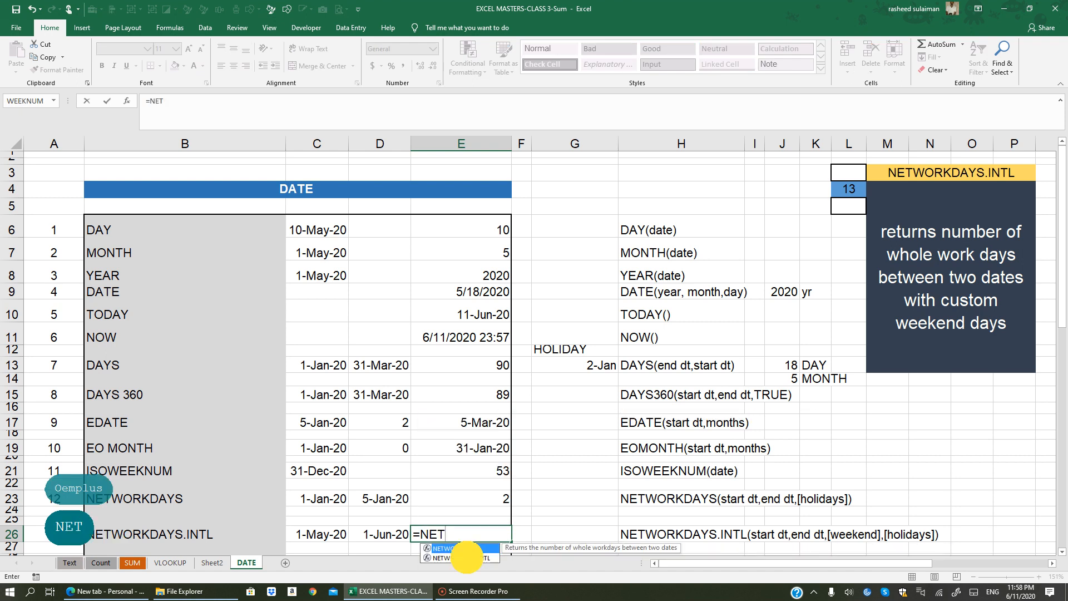
{"action": "key", "text": "Tab"}
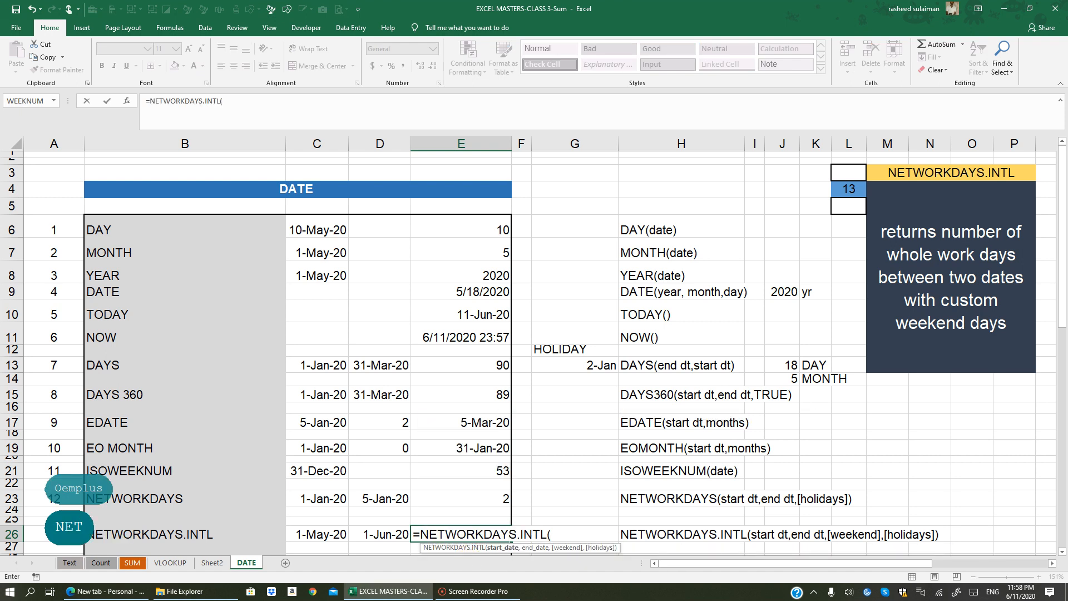
{"action": "left_click", "coordinate": [312, 533]}
{"action": "type", "text": ","}
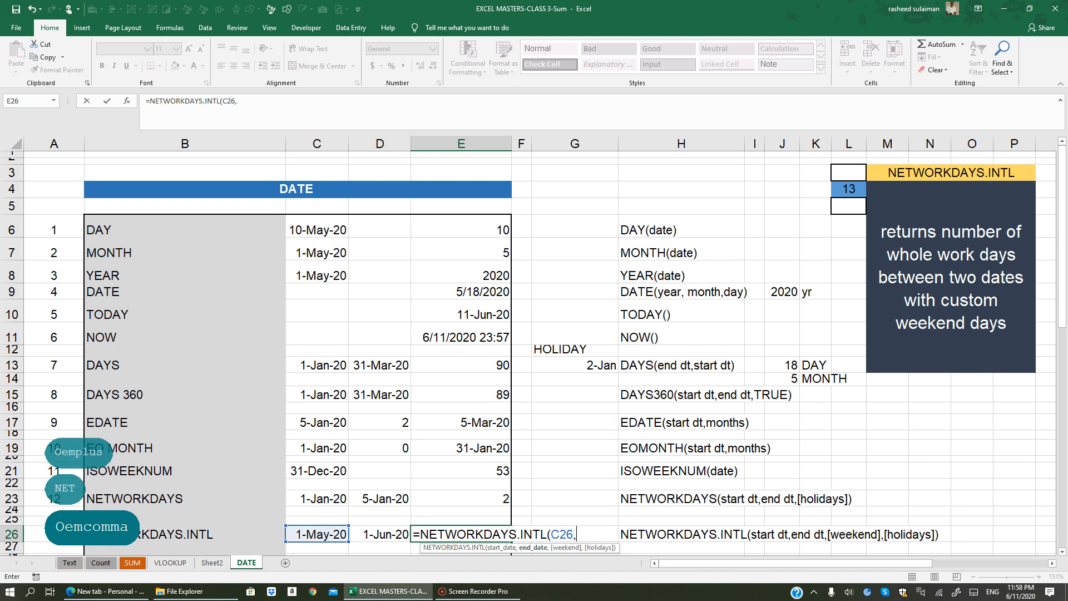
{"action": "left_click", "coordinate": [370, 536]}
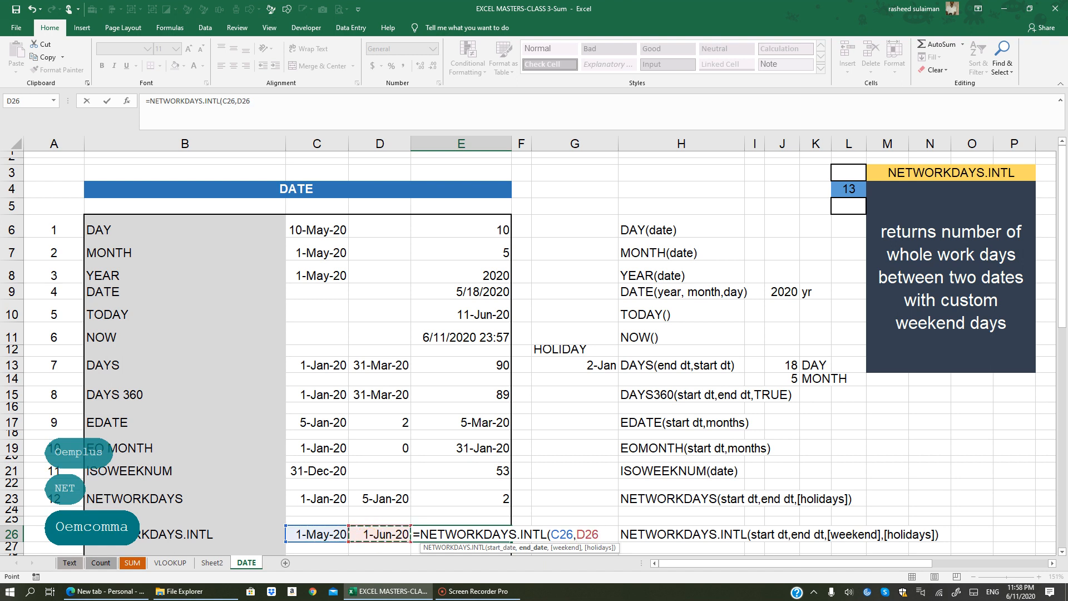
{"action": "type", "text": ","}
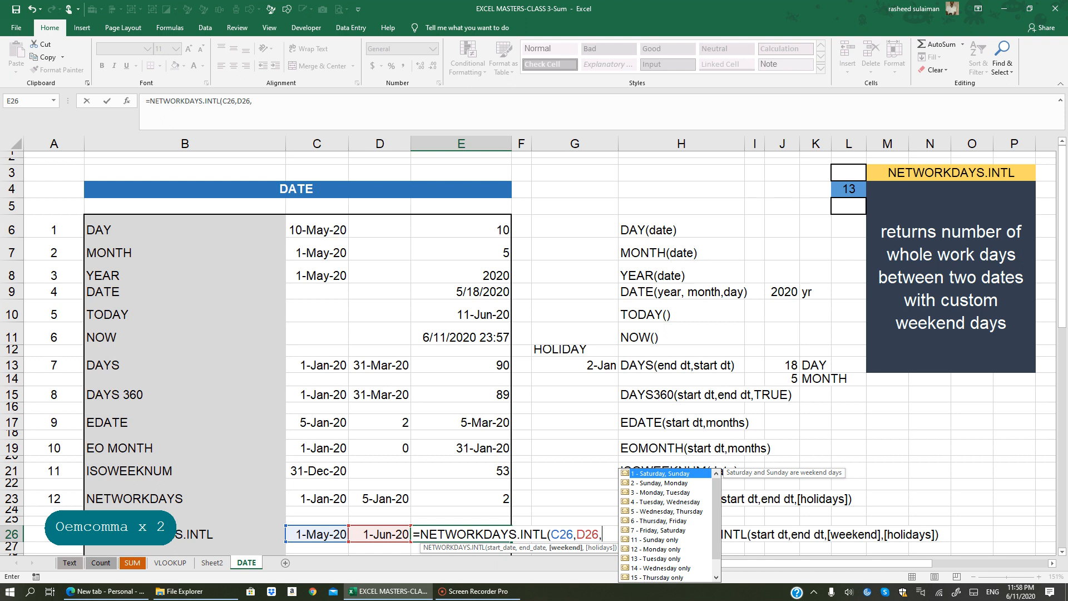
{"action": "type", "text": "7"}
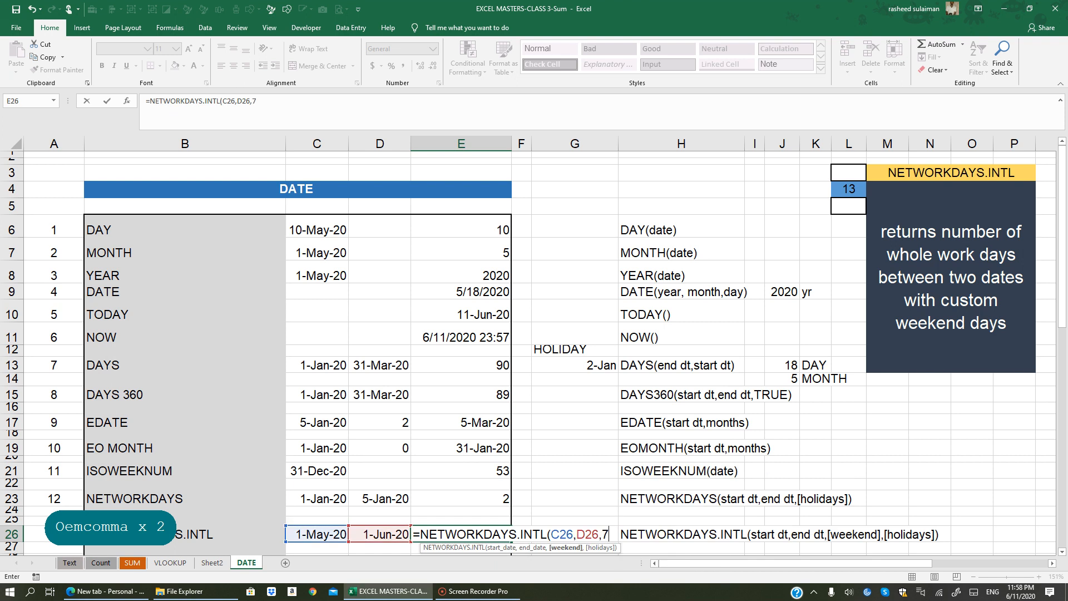
{"action": "type", "text": ")"}
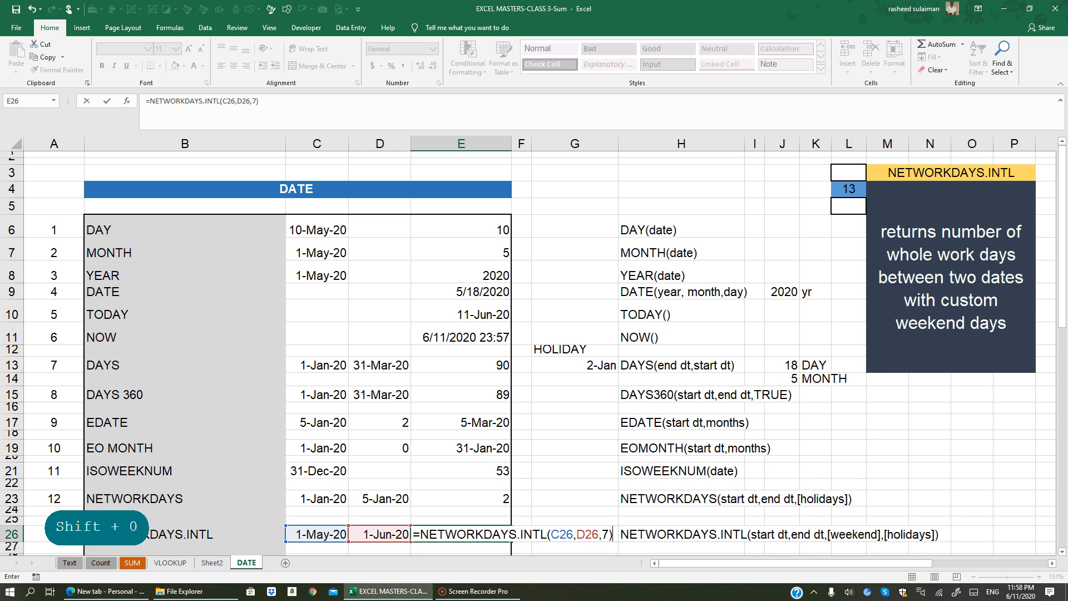
{"action": "key", "text": "Return"}
Step: Re-enter the cell E26 formula as =NETWORKDAYS.INTL(C26,D26,7,G13), adding the HOLIDAY date in G13 as the holidays argument
{"action": "left_click", "coordinate": [474, 534]}
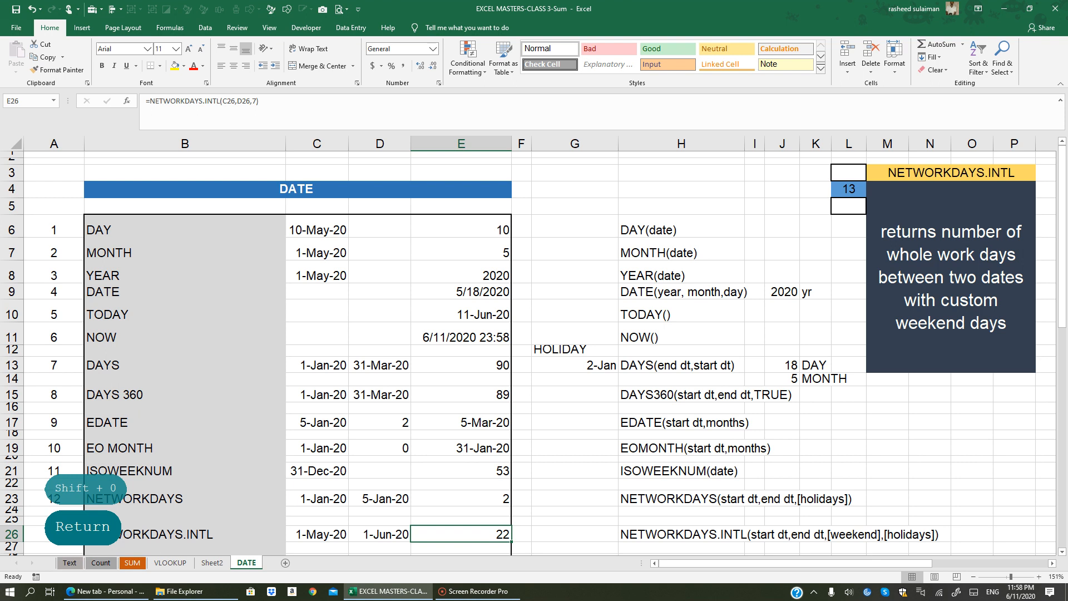
{"action": "type", "text": "=NE"}
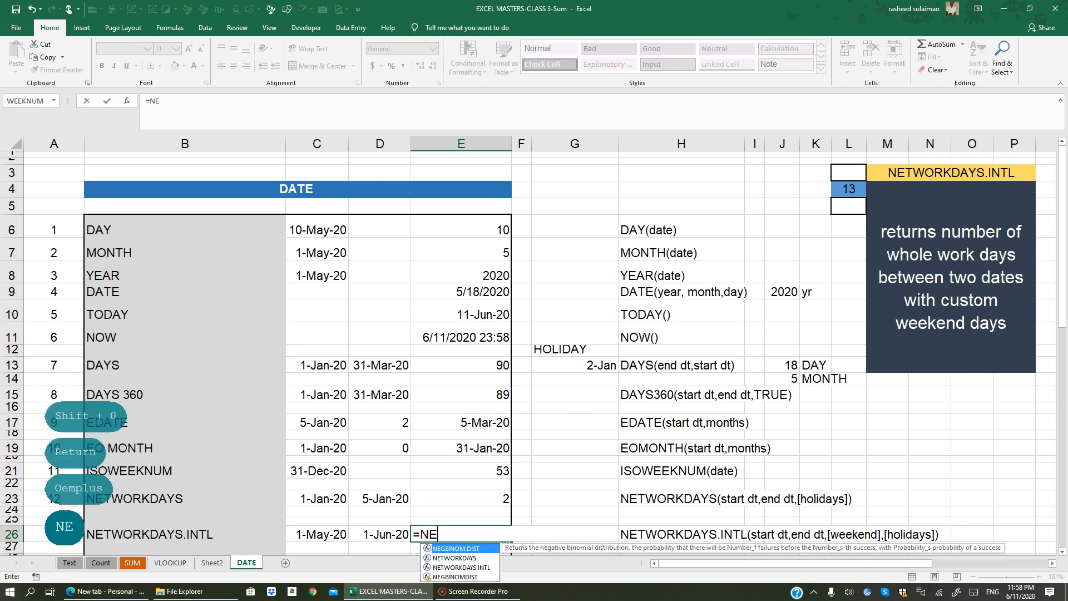
{"action": "type", "text": "TWO"}
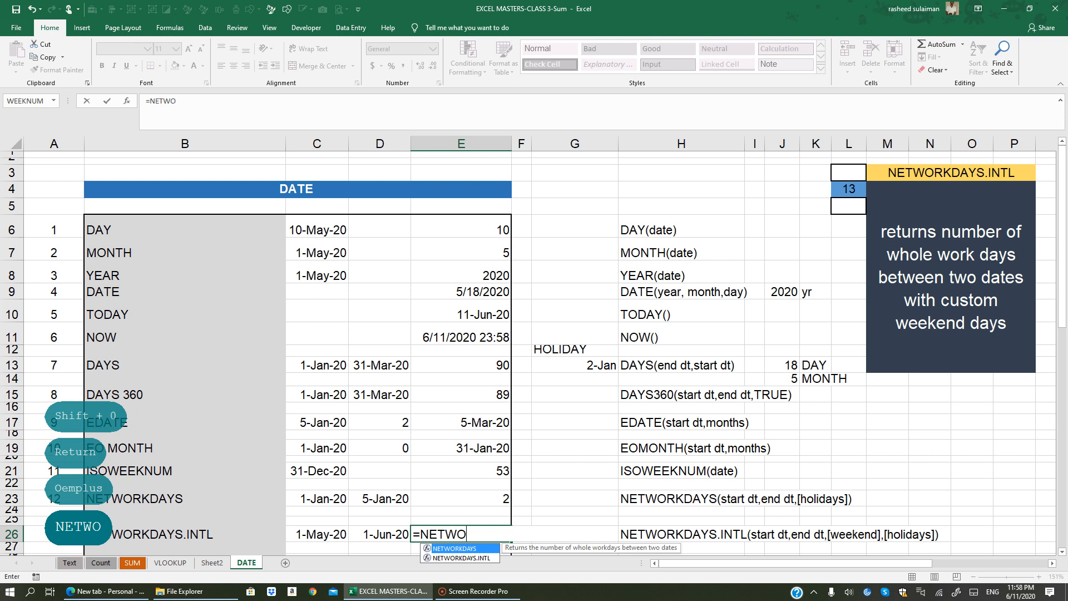
{"action": "double_click", "coordinate": [461, 558]}
{"action": "left_click", "coordinate": [331, 537]}
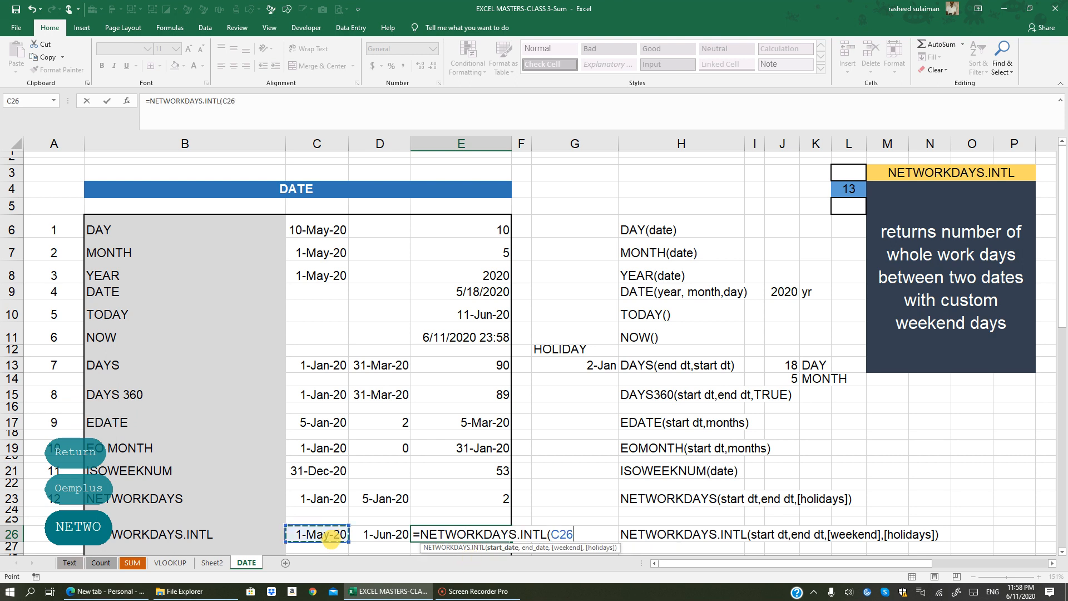
{"action": "type", "text": ","}
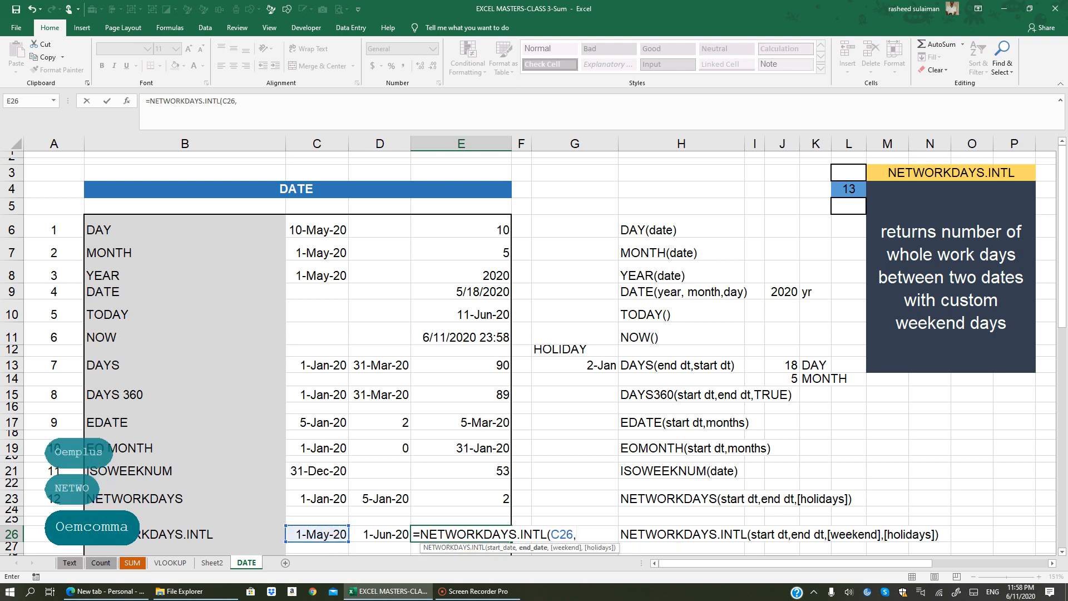
{"action": "left_click", "coordinate": [379, 534]}
{"action": "type", "text": ","}
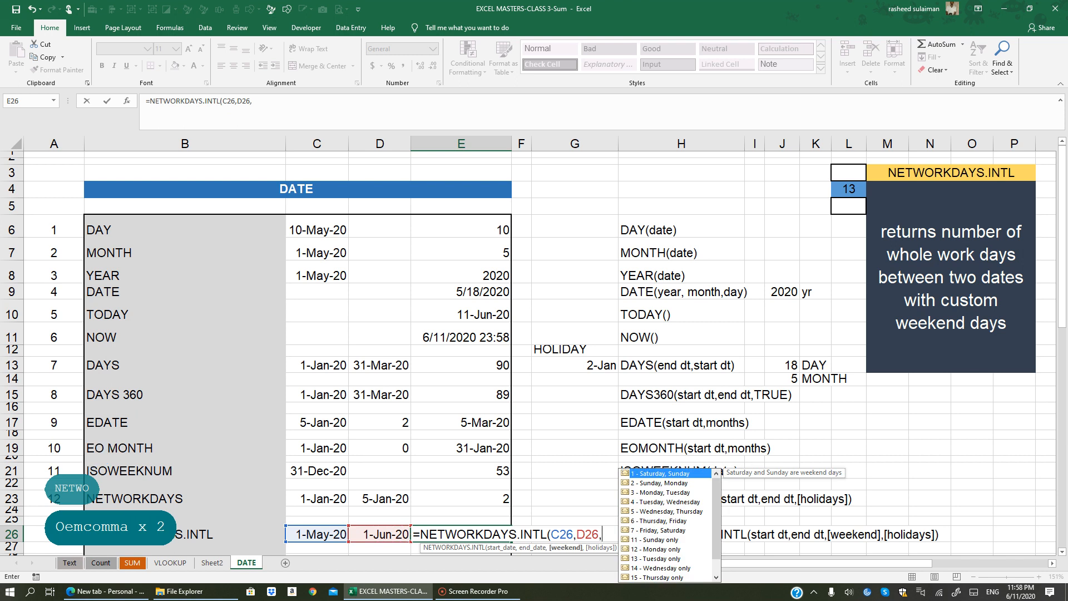
{"action": "type", "text": "7,"}
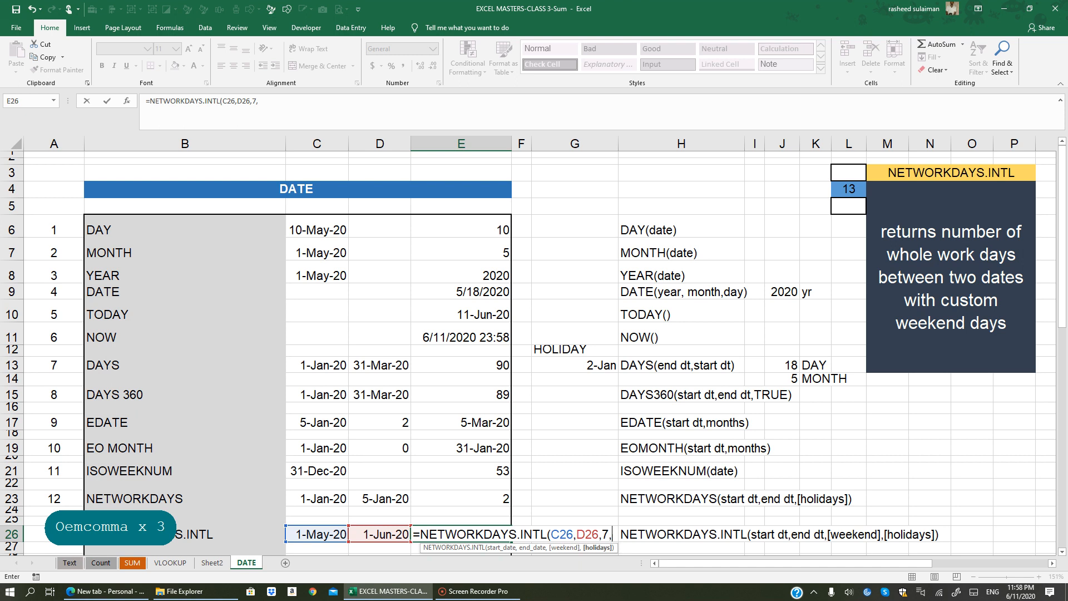
{"action": "left_click", "coordinate": [600, 365]}
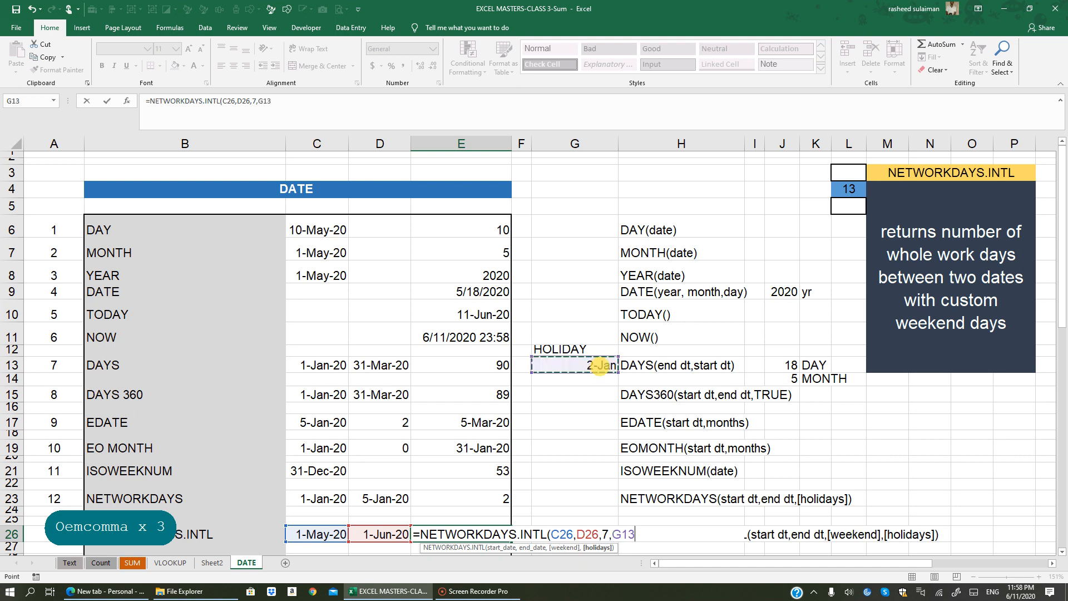
{"action": "type", "text": ")"}
{"action": "key", "text": "Return"}
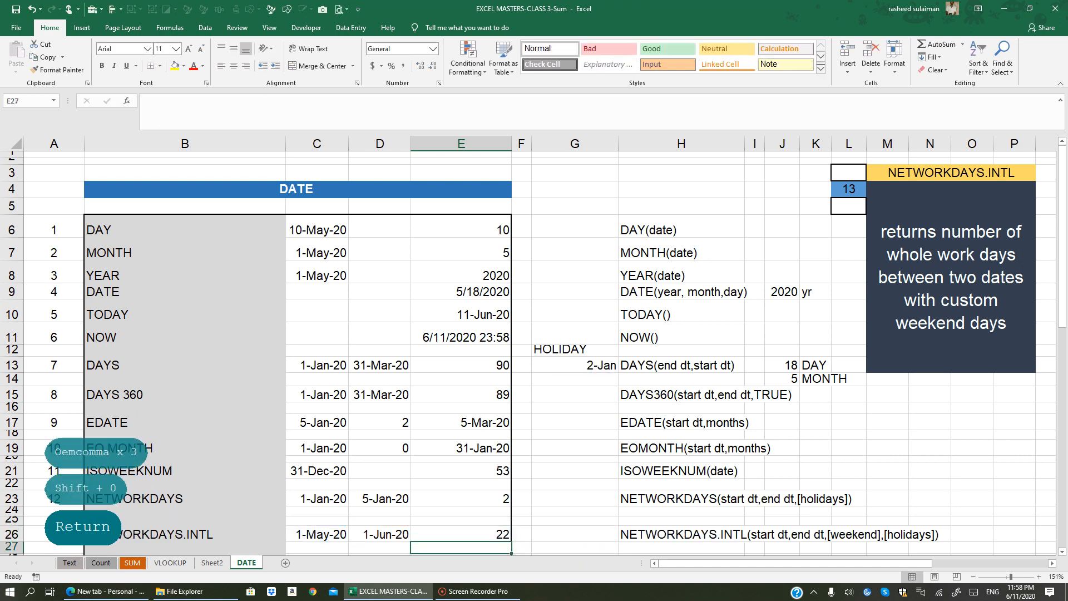
{"action": "left_click", "coordinate": [460, 534]}
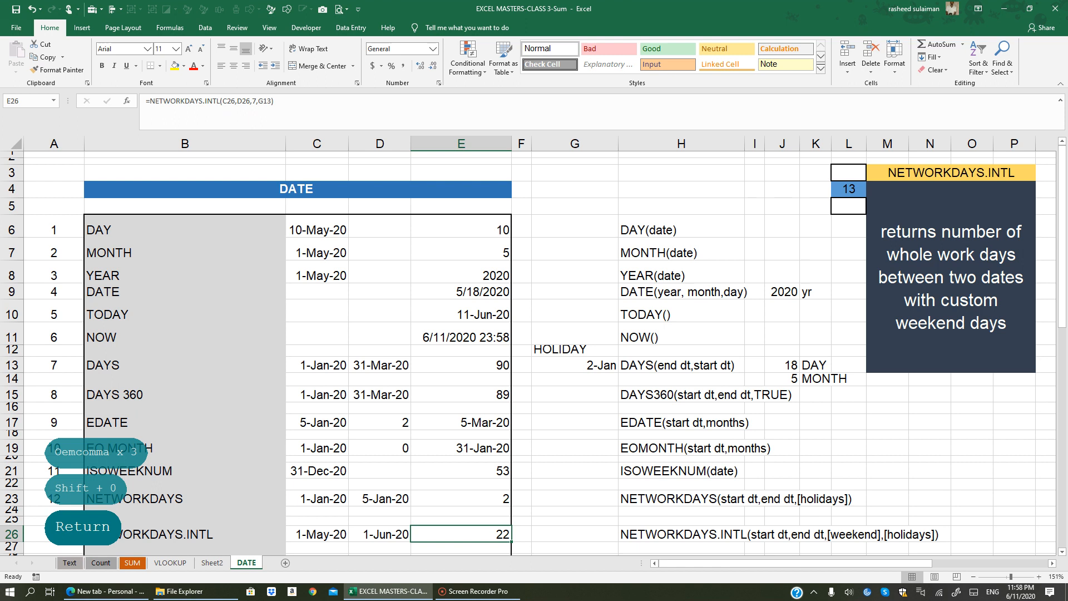
Step: Set the HOLIDAY date in cell G13 to 5/13 and check the NETWORKDAYS.INTL result in E26
{"action": "left_click", "coordinate": [602, 366]}
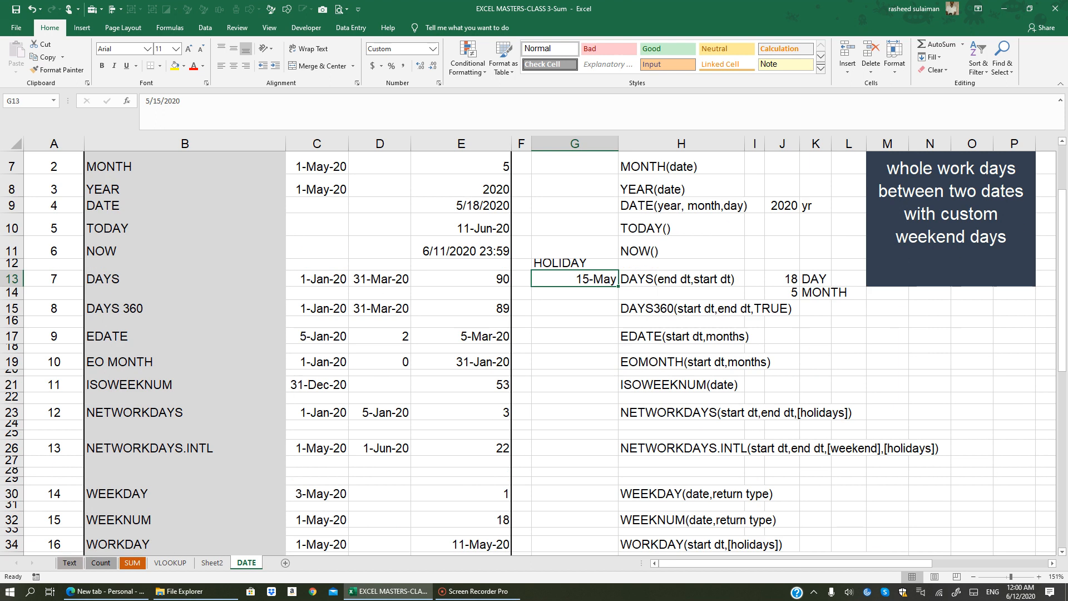
{"action": "type", "text": "5/13"}
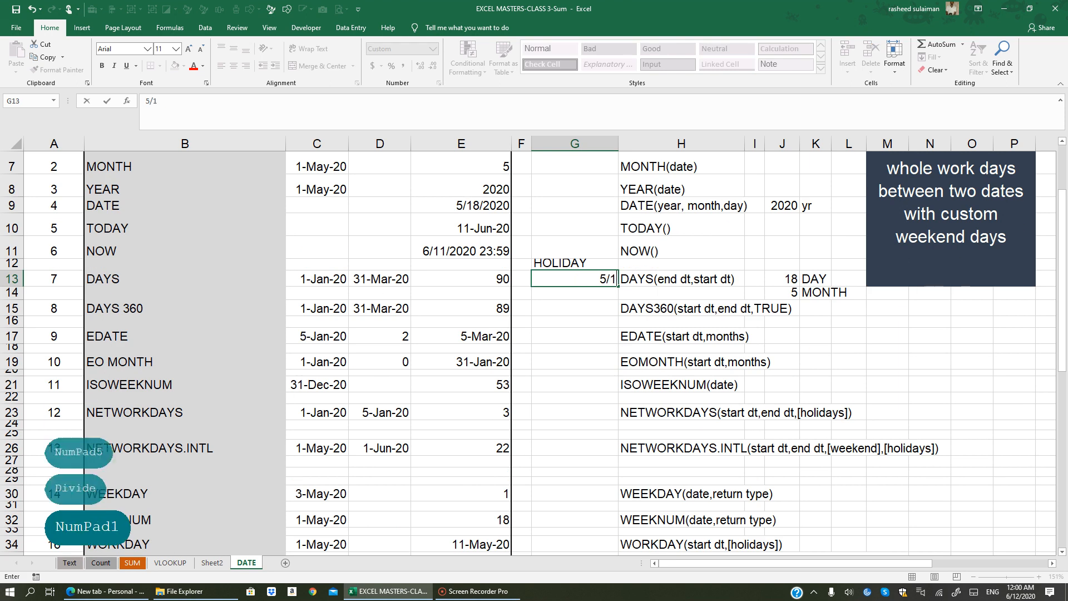
{"action": "key", "text": "Return"}
{"action": "left_click", "coordinate": [461, 447]}
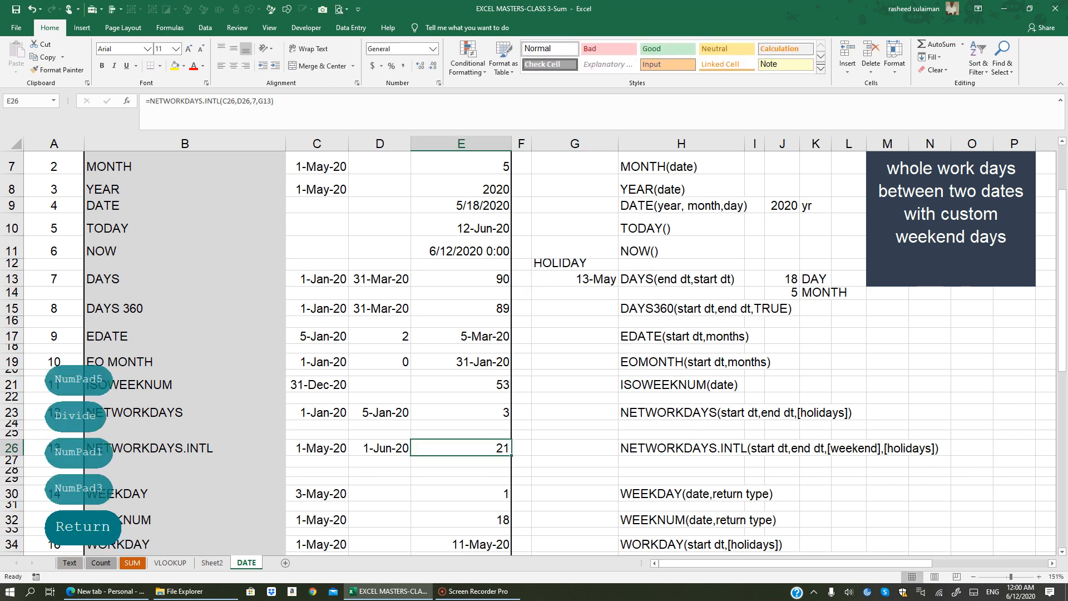
{"action": "left_click", "coordinate": [575, 279]}
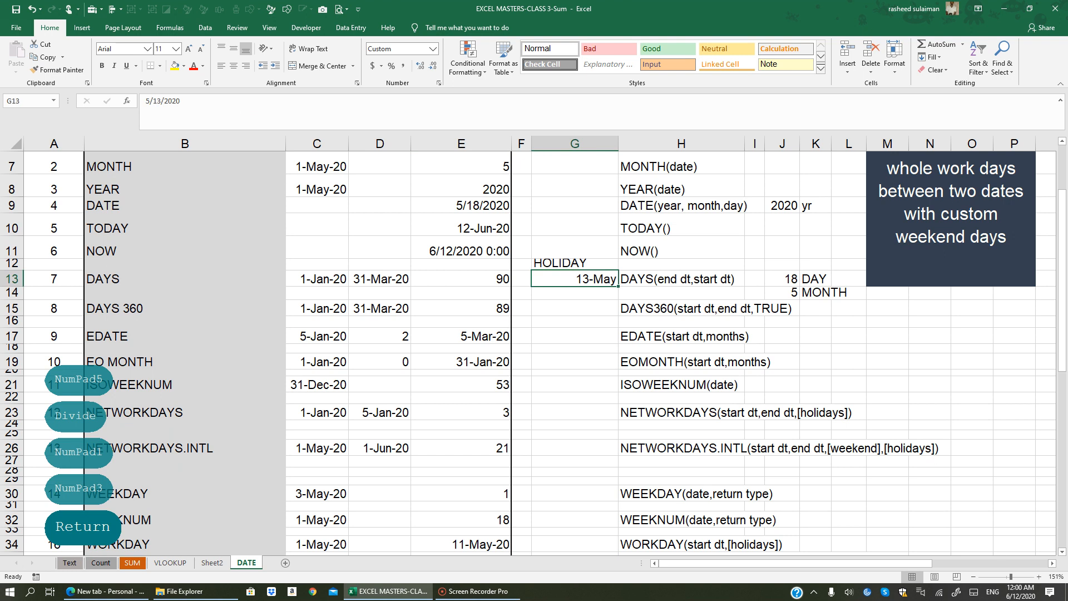
{"action": "left_click", "coordinate": [491, 448]}
{"action": "scroll", "coordinate": [534, 350], "scroll_direction": "down", "scroll_amount": 1}
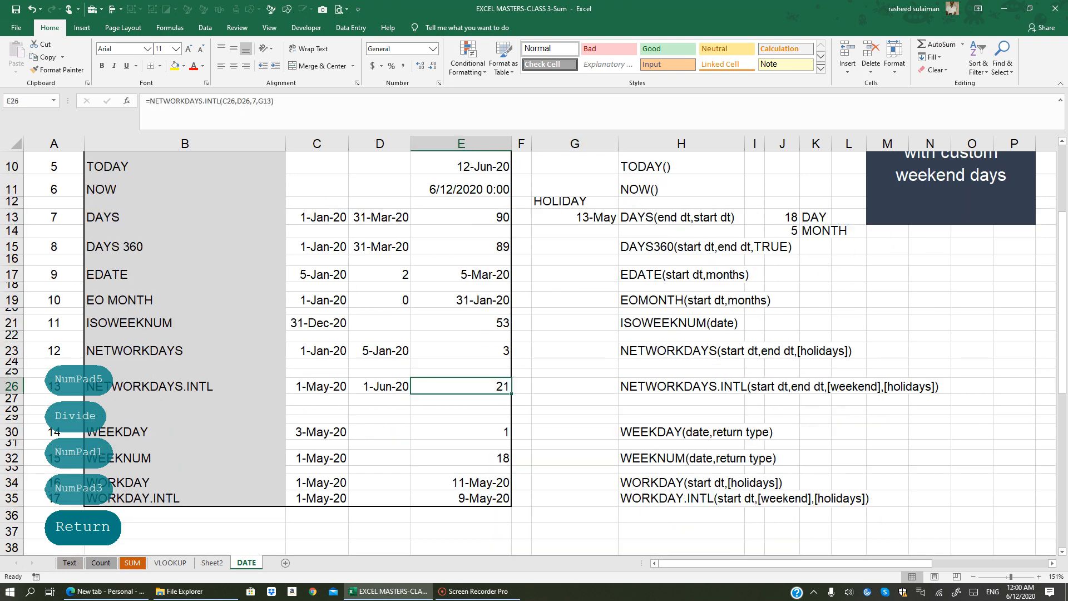
Step: Set the function number in cell L4 to 14 to show the WEEKDAY description
{"action": "scroll", "coordinate": [534, 351], "scroll_direction": "up", "scroll_amount": 3}
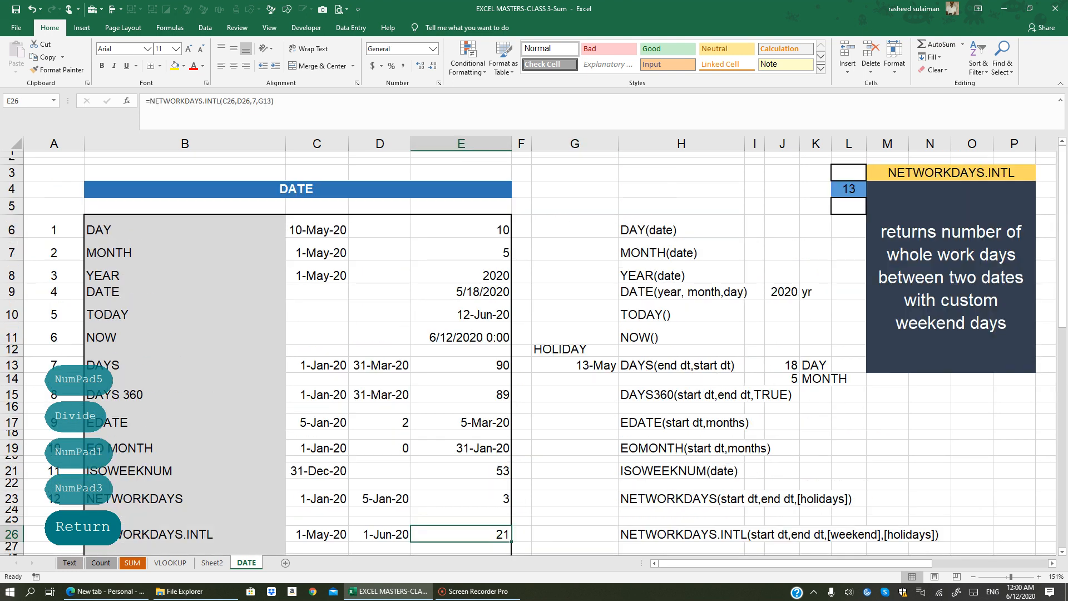
{"action": "left_click", "coordinate": [849, 189]}
{"action": "type", "text": "14"}
{"action": "key", "text": "Return"}
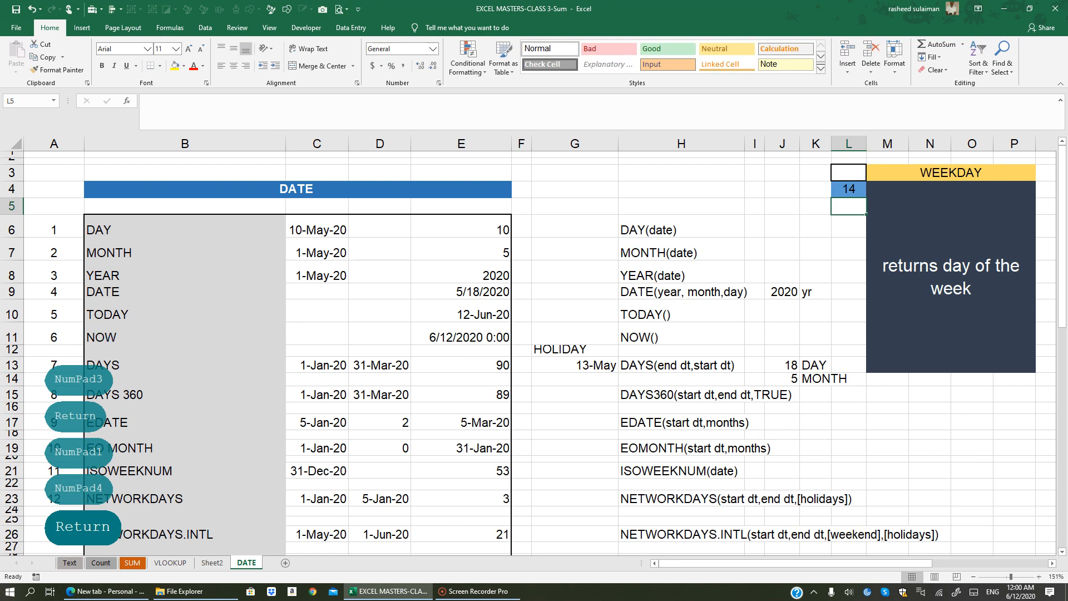
Step: Re-enter the formula =WEEKDAY(C30,1) in cell E30, choosing return type 1 for Sunday through Saturday, and check the date in C30
{"action": "scroll", "coordinate": [534, 350], "scroll_direction": "down", "scroll_amount": 2}
{"action": "left_click", "coordinate": [119, 494]}
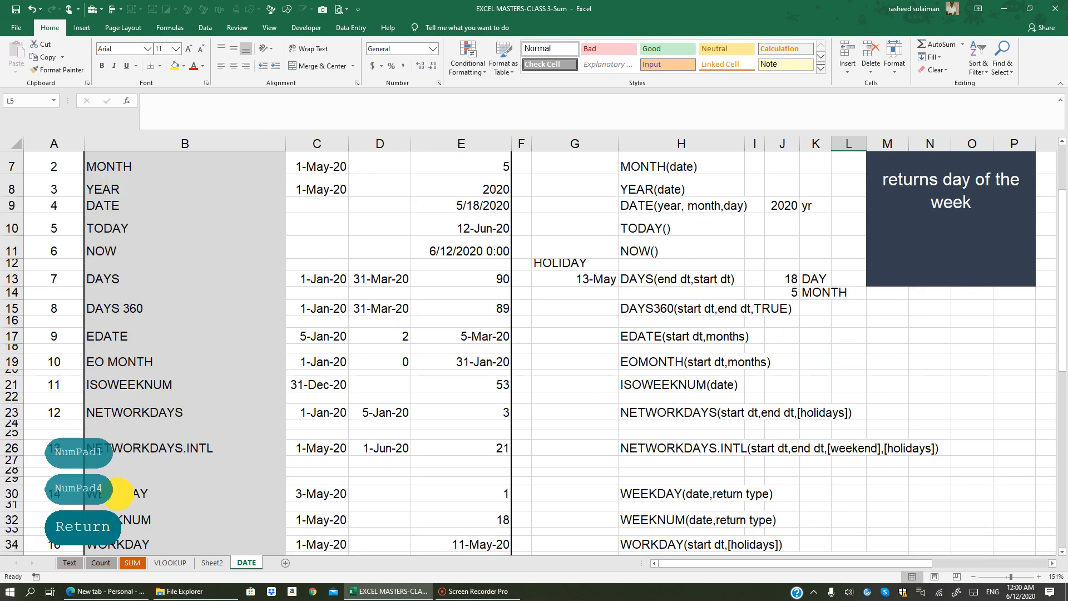
{"action": "left_click", "coordinate": [461, 493]}
{"action": "type", "text": "=WEEK"}
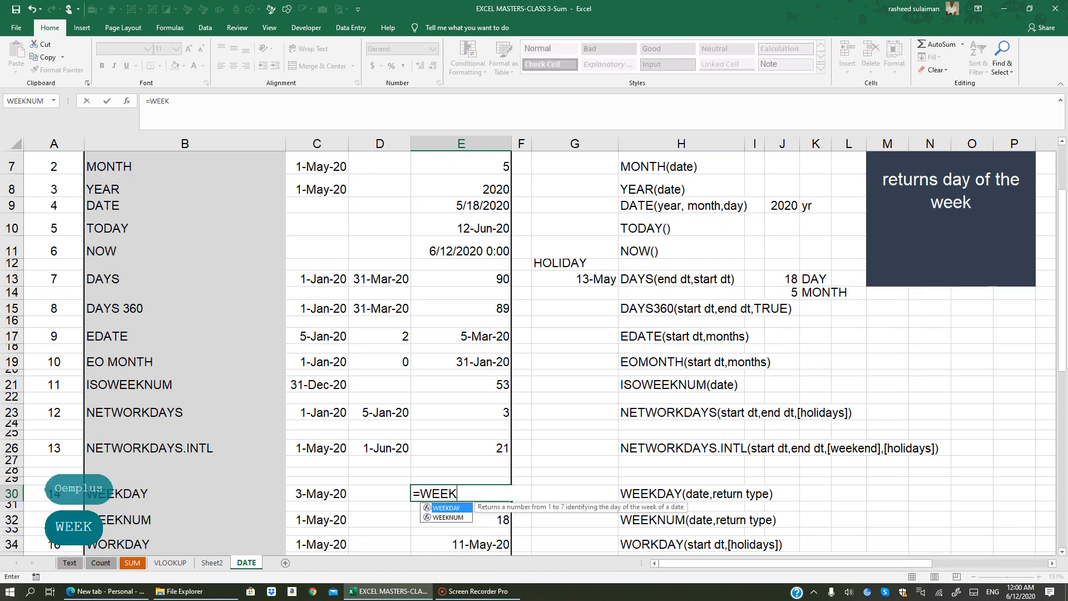
{"action": "type", "text": "DAY"}
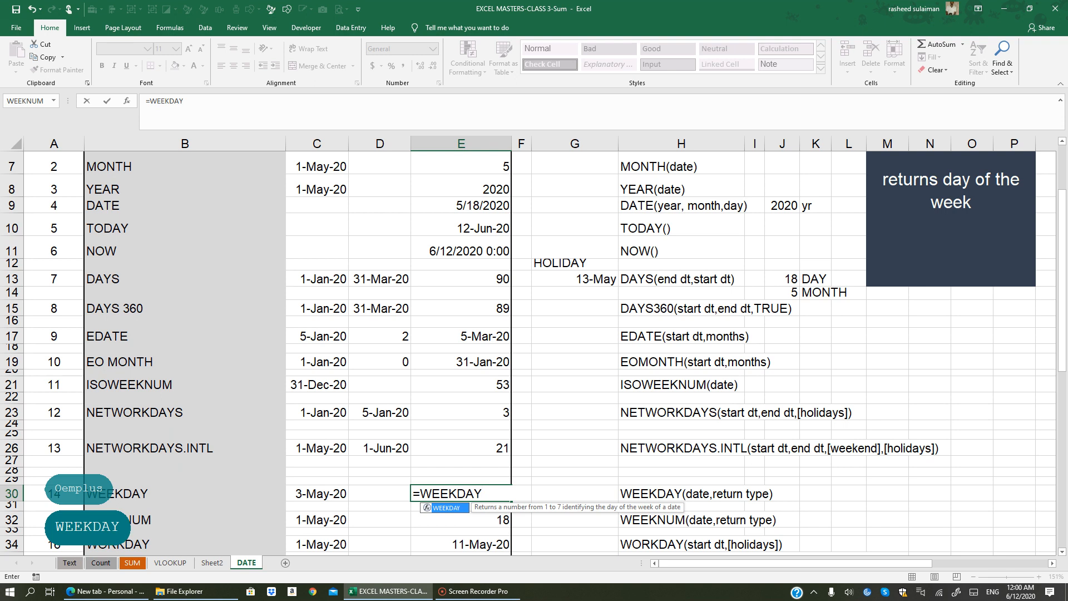
{"action": "type", "text": "("}
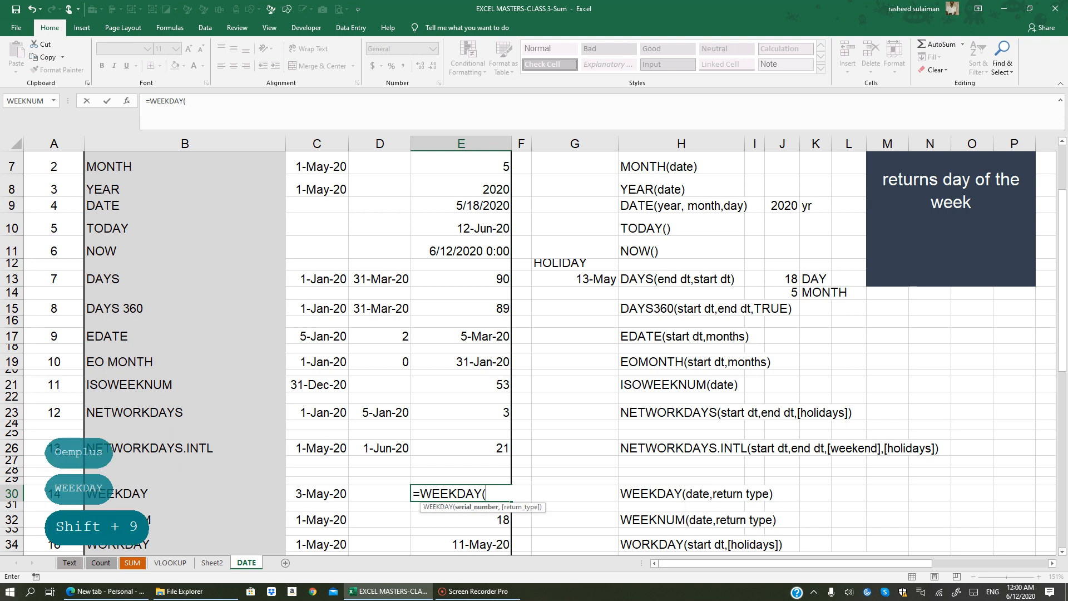
{"action": "left_click", "coordinate": [338, 493]}
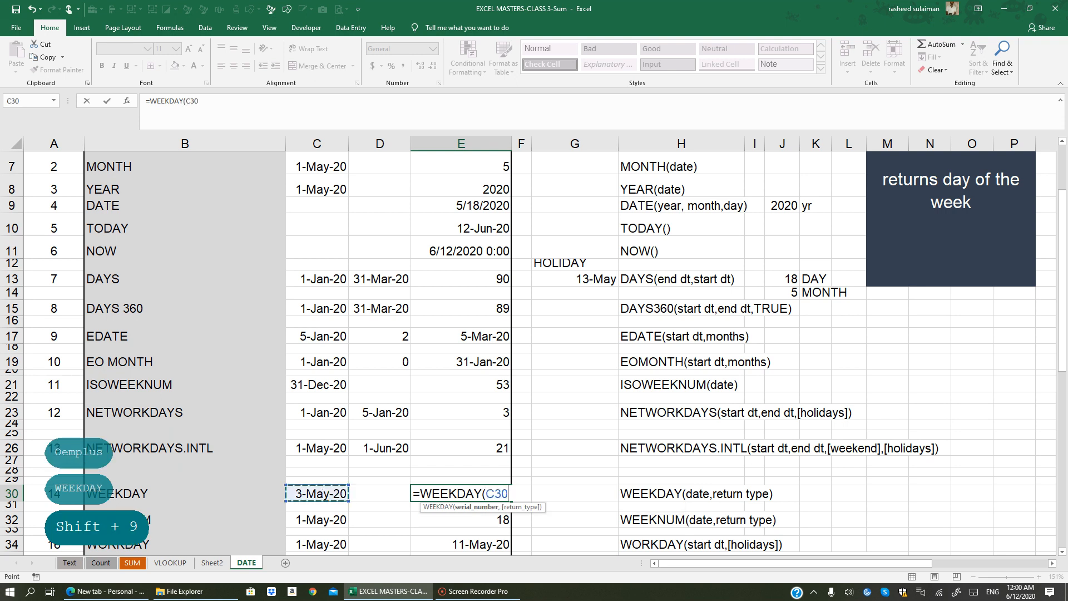
{"action": "type", "text": ","}
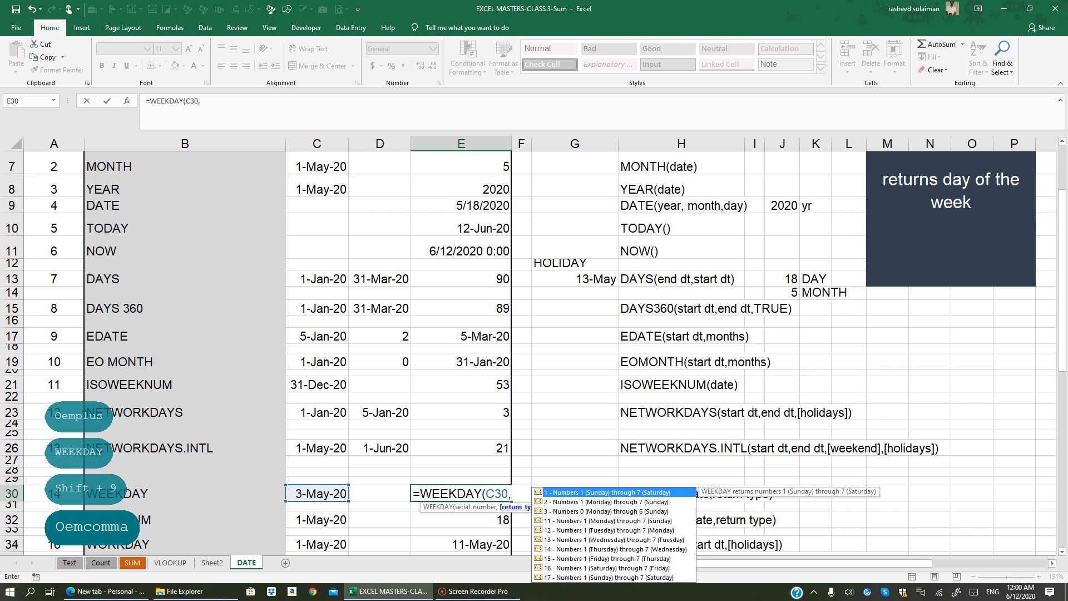
{"action": "scroll", "coordinate": [510, 444], "scroll_direction": "down", "scroll_amount": 1}
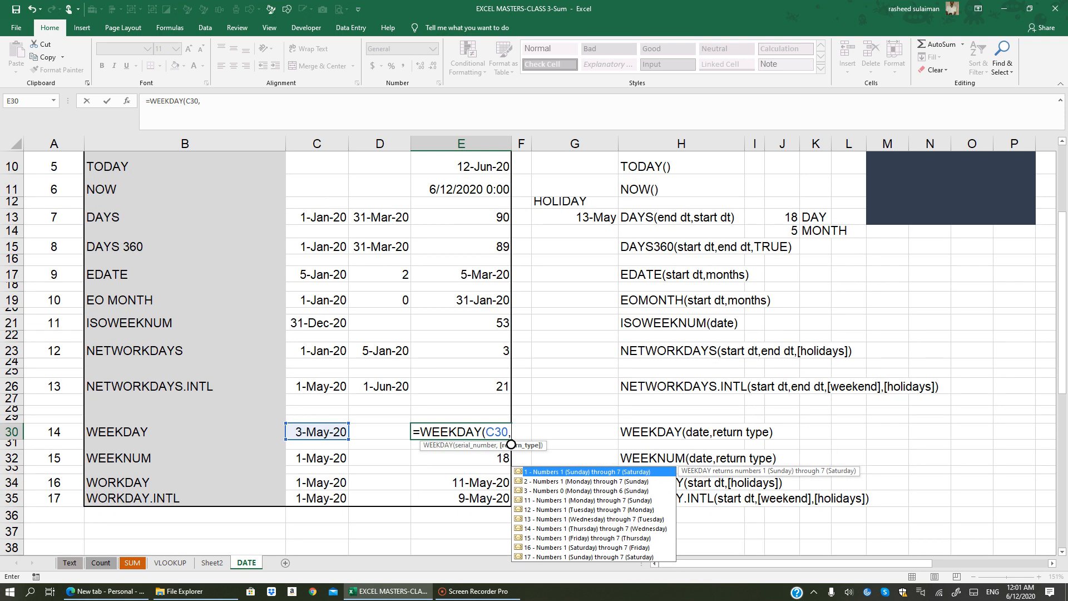
{"action": "double_click", "coordinate": [536, 471]}
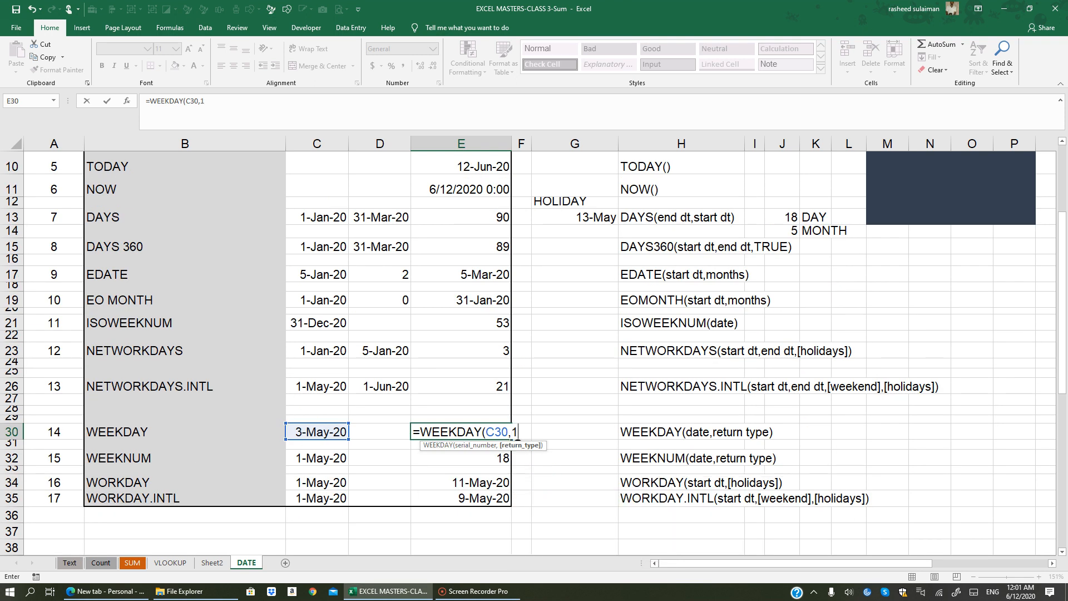
{"action": "type", "text": ")"}
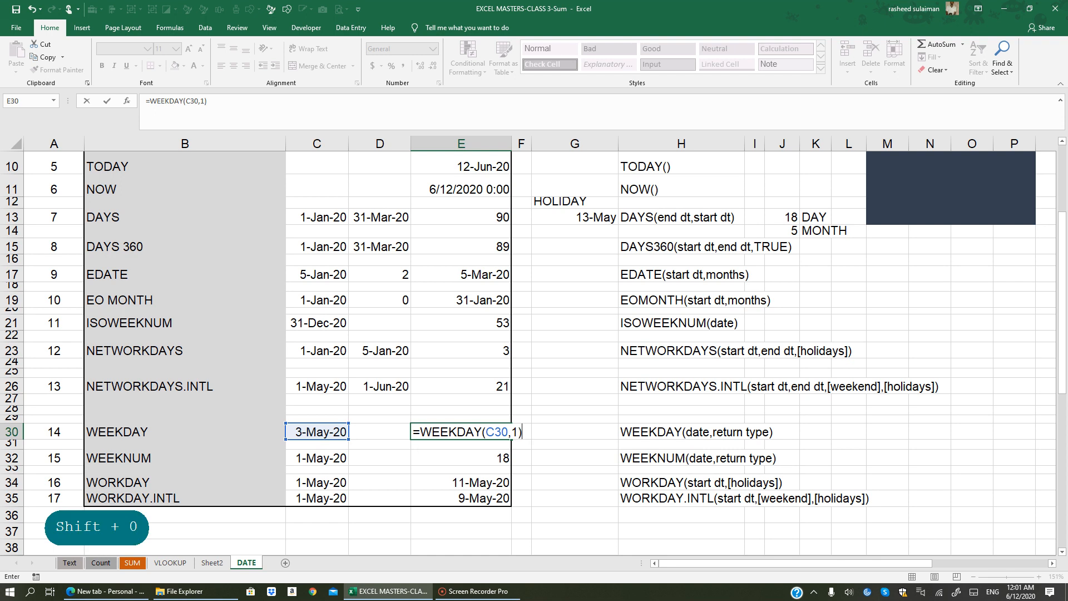
{"action": "key", "text": "Return"}
{"action": "left_click", "coordinate": [311, 436]}
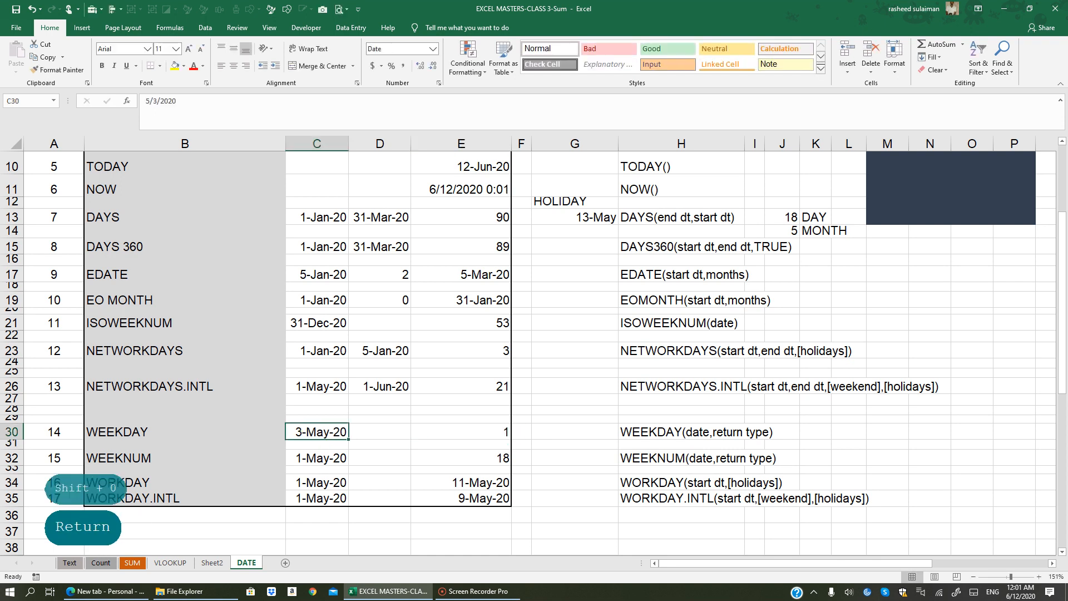
Step: Set the WEEKDAY date in cell C30 to 5/4 and check the result in E30
{"action": "left_click", "coordinate": [480, 432]}
{"action": "left_click", "coordinate": [327, 432]}
{"action": "type", "text": "5/4"}
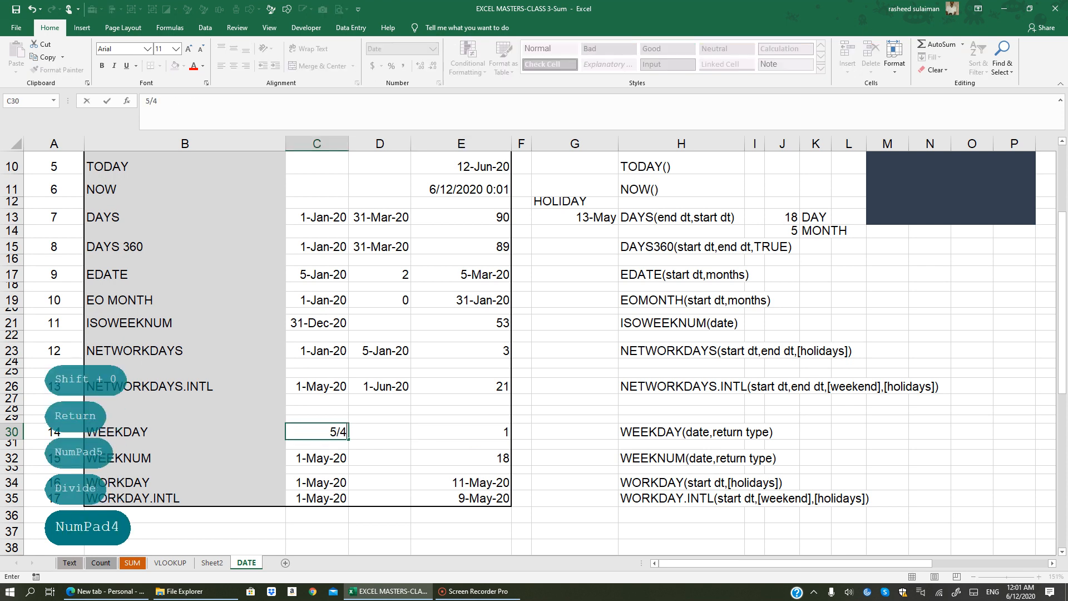
{"action": "key", "text": "Return"}
{"action": "left_click", "coordinate": [497, 430]}
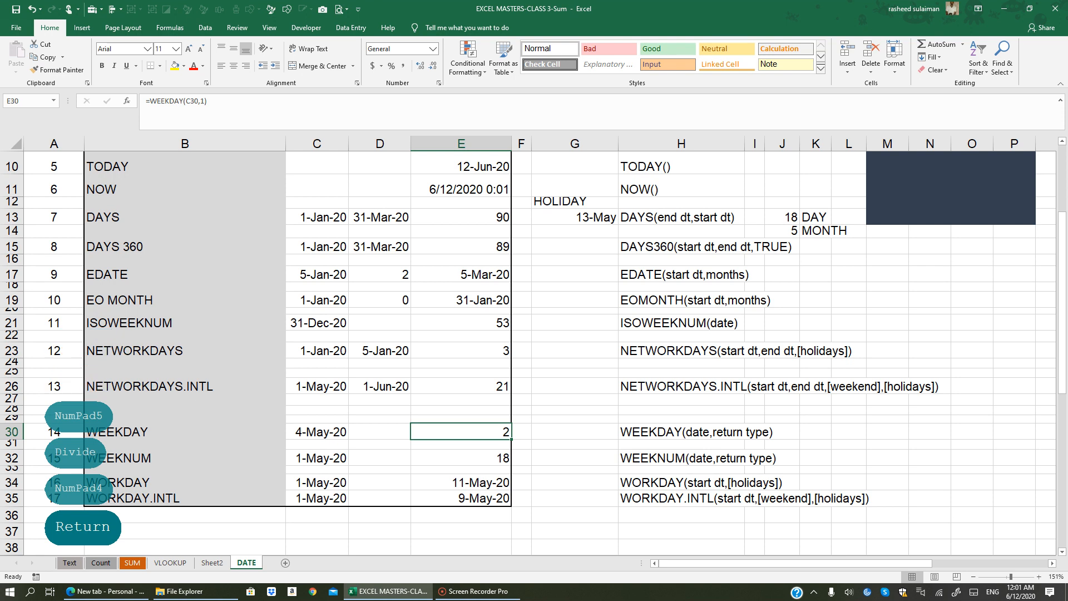
{"action": "left_click", "coordinate": [328, 432]}
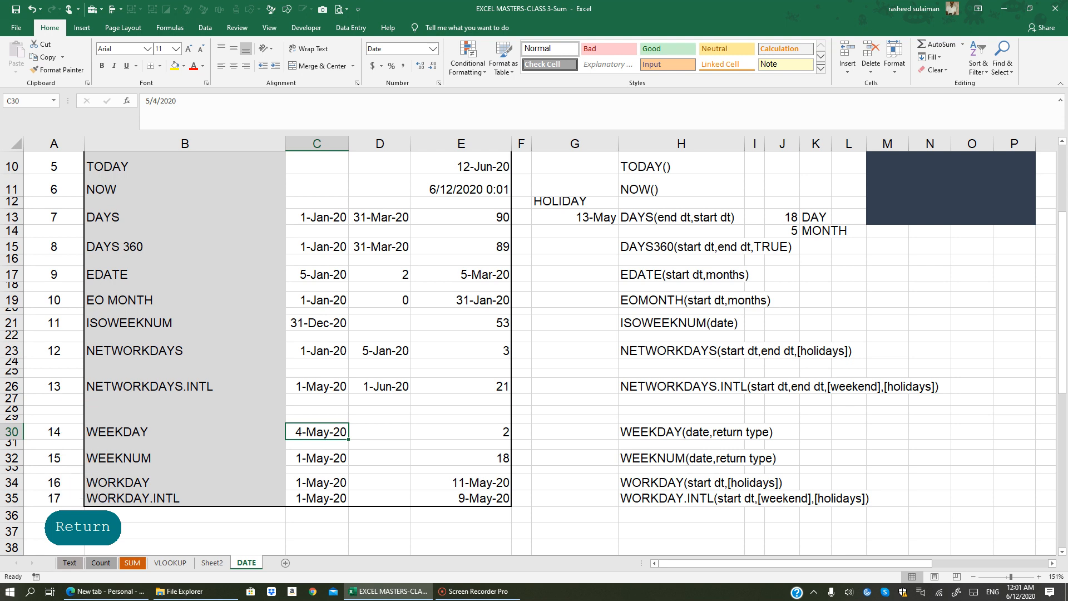
{"action": "left_click", "coordinate": [489, 431]}
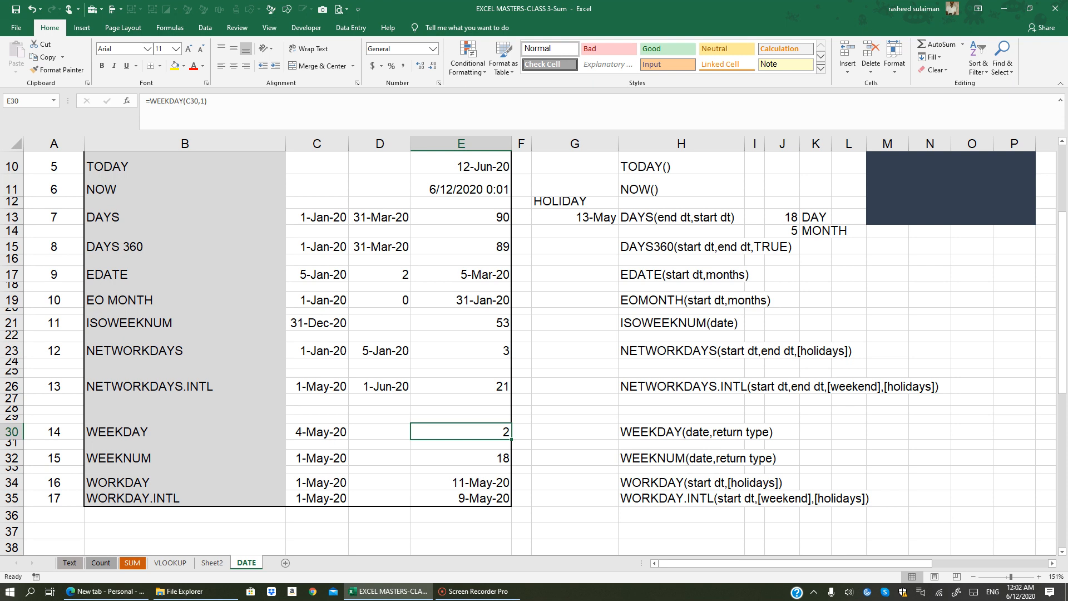
Step: Set the function number in cell L4 to 15 to show the WEEKNUM description
{"action": "left_click", "coordinate": [185, 458]}
{"action": "scroll", "coordinate": [184, 457], "scroll_direction": "up", "scroll_amount": 3}
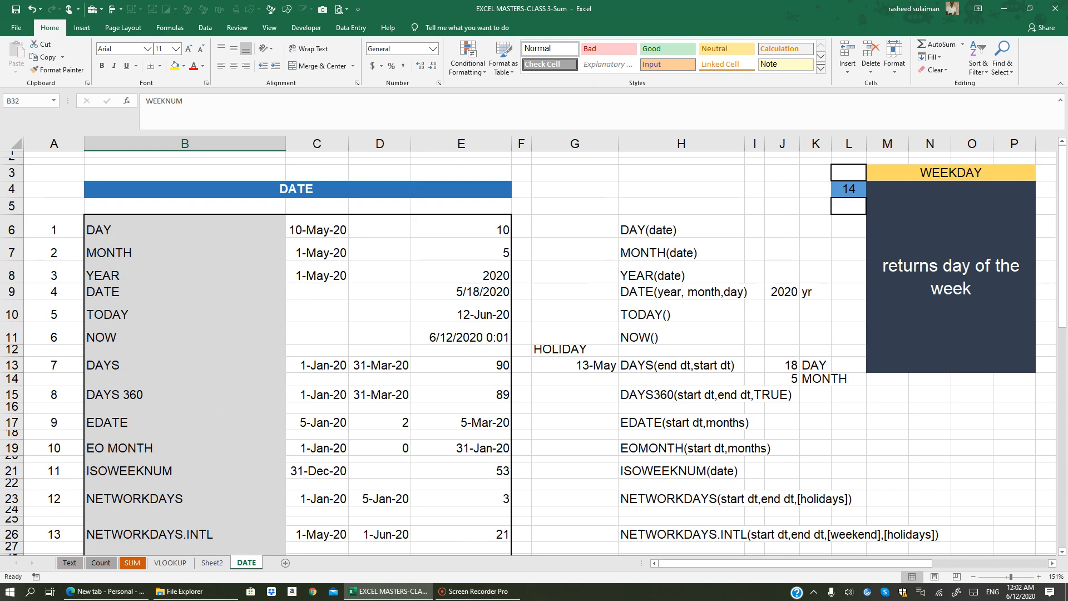
{"action": "left_click", "coordinate": [848, 190]}
{"action": "type", "text": "15"}
{"action": "key", "text": "Return"}
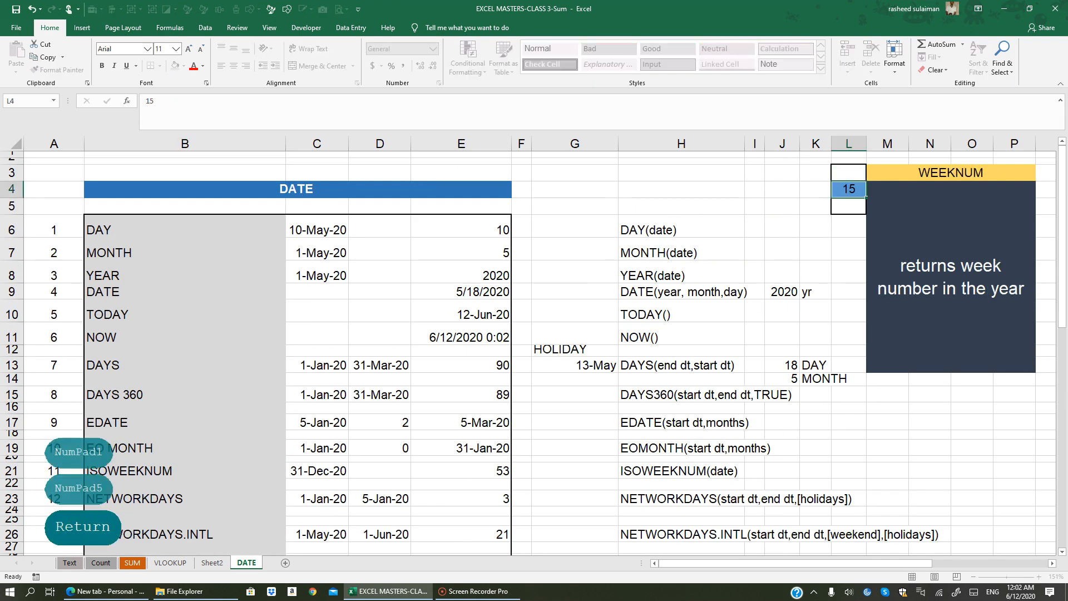
Step: Re-enter the formula =WEEKNUM(C32) in cell E32, leaving out the return type, and check the finished formula
{"action": "scroll", "coordinate": [528, 350], "scroll_direction": "down", "scroll_amount": 5}
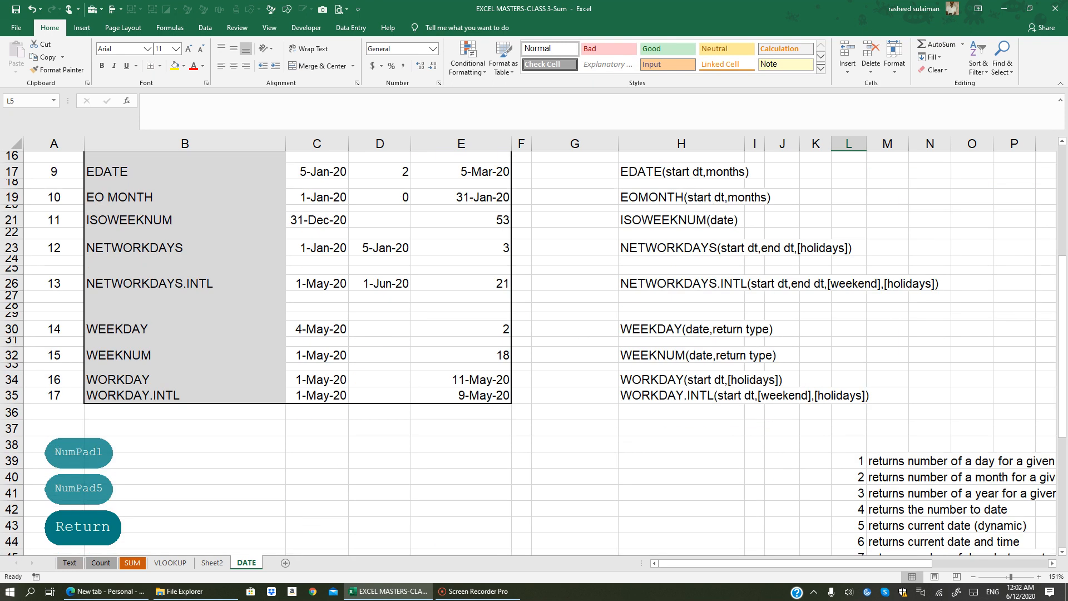
{"action": "left_click", "coordinate": [478, 354]}
{"action": "type", "text": "=WEE"}
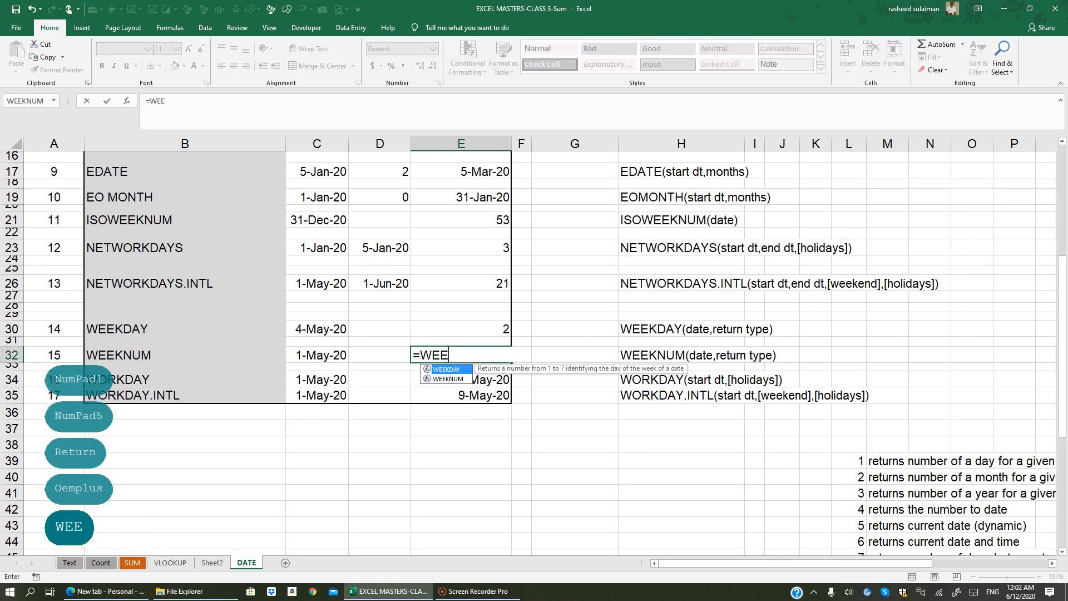
{"action": "double_click", "coordinate": [447, 378]}
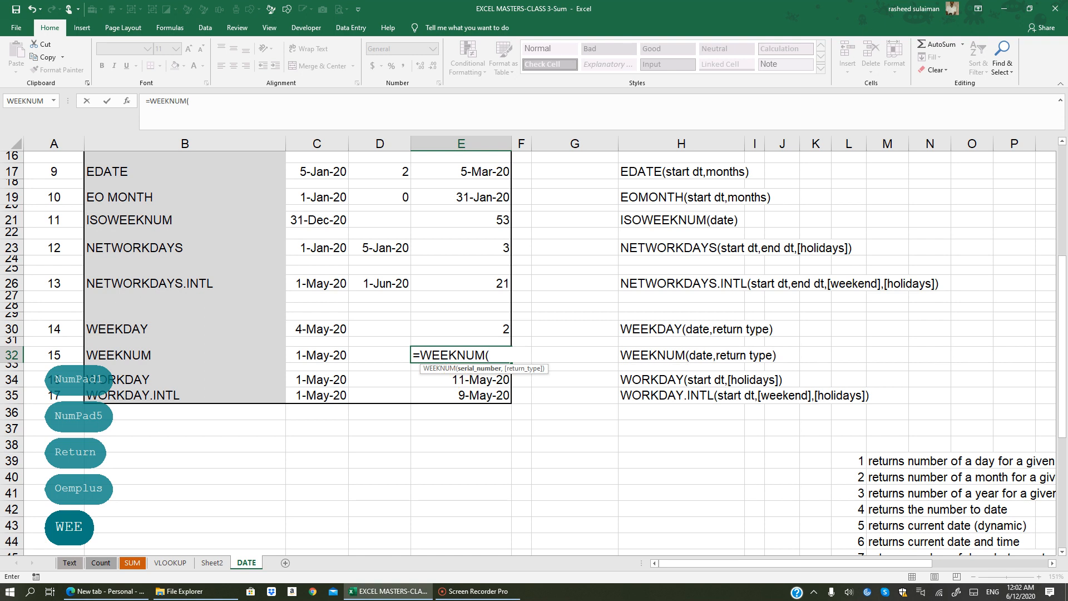
{"action": "left_click", "coordinate": [317, 354]}
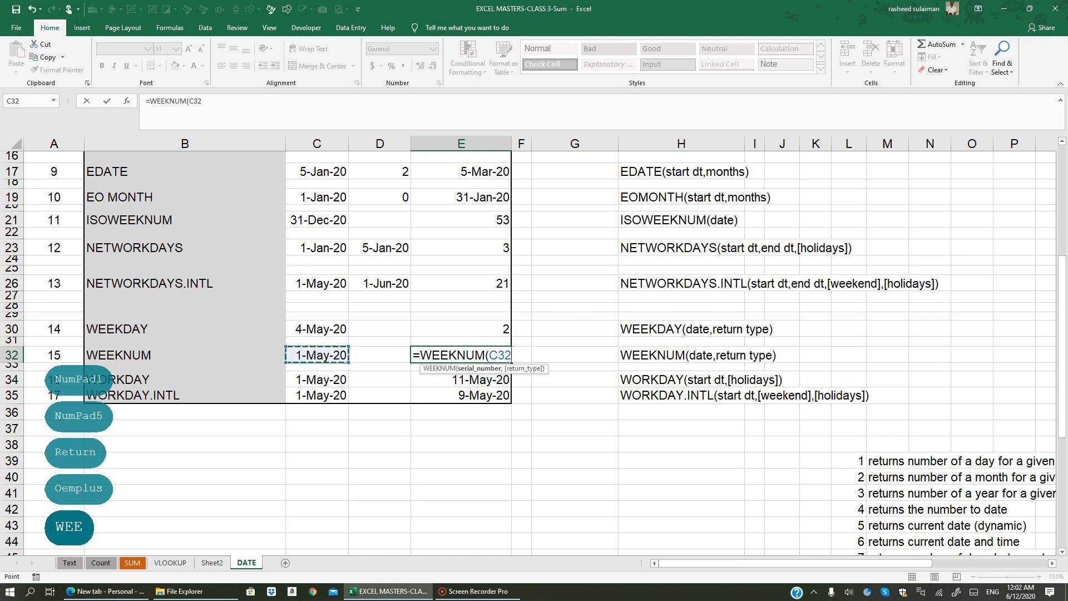
{"action": "key", "text": "Return"}
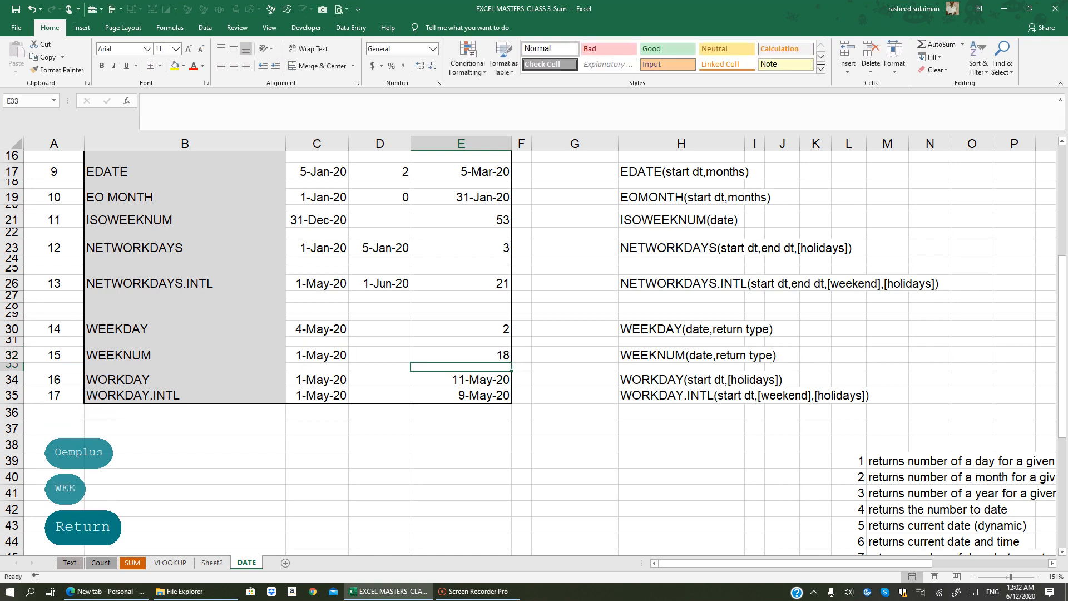
{"action": "left_click", "coordinate": [443, 353]}
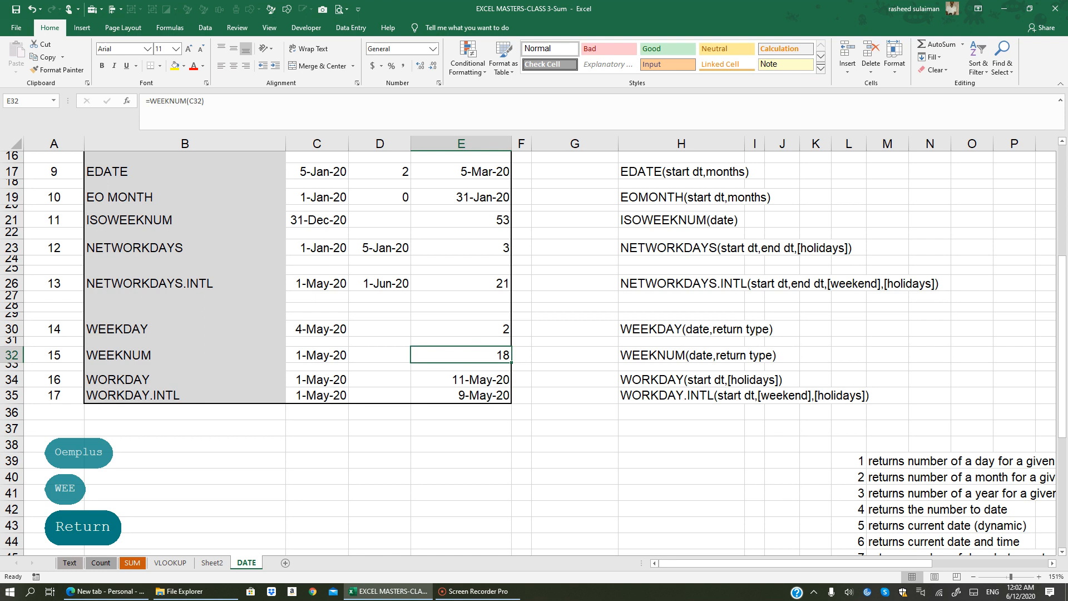
Step: Set the WEEKNUM date in cell C32 to 1/1 and check the result in E32
{"action": "left_click", "coordinate": [321, 352]}
{"action": "type", "text": "1/1"}
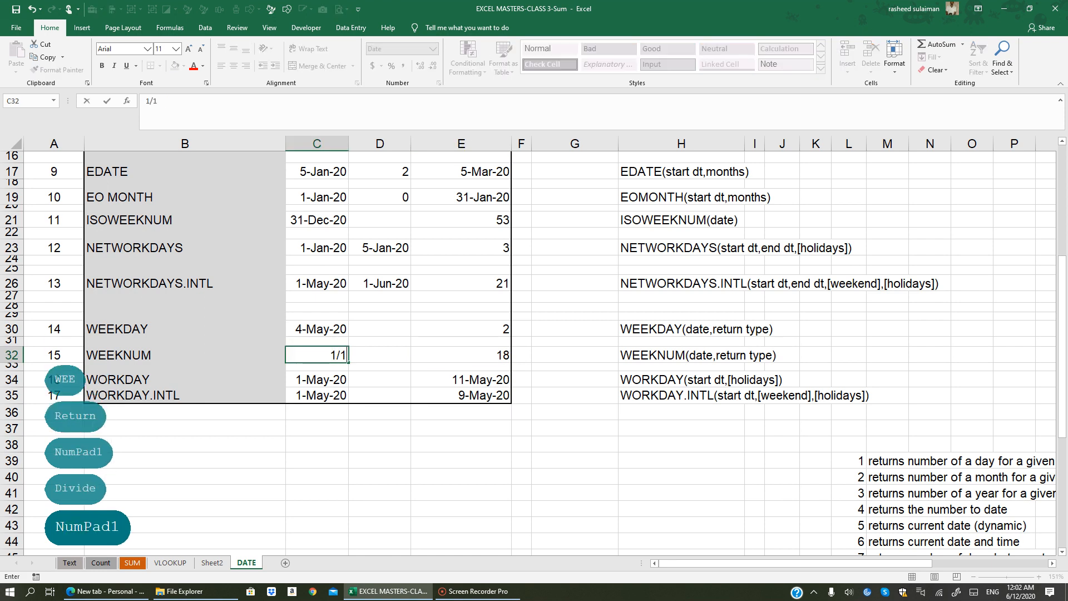
{"action": "key", "text": "Return"}
{"action": "left_click", "coordinate": [479, 356]}
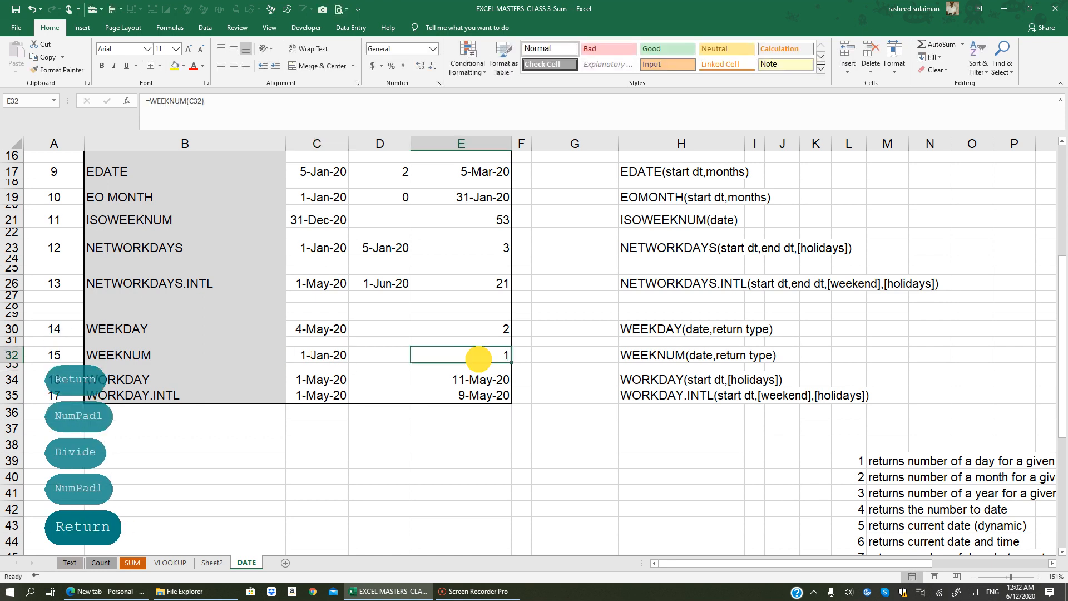
Step: Set the function number in cell L4 to 16 to show the WORKDAY description
{"action": "left_click", "coordinate": [318, 375]}
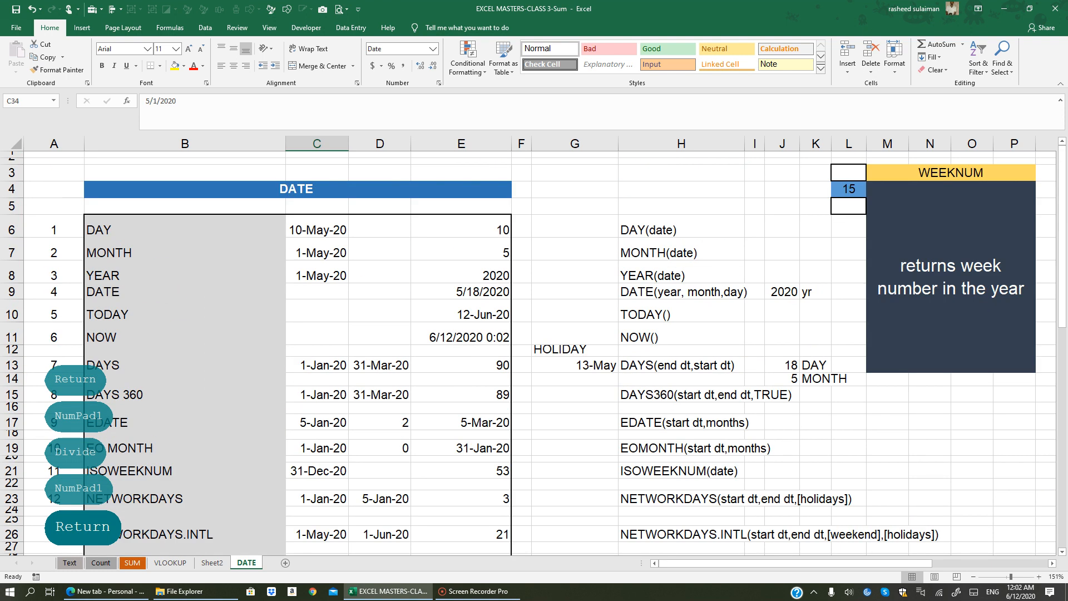
{"action": "left_click", "coordinate": [848, 189]}
{"action": "type", "text": "16"}
{"action": "left_click", "coordinate": [754, 248]}
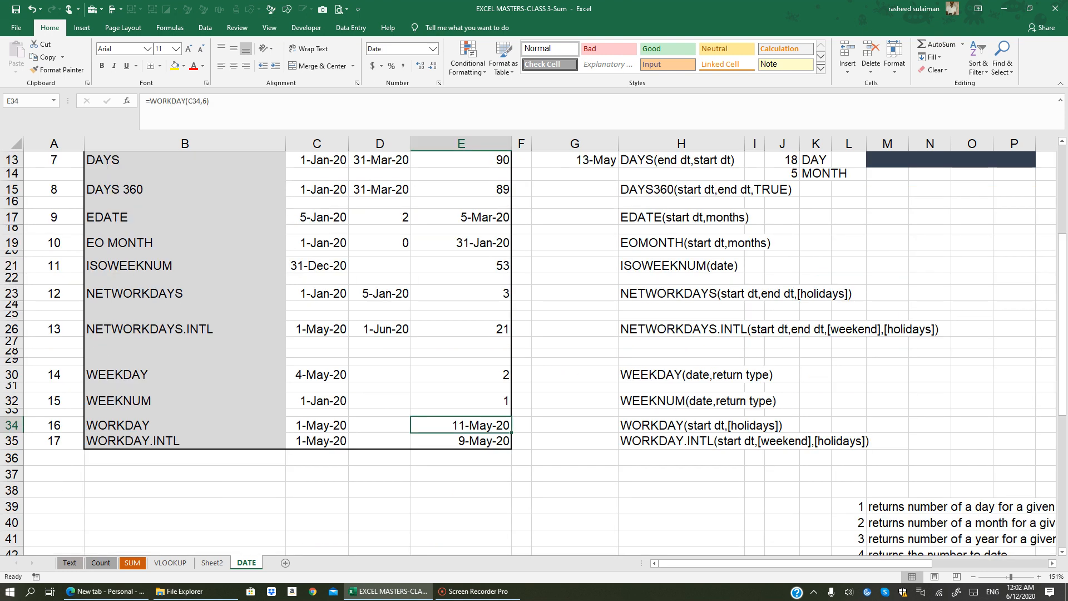
Step: Re-enter the cell E34 formula as =WORKDAY(C34,D34), using C34 as the start date and D34 as the number of days
{"action": "type", "text": "=WORKDAY"}
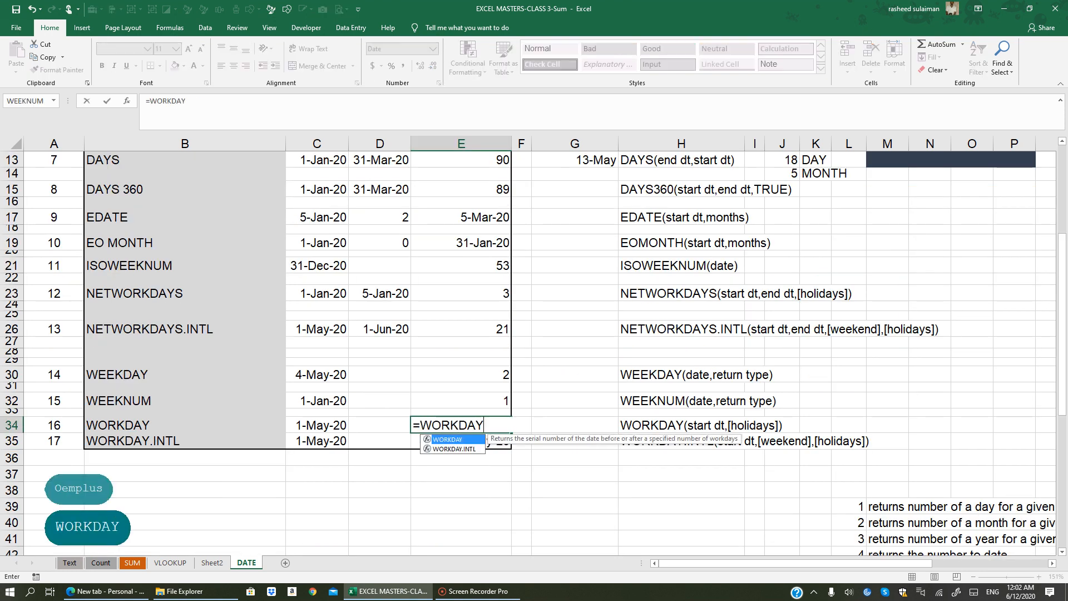
{"action": "type", "text": "("}
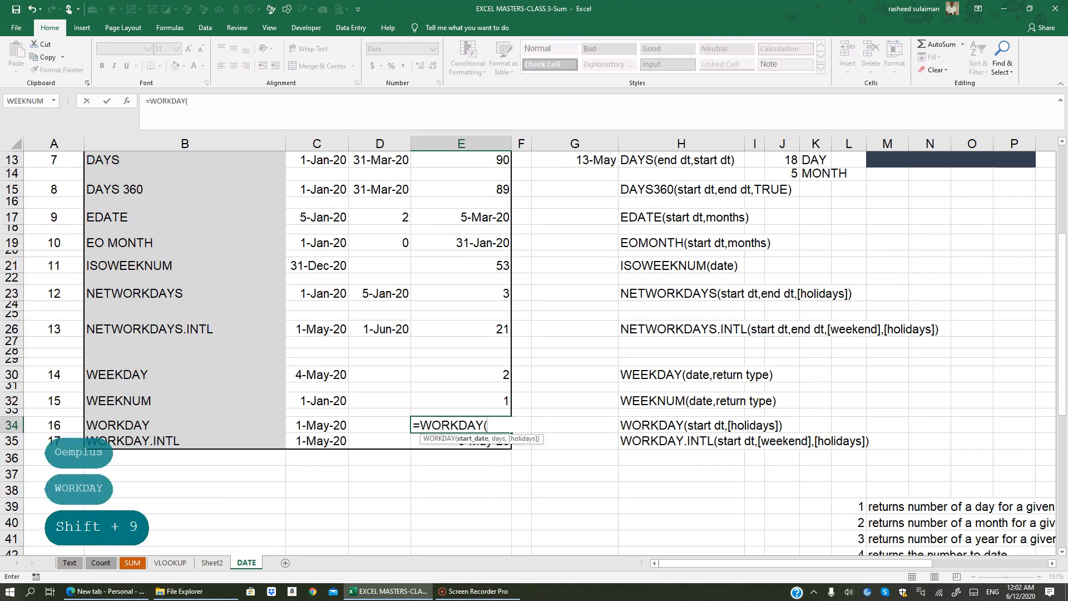
{"action": "left_click", "coordinate": [317, 424]}
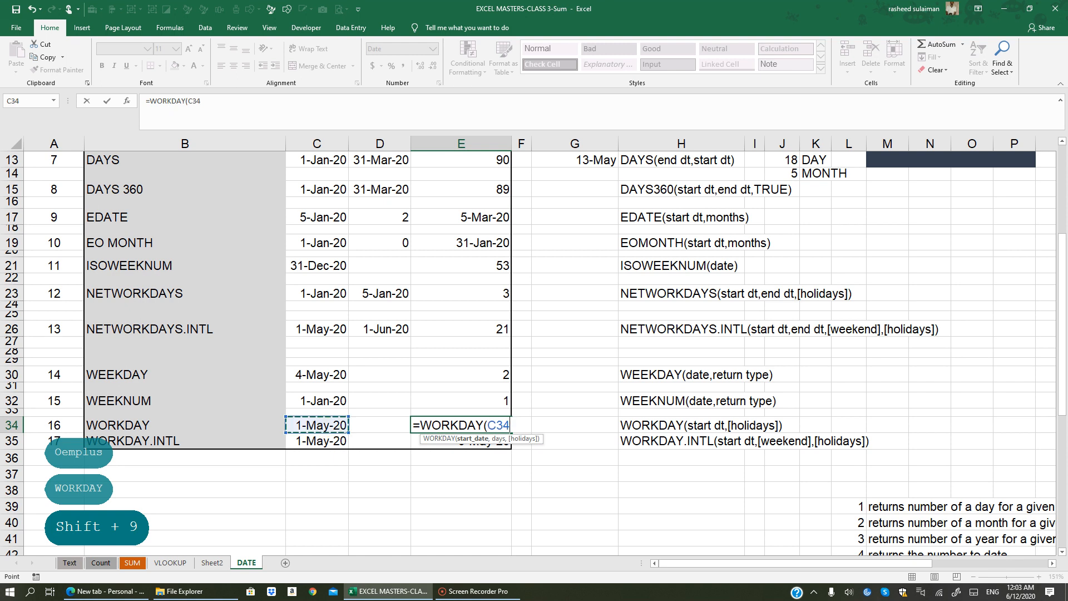
{"action": "type", "text": ","}
{"action": "left_click", "coordinate": [380, 425]}
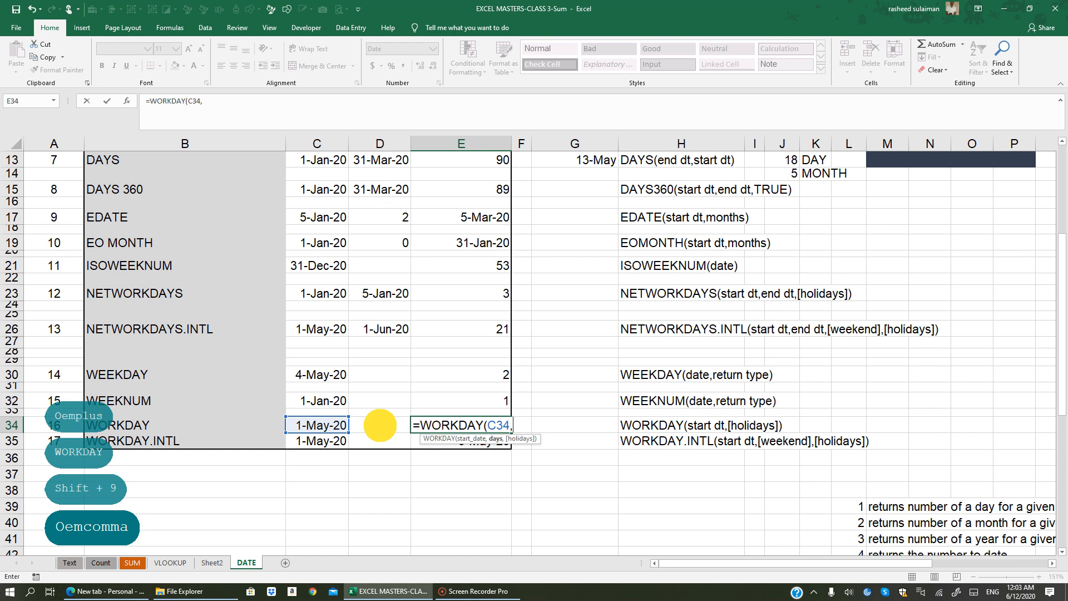
{"action": "type", "text": ")"}
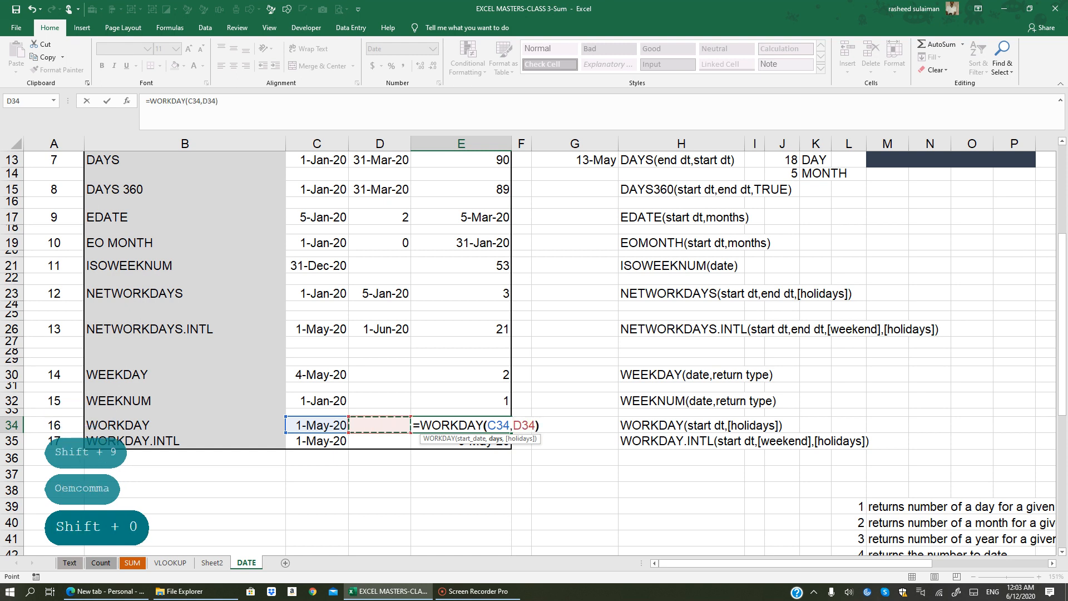
{"action": "key", "text": "Return"}
{"action": "left_click", "coordinate": [435, 427]}
Step: Enter 2 as the number of workdays in cell D34 and check the WORKDAY result in E34
{"action": "left_click", "coordinate": [380, 425]}
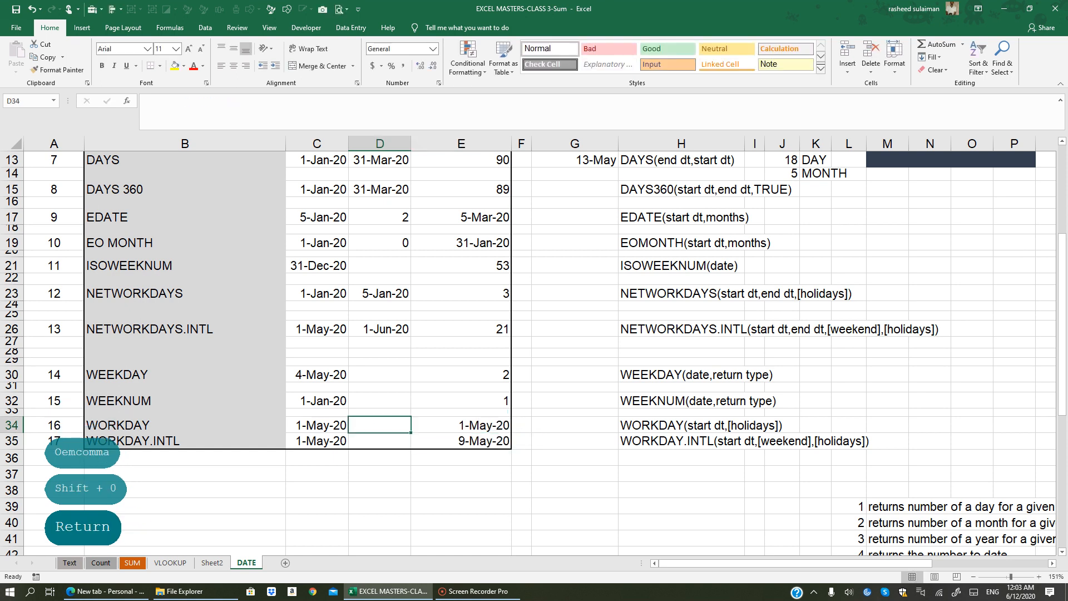
{"action": "type", "text": "2"}
{"action": "key", "text": "Return"}
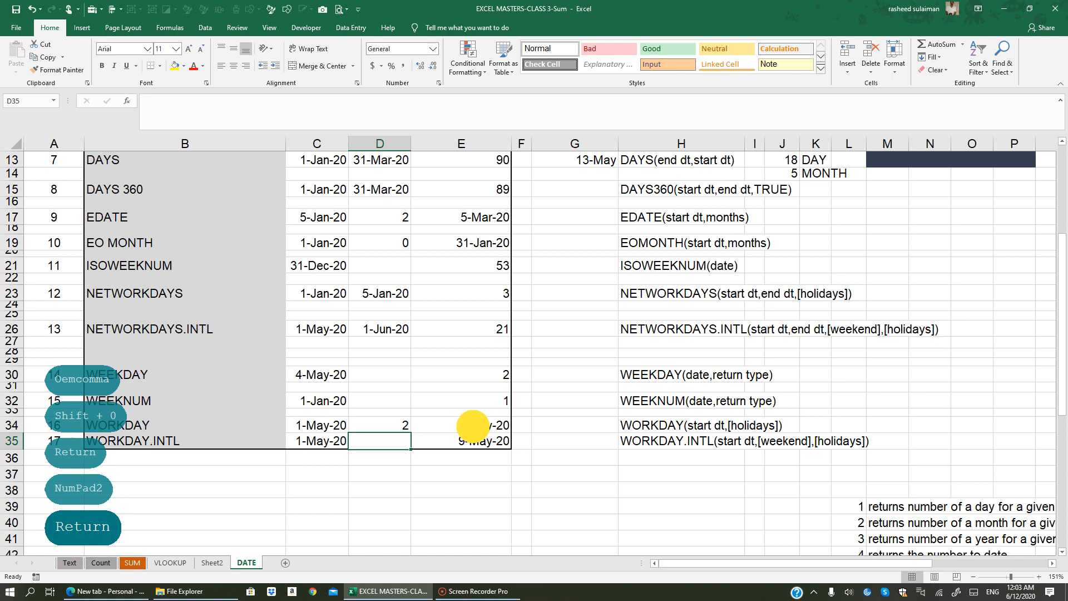
{"action": "left_click", "coordinate": [470, 425]}
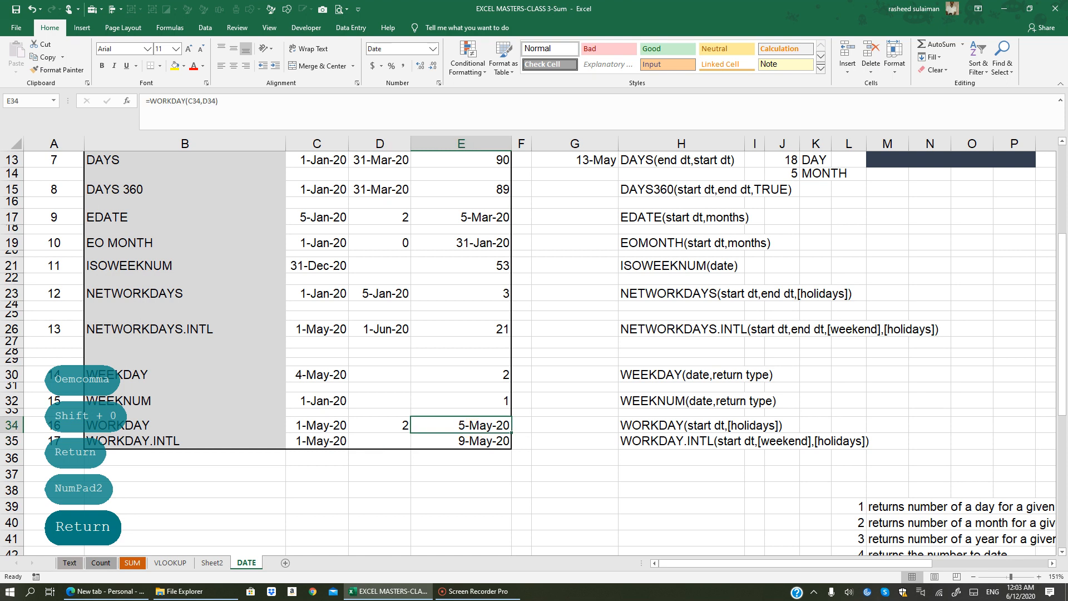
Step: Set the number of workdays in cell D34 to 1 and compare the WORKDAY result with the system calendar for May 2020
{"action": "left_click", "coordinate": [382, 424]}
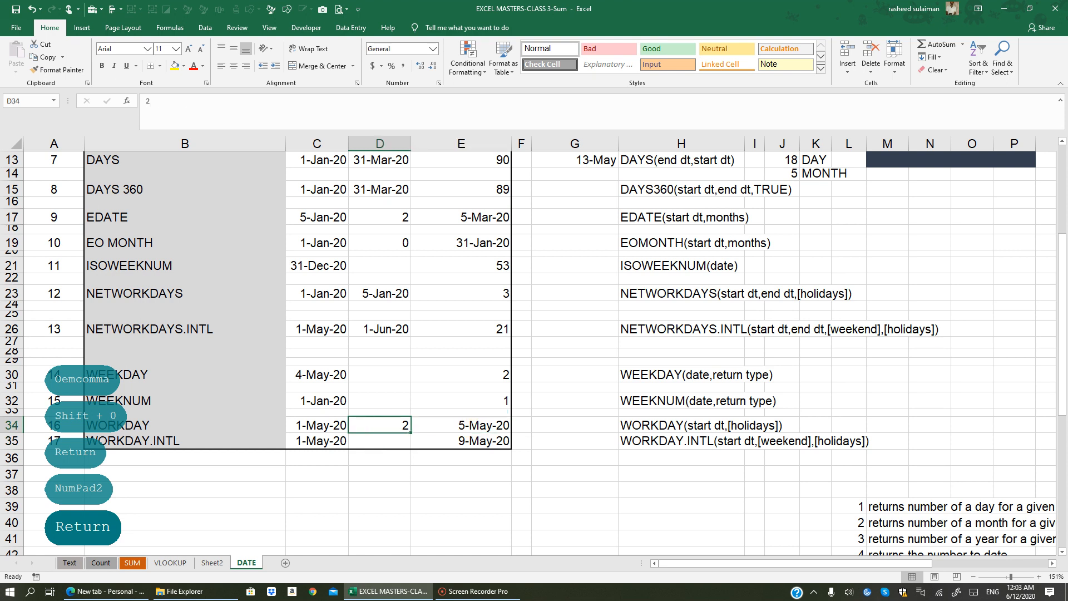
{"action": "type", "text": "1"}
{"action": "left_click", "coordinate": [441, 482]}
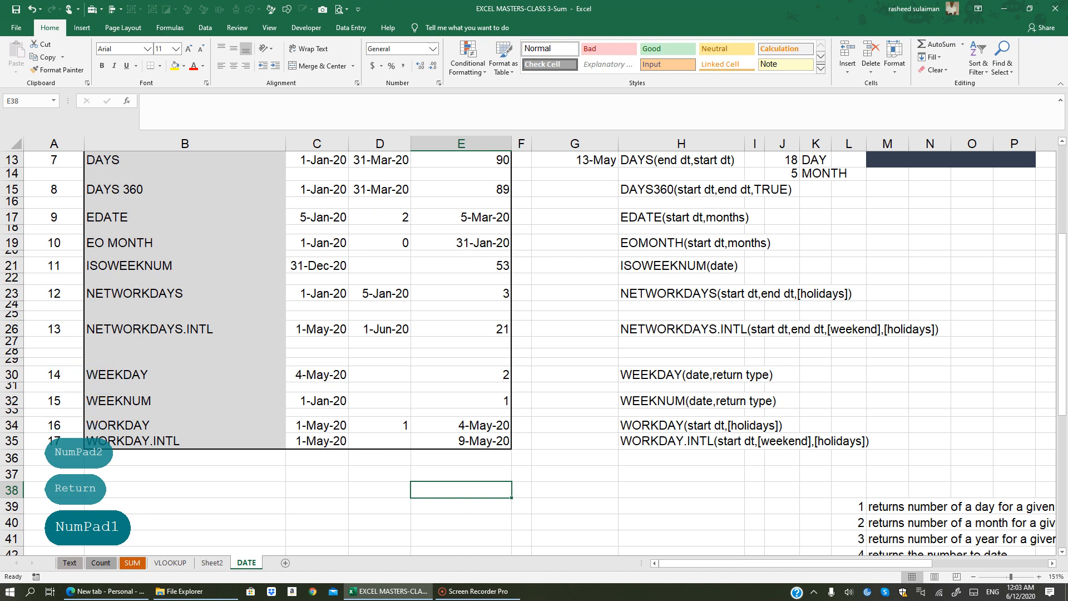
{"action": "left_click", "coordinate": [1020, 591]}
{"action": "left_click", "coordinate": [1020, 251]}
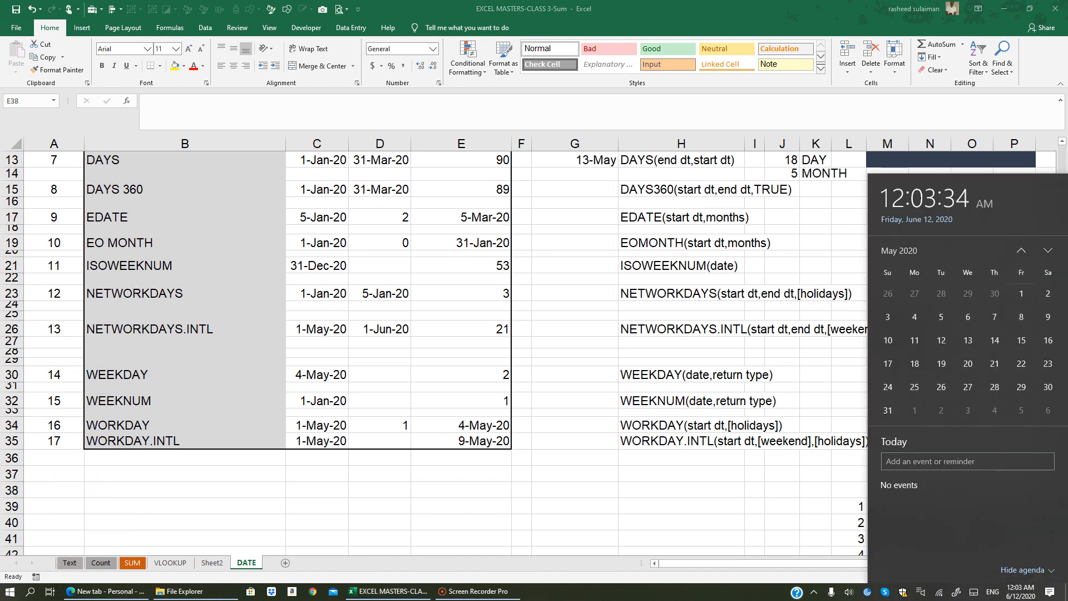
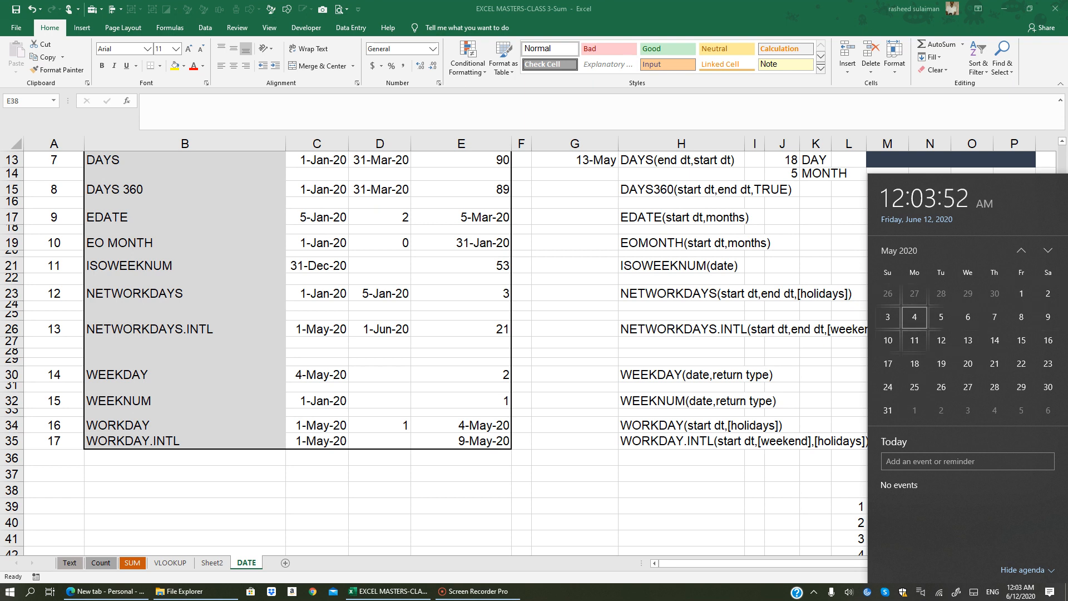
Step: Set the number of workdays in cell D34 back to 2 and review the WORKDAY formula and result in E34
{"action": "left_click", "coordinate": [387, 426]}
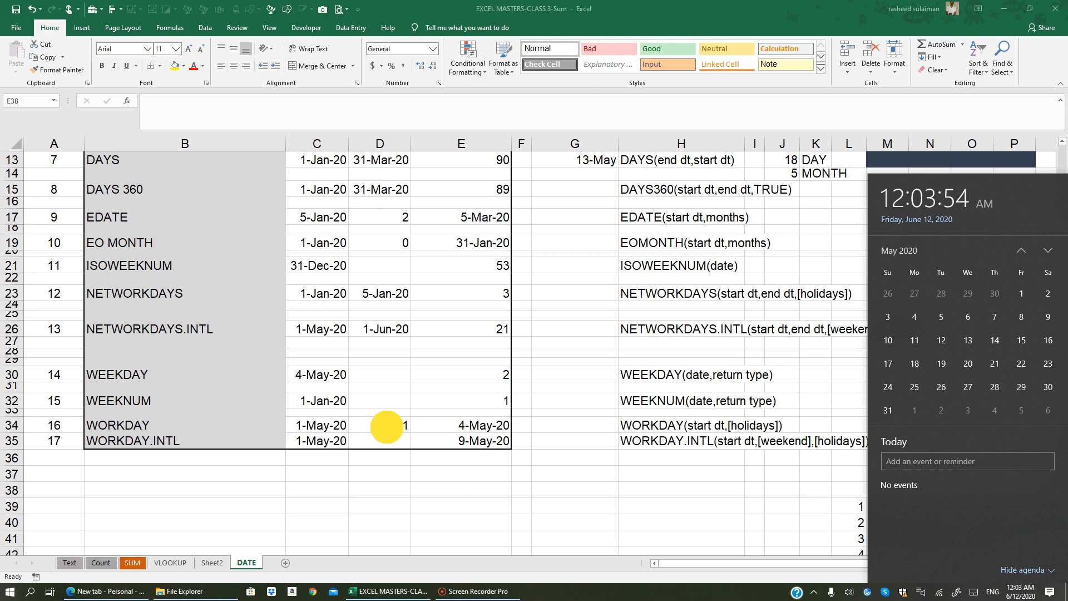
{"action": "type", "text": "2"}
{"action": "key", "text": "Return"}
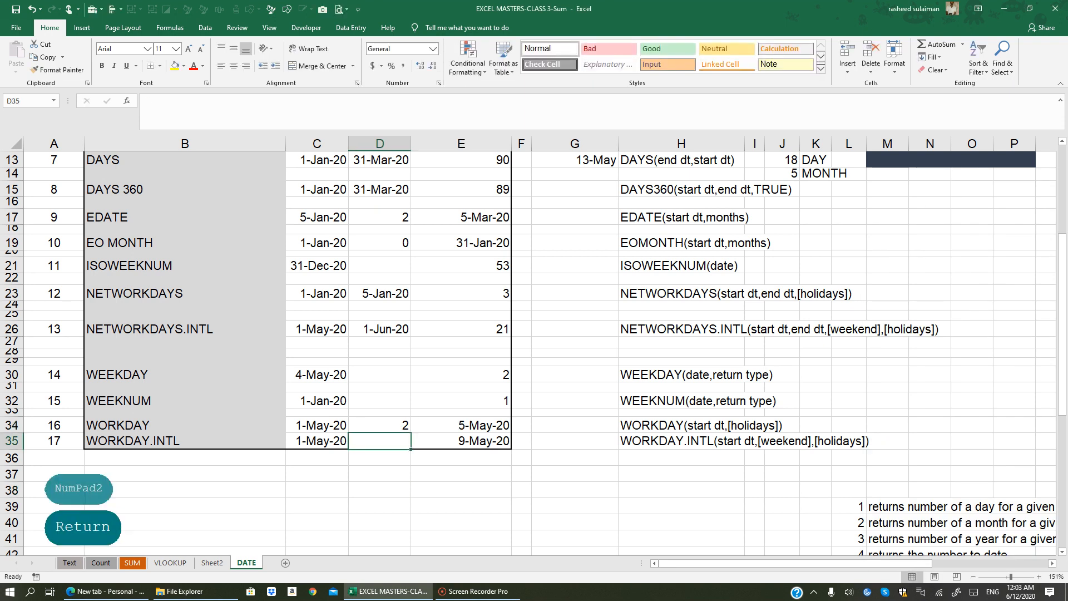
{"action": "left_click", "coordinate": [468, 425]}
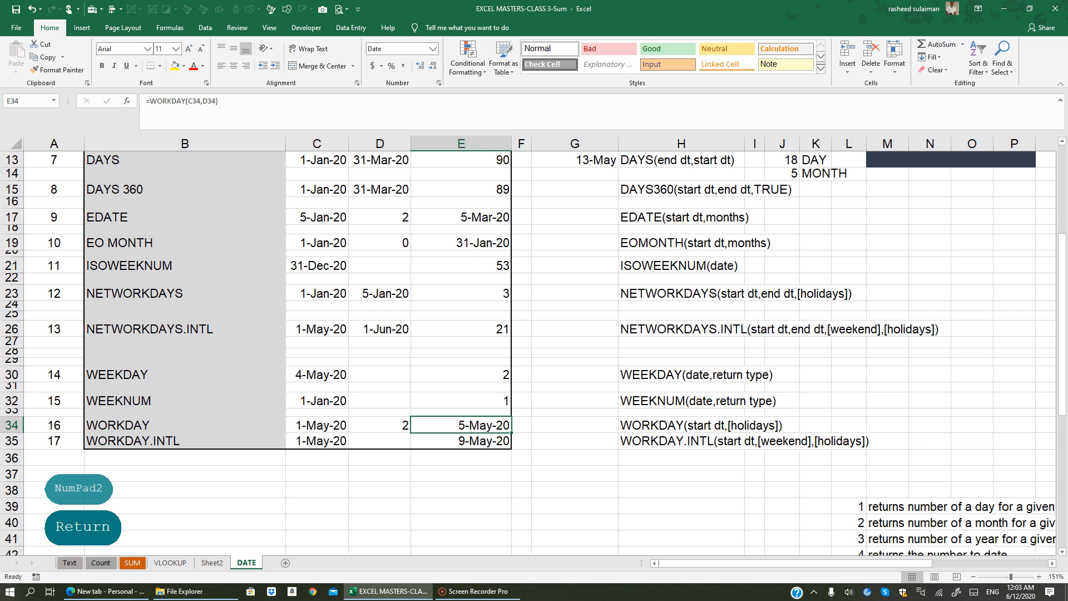
{"action": "left_click", "coordinate": [393, 425]}
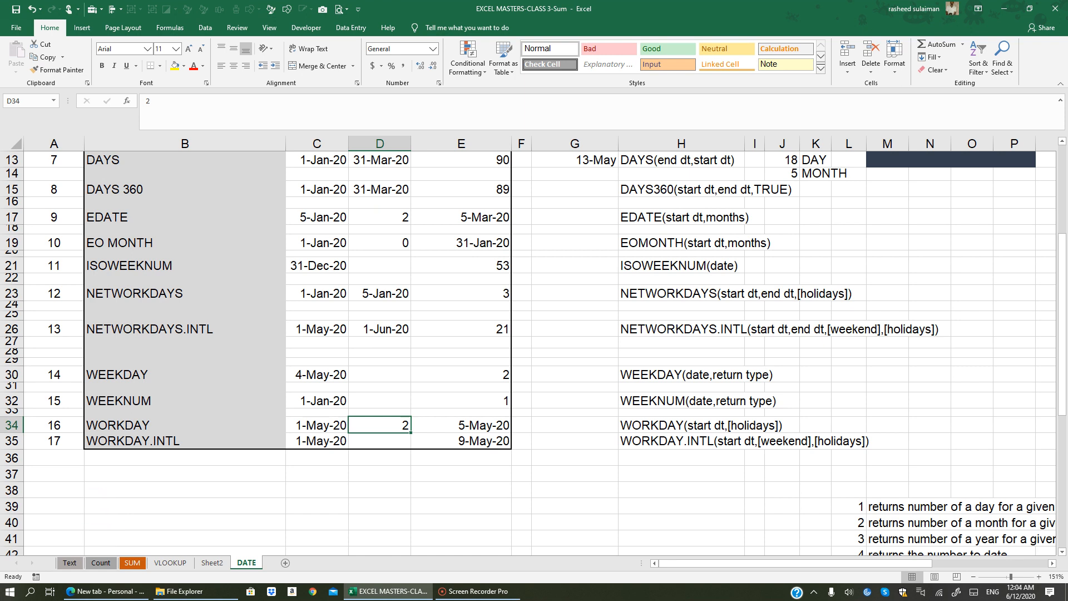
Step: Set the function number in cell L4 to 17 to show the WORKDAY.INTL description
{"action": "left_click", "coordinate": [455, 438]}
{"action": "scroll", "coordinate": [454, 438], "scroll_direction": "up", "scroll_amount": 4}
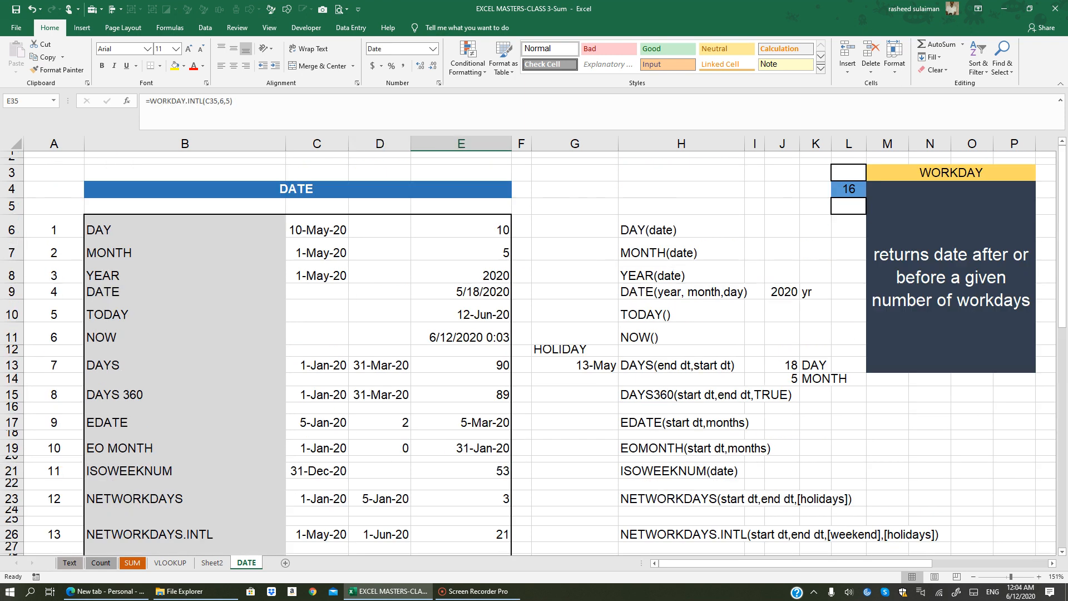
{"action": "left_click", "coordinate": [848, 189]}
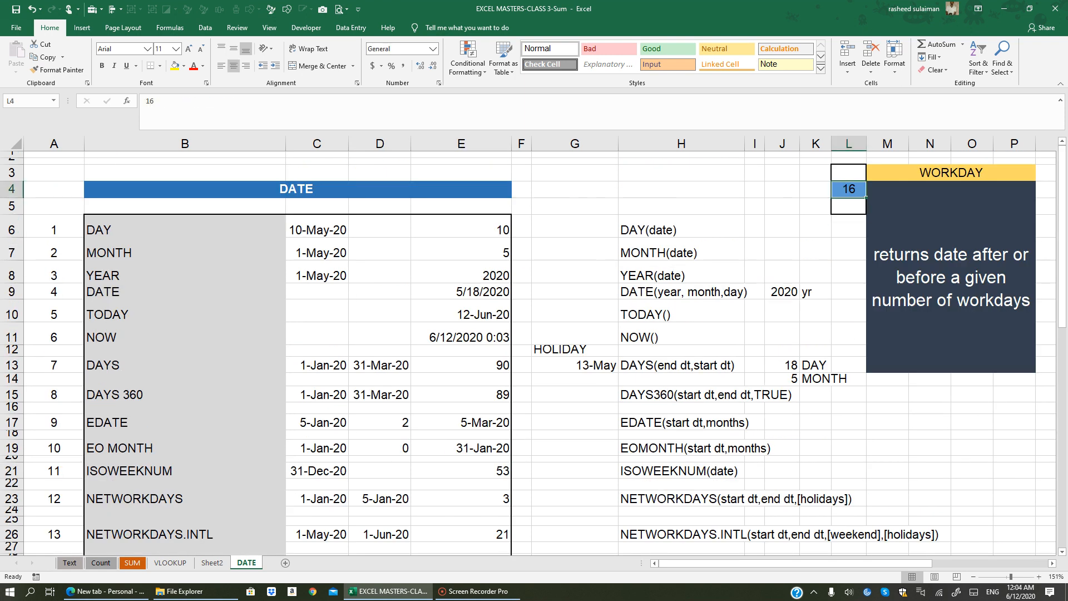
{"action": "type", "text": "17"}
{"action": "key", "text": "Return"}
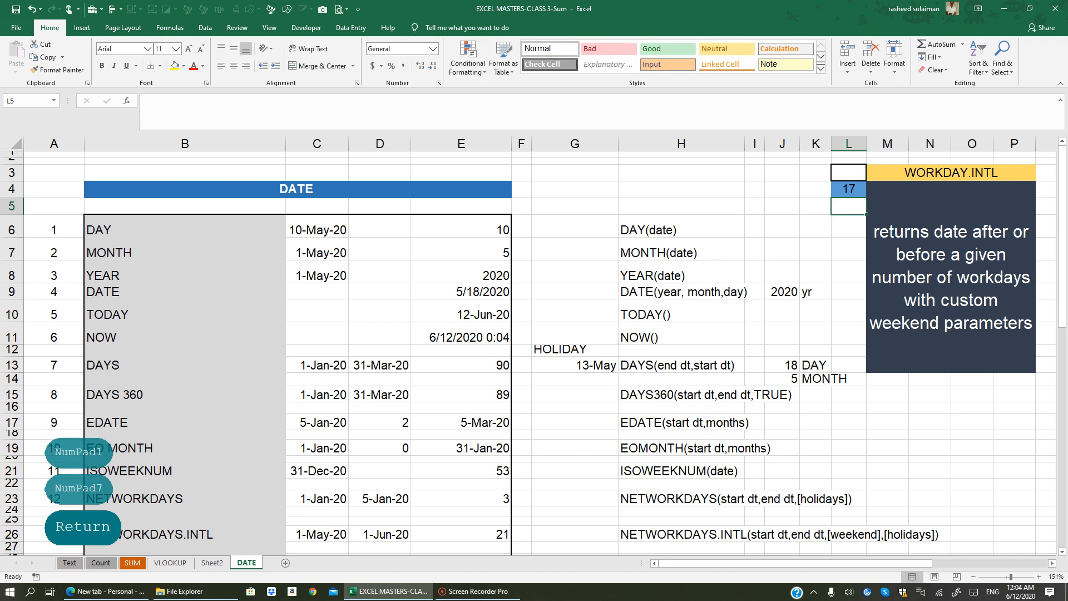
Step: Start a WORKDAY.INTL formula in cell E35 with C35 as the start date and D35 as the number of days
{"action": "scroll", "coordinate": [529, 350], "scroll_direction": "down", "scroll_amount": 5}
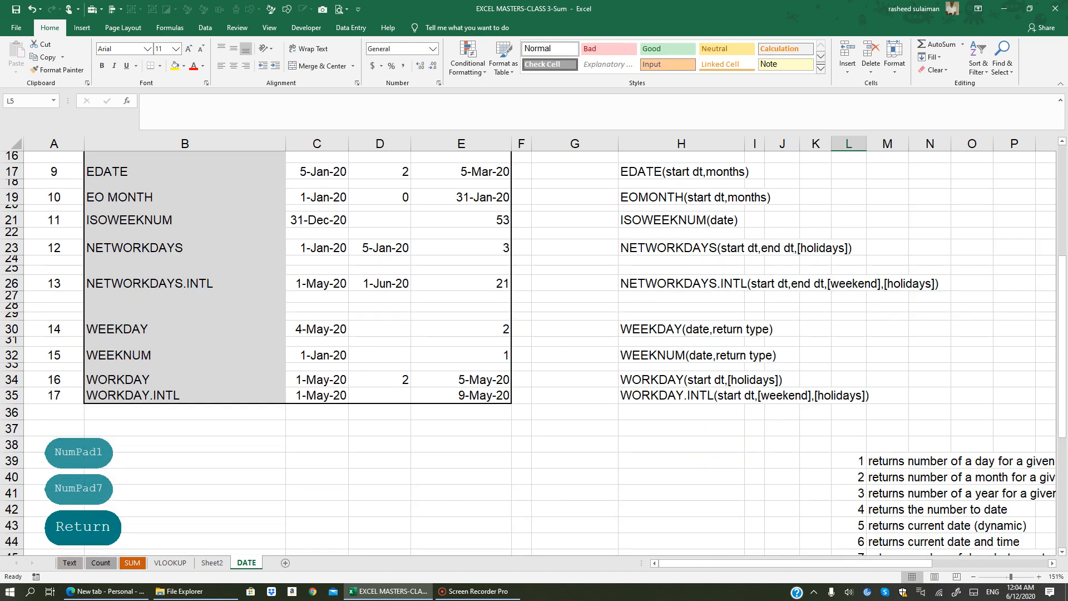
{"action": "left_click", "coordinate": [461, 396]}
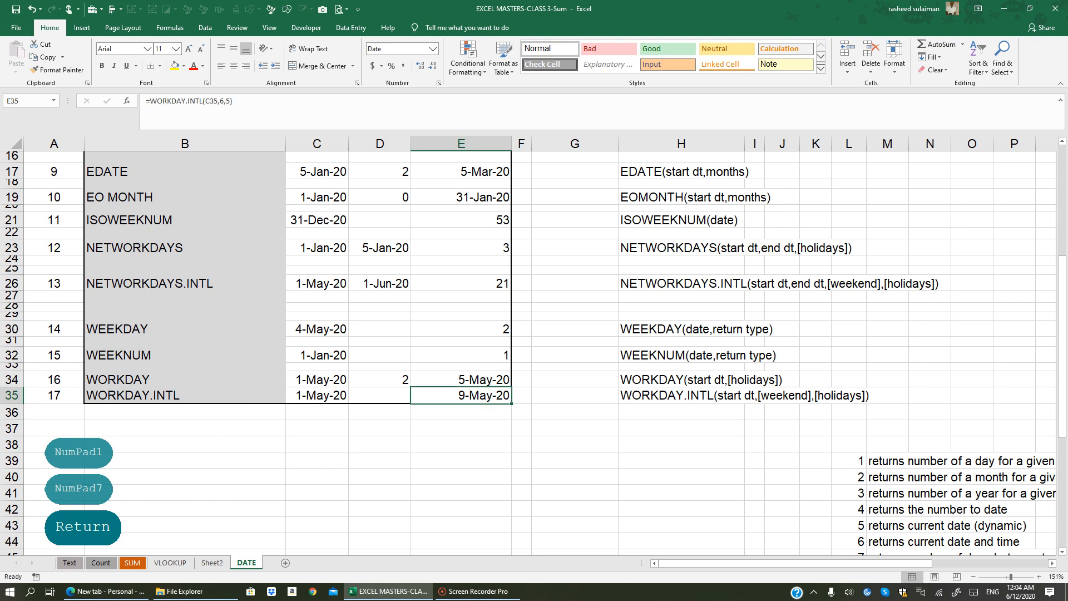
{"action": "type", "text": "="}
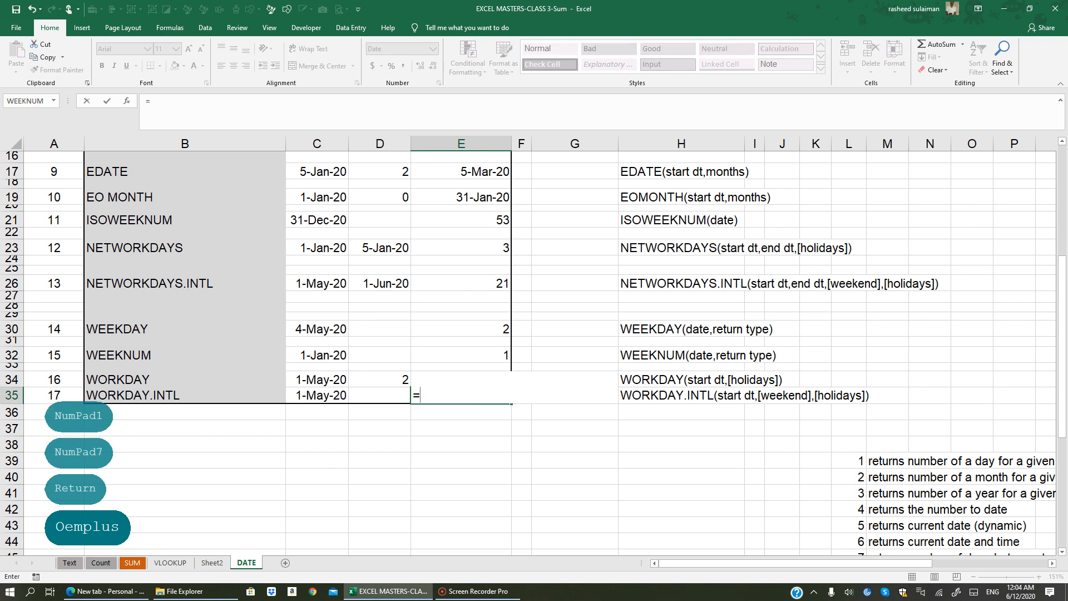
{"action": "type", "text": "WOR"}
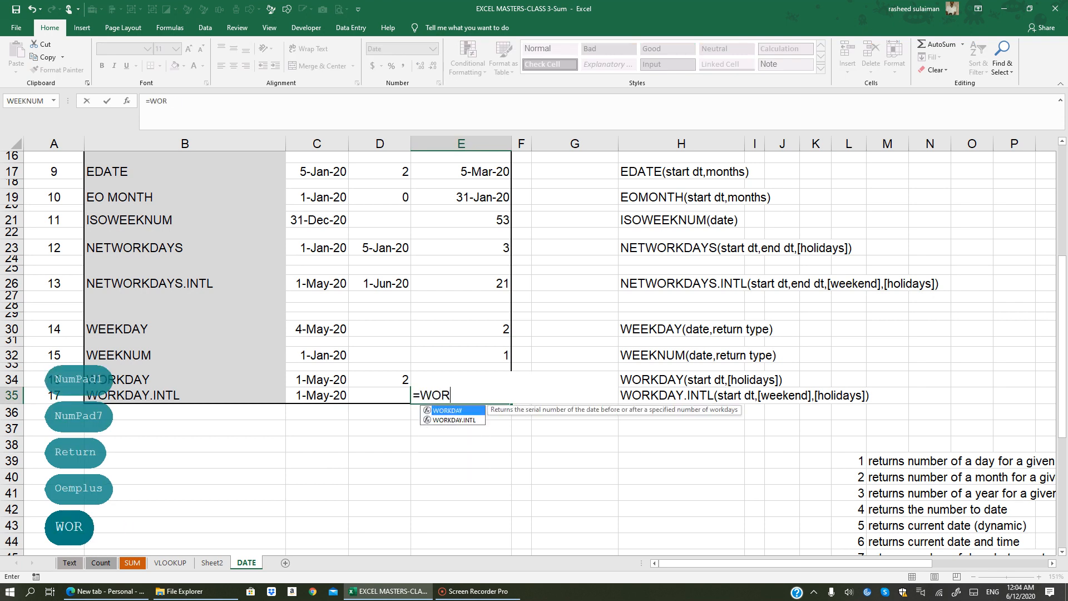
{"action": "type", "text": "KDA"}
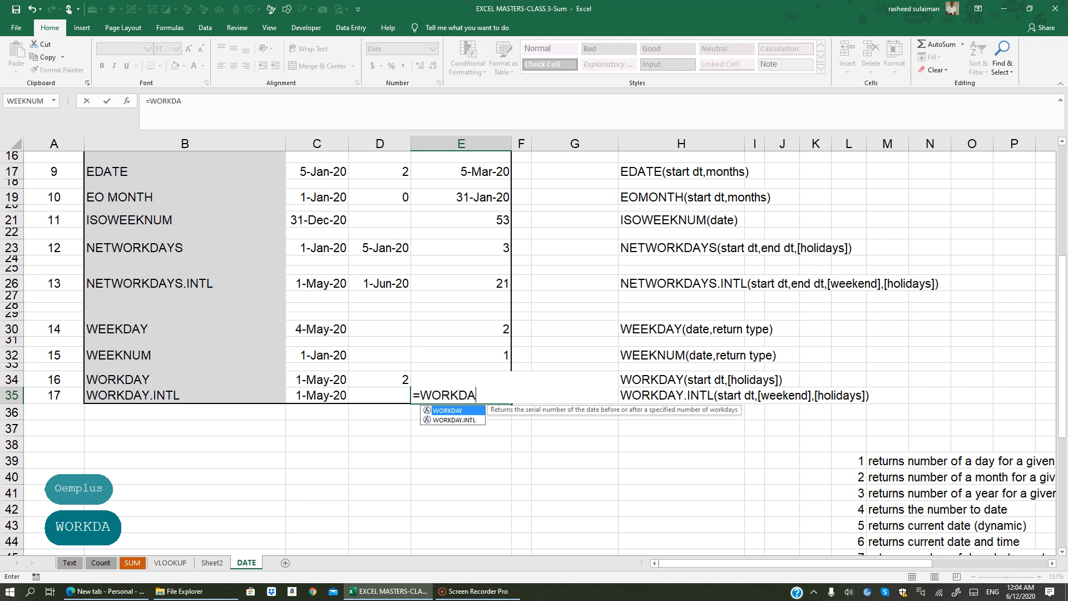
{"action": "key", "text": "Down"}
{"action": "key", "text": "Tab"}
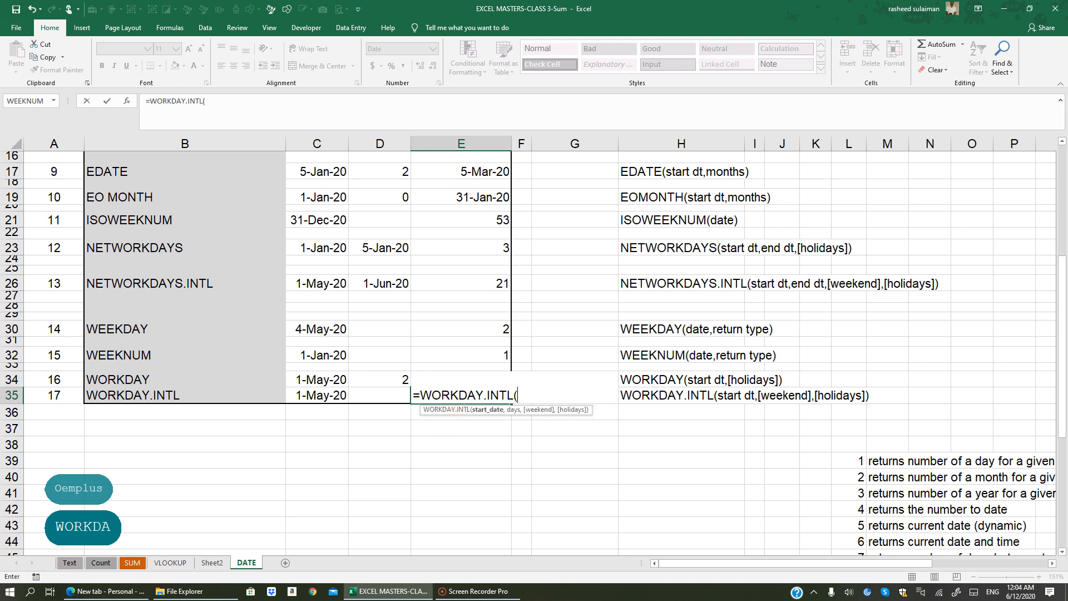
{"action": "left_click", "coordinate": [318, 395]}
{"action": "type", "text": ","}
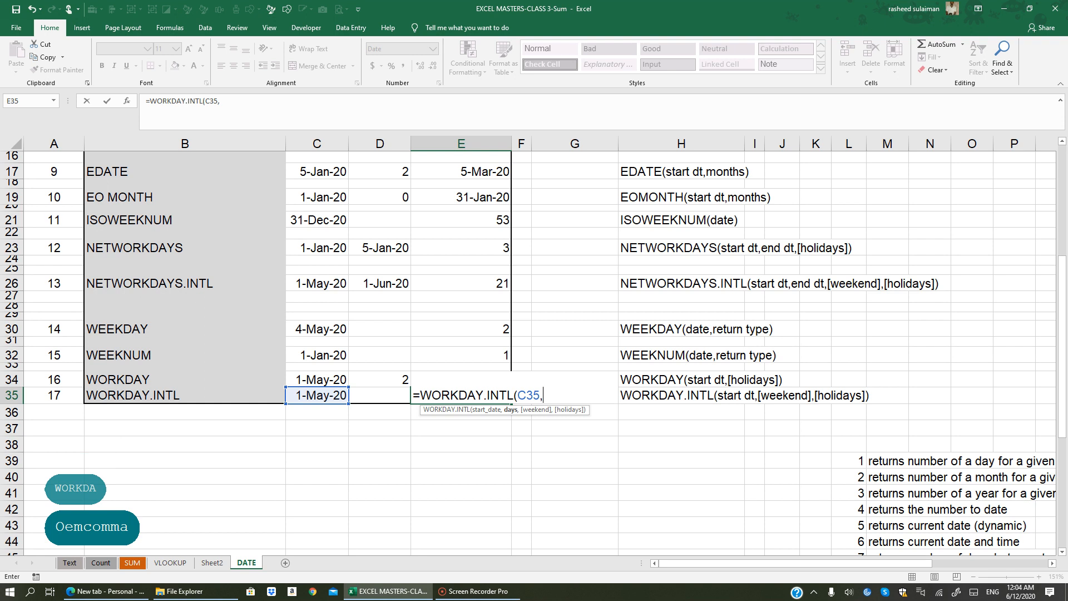
{"action": "left_click", "coordinate": [382, 395]}
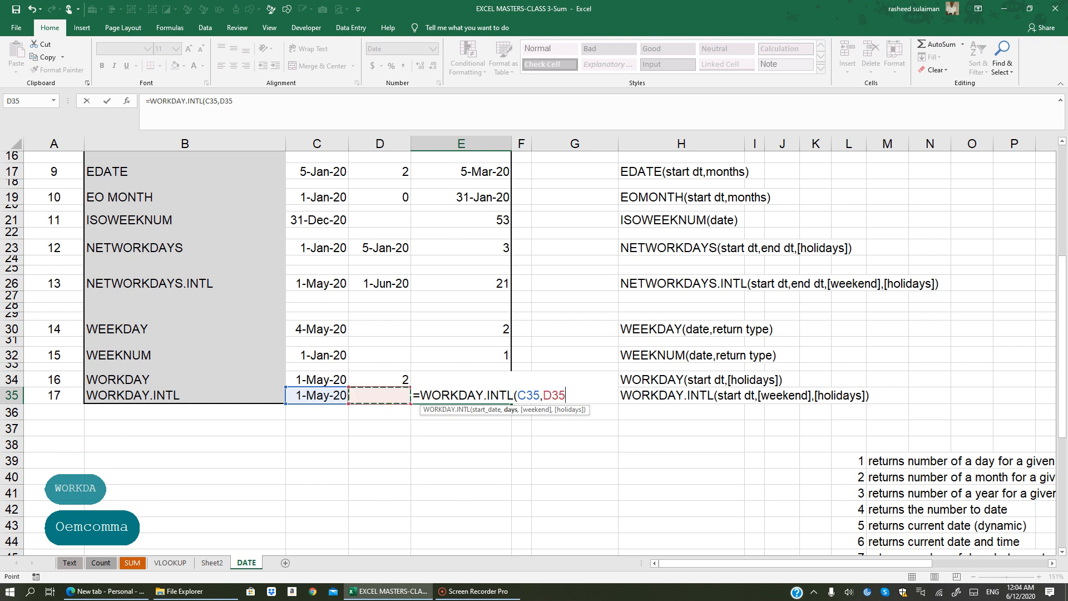
Step: Complete the WORKDAY.INTL formula with weekend option 7 (Friday, Saturday) and holiday cell G13, and enter it
{"action": "type", "text": ","}
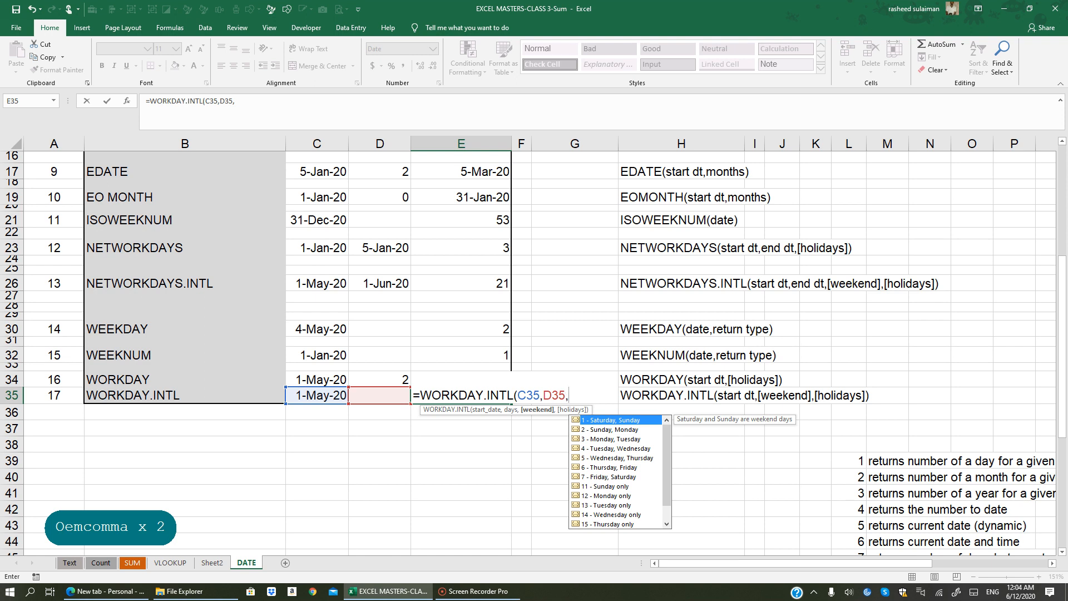
{"action": "double_click", "coordinate": [608, 477]}
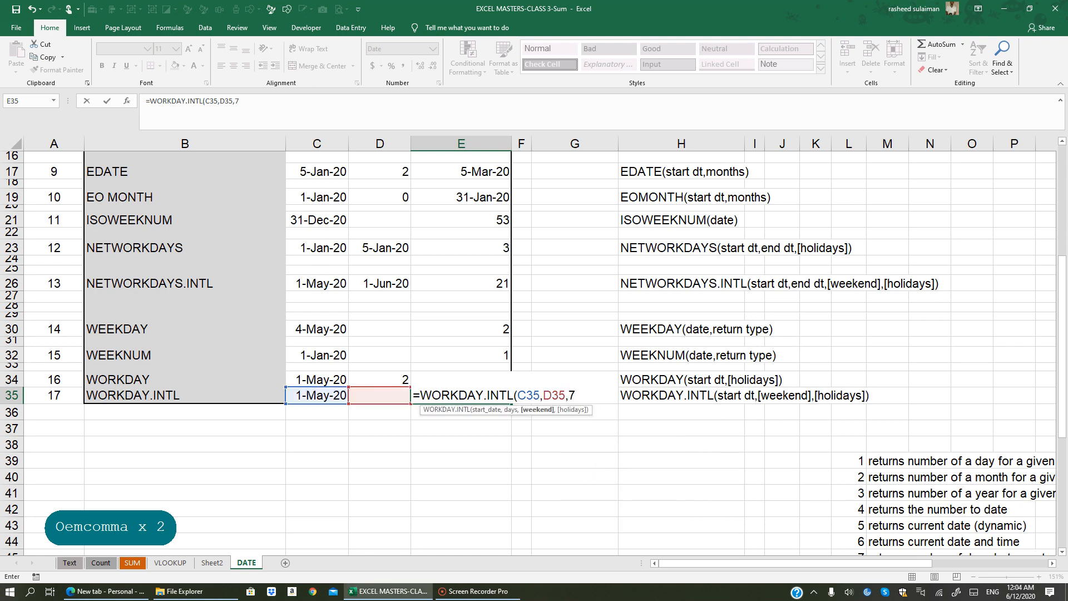
{"action": "type", "text": ","}
{"action": "scroll", "coordinate": [578, 511], "scroll_direction": "up", "scroll_amount": 2}
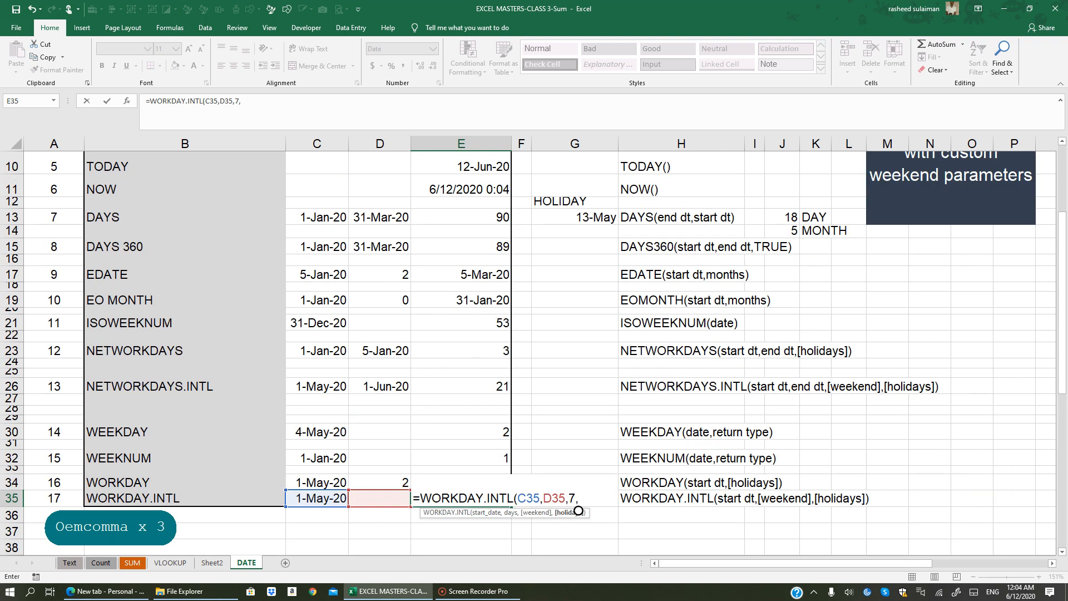
{"action": "left_click", "coordinate": [587, 217]}
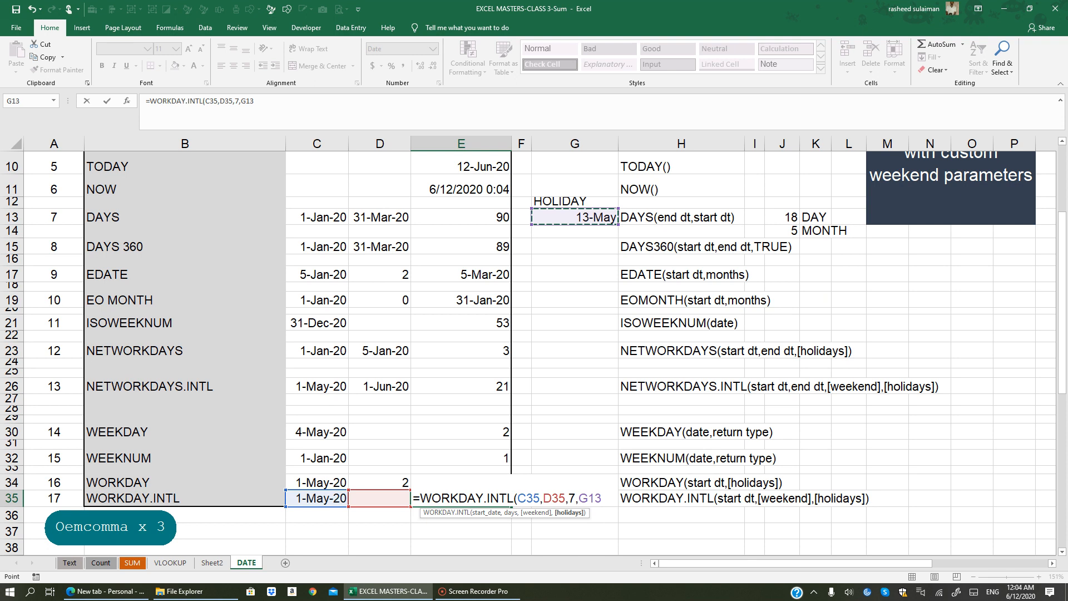
{"action": "type", "text": ")"}
{"action": "key", "text": "Return"}
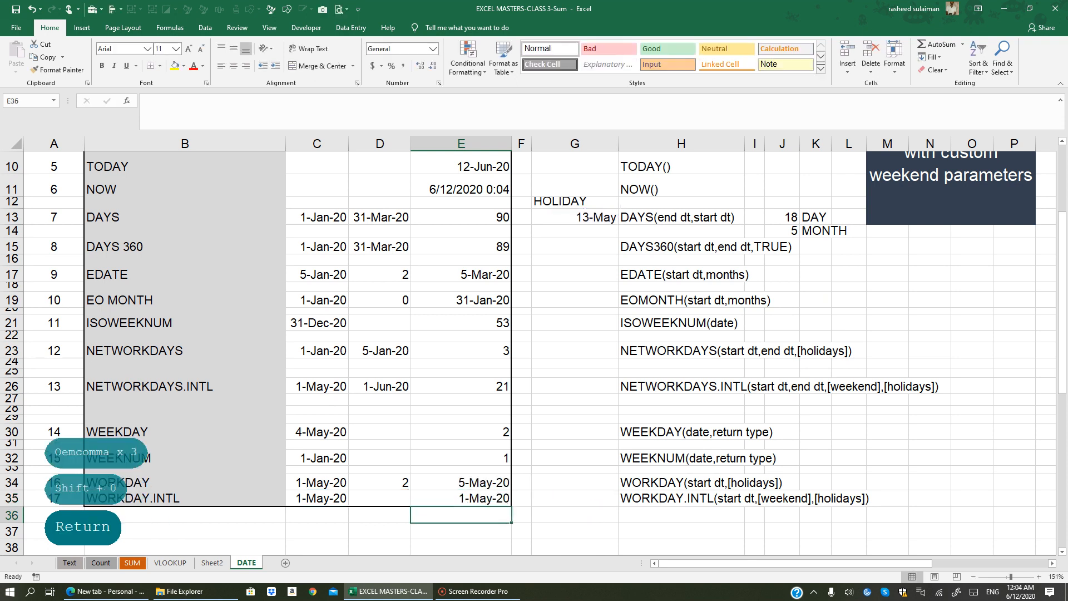
Step: Set the number of workdays in cell D35 to 25 for the WORKDAY.INTL calculation
{"action": "left_click", "coordinate": [476, 496]}
{"action": "left_click", "coordinate": [387, 497]}
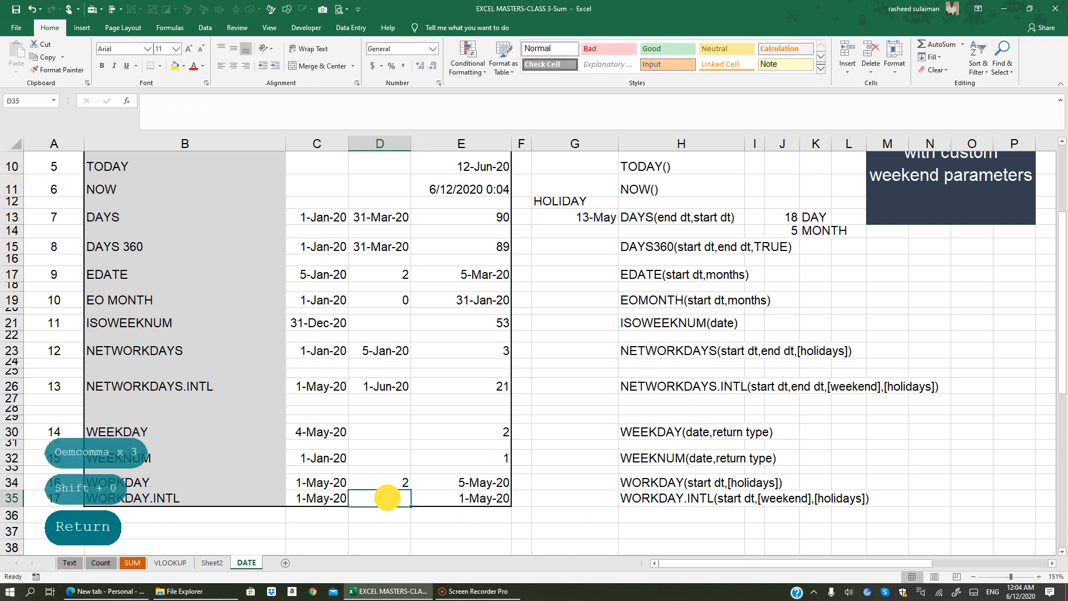
{"action": "type", "text": "25"}
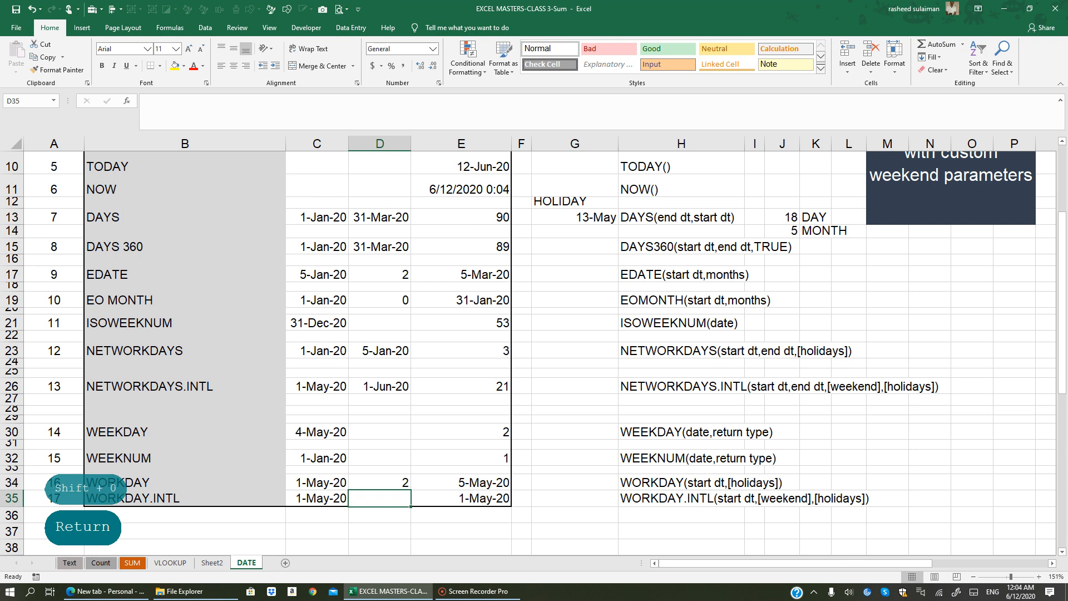
{"action": "key", "text": "Return"}
{"action": "left_click", "coordinate": [383, 498]}
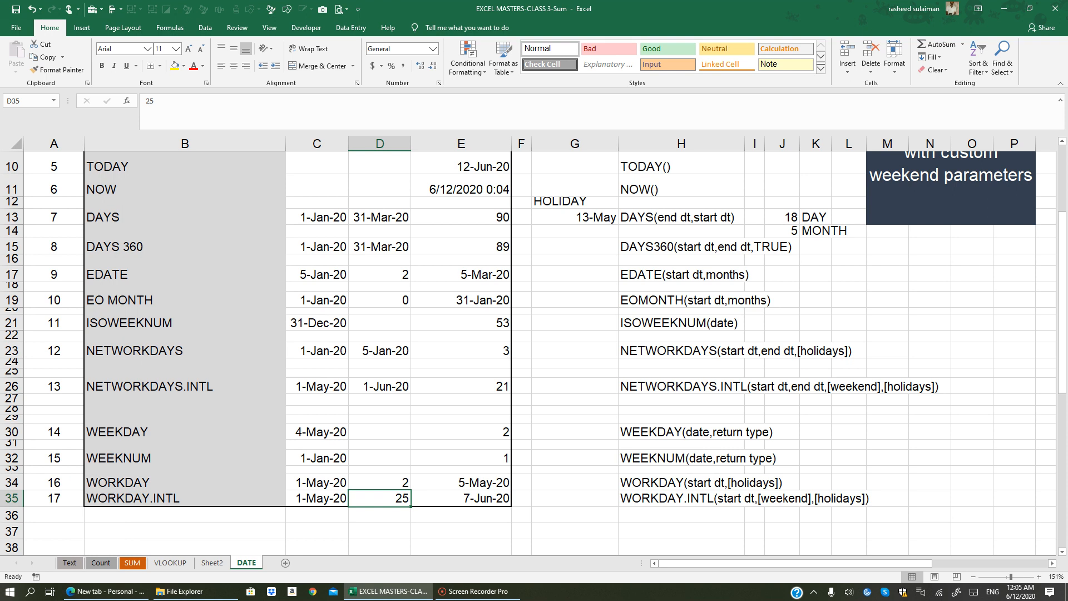
Step: Review the WORKDAY.INTL formula in E35, its holiday date in G13 and the function description beside the table
{"action": "left_click", "coordinate": [473, 499]}
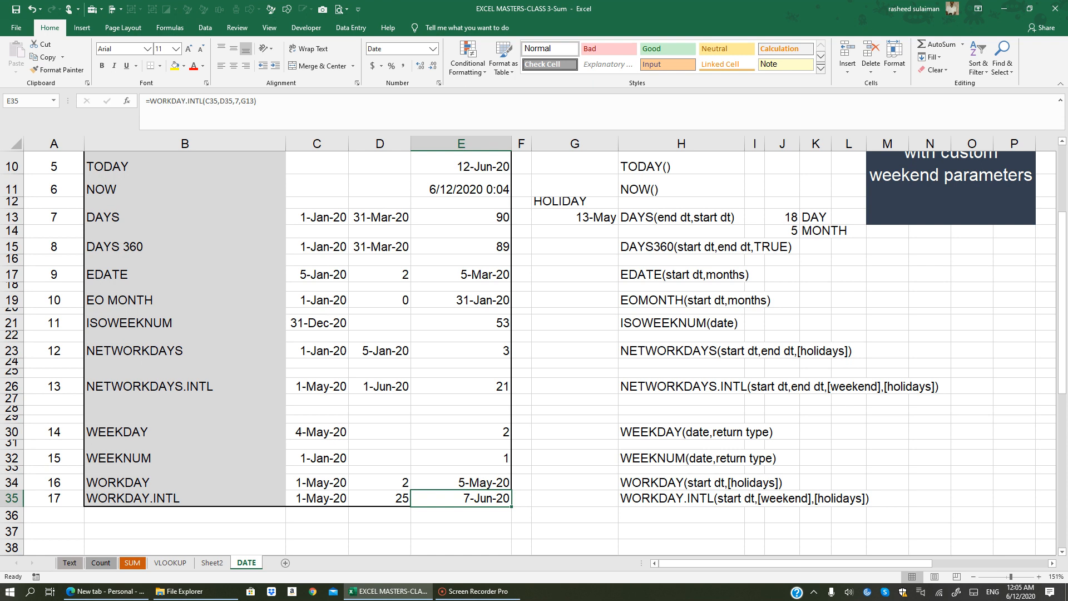
{"action": "left_click", "coordinate": [579, 216]}
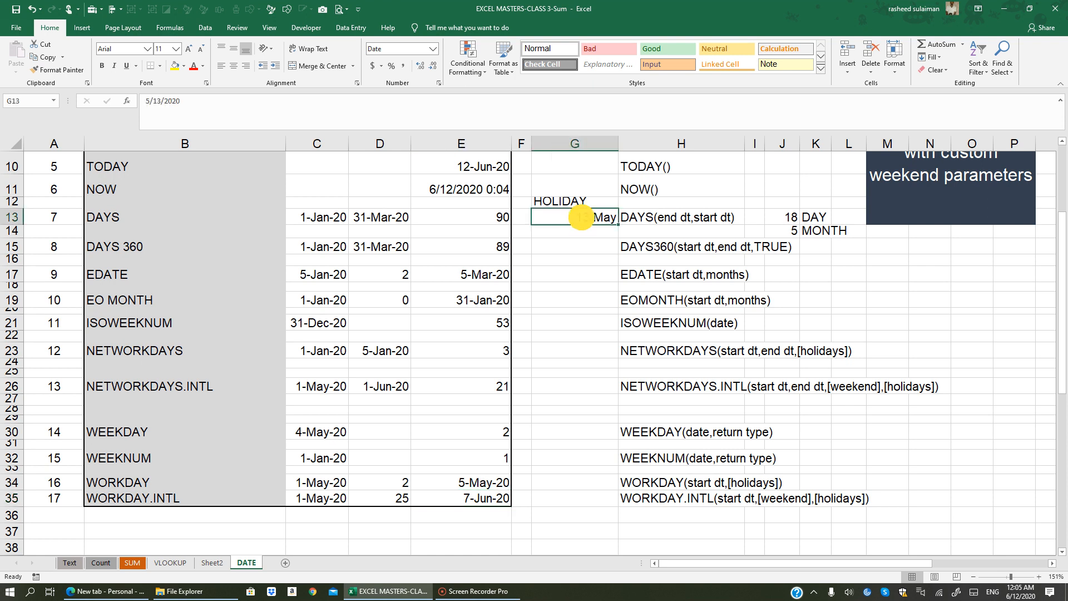
{"action": "scroll", "coordinate": [529, 345], "scroll_direction": "up", "scroll_amount": 3}
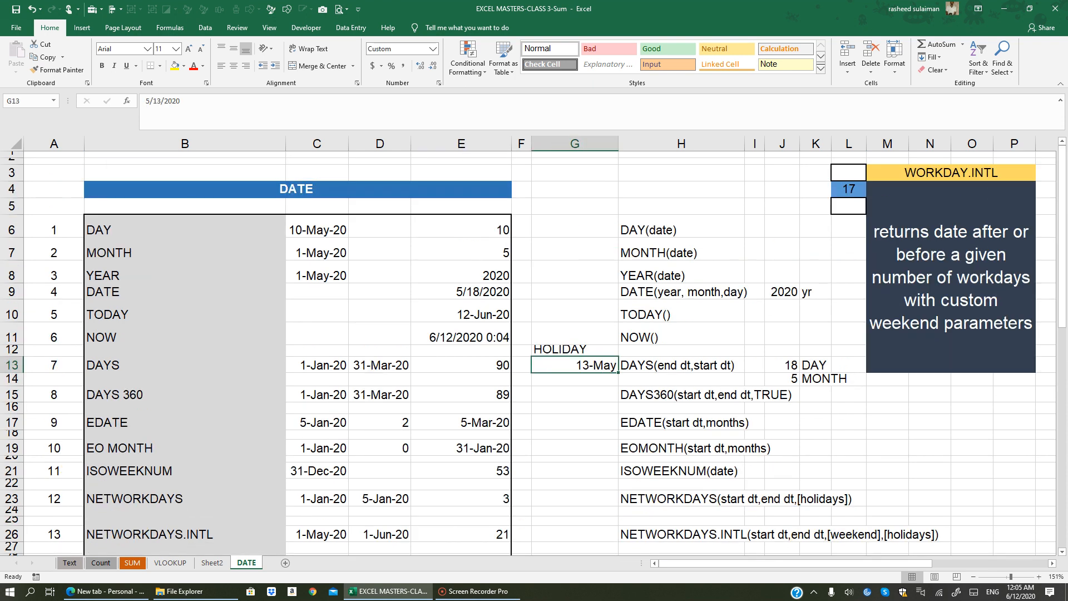
{"action": "scroll", "coordinate": [533, 351], "scroll_direction": "down", "scroll_amount": 3}
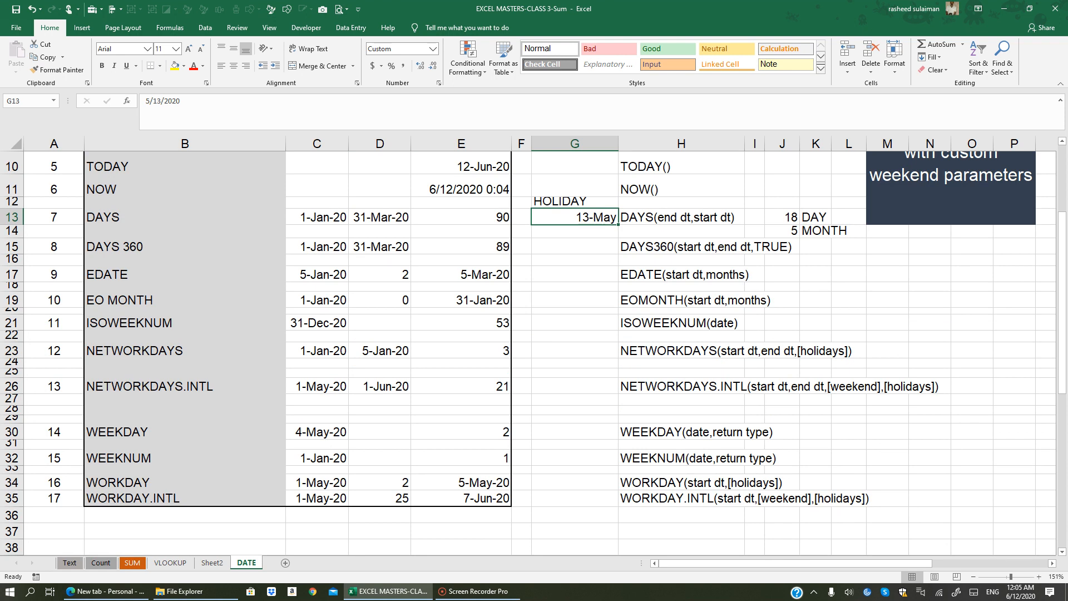
{"action": "scroll", "coordinate": [529, 345], "scroll_direction": "up", "scroll_amount": 3}
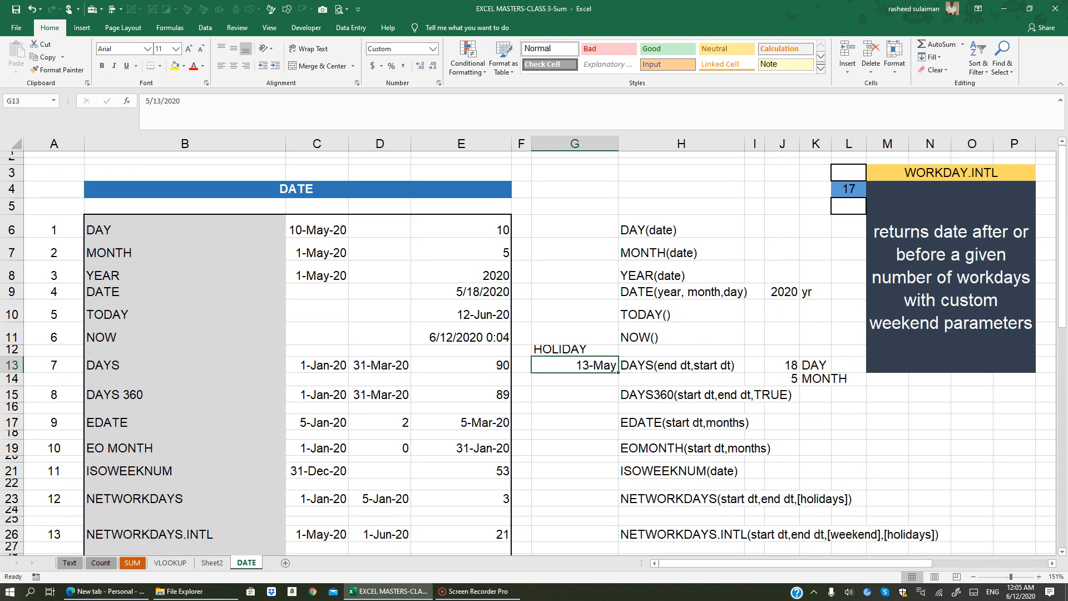